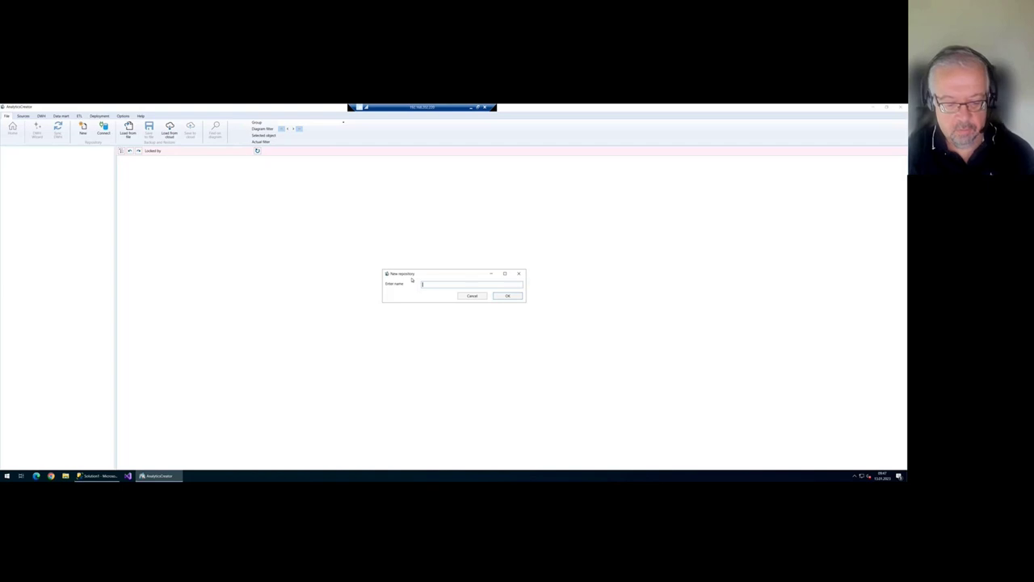
# - Name the new repository DemoDWH and start creating it
pyautogui.write('DWH')
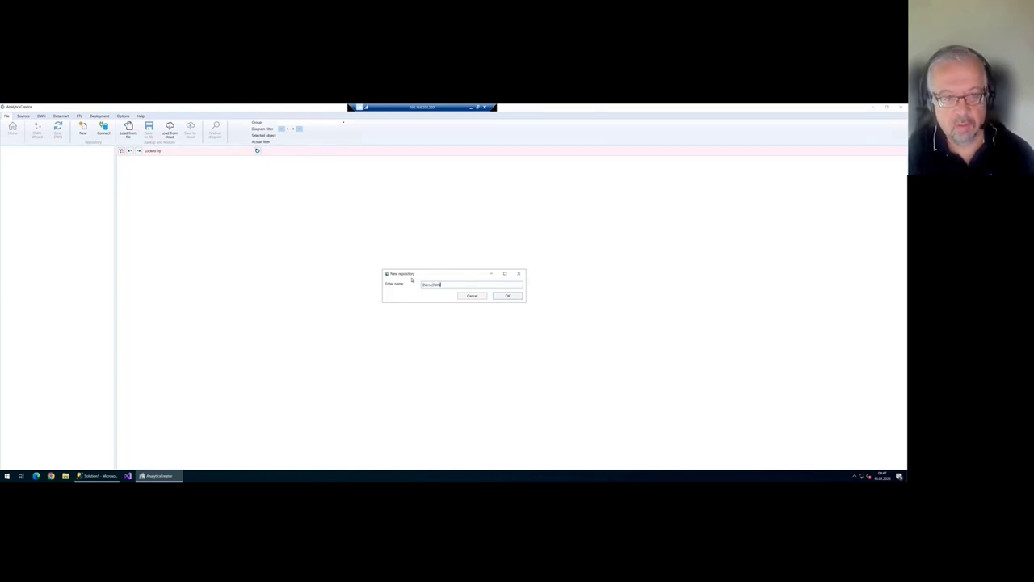
pyautogui.press('Return')
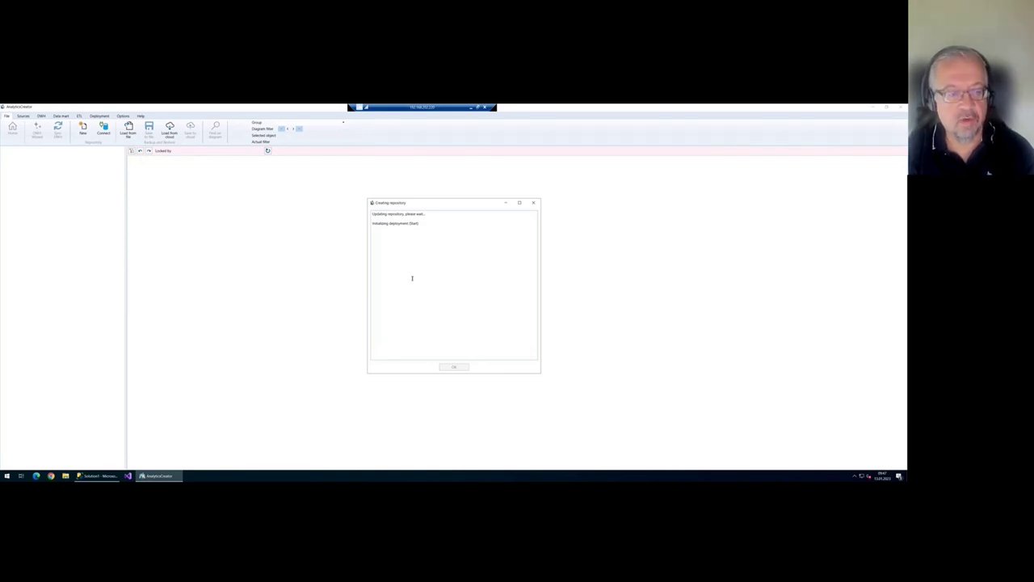
pyautogui.click(97, 475)
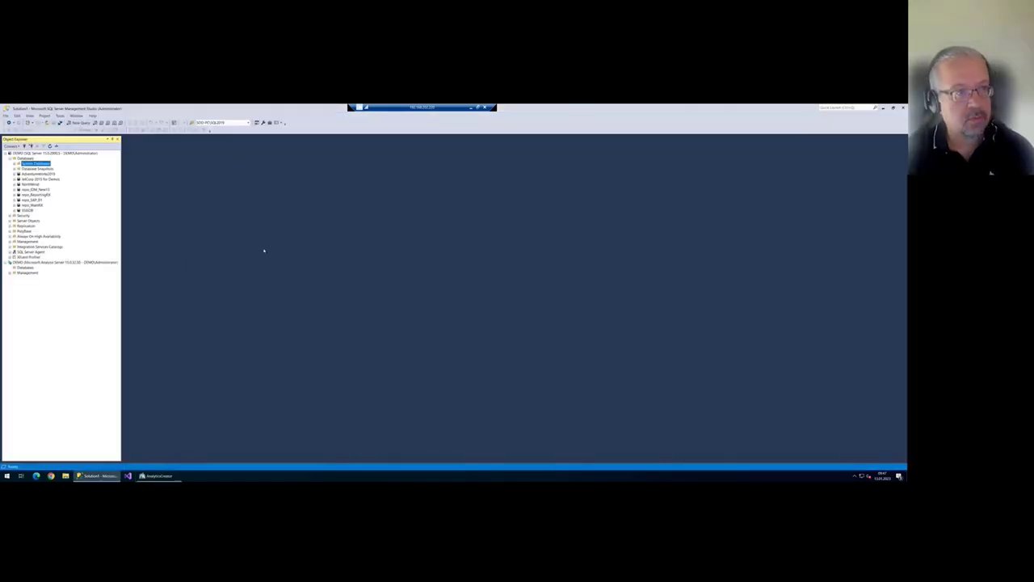
# - Refresh the SSMS database list, confirm repo_DemoDWH exists, and return to AnalyticsCreator
pyautogui.rightClick(27, 159)
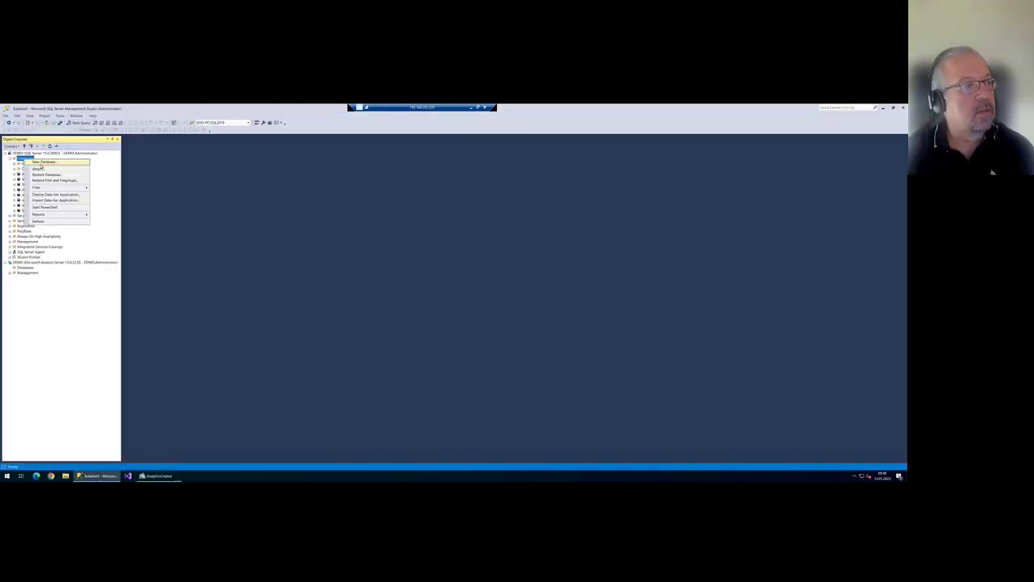
pyautogui.click(39, 220)
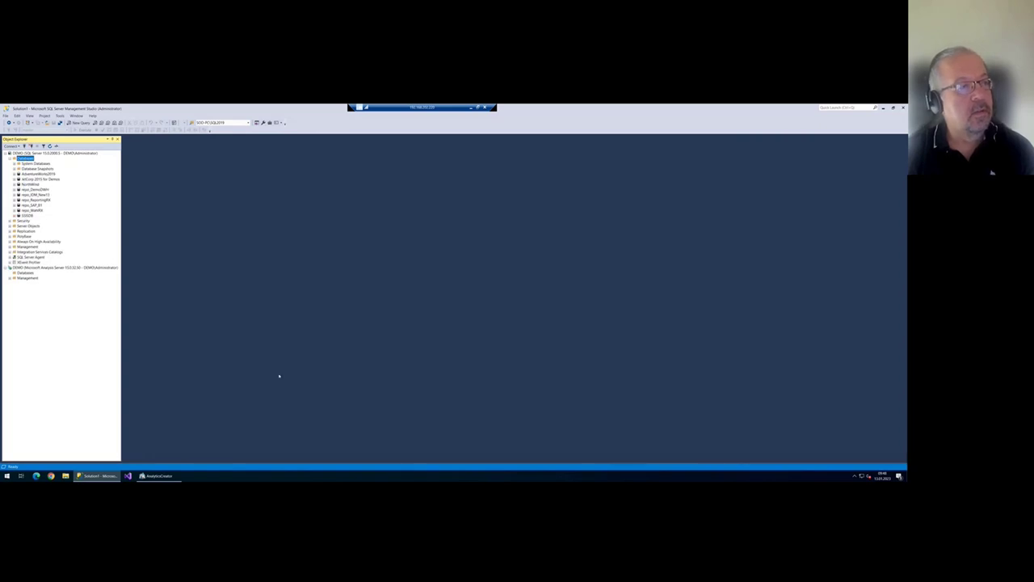
pyautogui.click(44, 190)
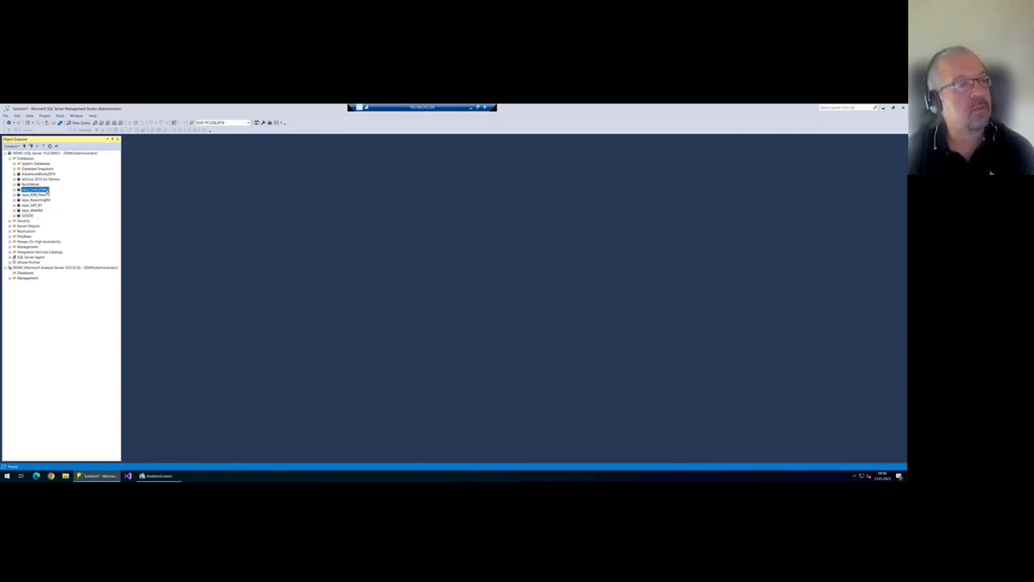
pyautogui.click(157, 476)
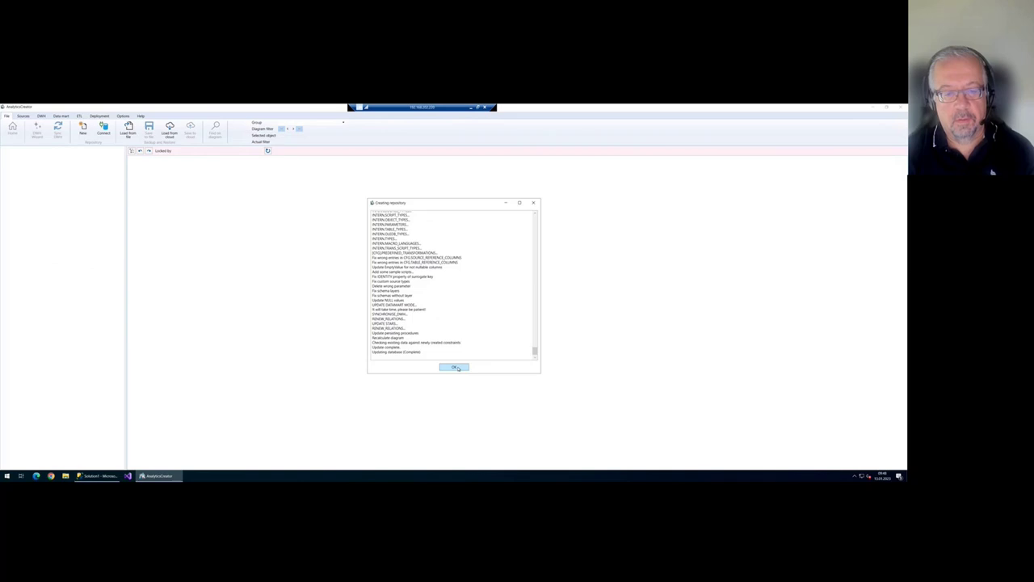
# - Close the completed repository creation log and widen the left tree panel
pyautogui.click(455, 368)
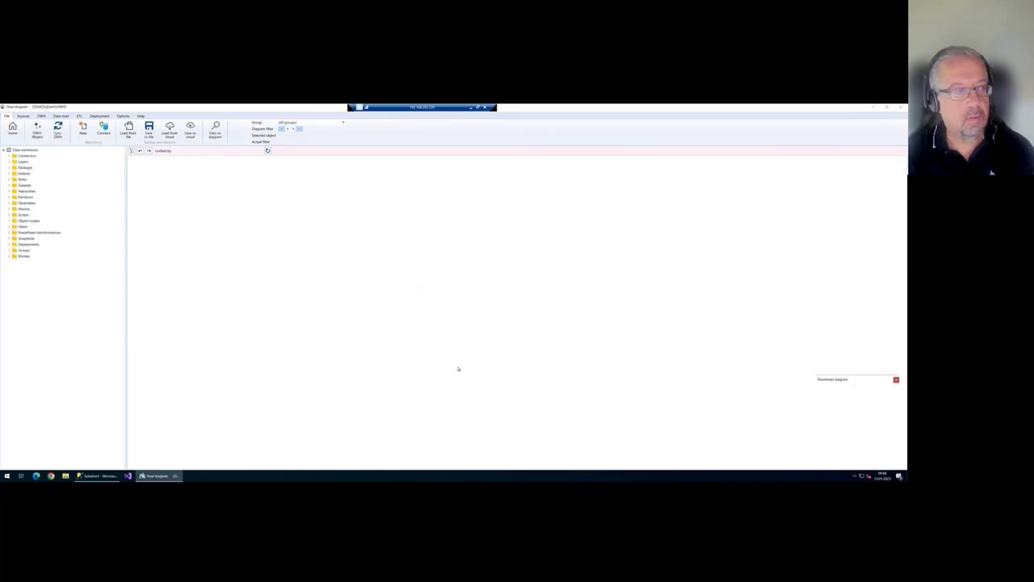
pyautogui.moveTo(126, 208); pyautogui.dragTo(143, 207)
pyautogui.click(39, 160)
pyautogui.rightClick(40, 161)
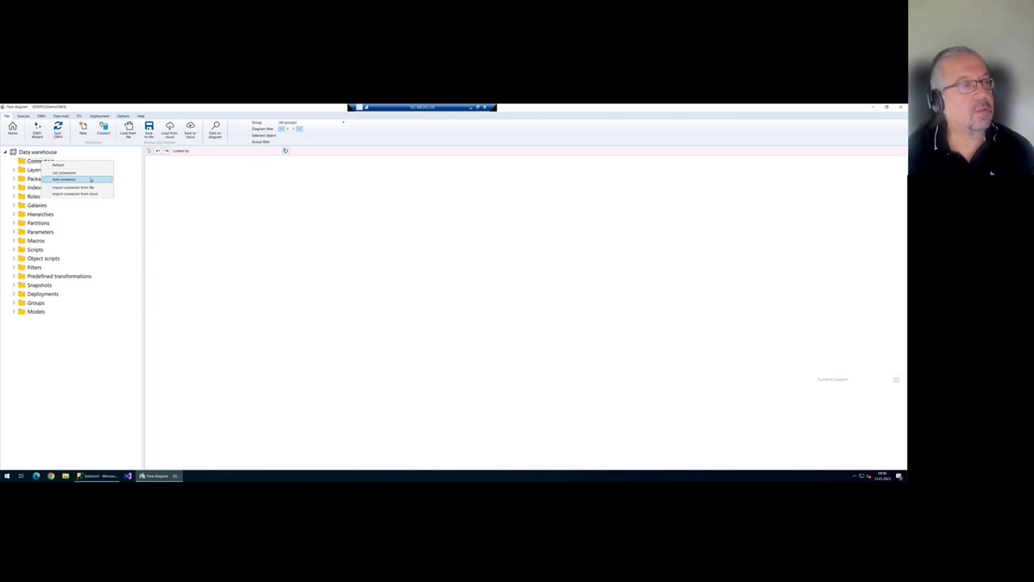
pyautogui.click(92, 179)
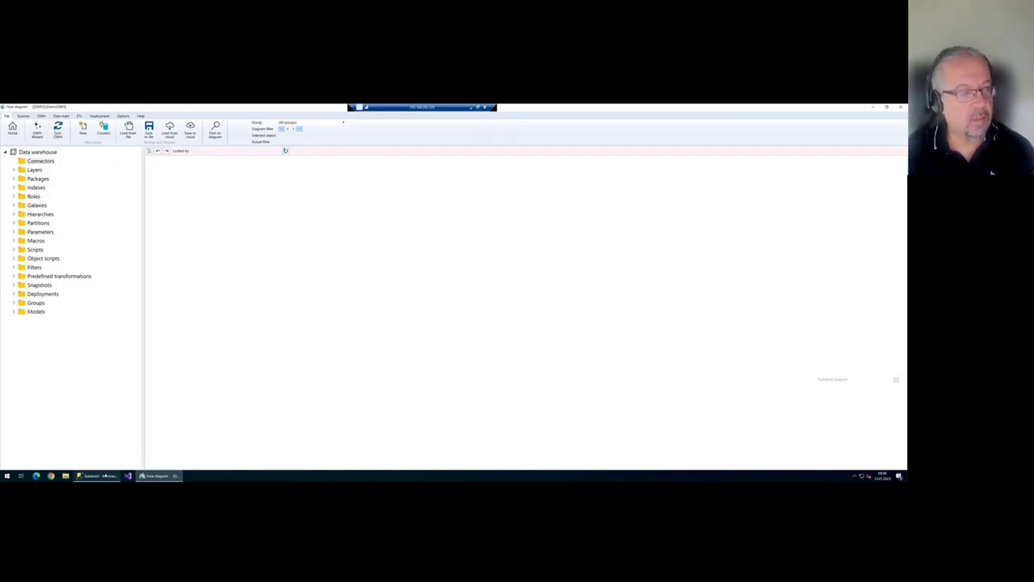
# - Check the AdventureWorks2019 database name in SSMS, then add a new connector under Connectors
pyautogui.click(98, 475)
pyautogui.click(38, 174)
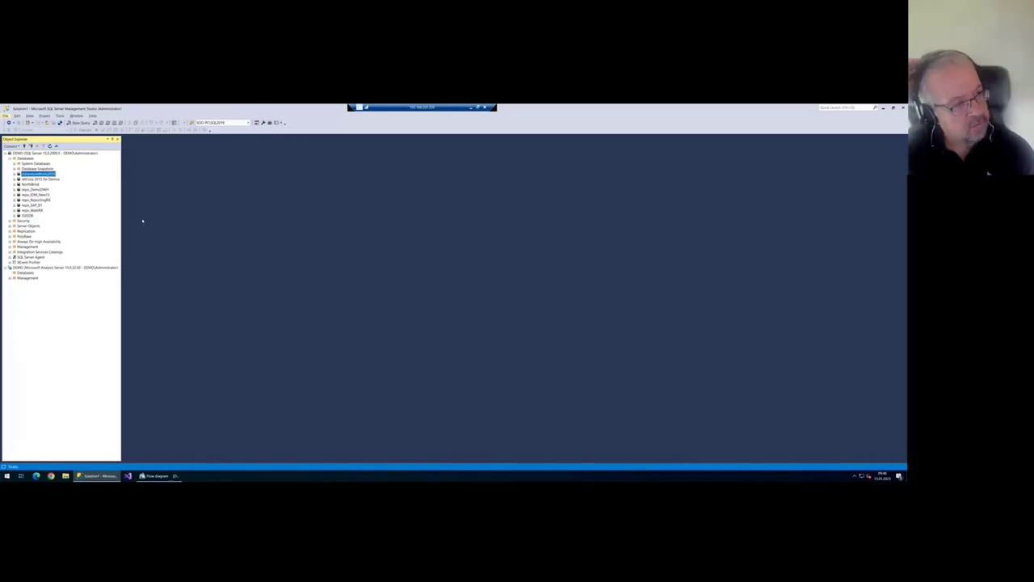
pyautogui.hotkey('alt', 'Tab')
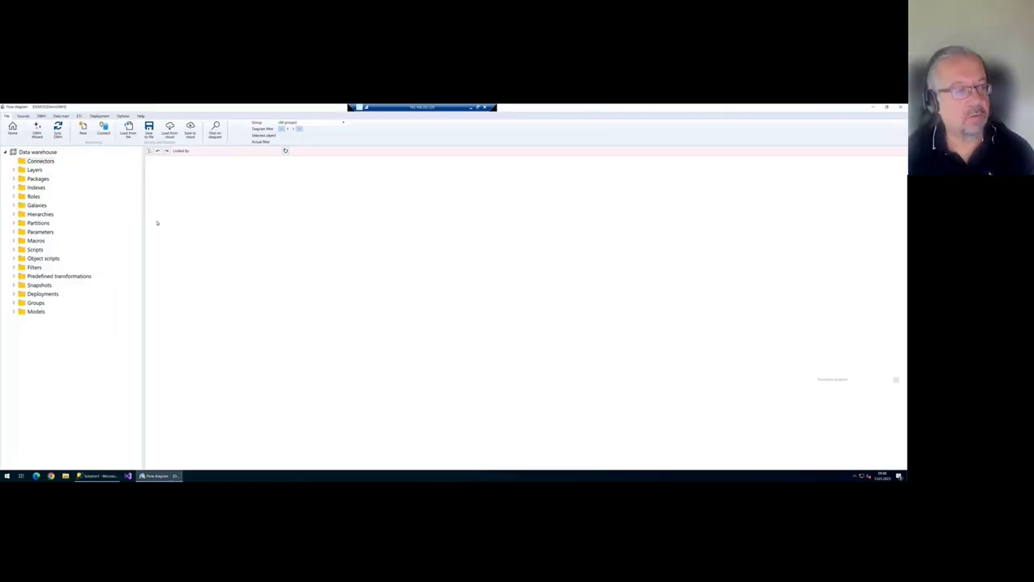
pyautogui.rightClick(40, 162)
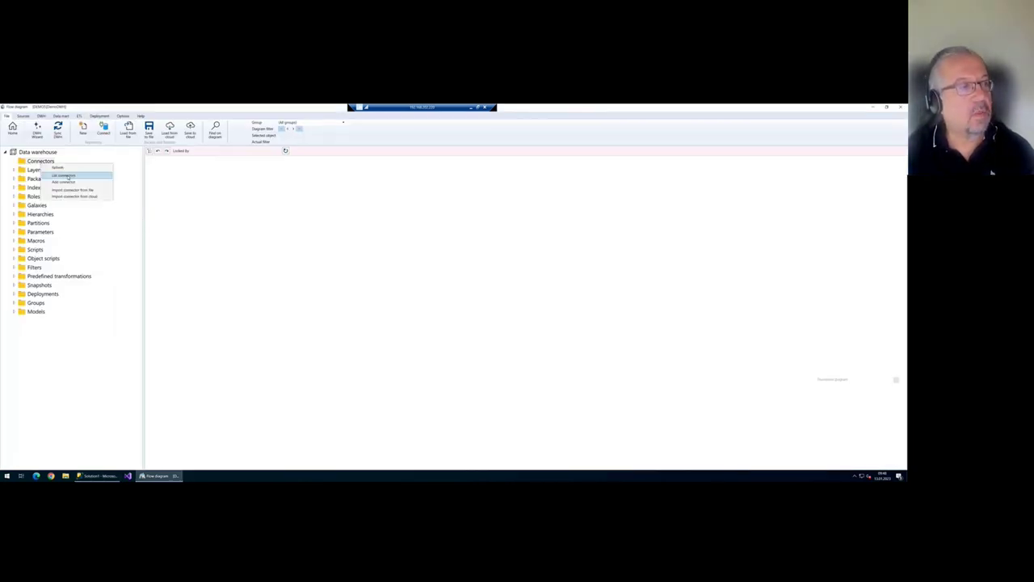
pyautogui.click(71, 182)
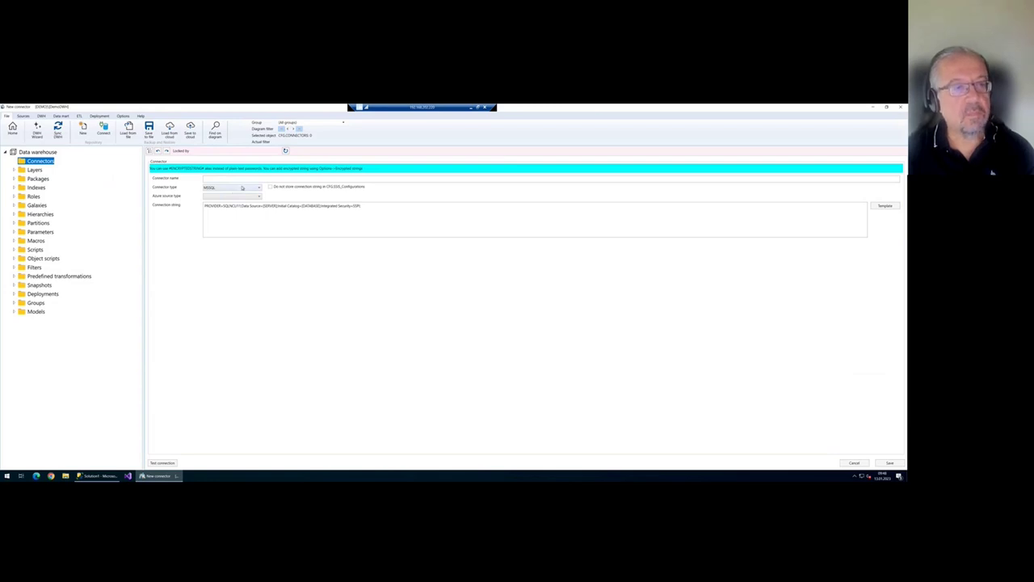
# - Define MSSQL connector AV with Data Source=DEMO and Initial Catalog=AdventureWorks2019
pyautogui.click(243, 189)
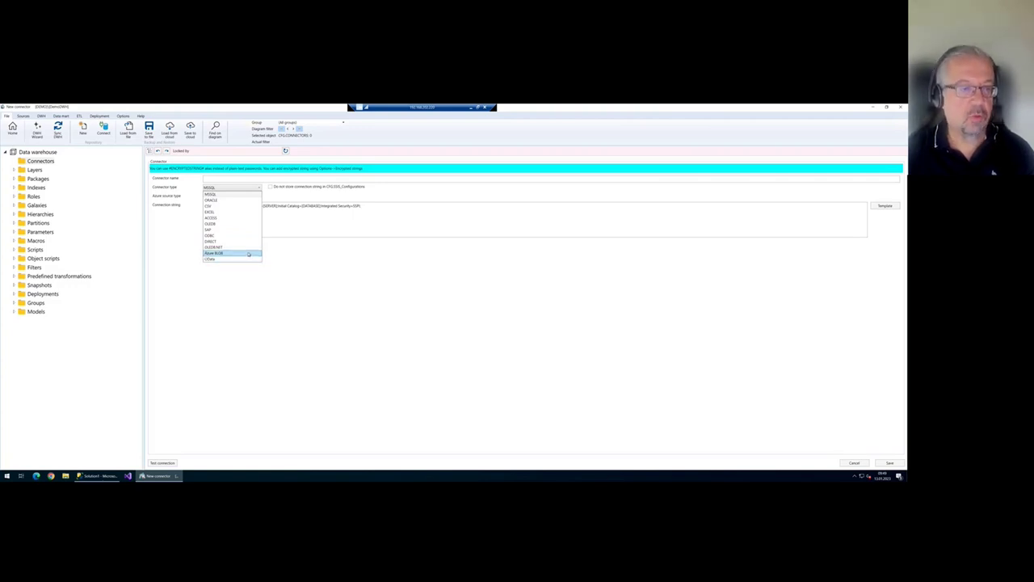
pyautogui.click(364, 215)
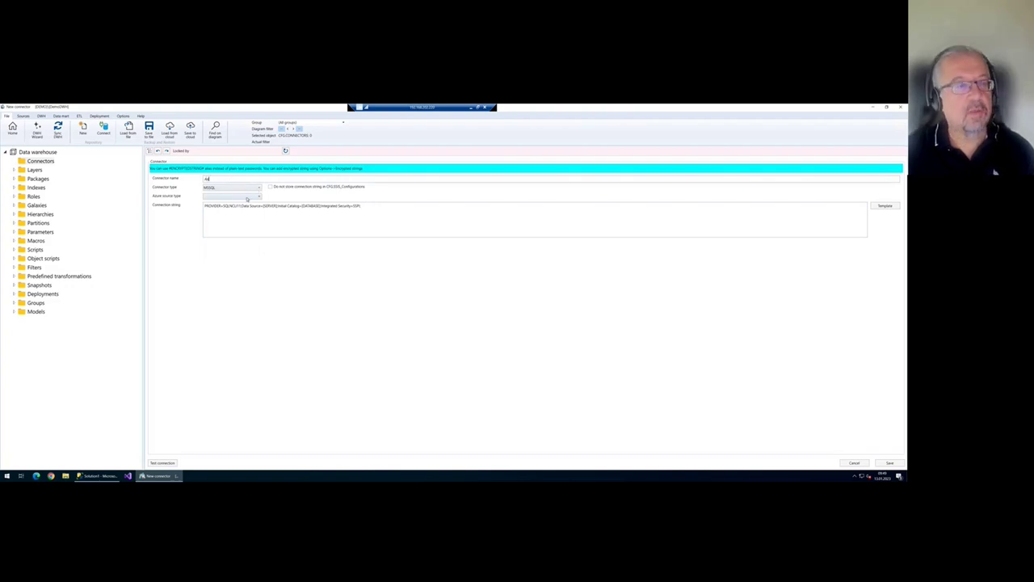
pyautogui.write('u')
pyautogui.doubleClick(270, 205)
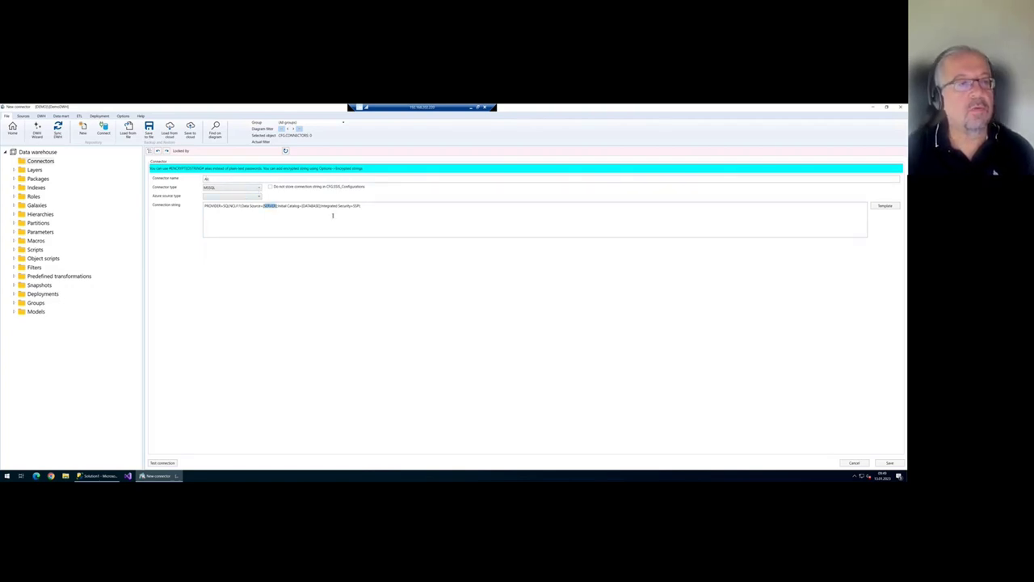
pyautogui.click(332, 215)
pyautogui.press('BackSpace')
pyautogui.press('BackSpace')
pyautogui.press('BackSpace')
pyautogui.press('BackSpace')
pyautogui.press('BackSpace')
pyautogui.press('BackSpace')
pyautogui.press('BackSpace')
pyautogui.press('BackSpace')
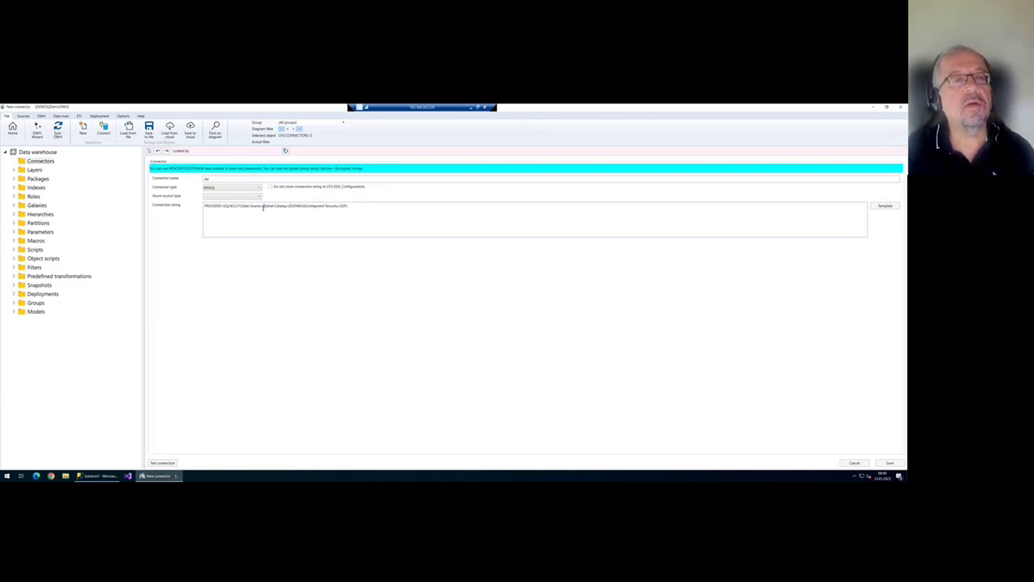
pyautogui.press('BackSpace')
pyautogui.write('DEMO')
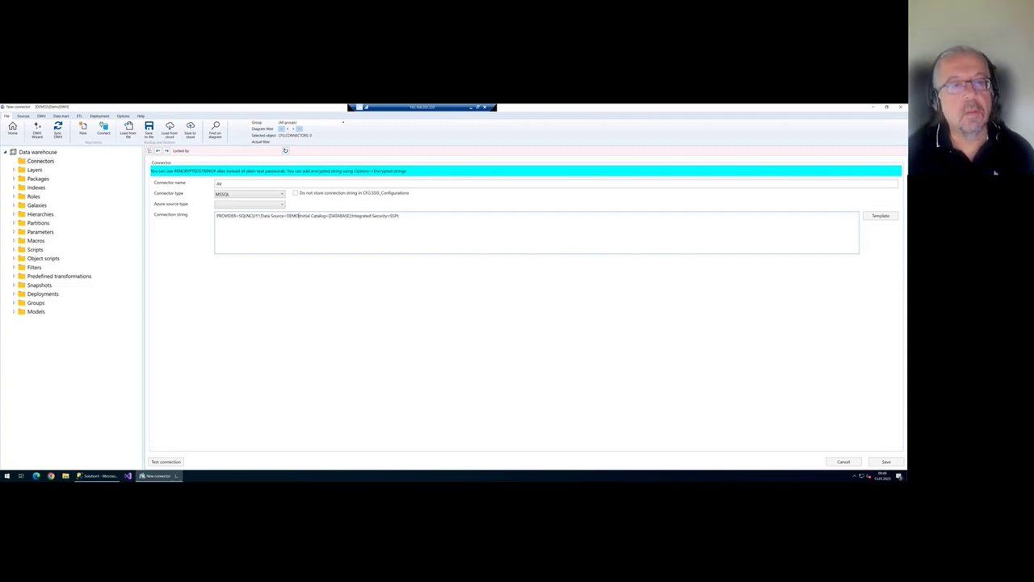
pyautogui.doubleClick(344, 217)
pyautogui.write('AdventureWorks2019')
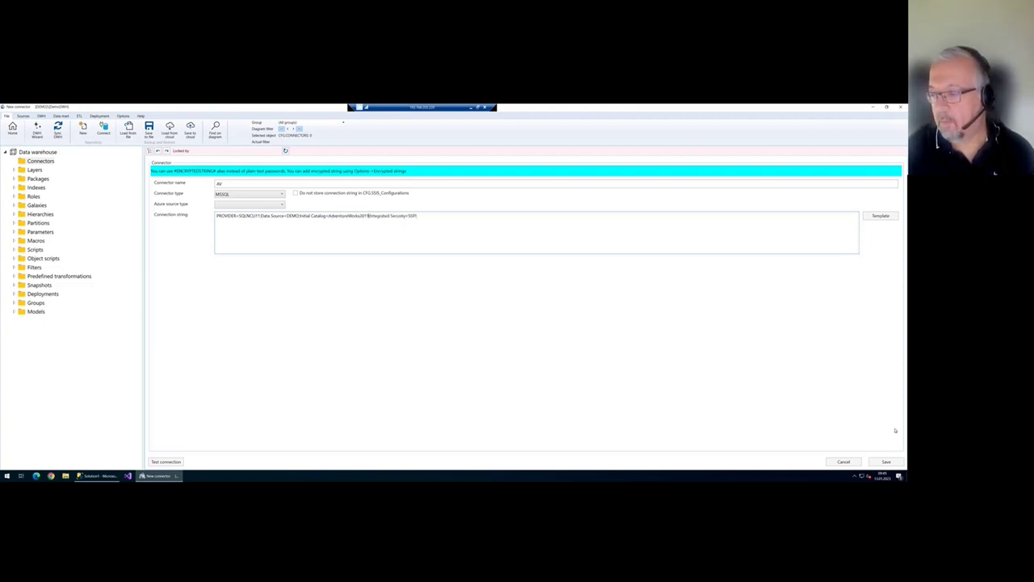
# - Save the AV connector, confirm its connection test succeeds, and close the editor
pyautogui.click(887, 461)
pyautogui.click(166, 462)
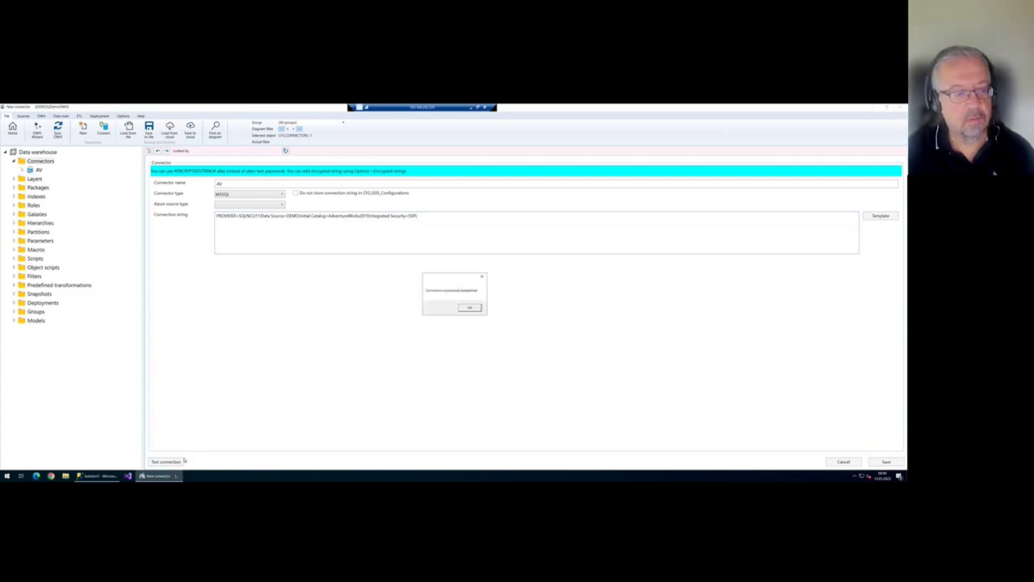
pyautogui.click(471, 308)
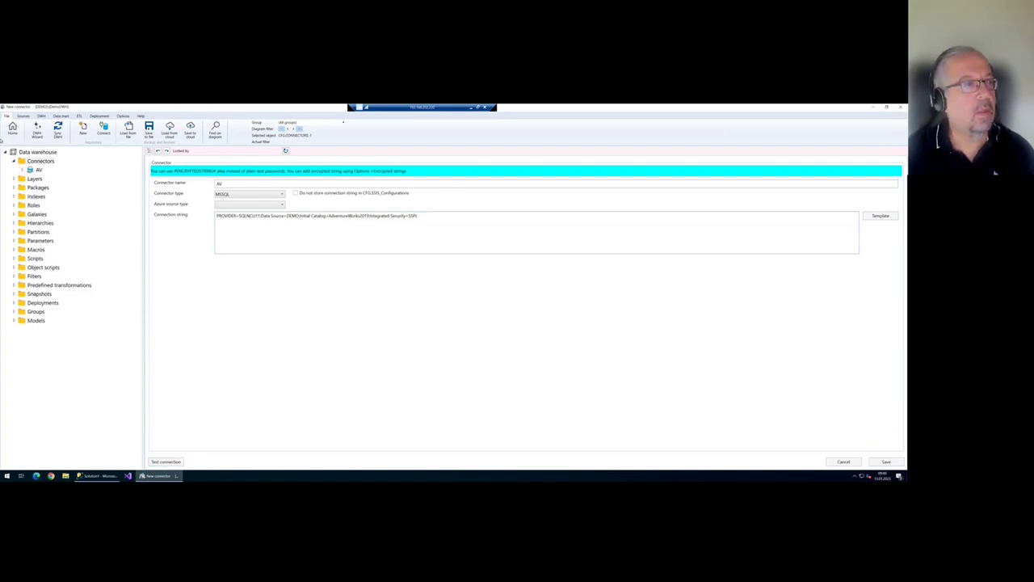
pyautogui.click(12, 128)
# - Expand the AV connector node in the tree and launch the DWH Wizard
pyautogui.click(39, 170)
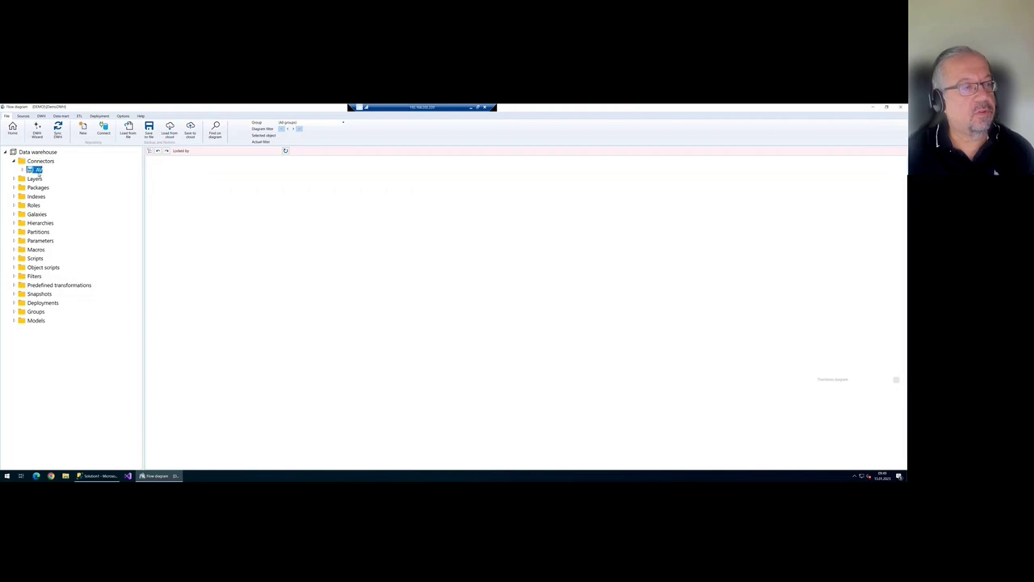
pyautogui.click(23, 170)
pyautogui.click(23, 169)
pyautogui.click(24, 169)
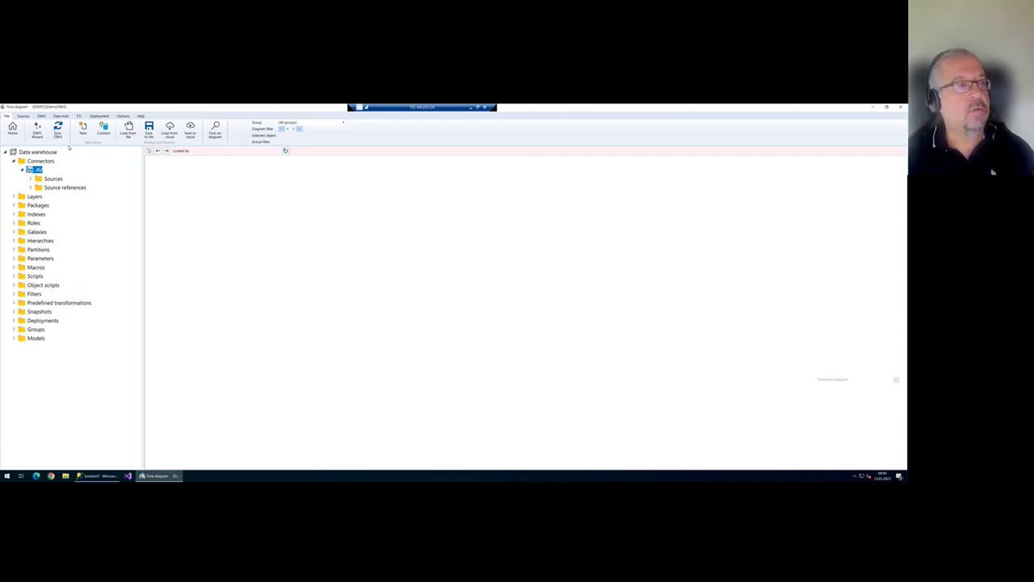
pyautogui.click(37, 134)
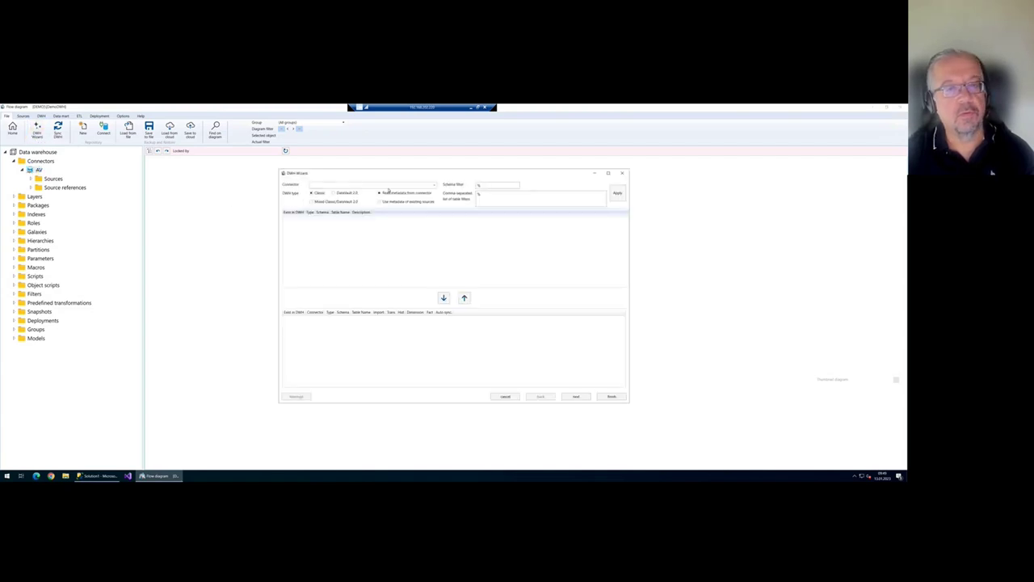
# - Choose AV as source and add the six HumanResources tables, Department through Shift
pyautogui.click(439, 186)
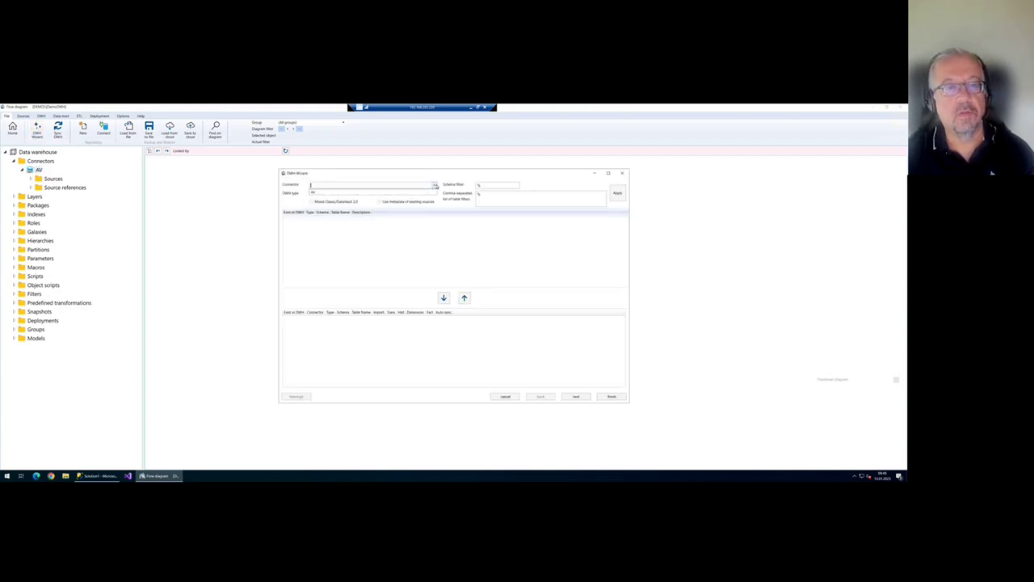
pyautogui.click(339, 194)
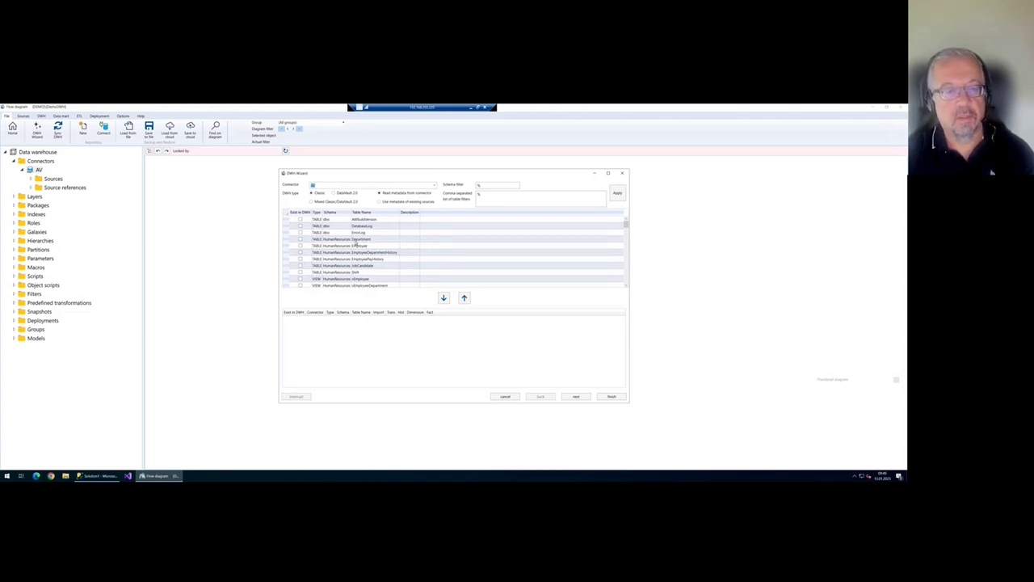
pyautogui.click(357, 241)
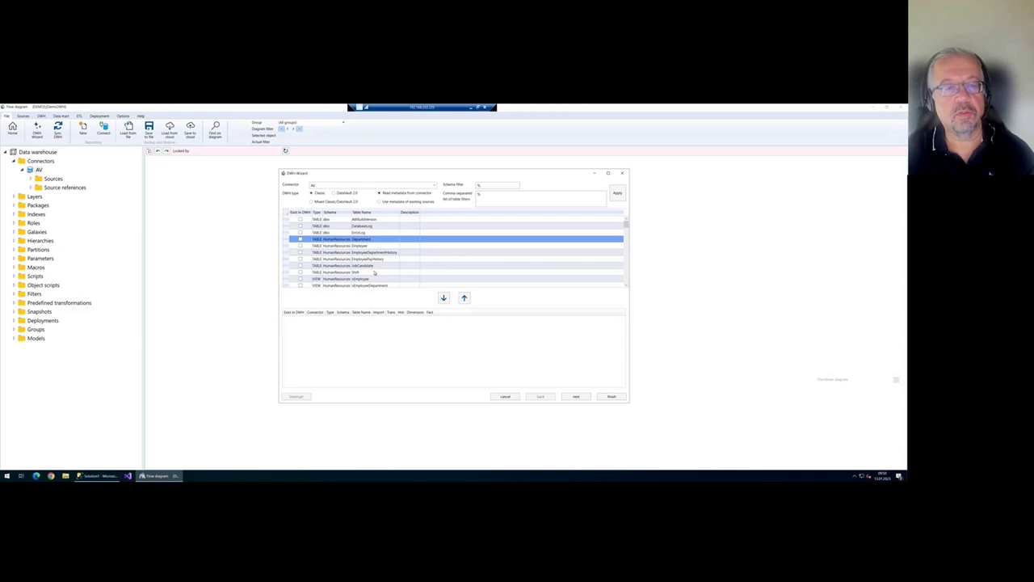
pyautogui.keyDown('shift'); pyautogui.click(369, 272); pyautogui.keyUp('shift')
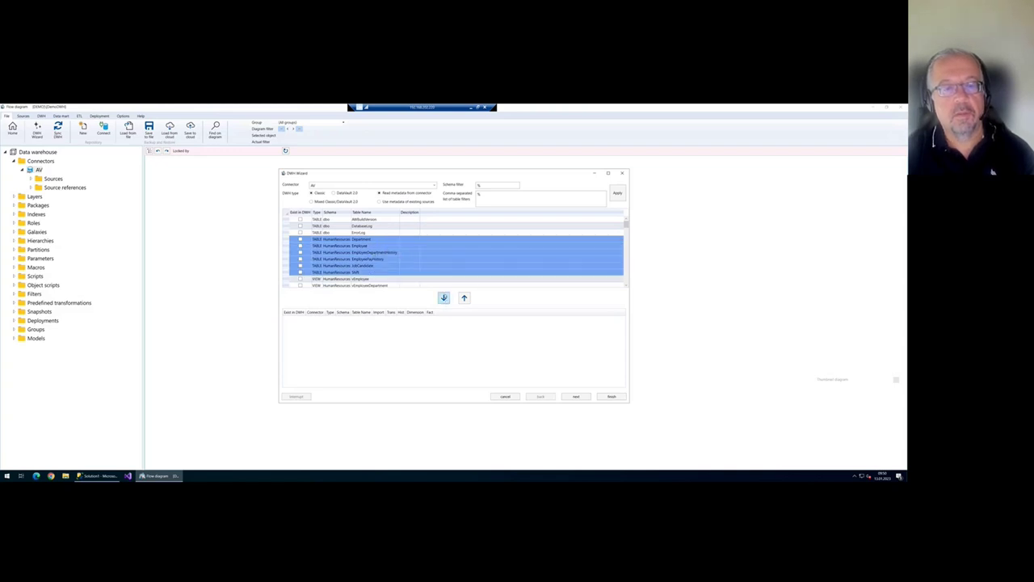
pyautogui.click(443, 297)
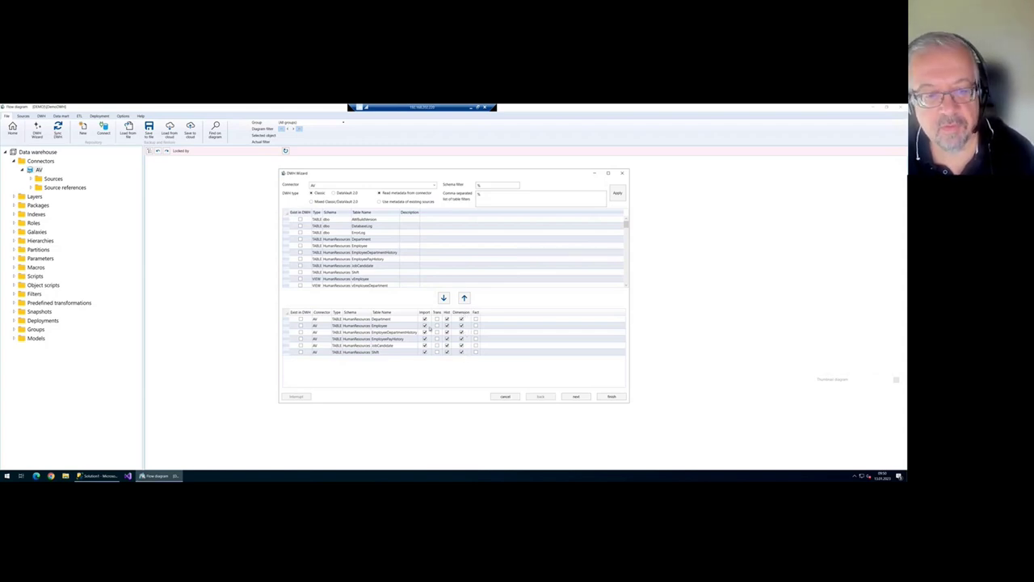
# - Mark EmployeeDepartmentHistory, EmployeePayHistory and JobCandidate as fact tables and continue
pyautogui.click(476, 332)
pyautogui.click(476, 339)
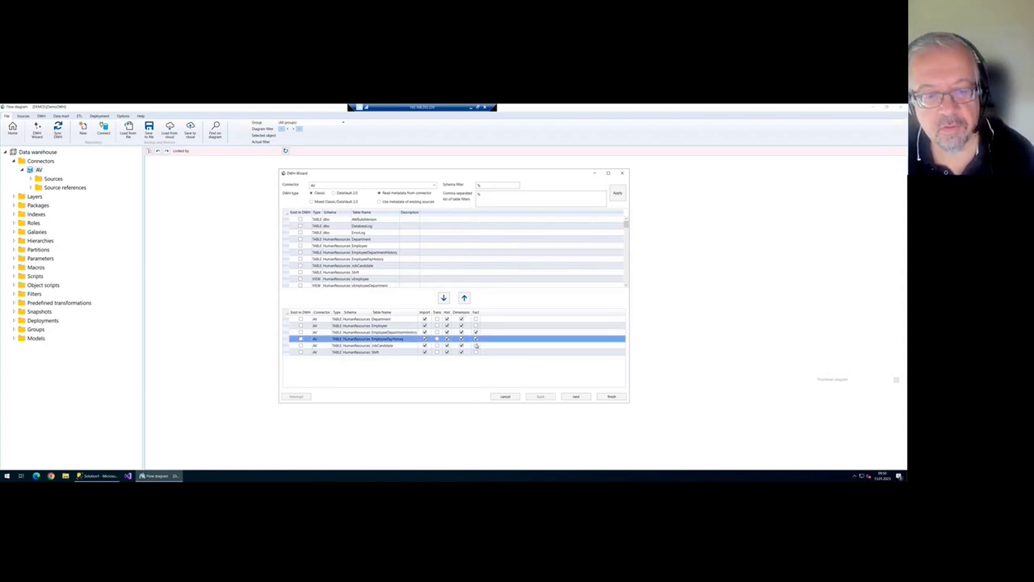
pyautogui.click(476, 345)
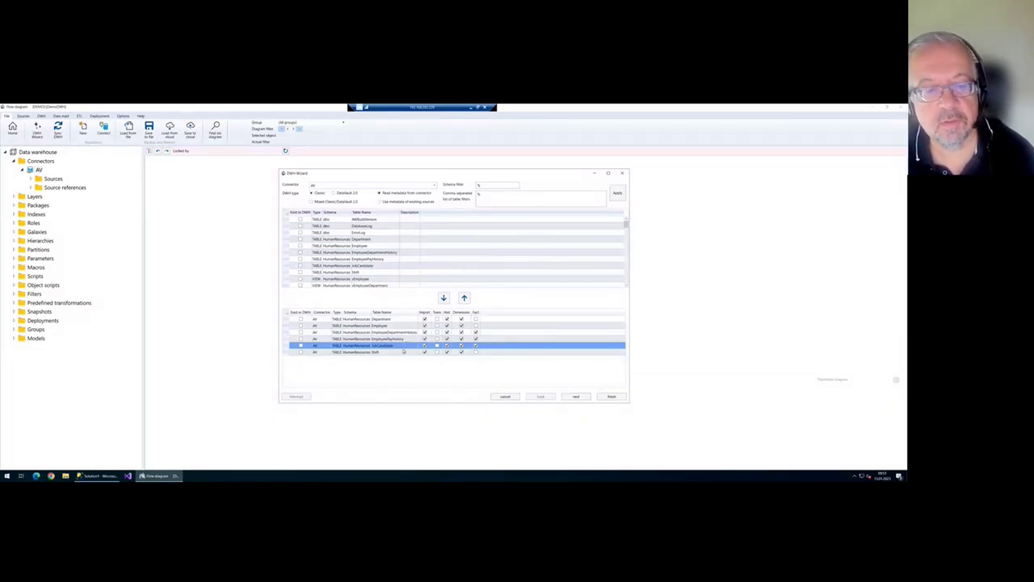
pyautogui.click(575, 396)
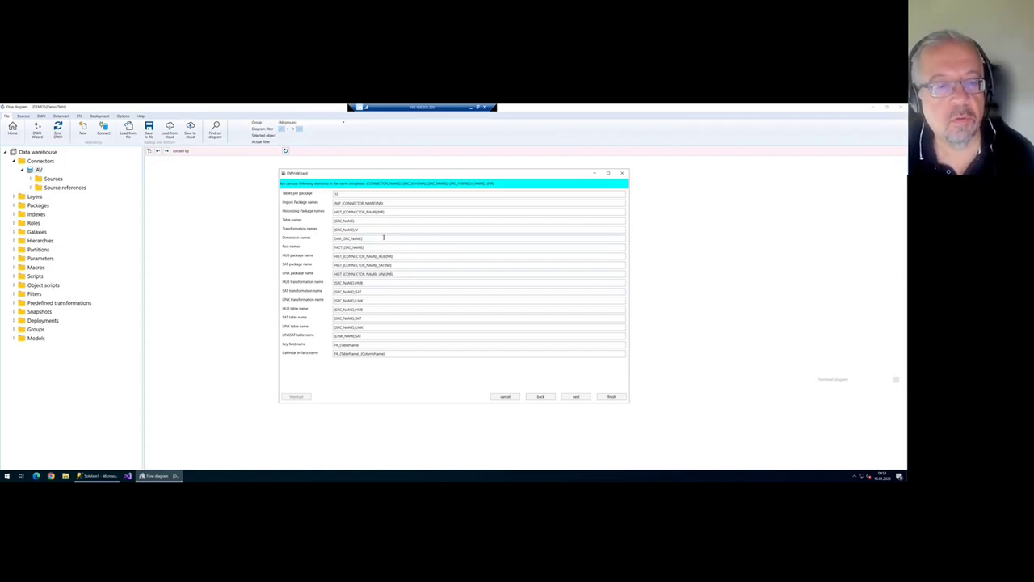
# - Check the fact naming template and proceed to the general options page
pyautogui.click(379, 247)
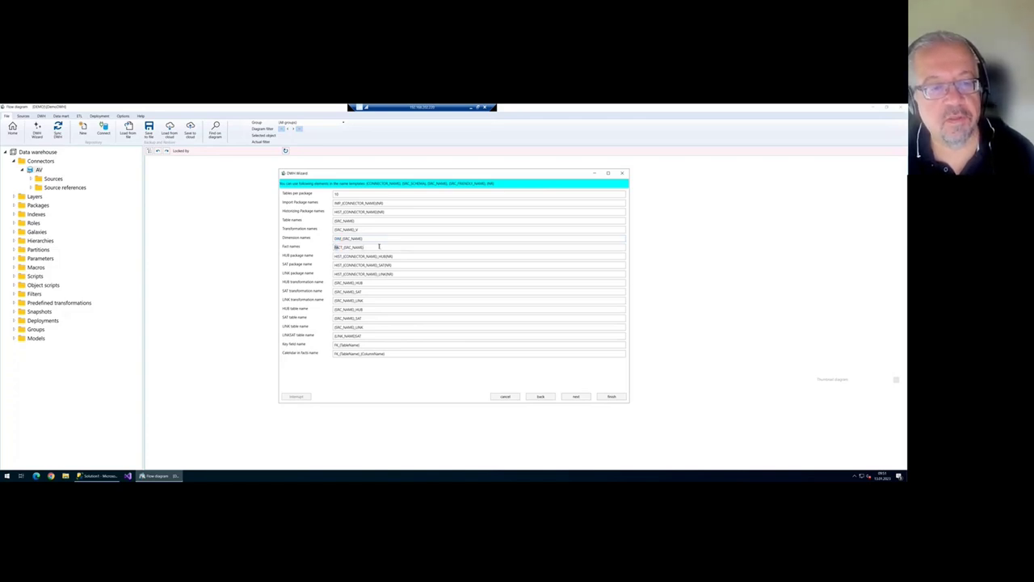
pyautogui.click(572, 396)
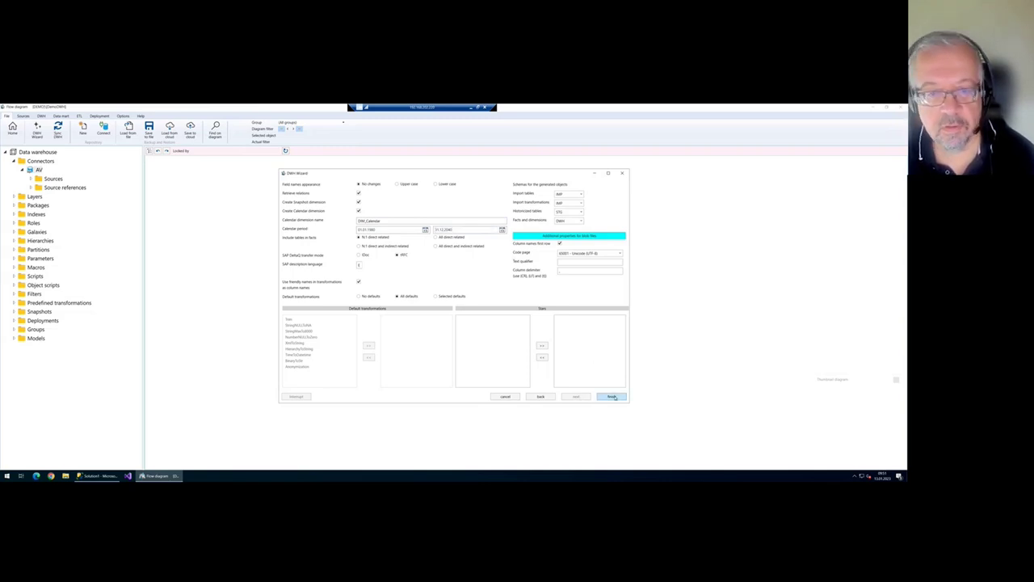
# - Finish the DWH Wizard with Snapshot and DIM_Calendar dimensions enabled
pyautogui.click(614, 397)
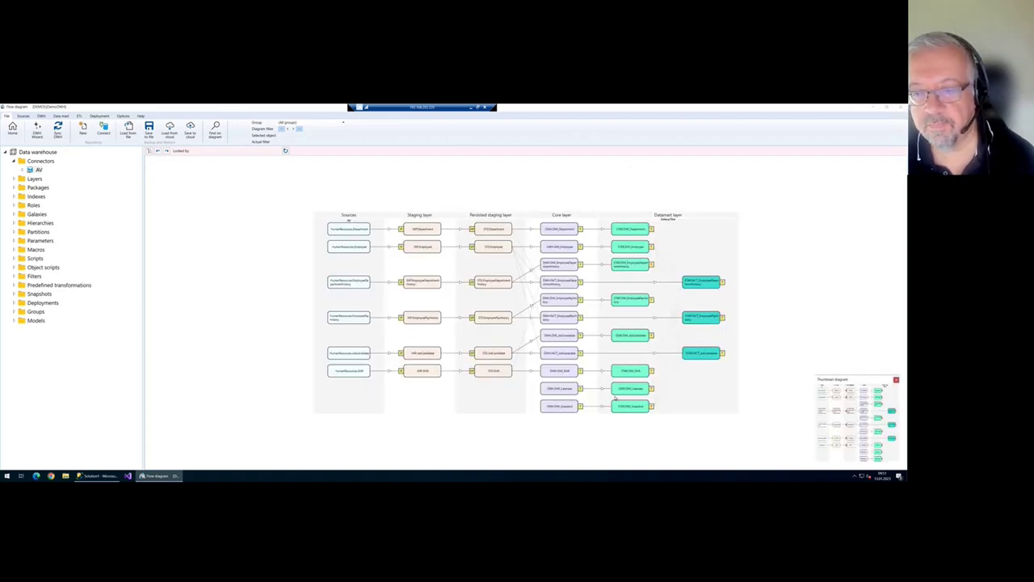
# - Zoom into the generated flow diagram and close the thumbnail overview panel
pyautogui.scroll(1, 522, 313)
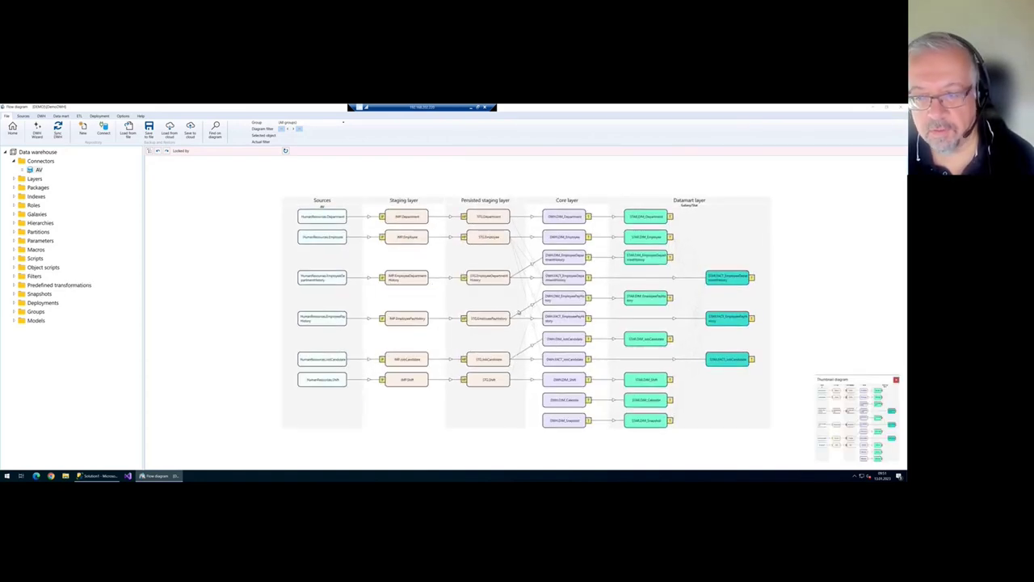
pyautogui.click(896, 380)
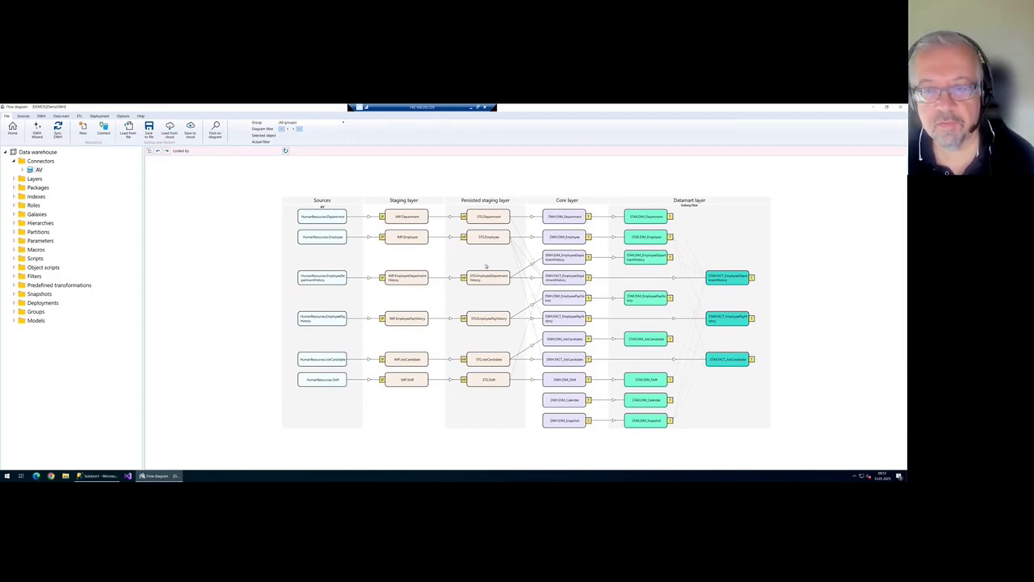
pyautogui.scroll(1, 466, 303)
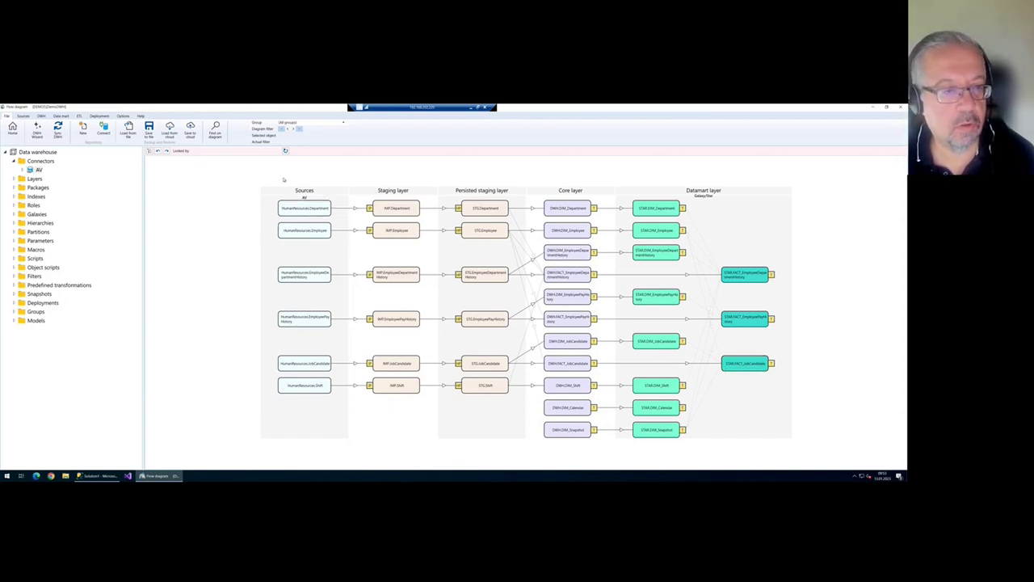
pyautogui.scroll(1, 278, 209)
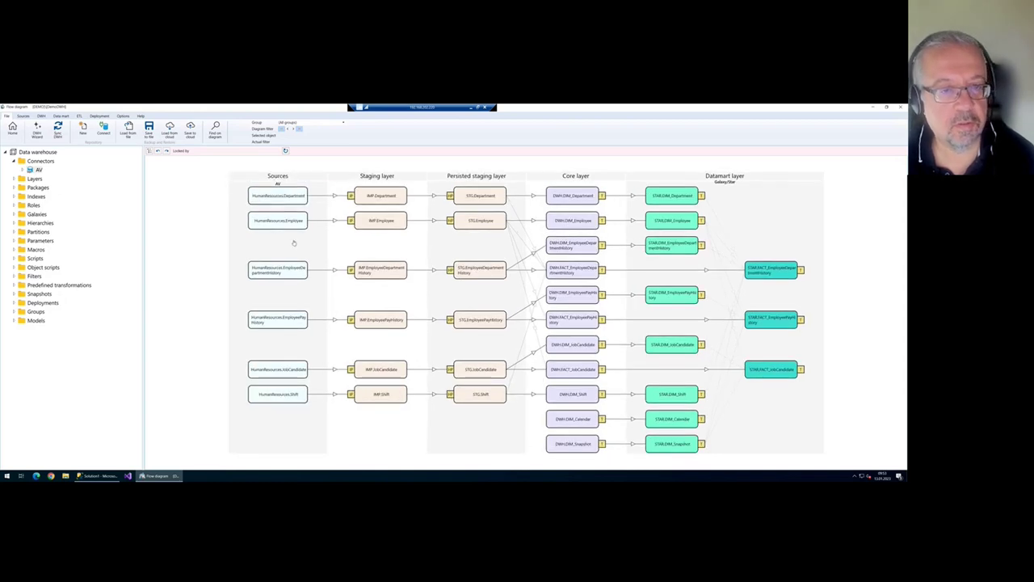
pyautogui.doubleClick(283, 199)
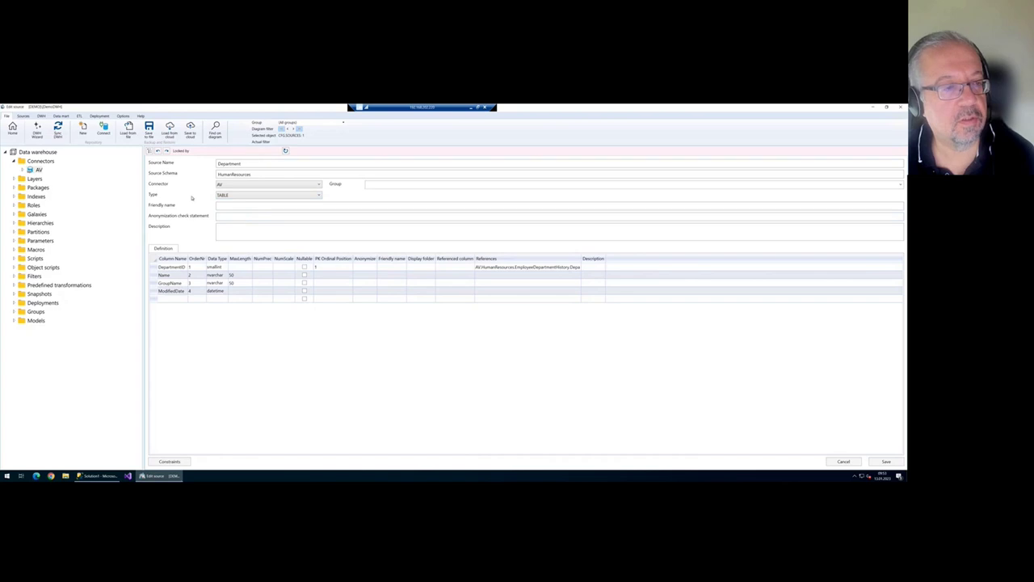
pyautogui.doubleClick(249, 164)
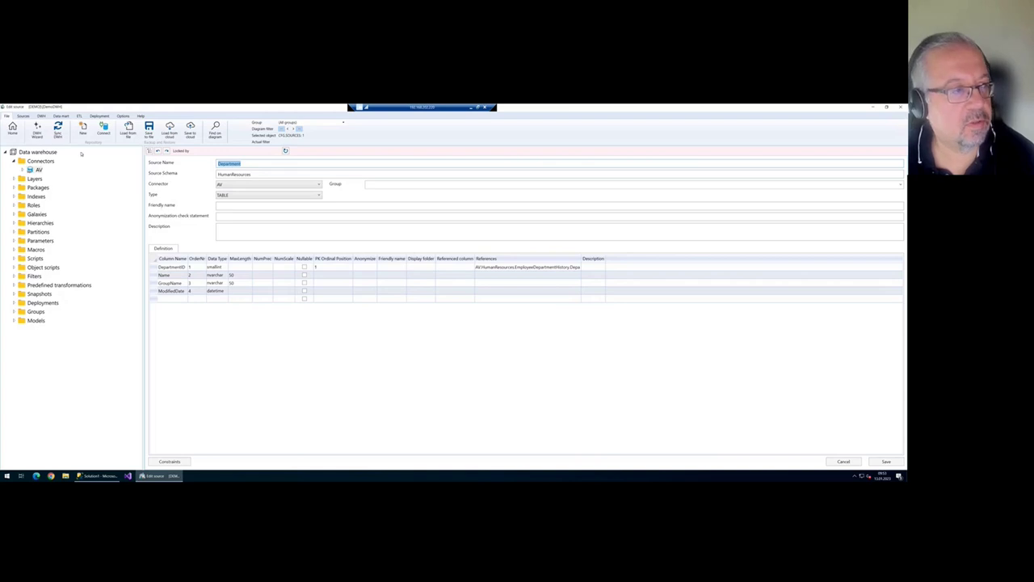
pyautogui.click(12, 129)
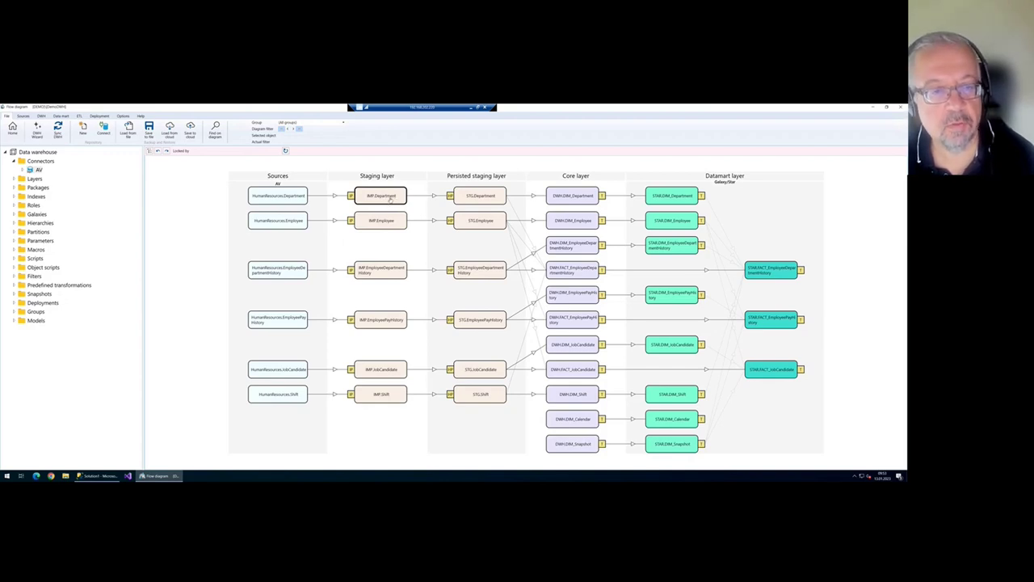
pyautogui.doubleClick(378, 194)
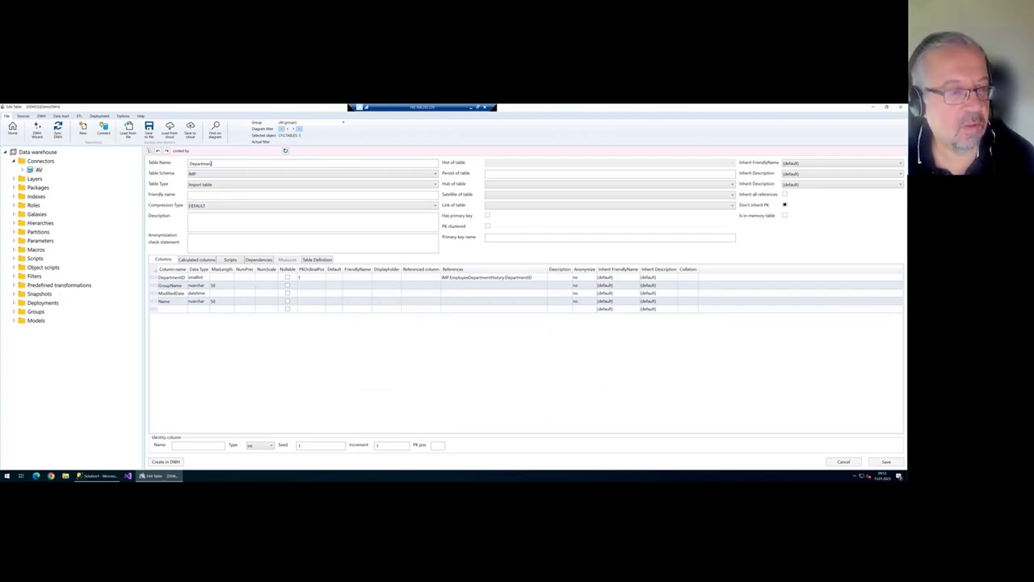
pyautogui.click(12, 128)
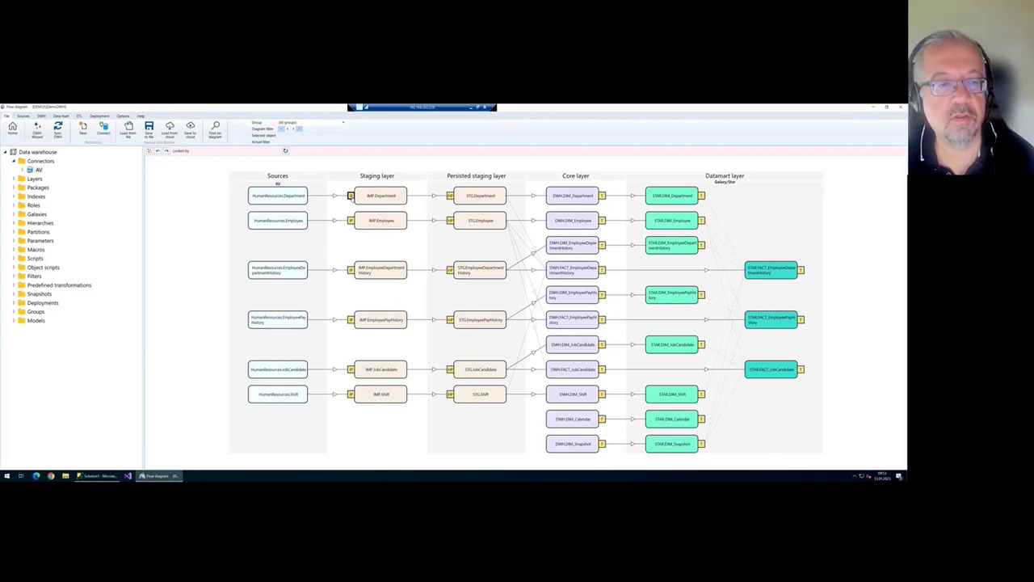
# - Open the HumanResources.Department to IMP.Department import, review its field mappings, and begin a filter
pyautogui.doubleClick(350, 196)
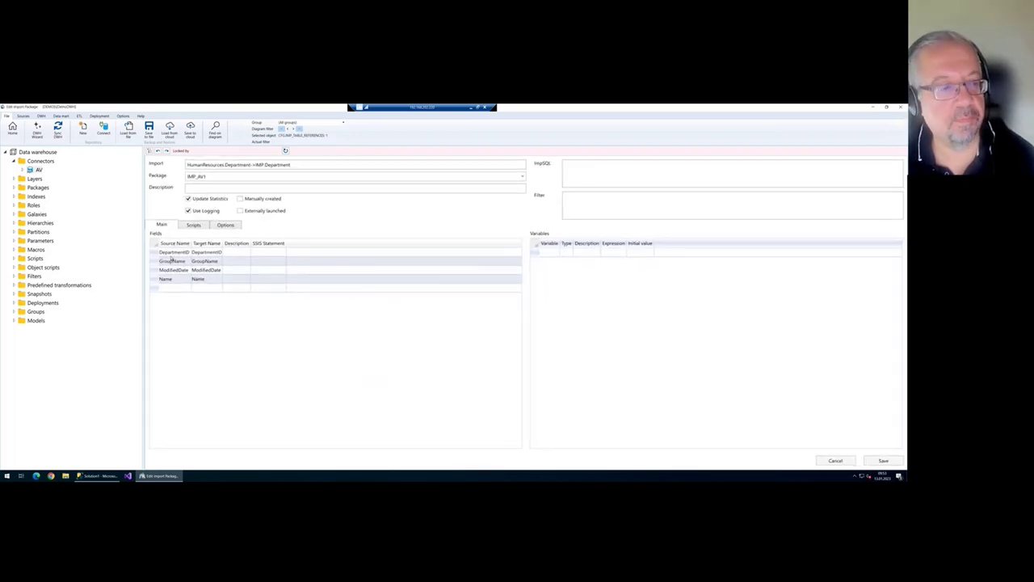
pyautogui.click(215, 252)
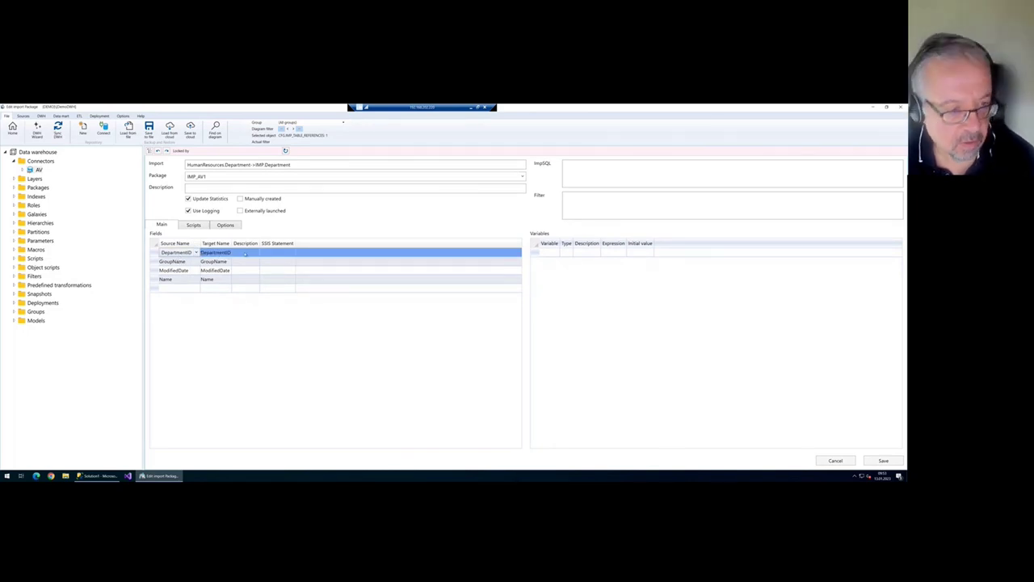
pyautogui.click(269, 252)
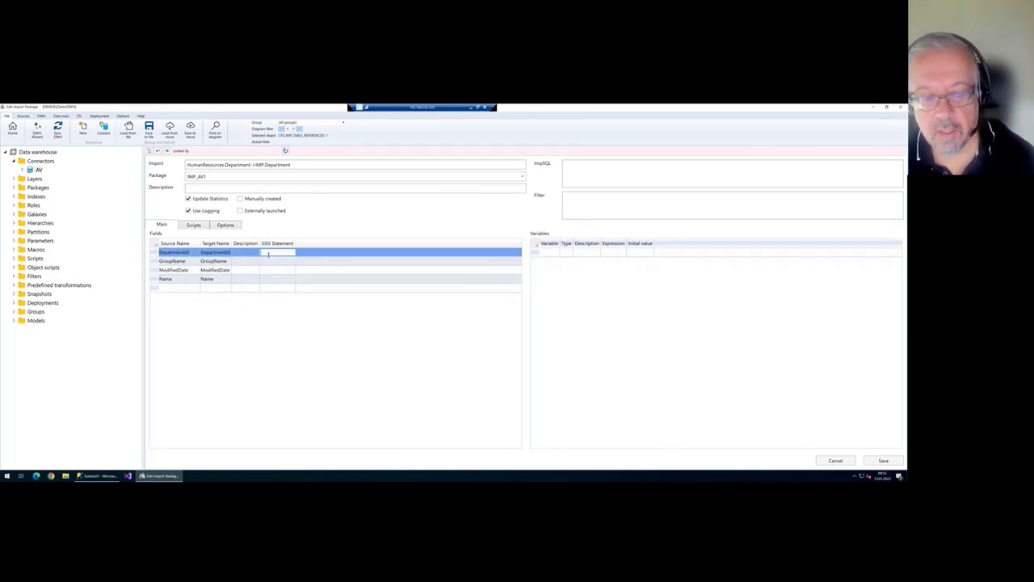
pyautogui.press('Escape')
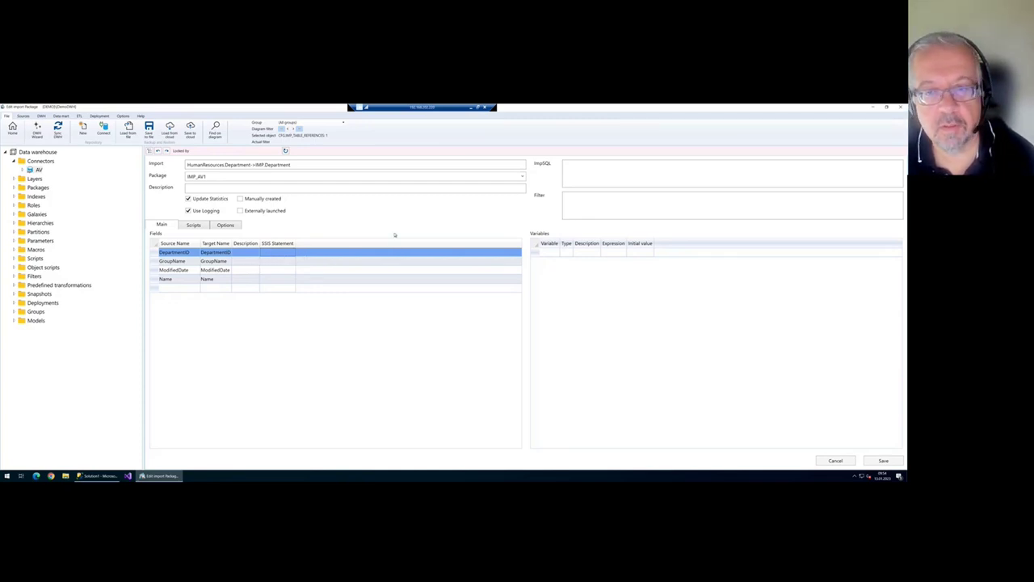
pyautogui.click(595, 210)
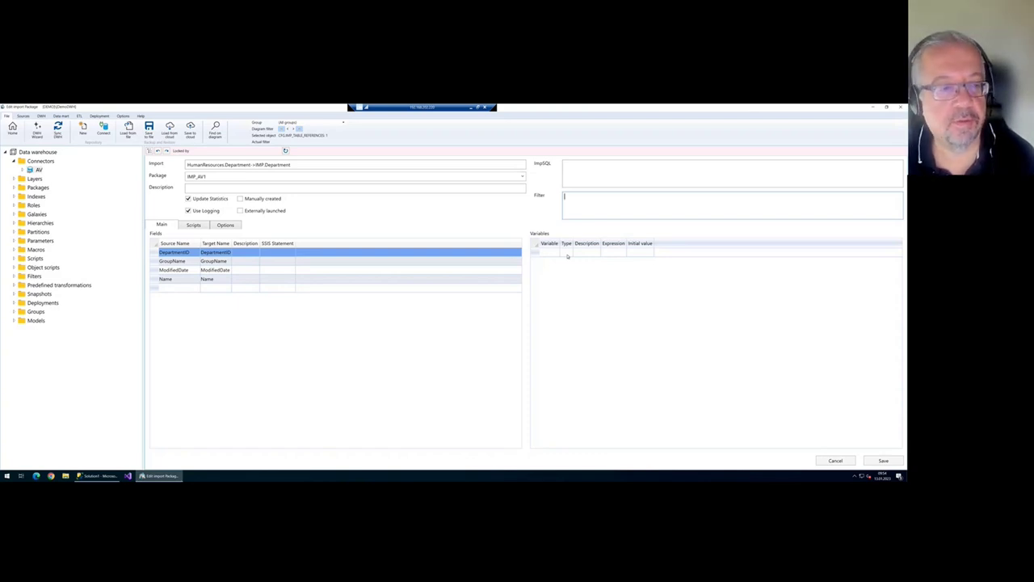
pyautogui.click(551, 255)
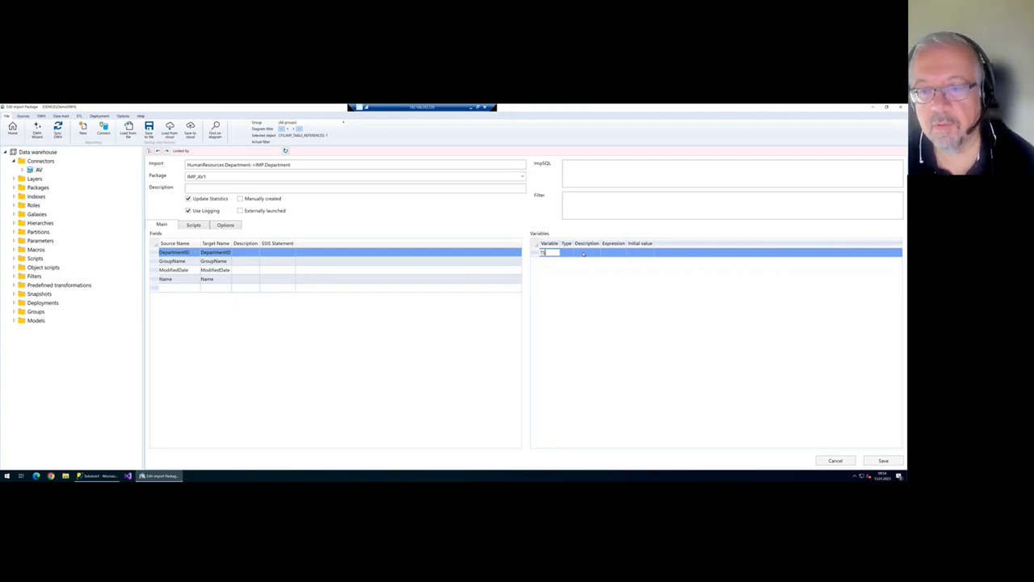
pyautogui.click(569, 253)
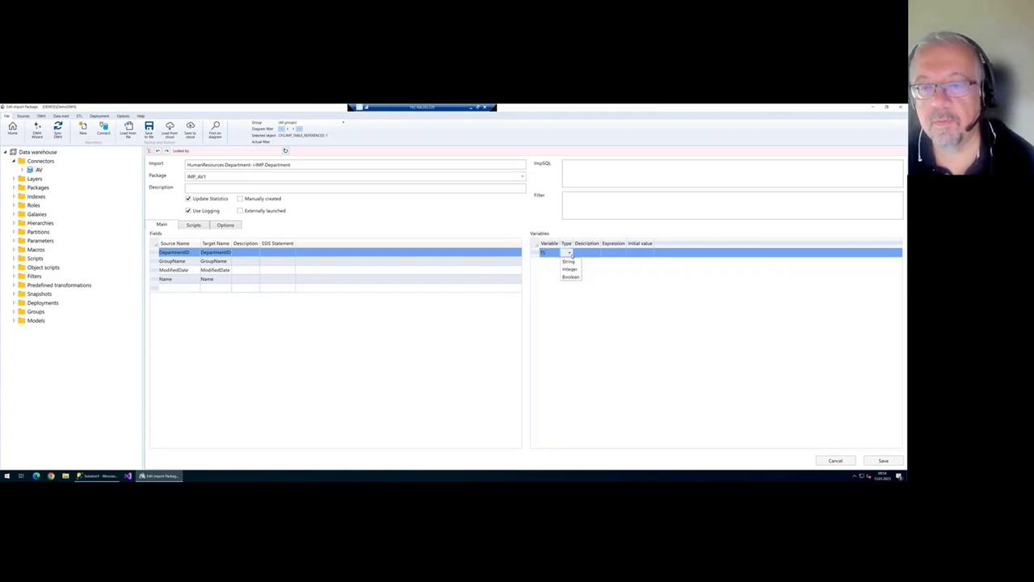
pyautogui.click(577, 261)
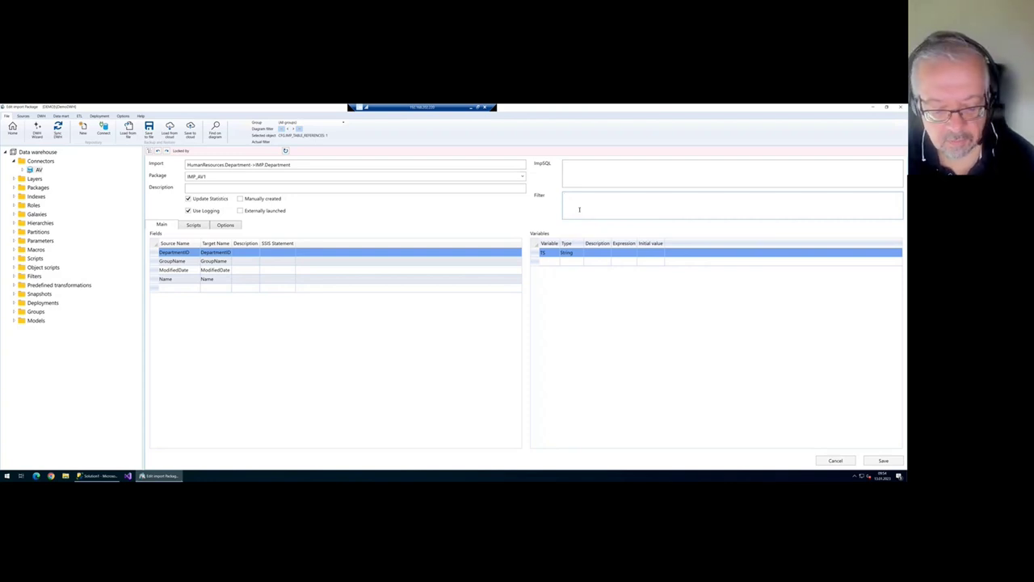
pyautogui.write('M')
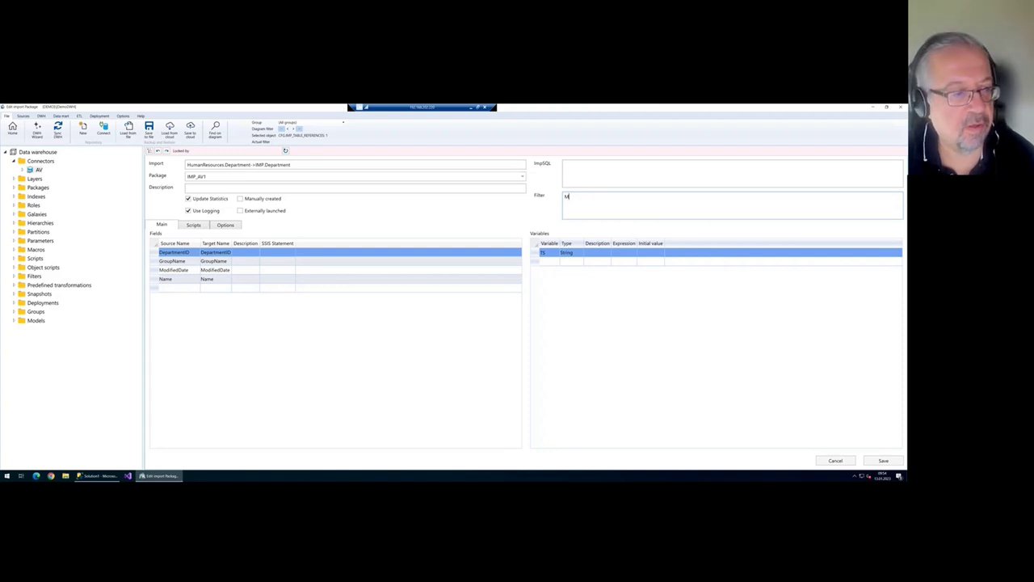
pyautogui.write('odifi')
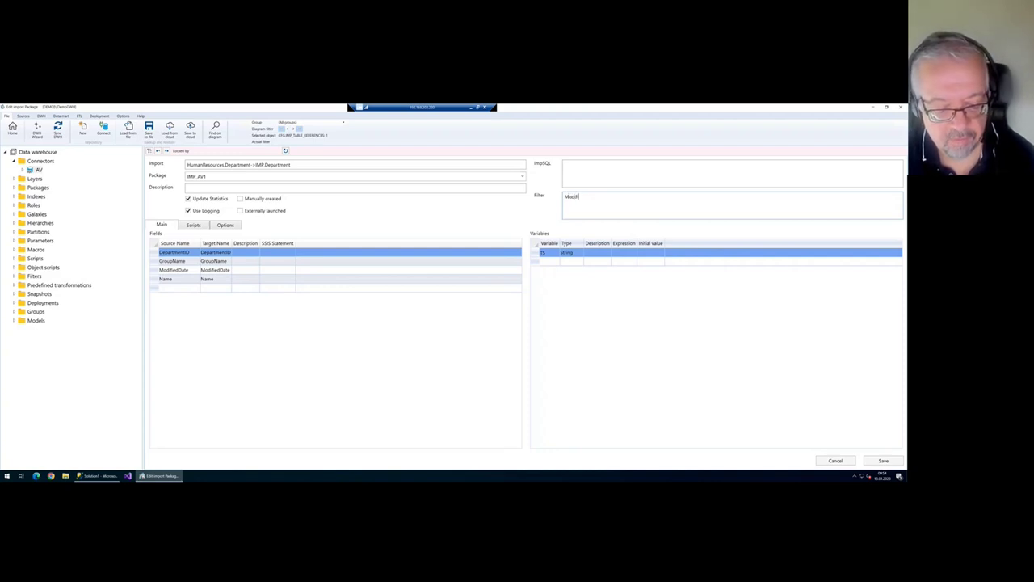
pyautogui.write('edDate > ')
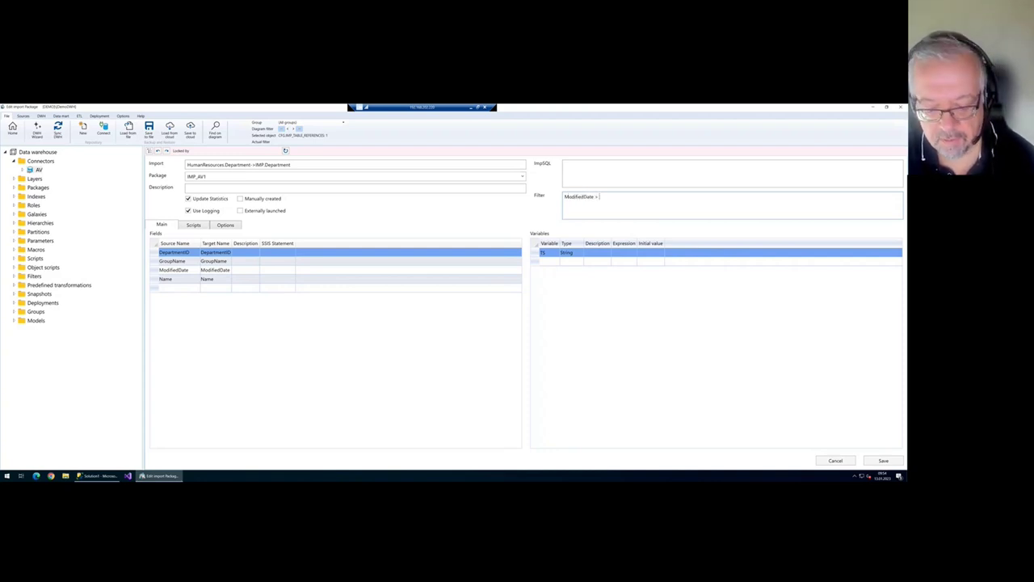
pyautogui.write('@TS')
pyautogui.press('BackSpace')
pyautogui.press('BackSpace')
pyautogui.press('BackSpace')
pyautogui.write('@')
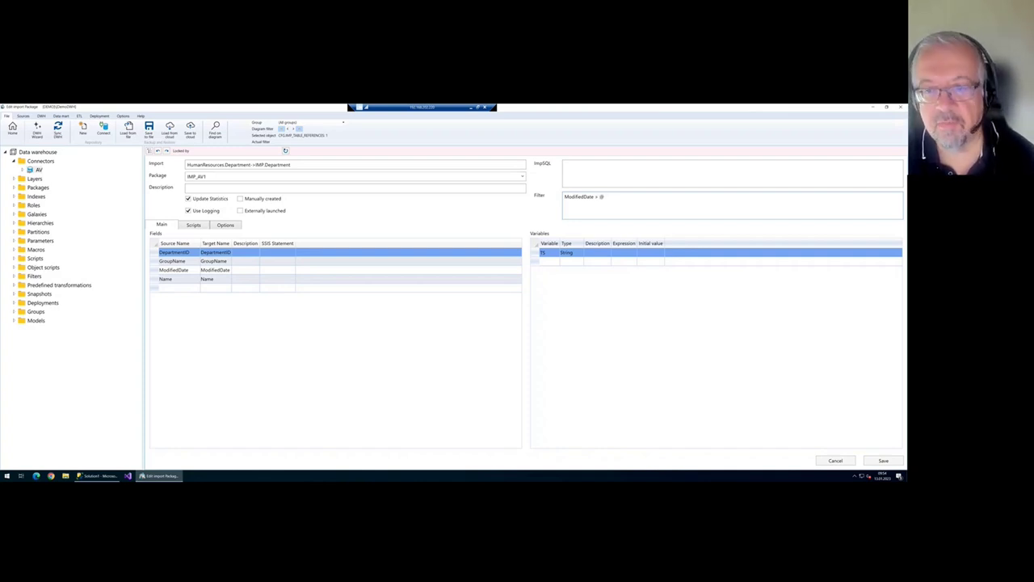
pyautogui.write('TS')
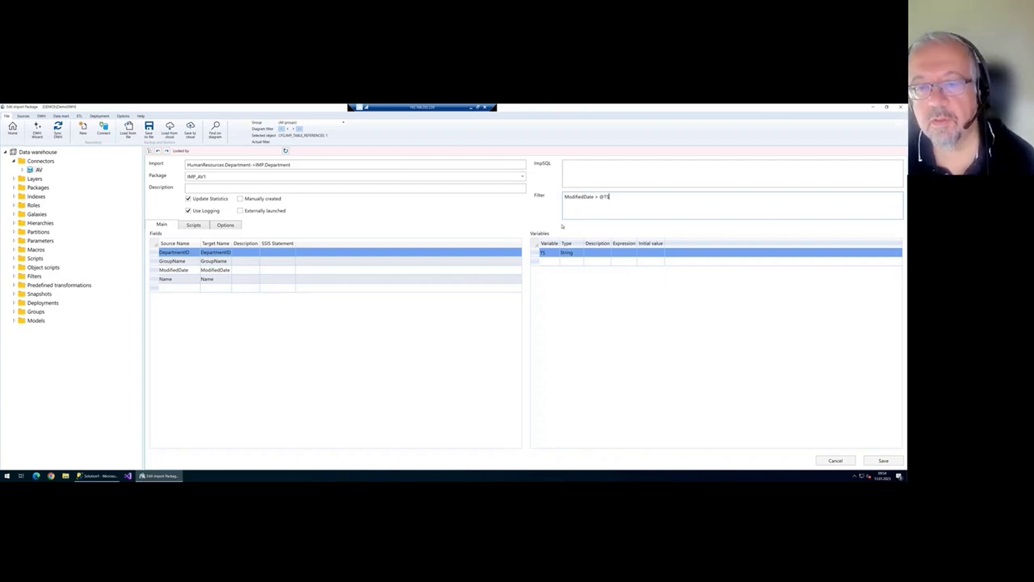
pyautogui.press('Delete')
pyautogui.moveTo(622, 196); pyautogui.dragTo(512, 191)
pyautogui.press('Delete')
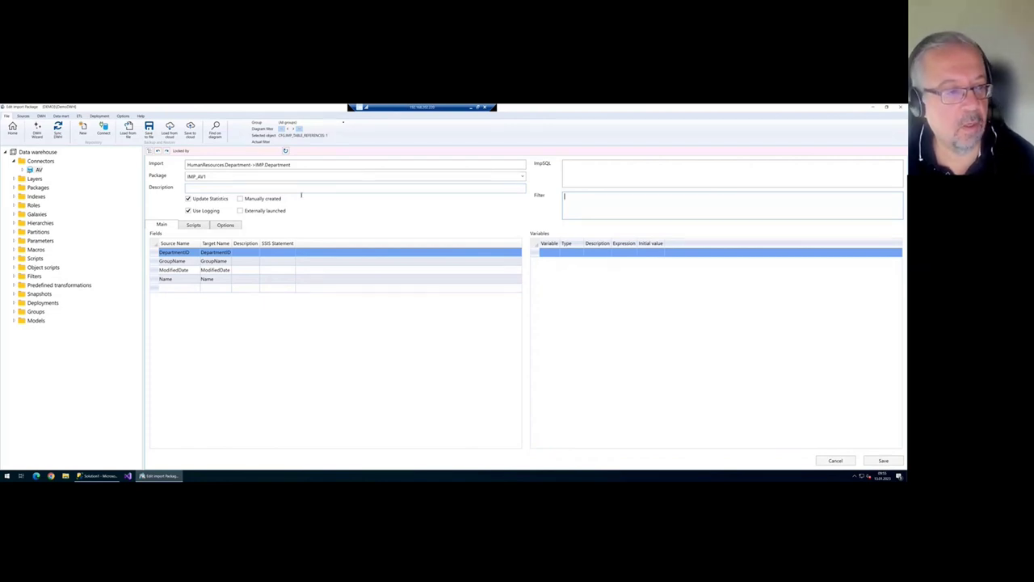
# - Check the Scripts and Main tabs, then close the Department package and answer the save prompt
pyautogui.click(196, 226)
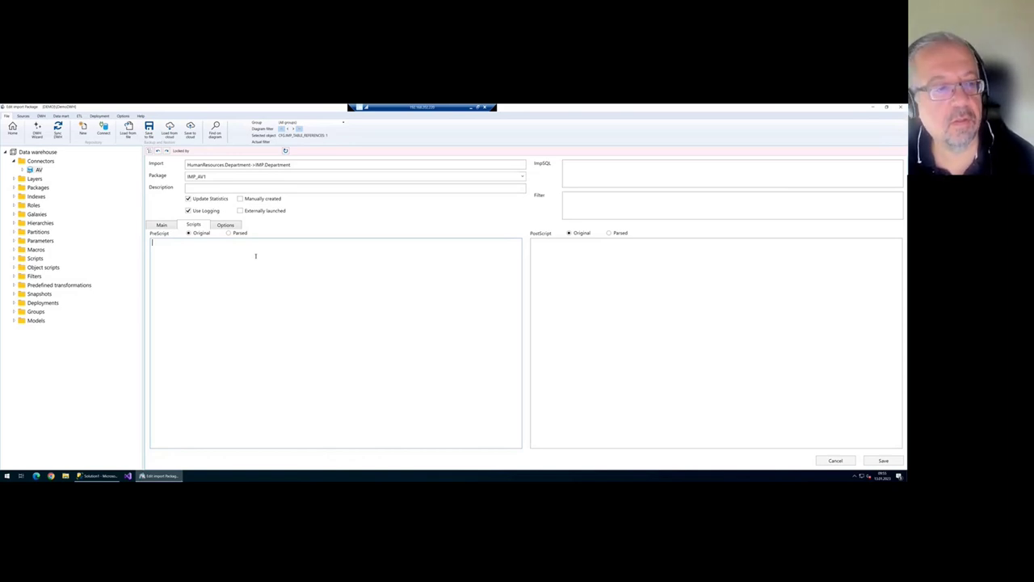
pyautogui.click(161, 226)
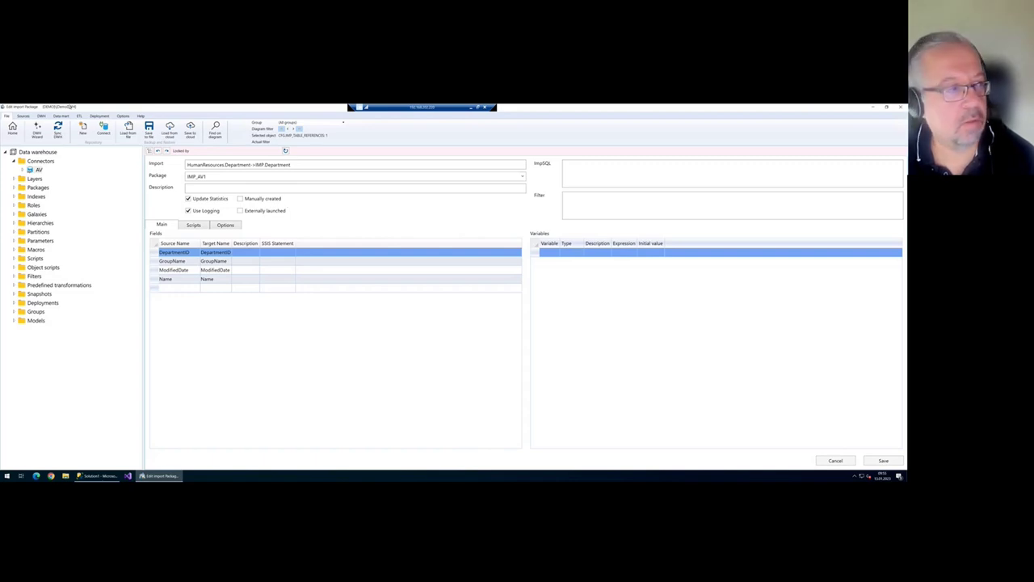
pyautogui.click(12, 127)
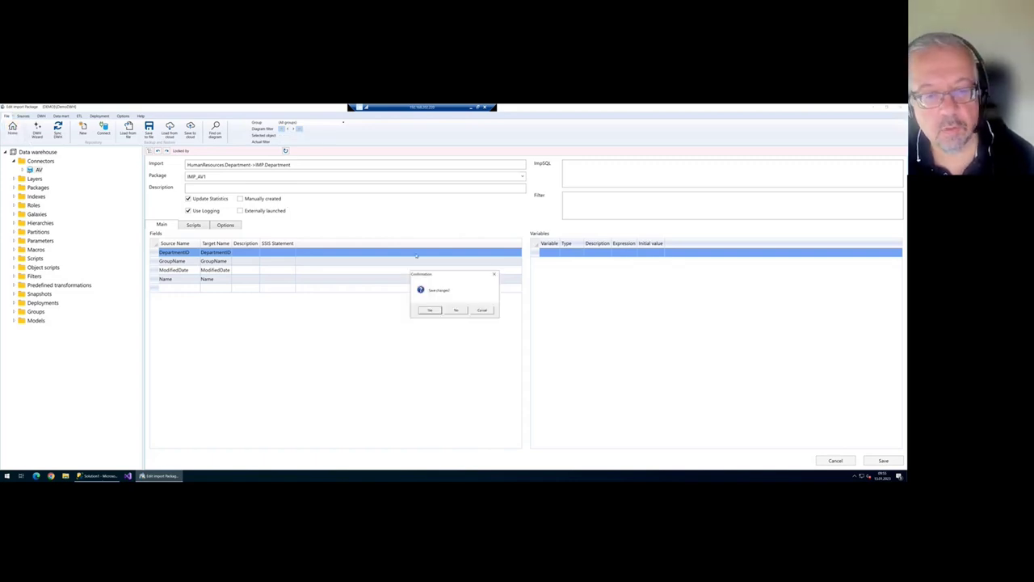
pyautogui.click(456, 311)
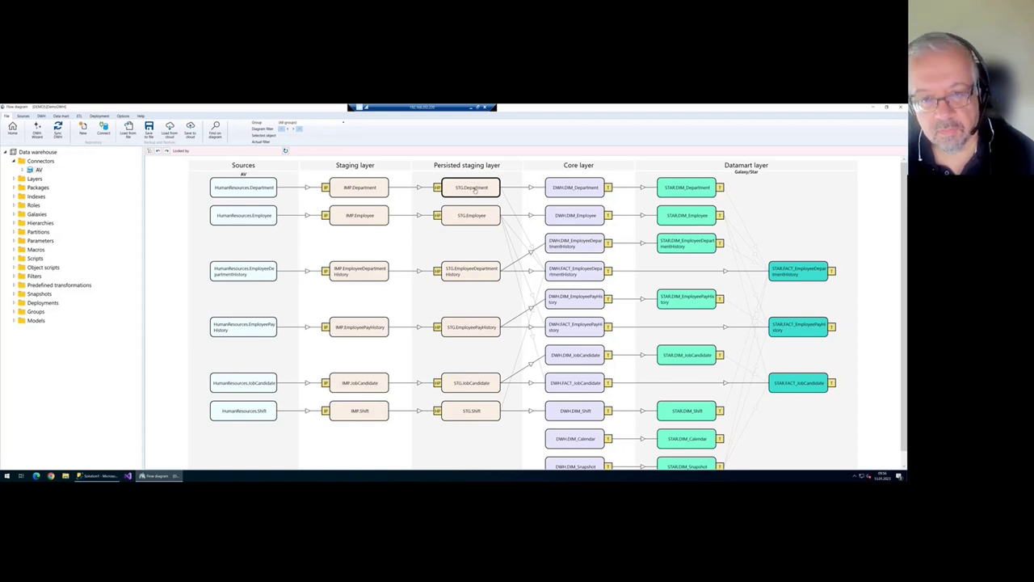
# - Inspect STG.Department's DAT_BIS_HIST and DAT_VON_HIST validity columns and SATZ_ID identity column
pyautogui.doubleClick(477, 189)
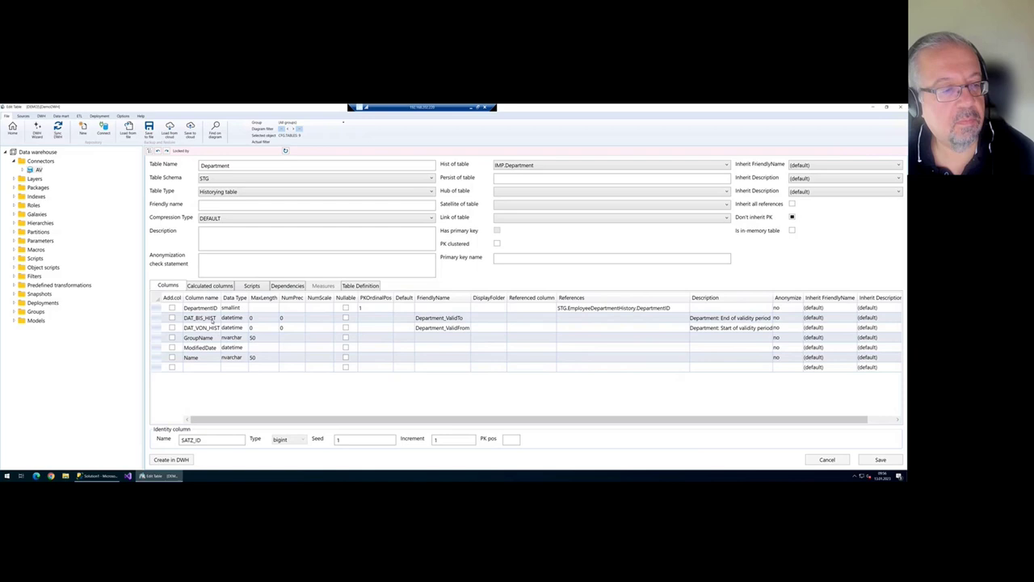
pyautogui.click(213, 320)
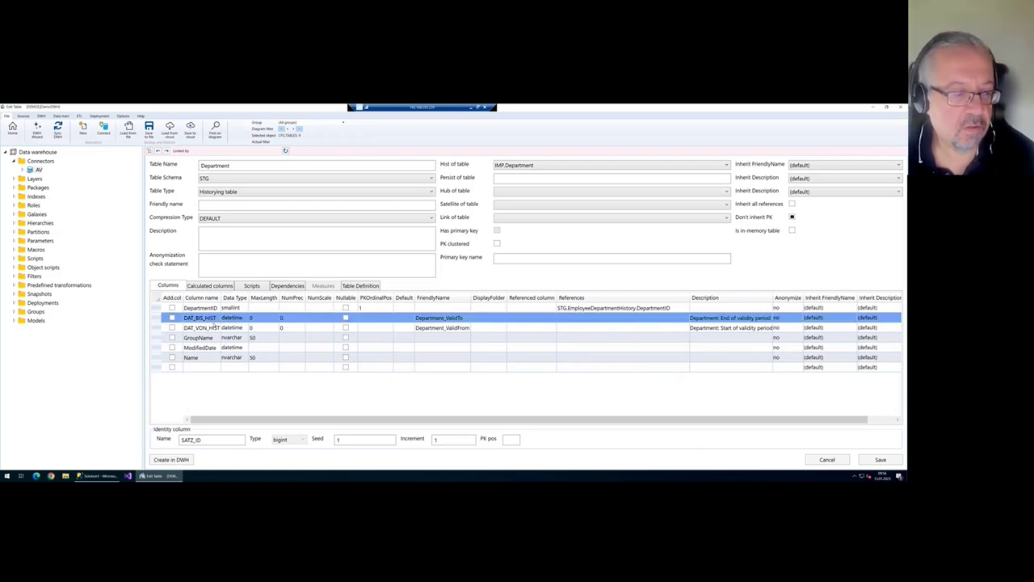
pyautogui.keyDown('shift'); pyautogui.click(214, 327); pyautogui.keyUp('shift')
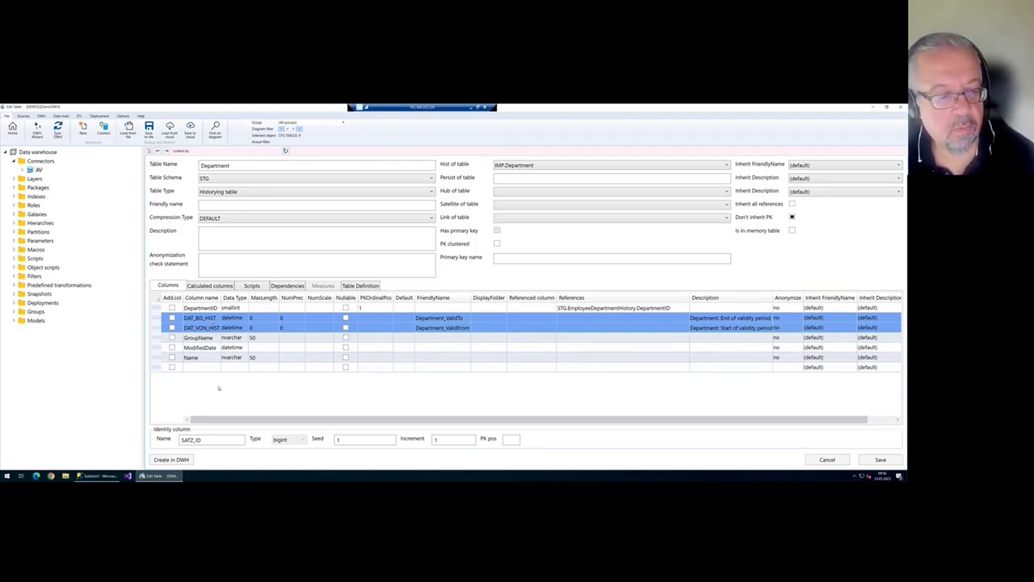
pyautogui.moveTo(200, 441); pyautogui.dragTo(170, 443)
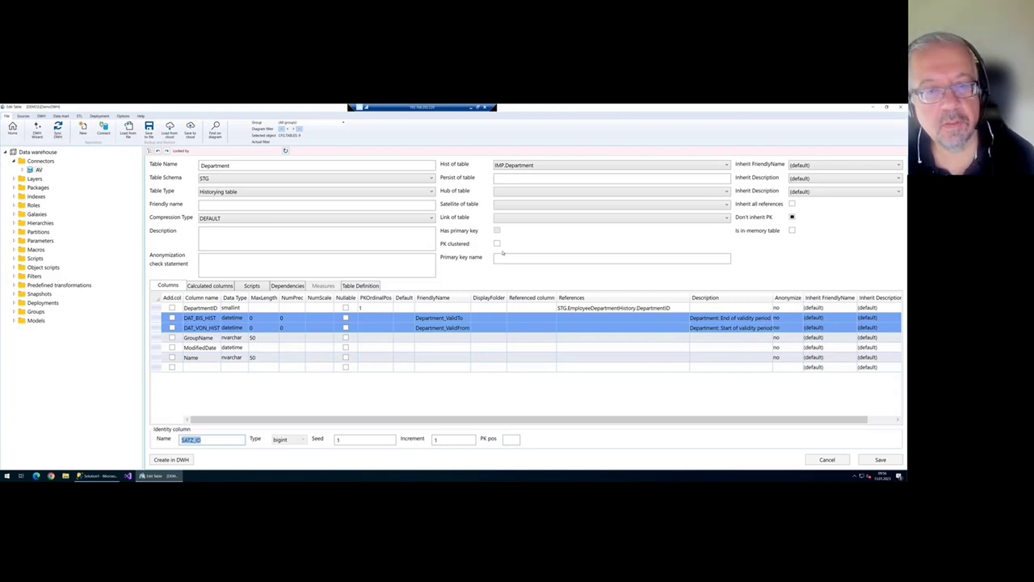
# - Close the table editor and open the IMP.Department to STG.Department historization
pyautogui.press('Escape')
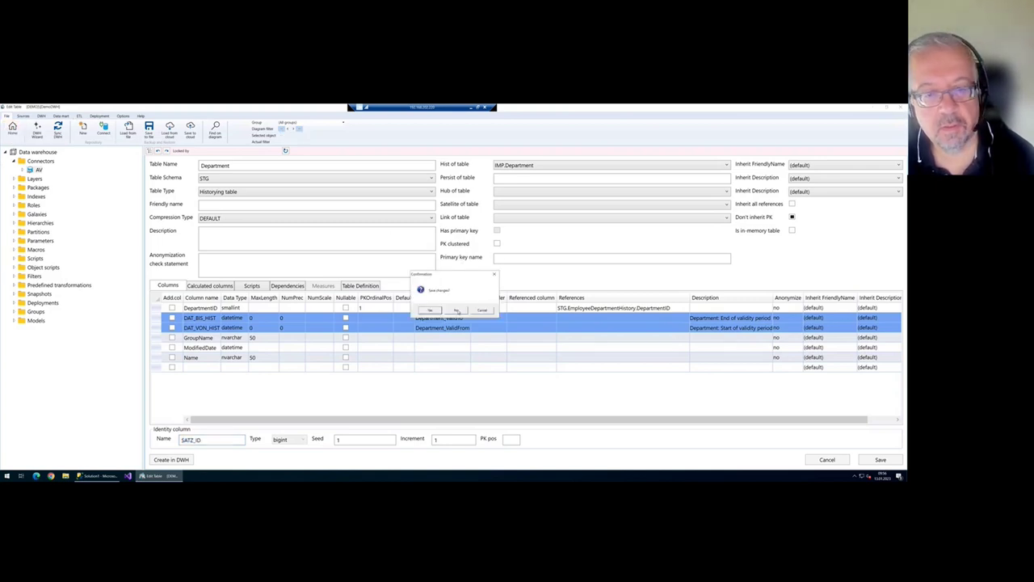
pyautogui.click(457, 310)
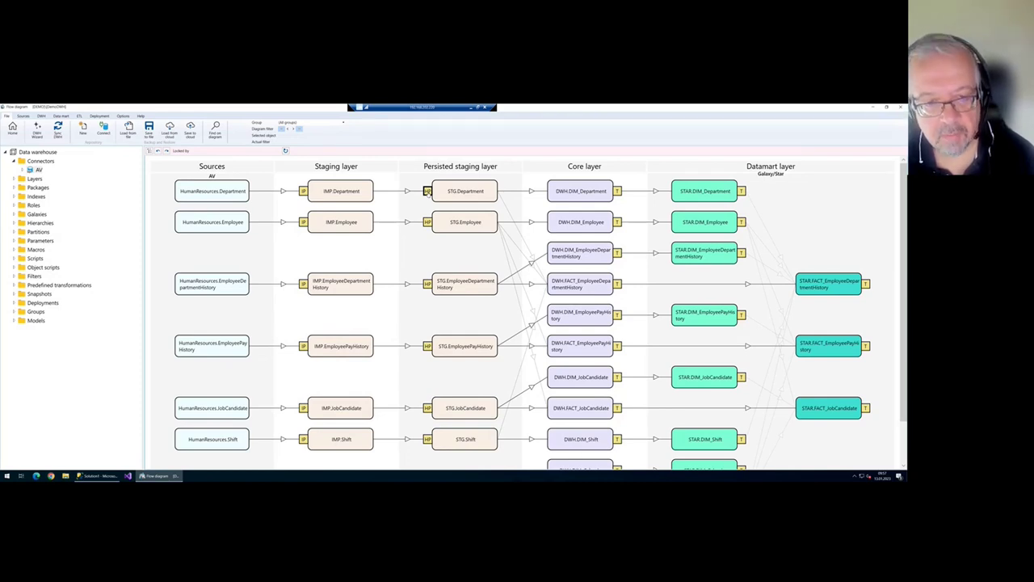
pyautogui.doubleClick(427, 191)
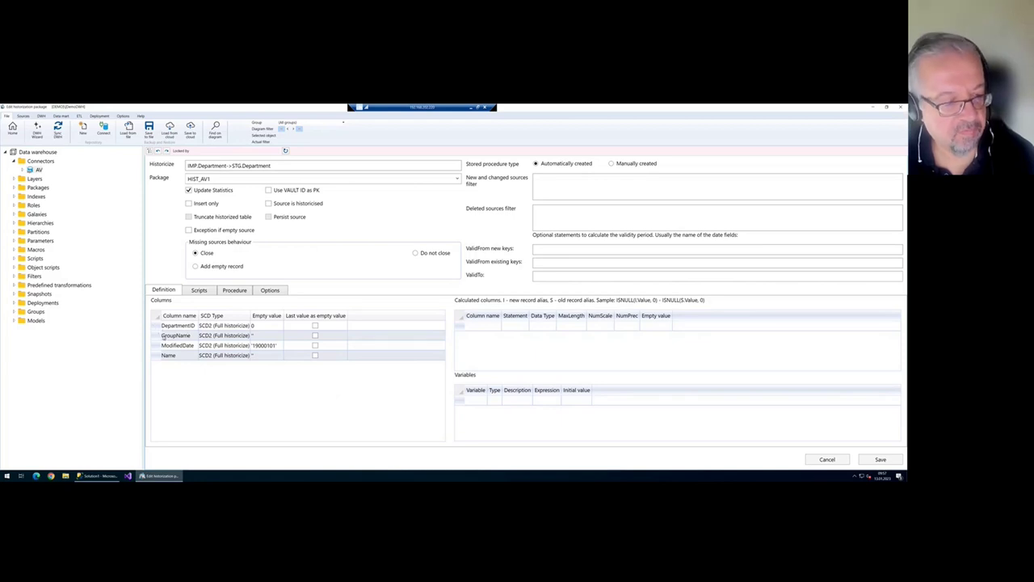
pyautogui.click(220, 341)
pyautogui.click(231, 353)
pyautogui.click(240, 362)
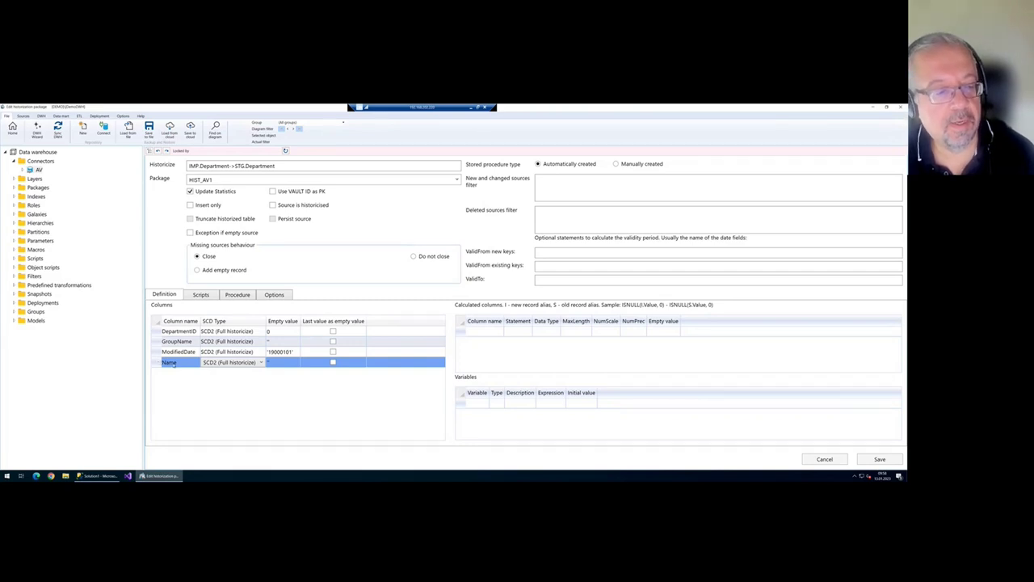
pyautogui.click(229, 354)
pyautogui.click(231, 353)
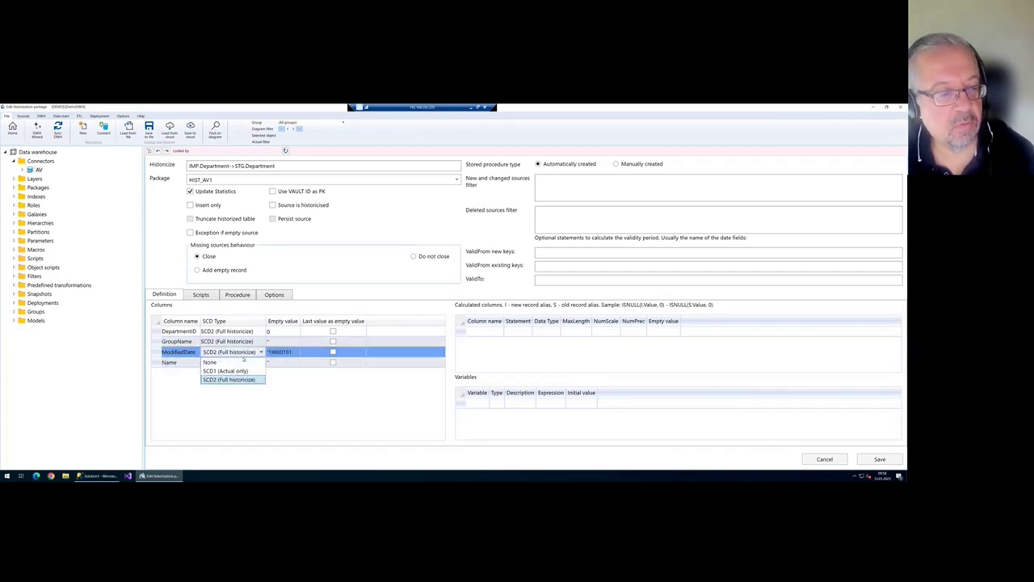
pyautogui.click(234, 371)
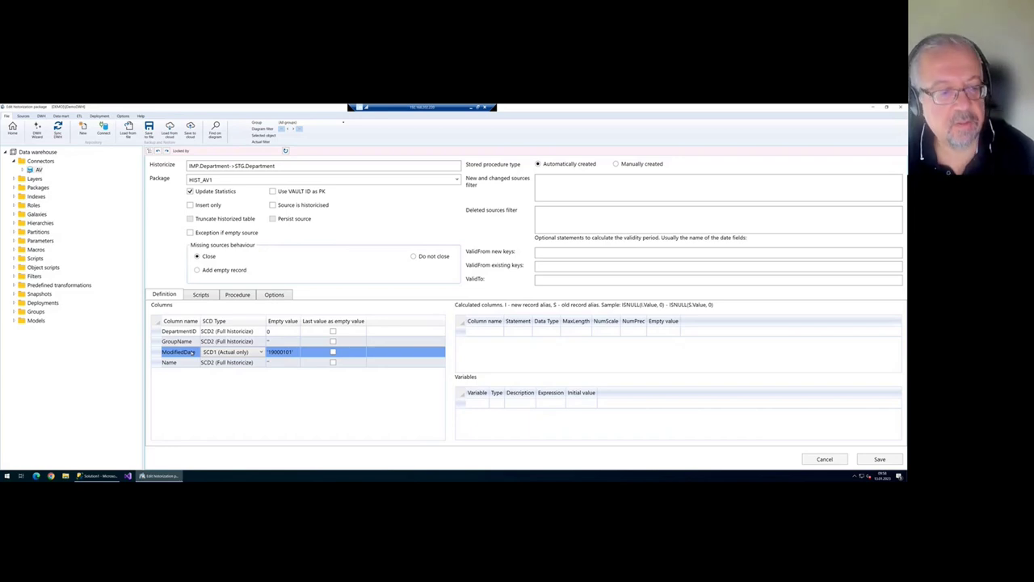
pyautogui.click(230, 352)
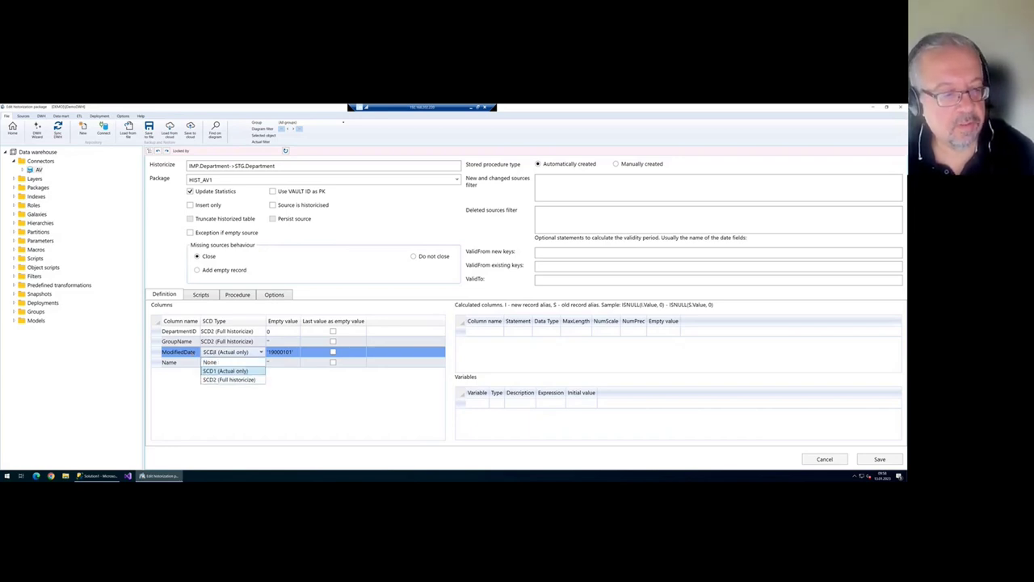
pyautogui.click(226, 363)
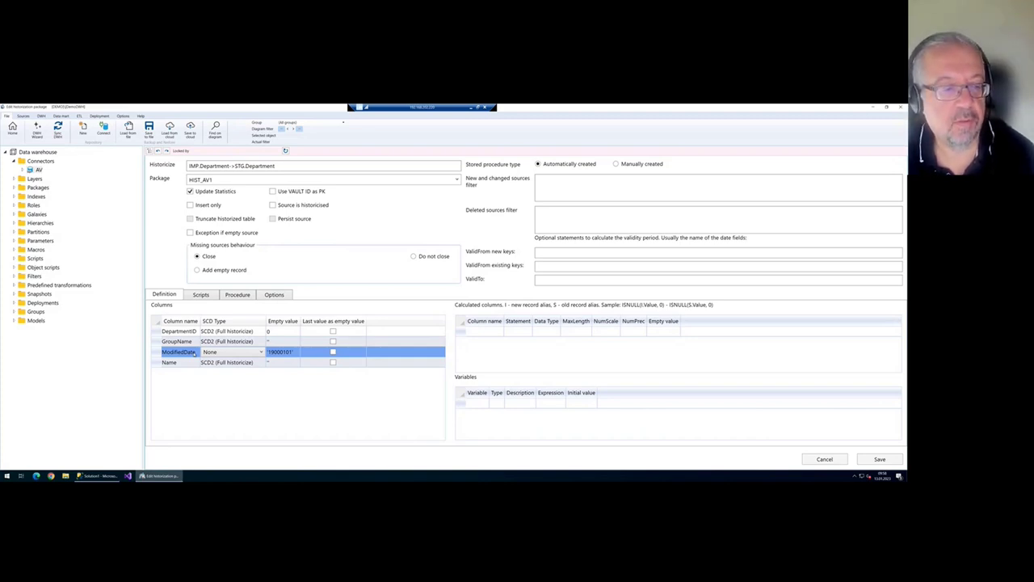
pyautogui.click(211, 356)
pyautogui.click(218, 379)
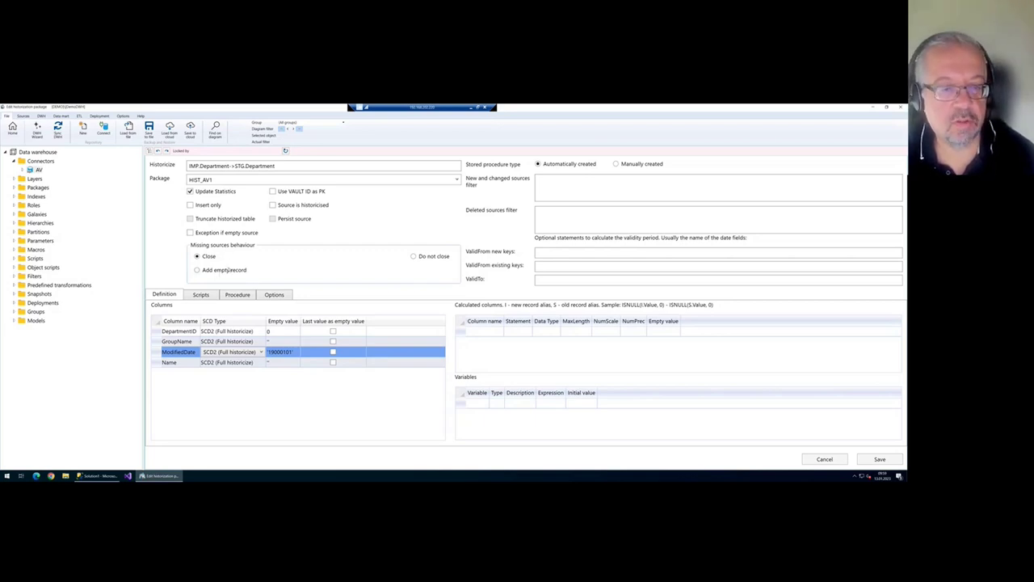
pyautogui.click(420, 257)
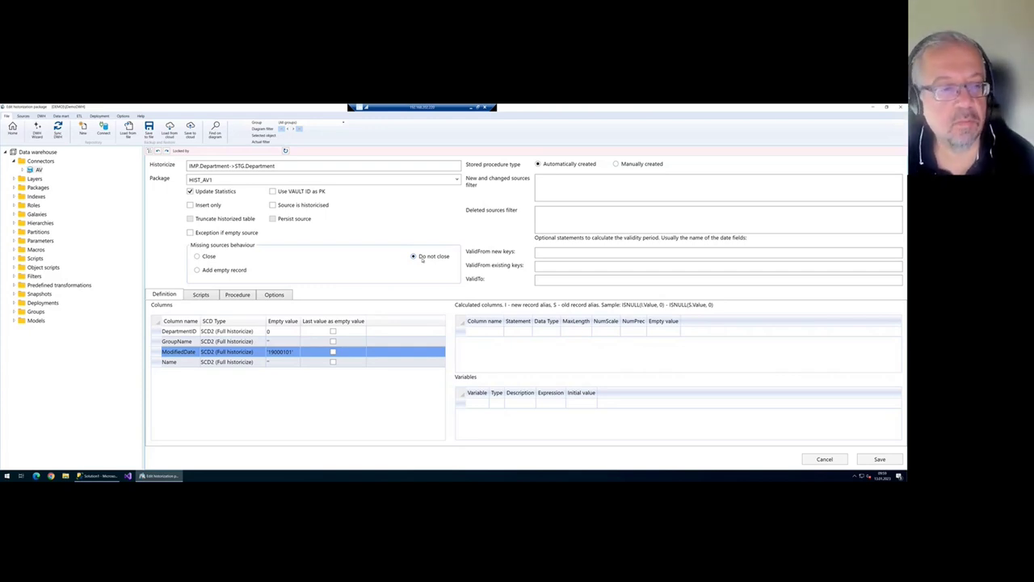
pyautogui.click(229, 272)
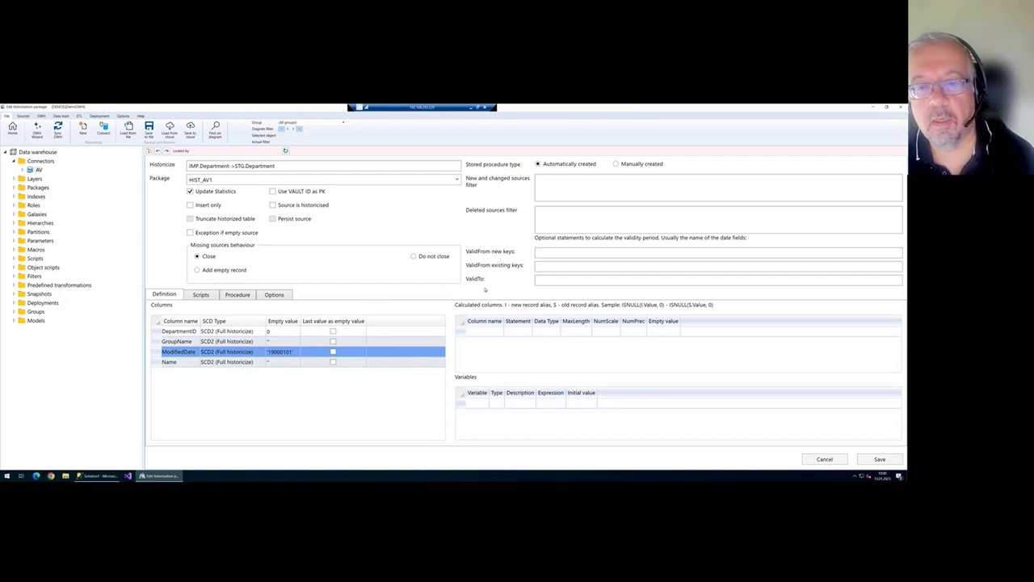
# - Review the new/changed and deleted sources filters, leaving both empty
pyautogui.click(569, 210)
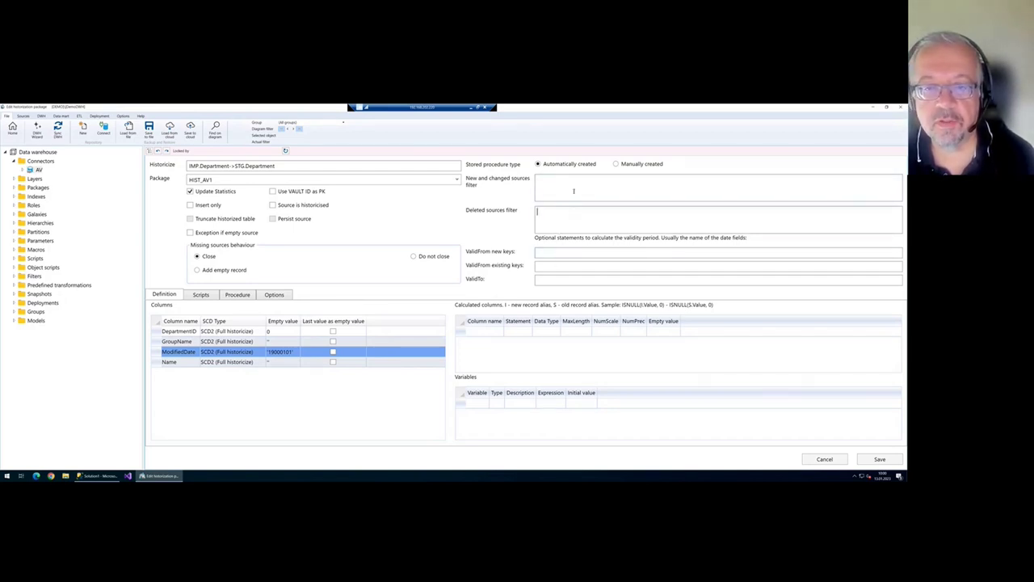
pyautogui.click(574, 191)
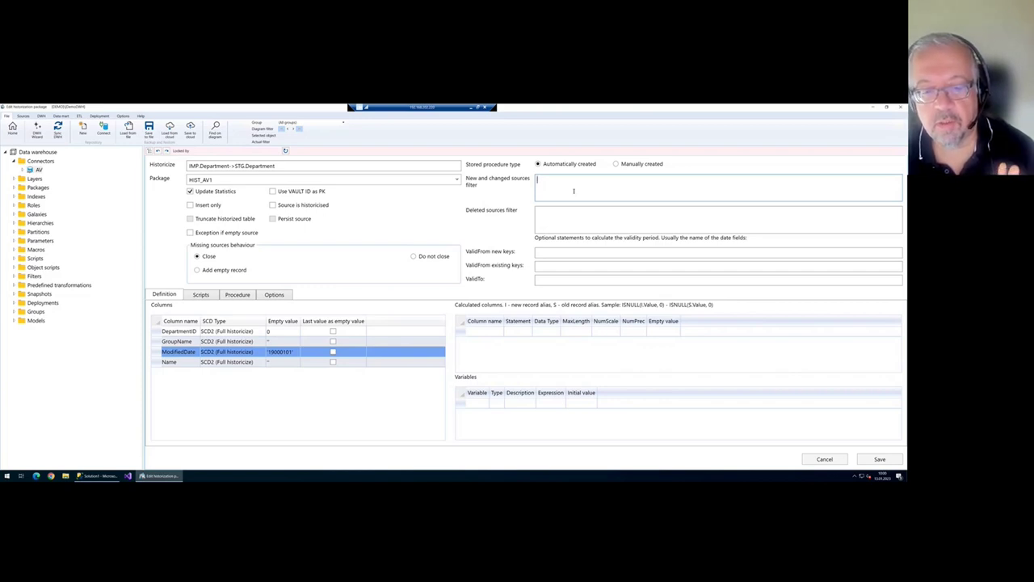
pyautogui.click(568, 214)
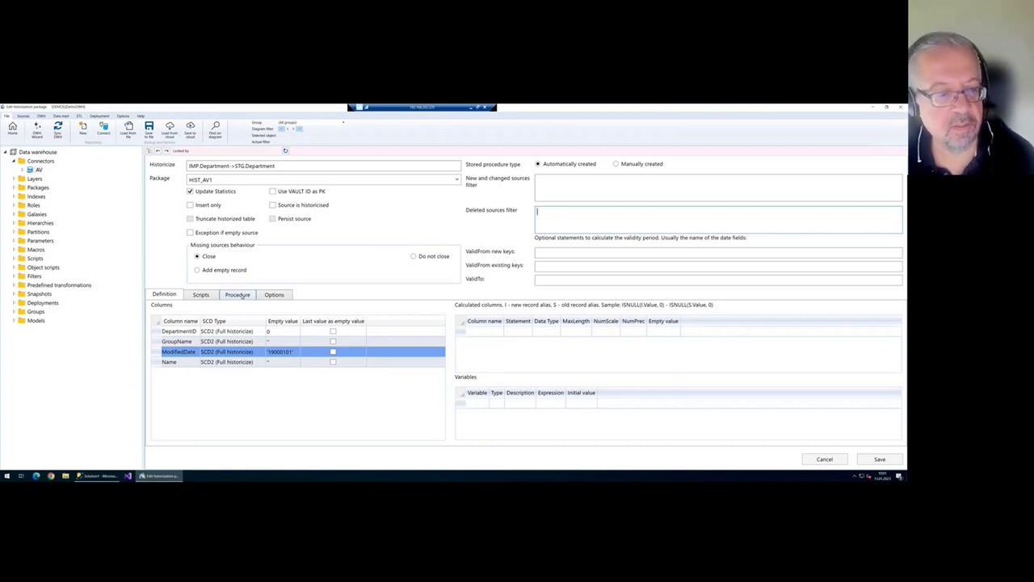
# - Switch the historization to a manually created stored procedure, CFG.HIST_STG_Department
pyautogui.click(240, 295)
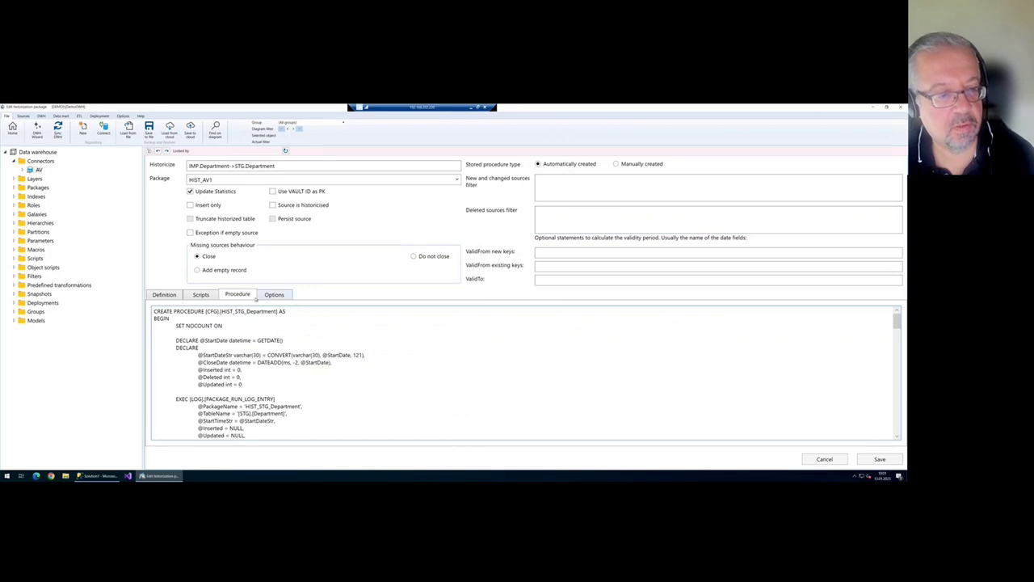
pyautogui.scroll(-5, 293, 325)
pyautogui.scroll(5, 293, 324)
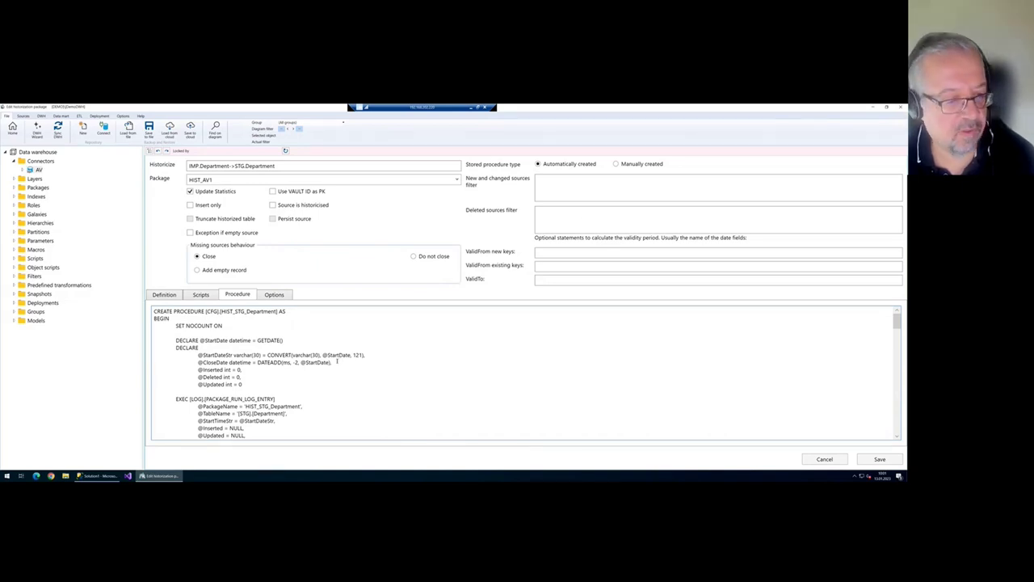
pyautogui.click(618, 164)
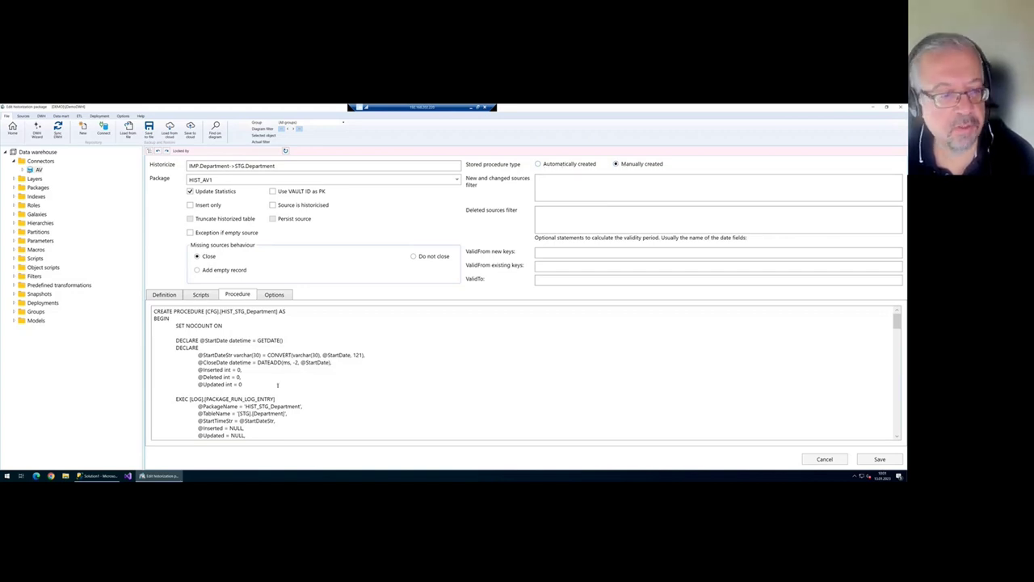
pyautogui.scroll(-15, 202, 393)
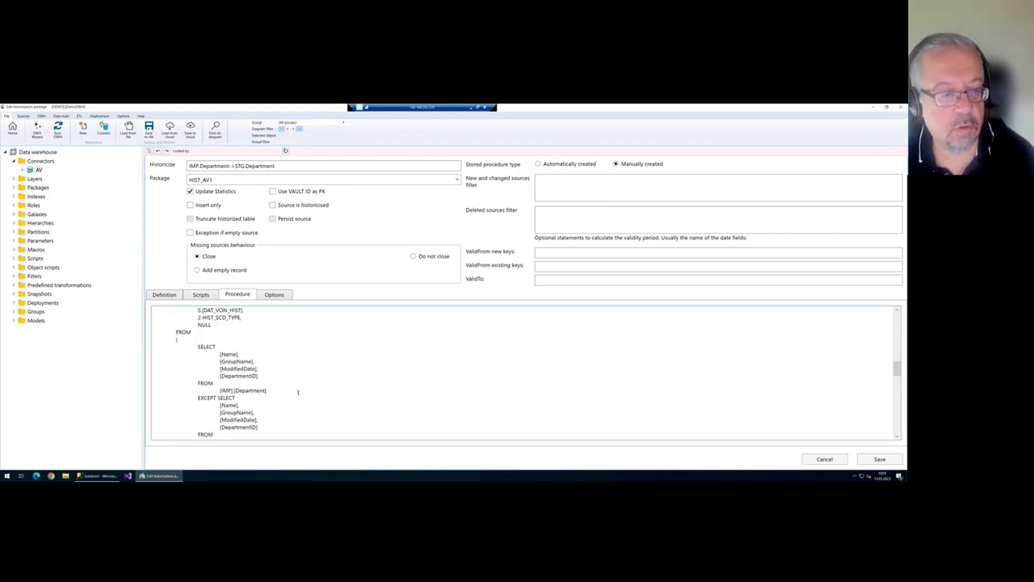
pyautogui.scroll(15, 297, 393)
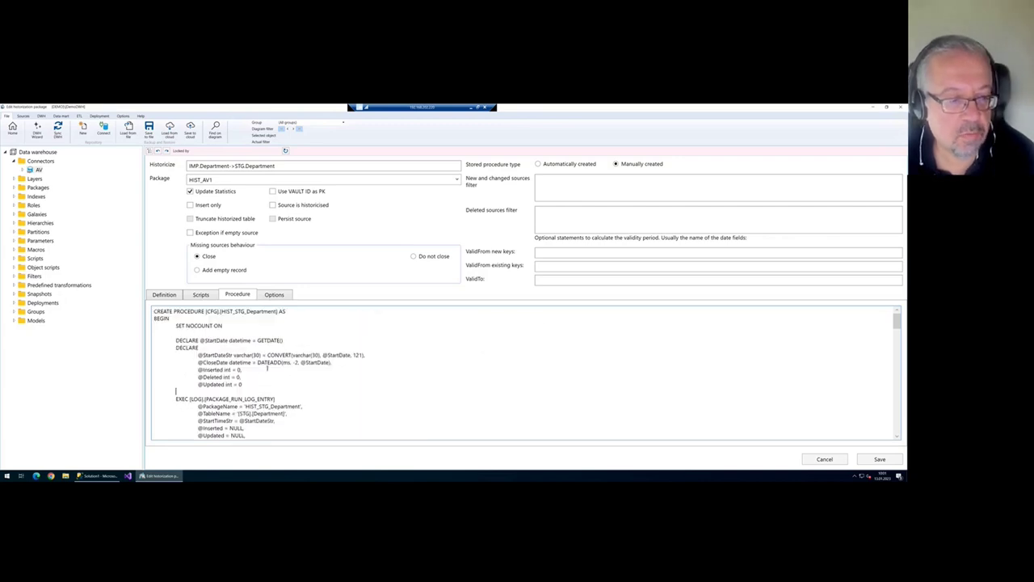
# - Remove the stray test text from the procedure code and view the empty pre- and post-scripts
pyautogui.press('Return')
pyautogui.write('wefw')
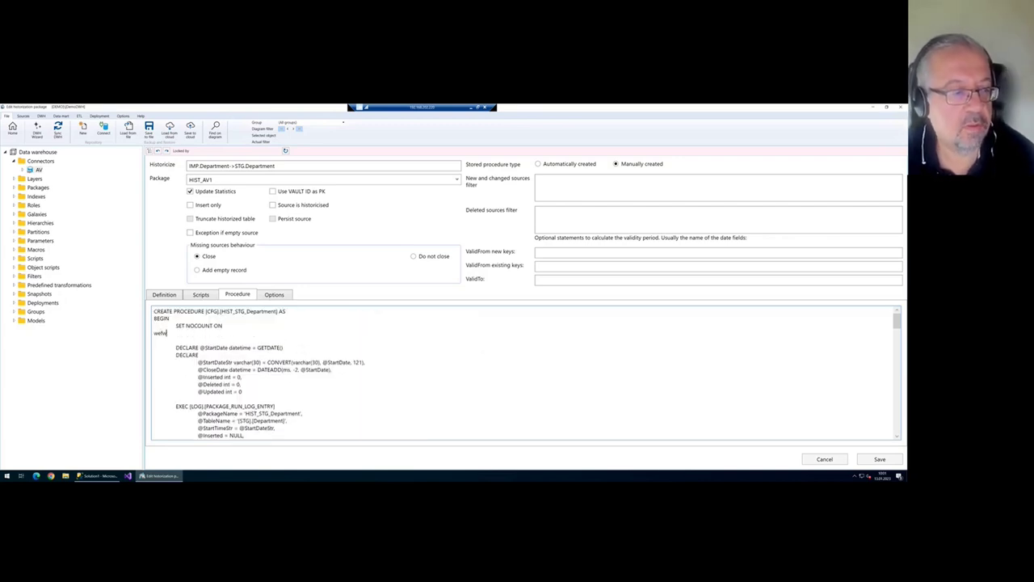
pyautogui.hotkey('shift', 'Left')
pyautogui.hotkey('shift', 'Left')
pyautogui.hotkey('shift', 'Left')
pyautogui.hotkey('shift', 'Left')
pyautogui.press('BackSpace')
pyautogui.press('Delete')
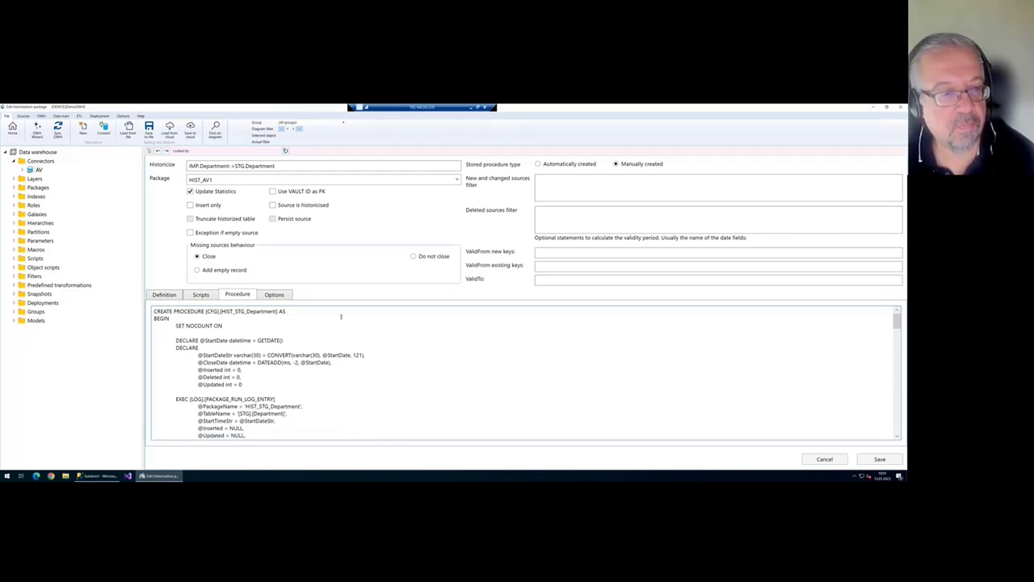
pyautogui.click(201, 295)
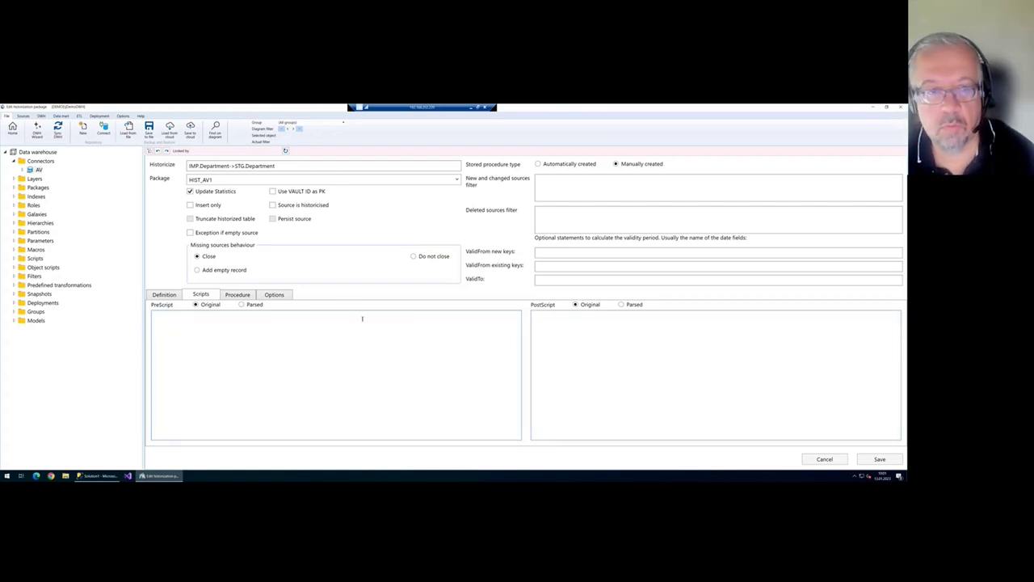
# - Return to the Definition column settings, then close the historization editor and answer the save prompt
pyautogui.click(160, 295)
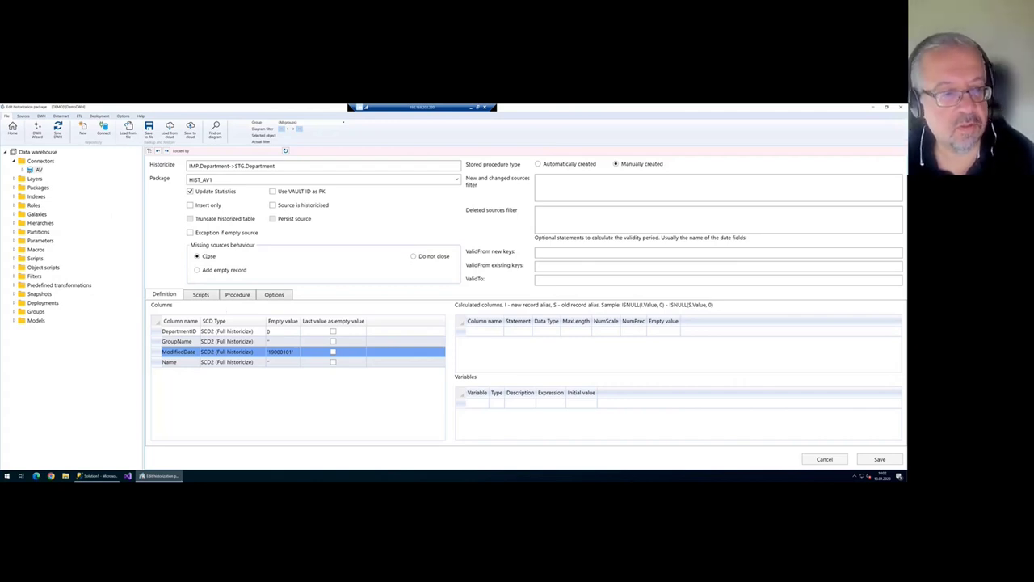
pyautogui.click(38, 169)
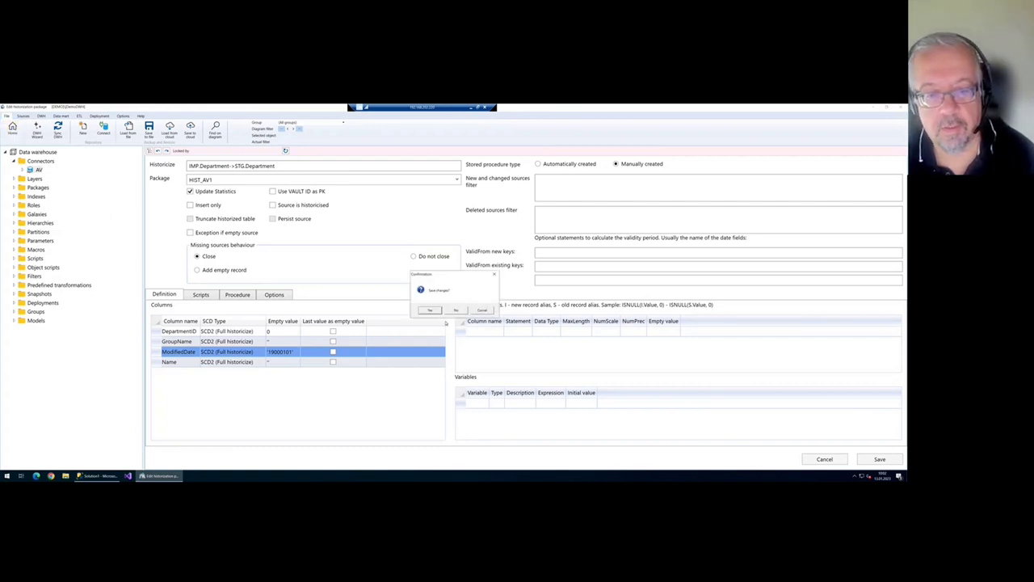
pyautogui.click(456, 312)
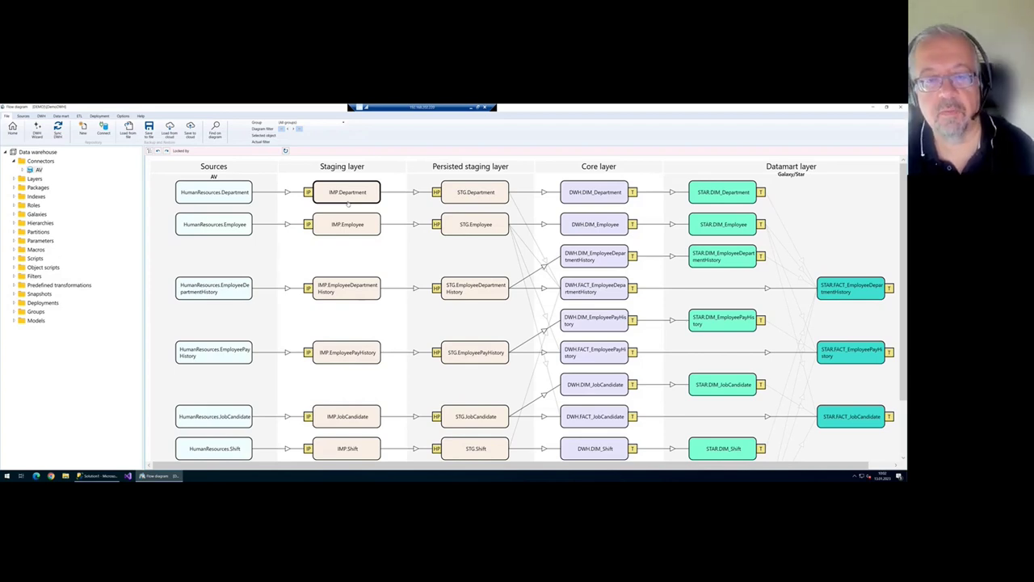
# - Select STG.Department in the diagram and open the DWH.DIM_Department transformation
pyautogui.click(485, 192)
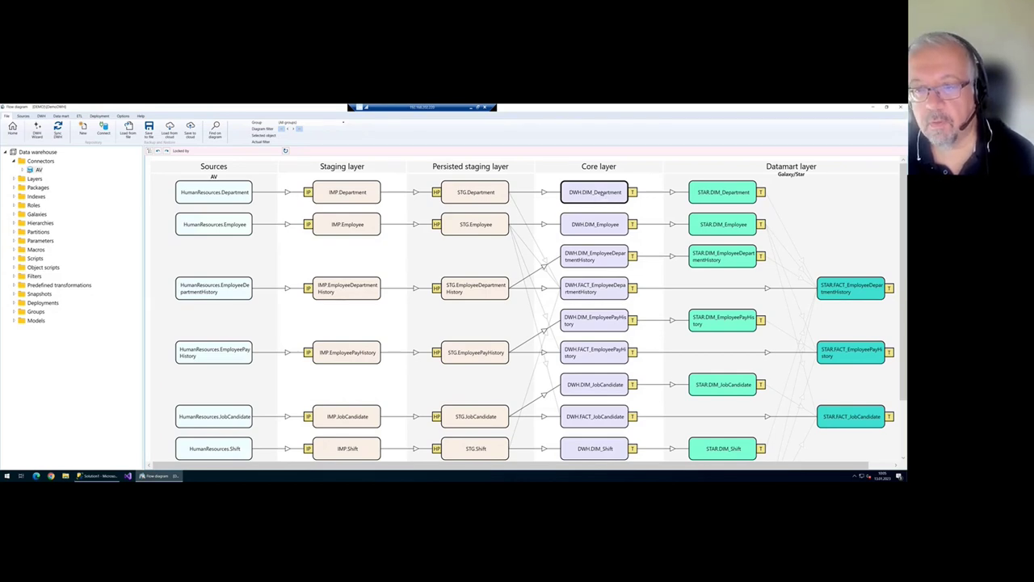
pyautogui.doubleClick(603, 193)
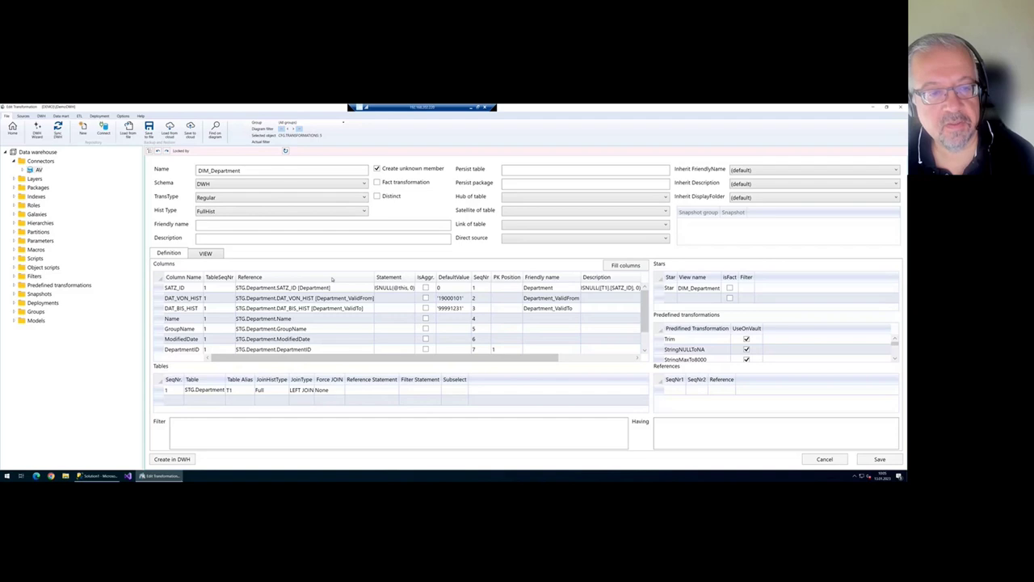
pyautogui.click(316, 198)
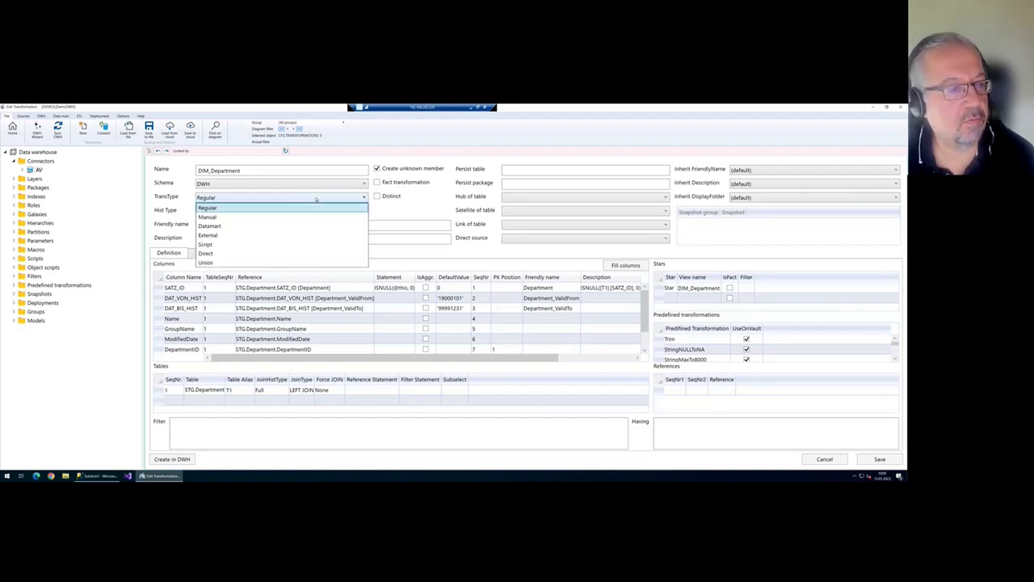
pyautogui.click(315, 199)
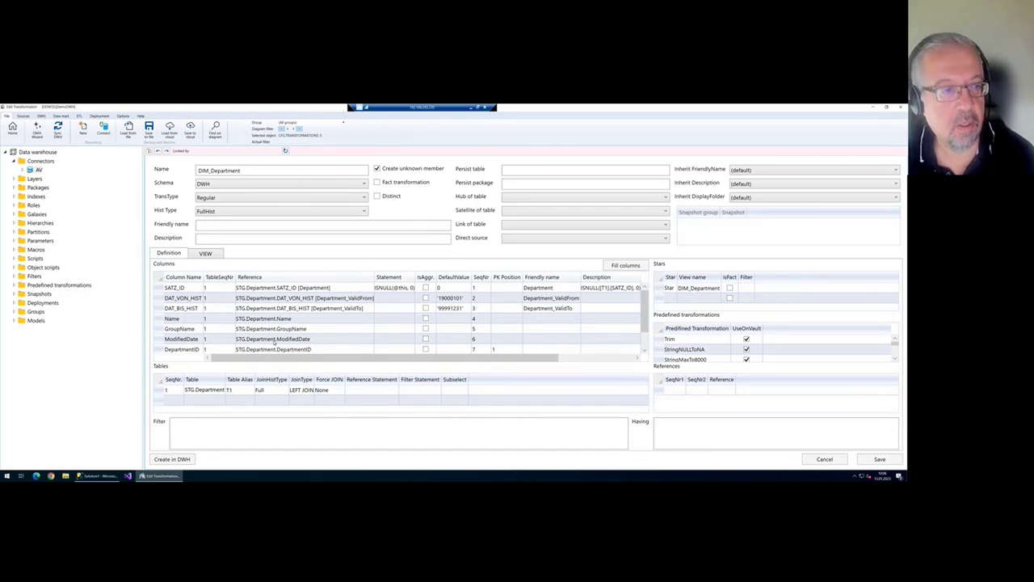
pyautogui.click(257, 201)
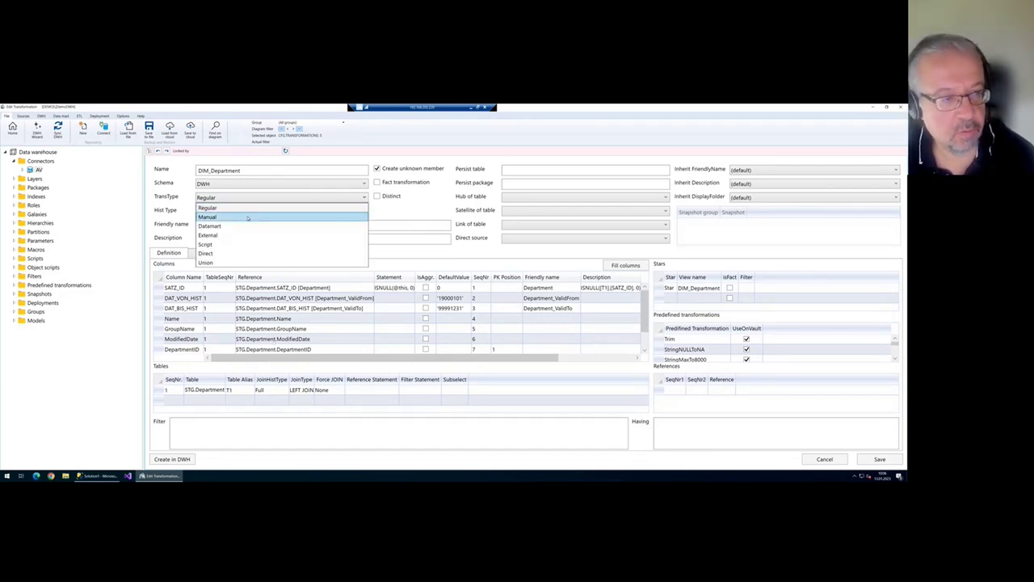
pyautogui.click(249, 199)
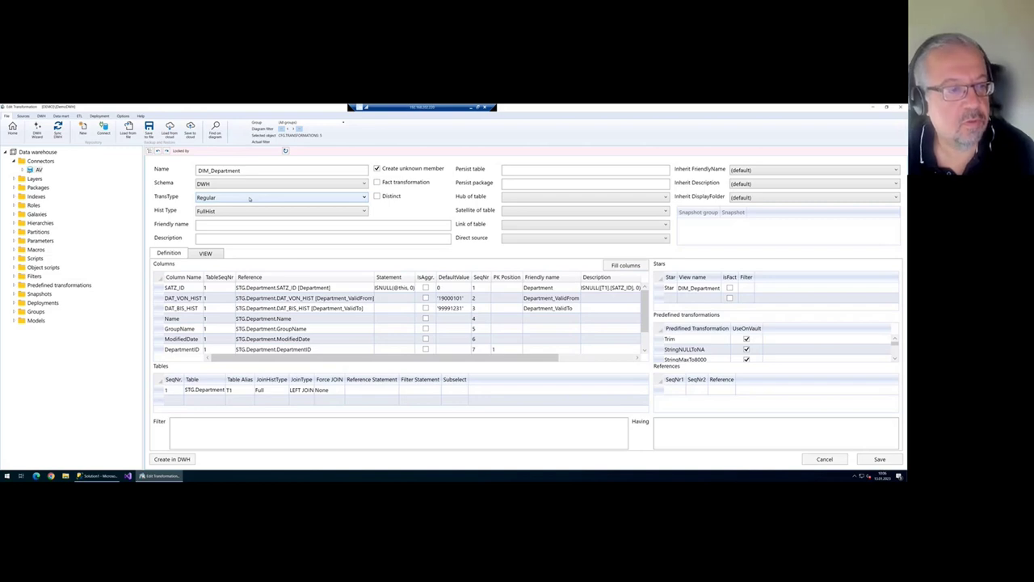
pyautogui.click(249, 199)
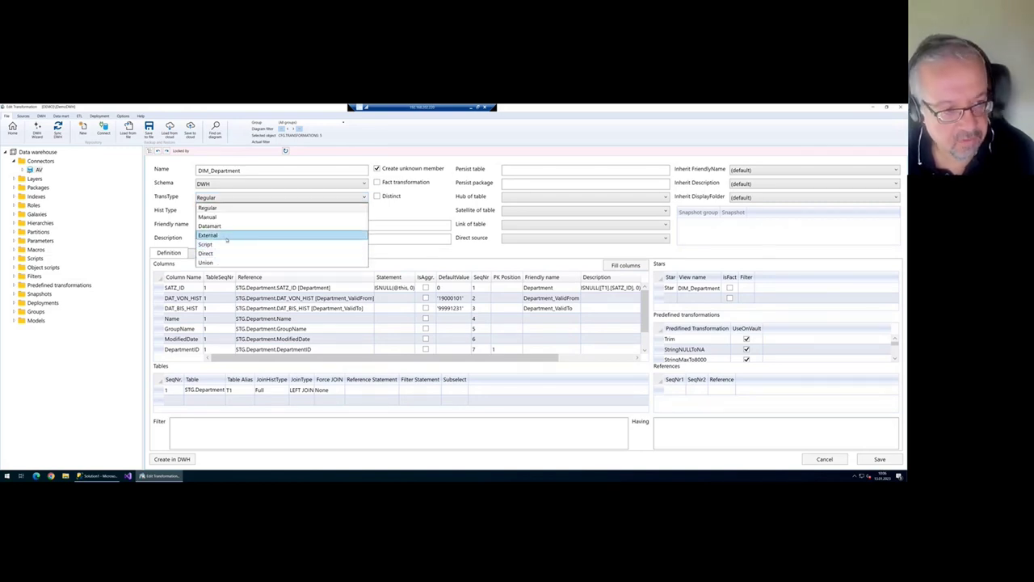
pyautogui.click(239, 196)
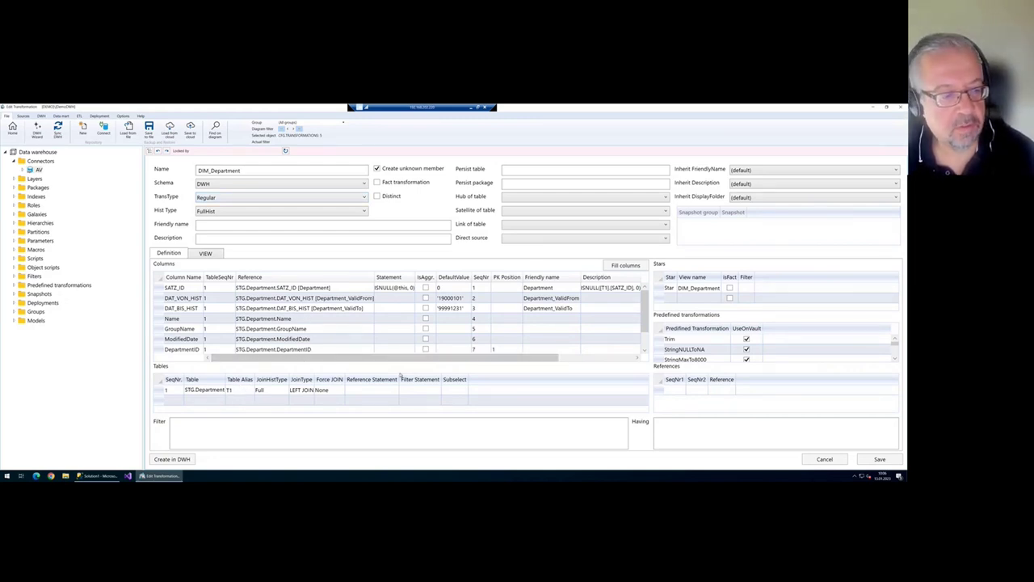
pyautogui.click(204, 390)
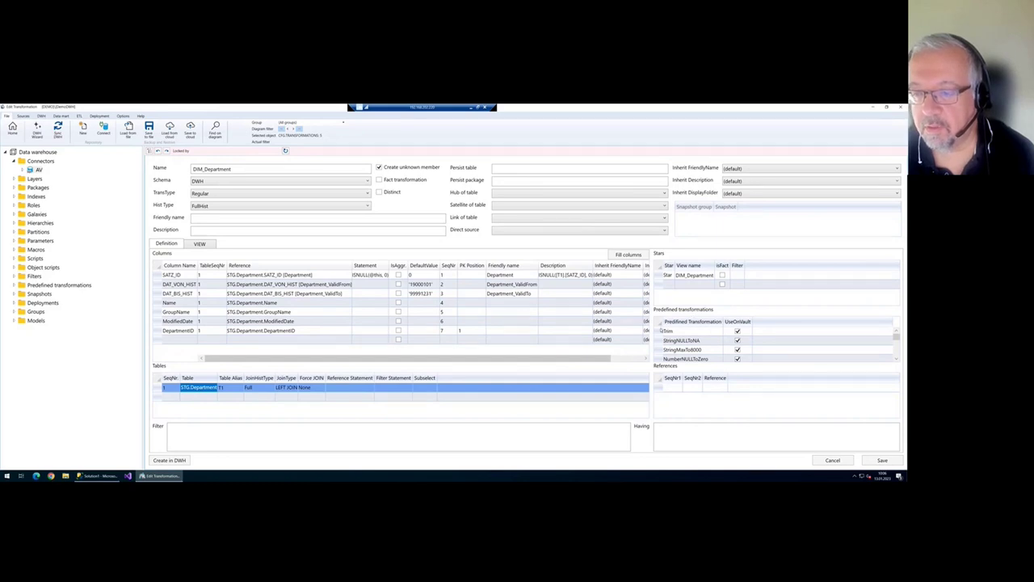
# - Delete the Trim through Anonymization predefined transformations and display DIM_Department's CREATE VIEW SQL
pyautogui.click(702, 331)
pyautogui.scroll(-3, 706, 340)
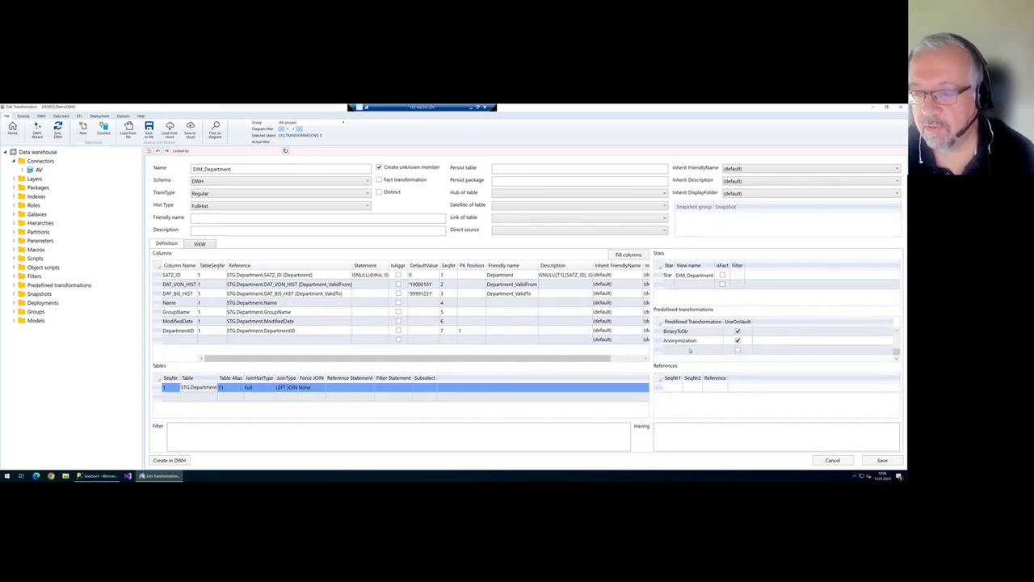
pyautogui.keyDown('shift'); pyautogui.click(659, 340); pyautogui.keyUp('shift')
pyautogui.press('Delete')
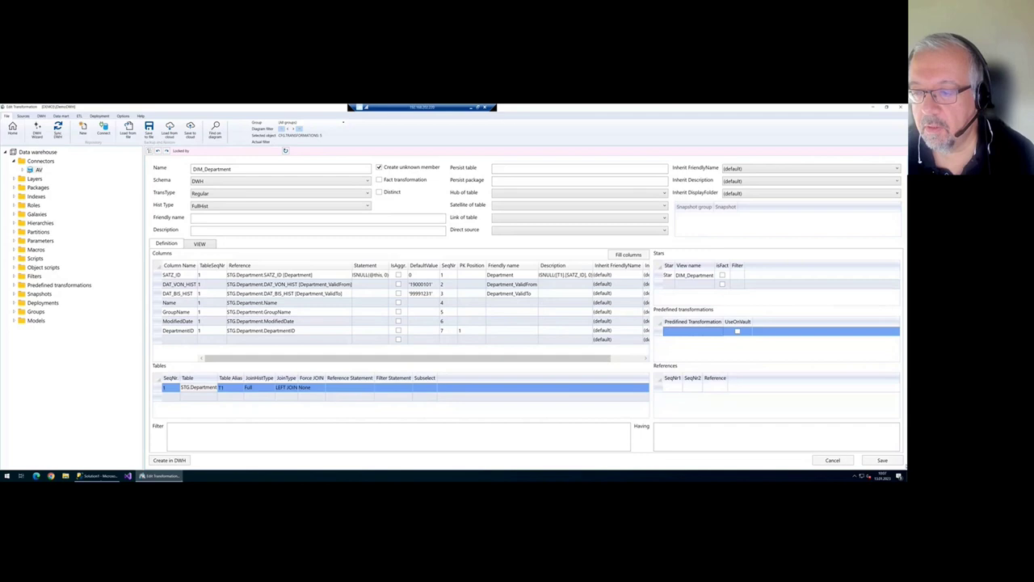
pyautogui.click(883, 460)
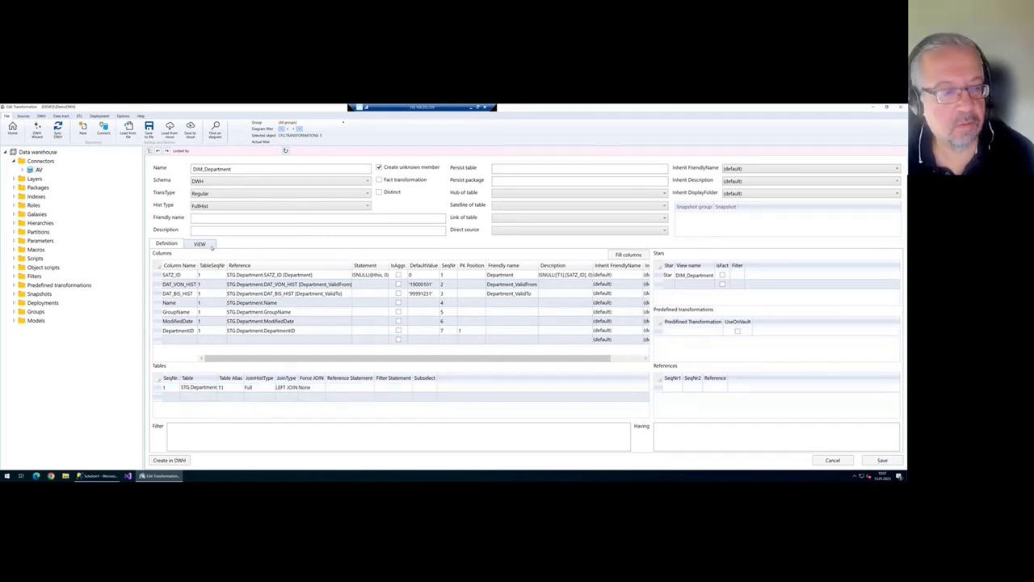
pyautogui.click(202, 244)
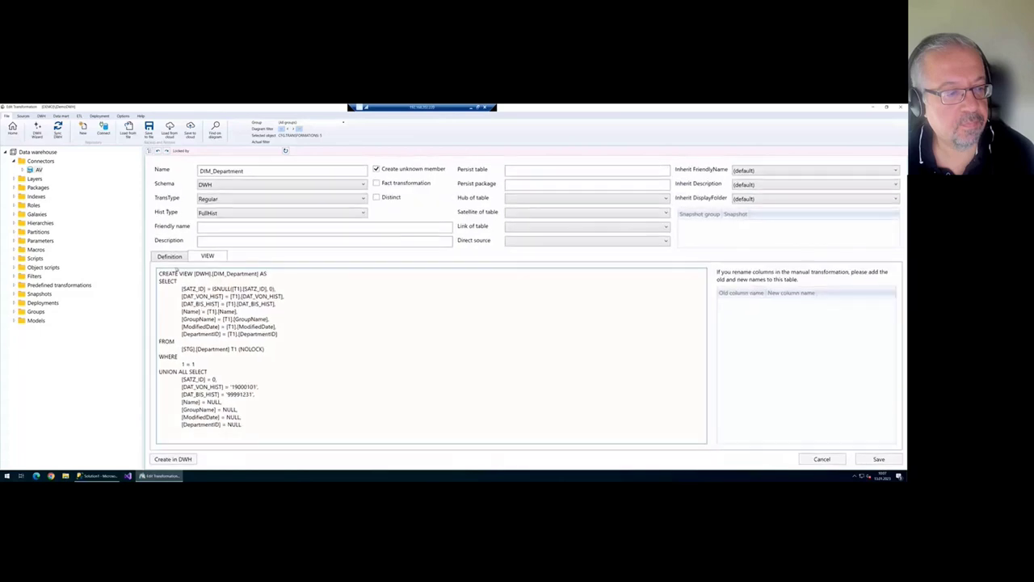
# - Compare the view SQL's column list and [STG].[Department] source, then go back to Definition
pyautogui.click(172, 258)
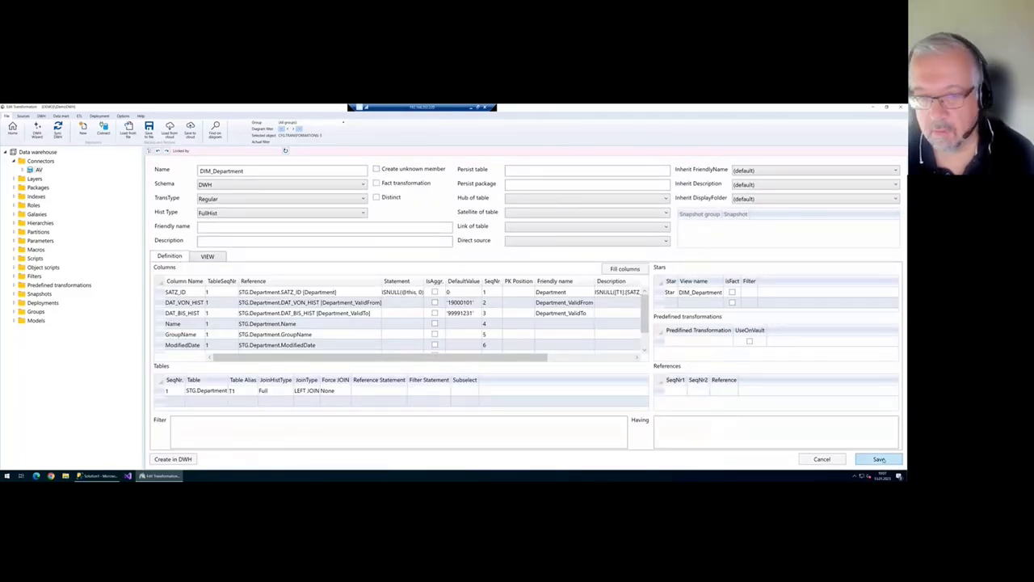
pyautogui.click(212, 257)
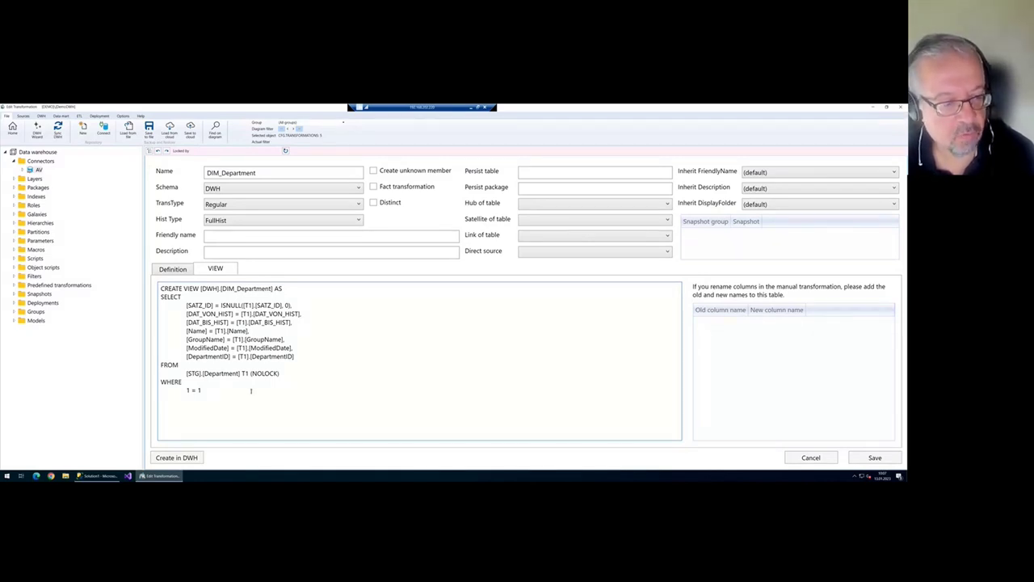
pyautogui.moveTo(186, 373); pyautogui.dragTo(240, 371)
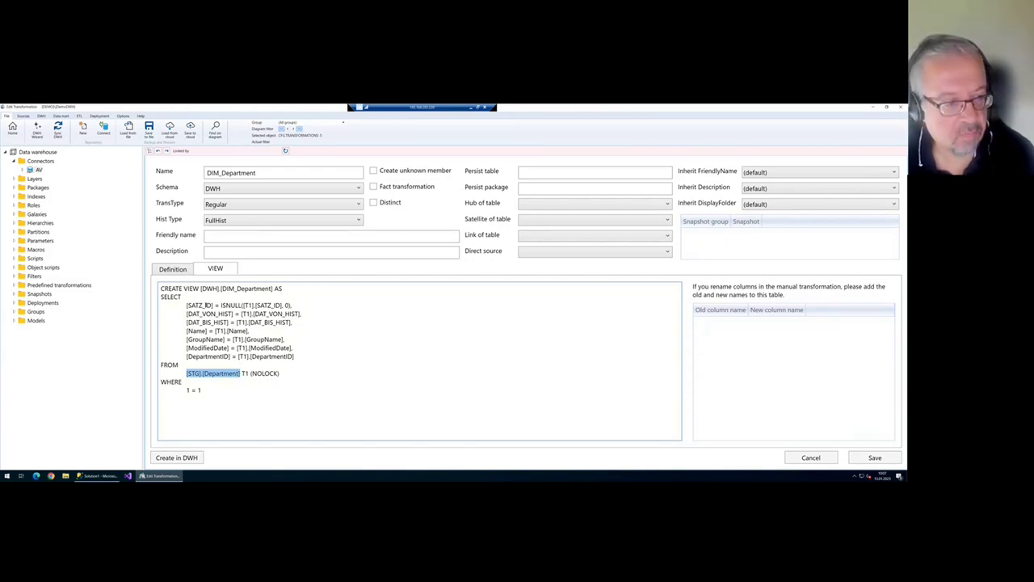
pyautogui.moveTo(187, 305); pyautogui.dragTo(180, 364)
pyautogui.click(280, 339)
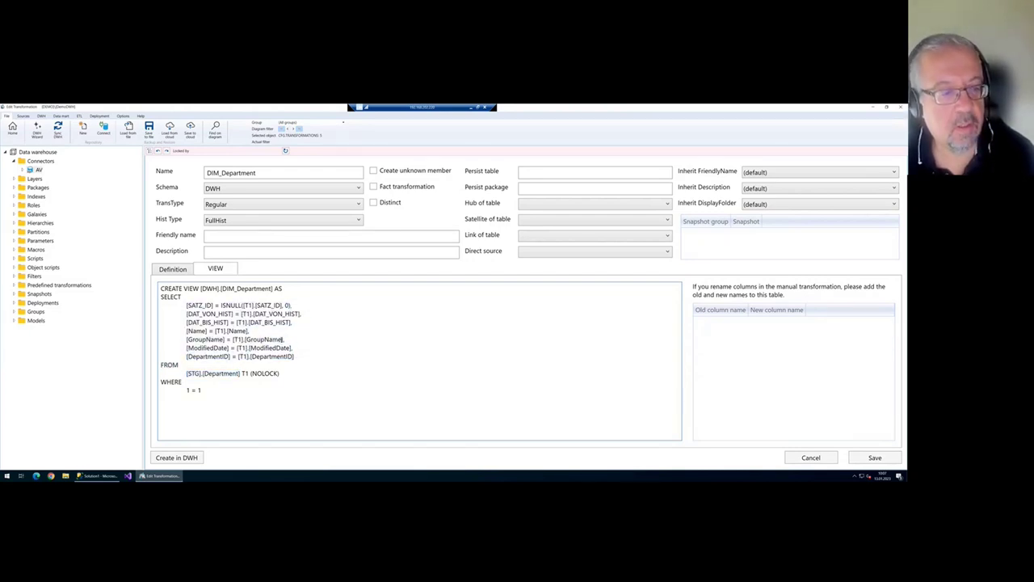
pyautogui.click(186, 269)
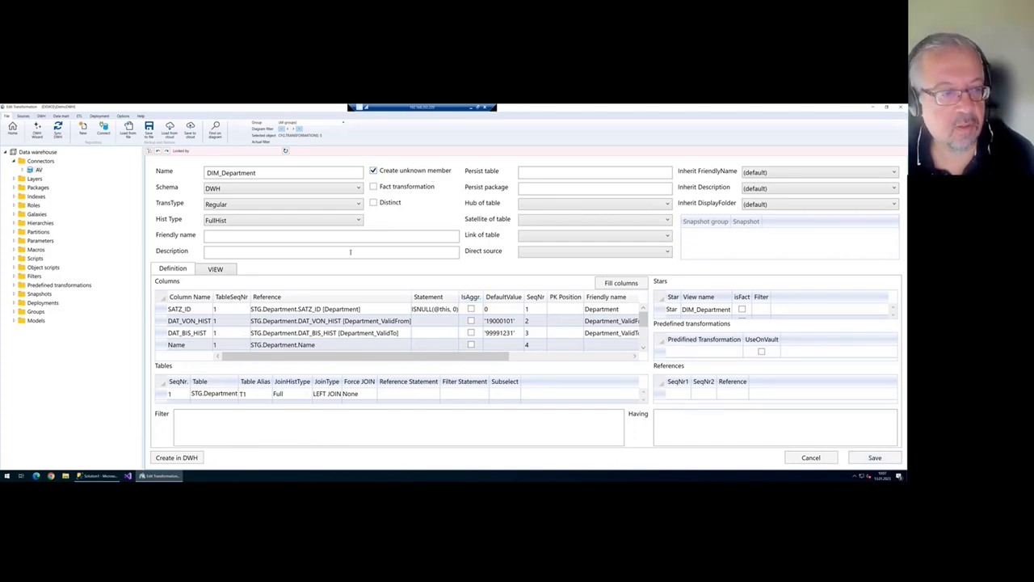
# - Read the view's column mappings and the UNION ALL unknown-member row with SATZ_ID 0
pyautogui.click(216, 269)
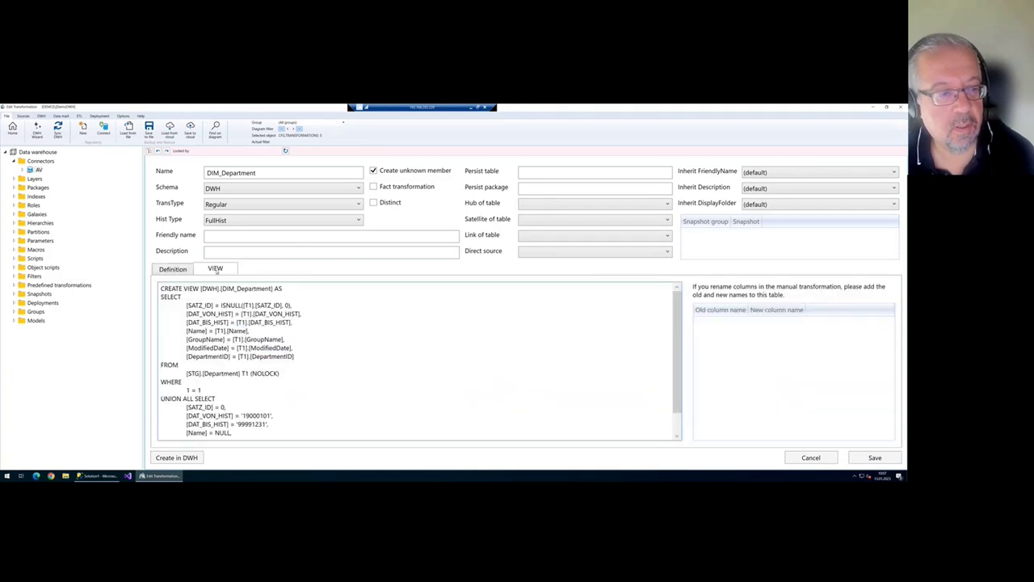
pyautogui.scroll(-1, 251, 364)
pyautogui.moveTo(162, 377); pyautogui.dragTo(280, 424)
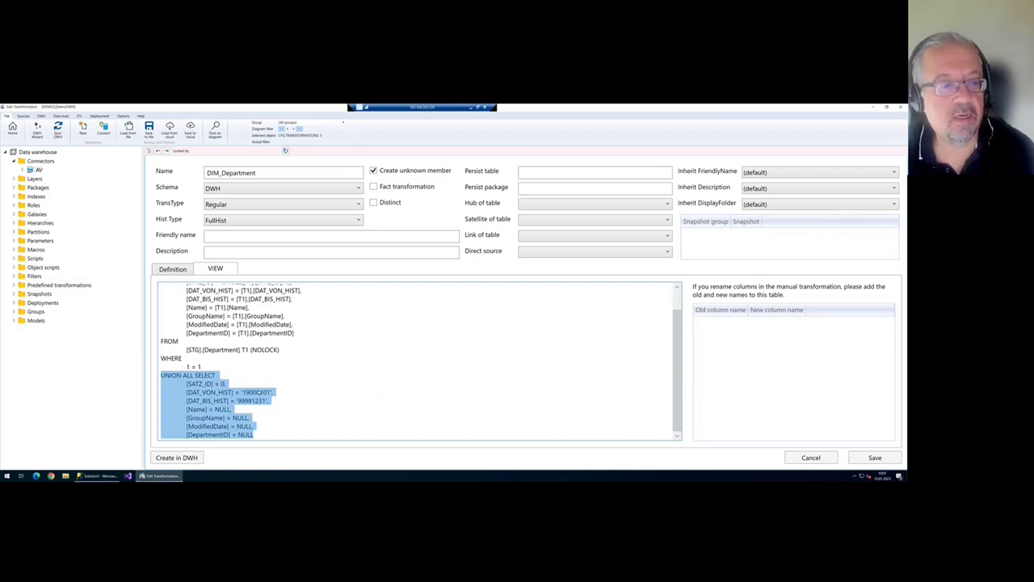
pyautogui.scroll(1, 263, 366)
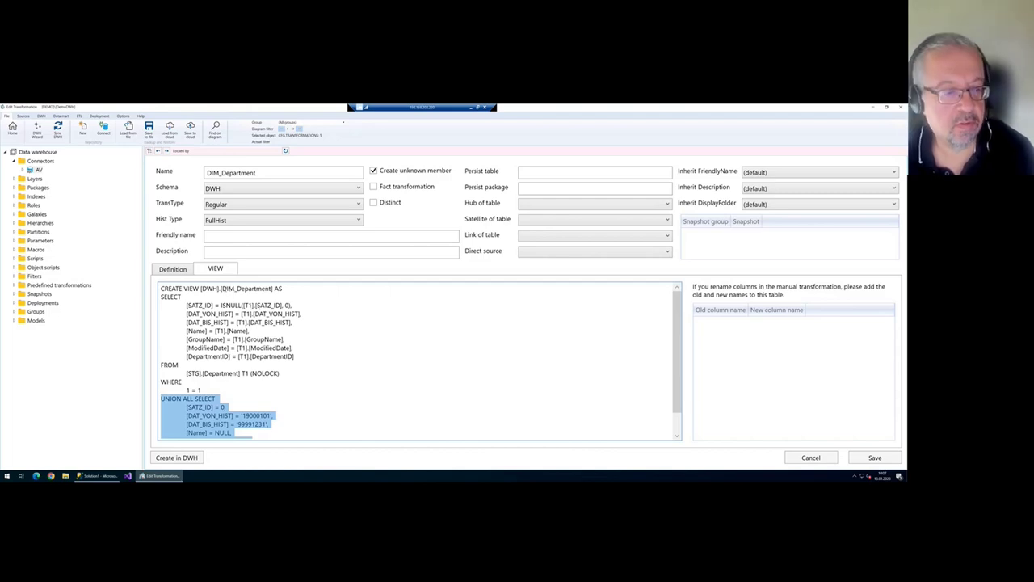
pyautogui.moveTo(190, 301); pyautogui.dragTo(280, 373)
pyautogui.click(276, 398)
pyautogui.scroll(-1, 221, 401)
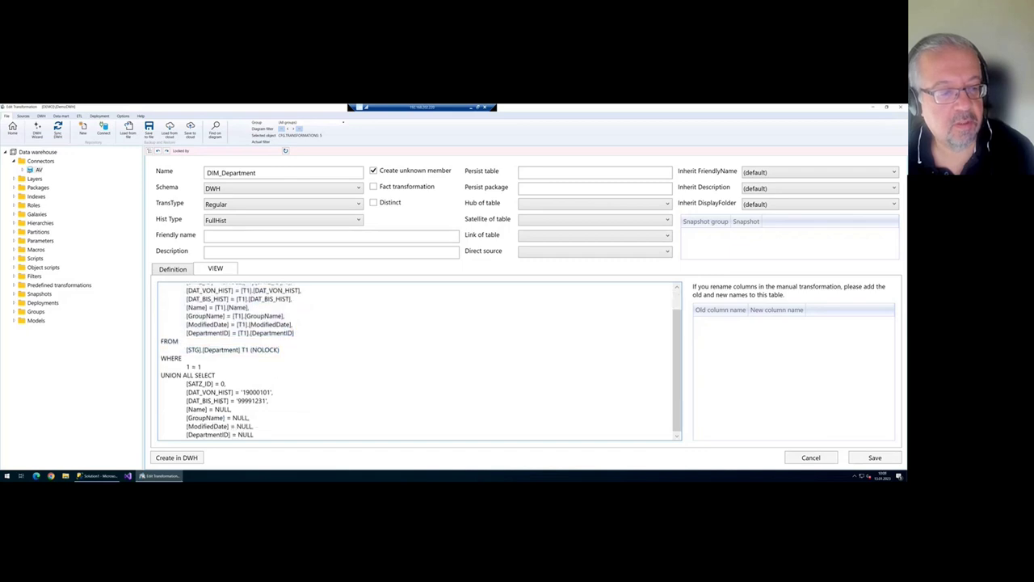
pyautogui.moveTo(187, 383); pyautogui.dragTo(214, 383)
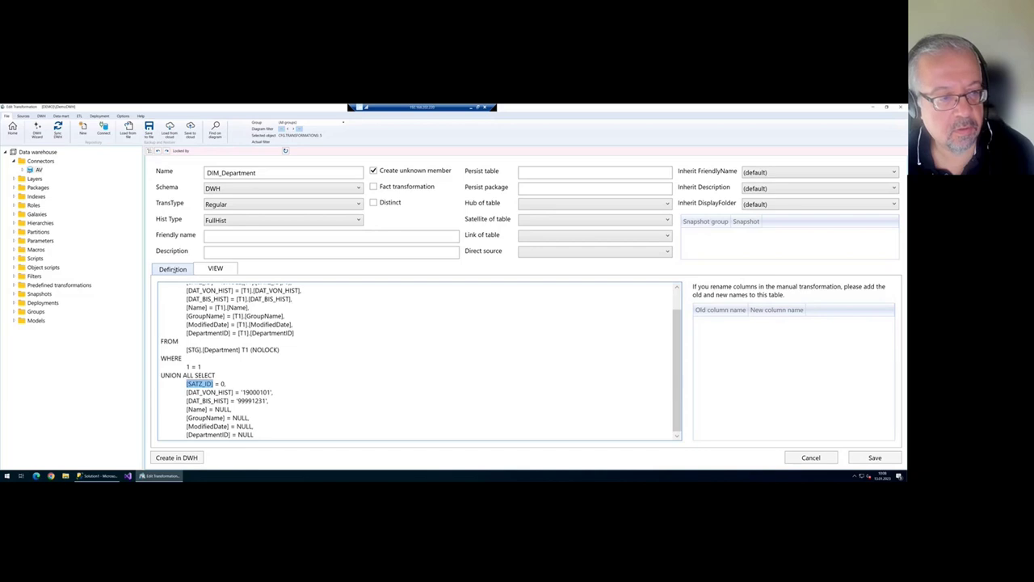
pyautogui.click(173, 271)
pyautogui.click(212, 271)
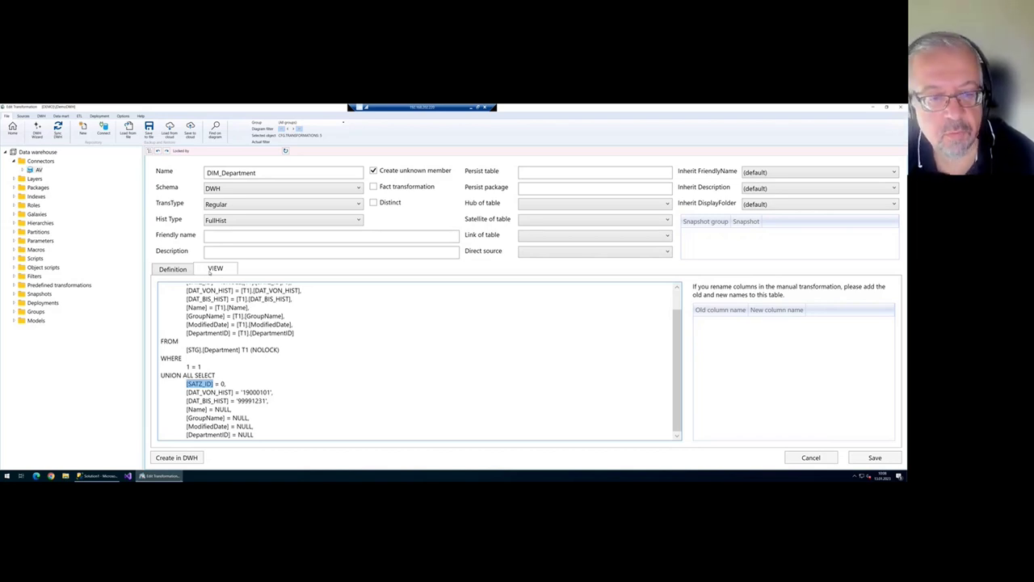
# - Add a Trim entry to DIM_Department's predefined transformations grid
pyautogui.click(172, 269)
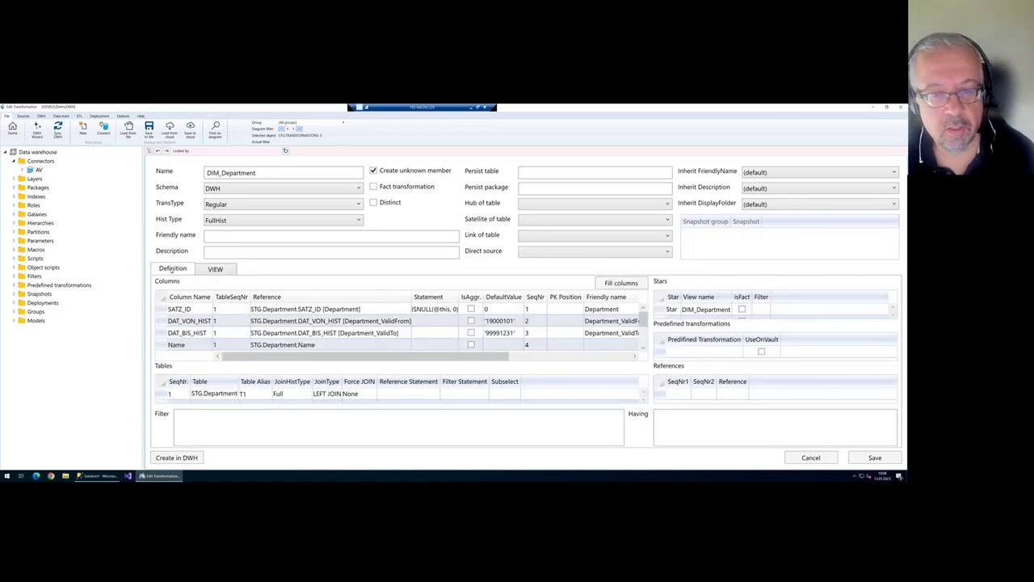
pyautogui.click(695, 332)
pyautogui.click(695, 333)
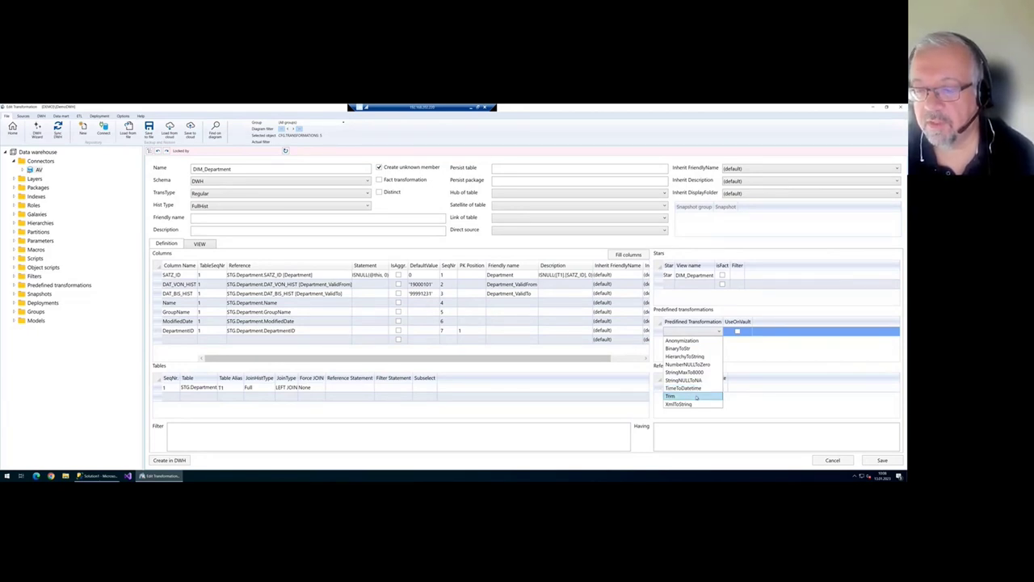
pyautogui.click(697, 396)
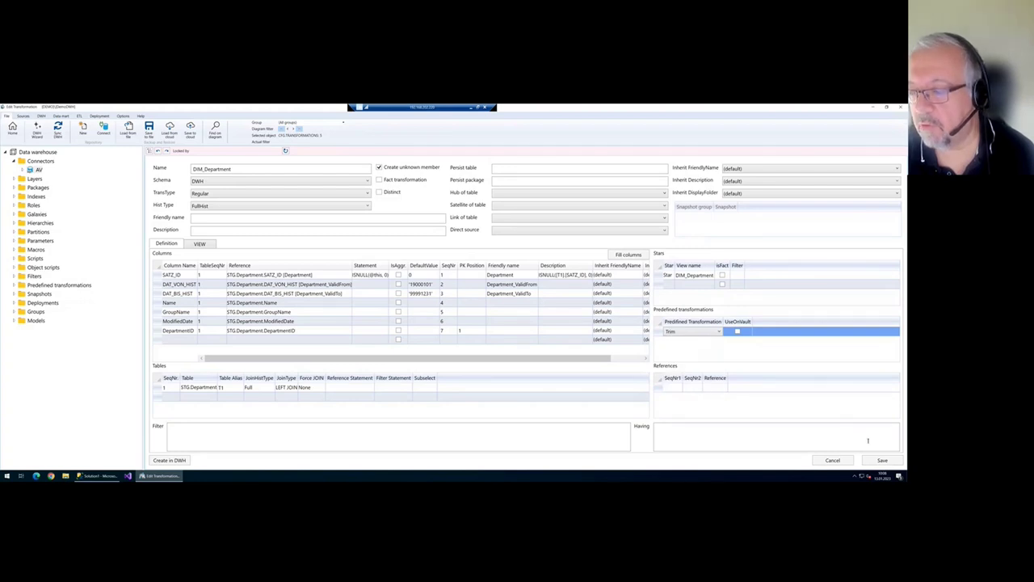
pyautogui.click(705, 342)
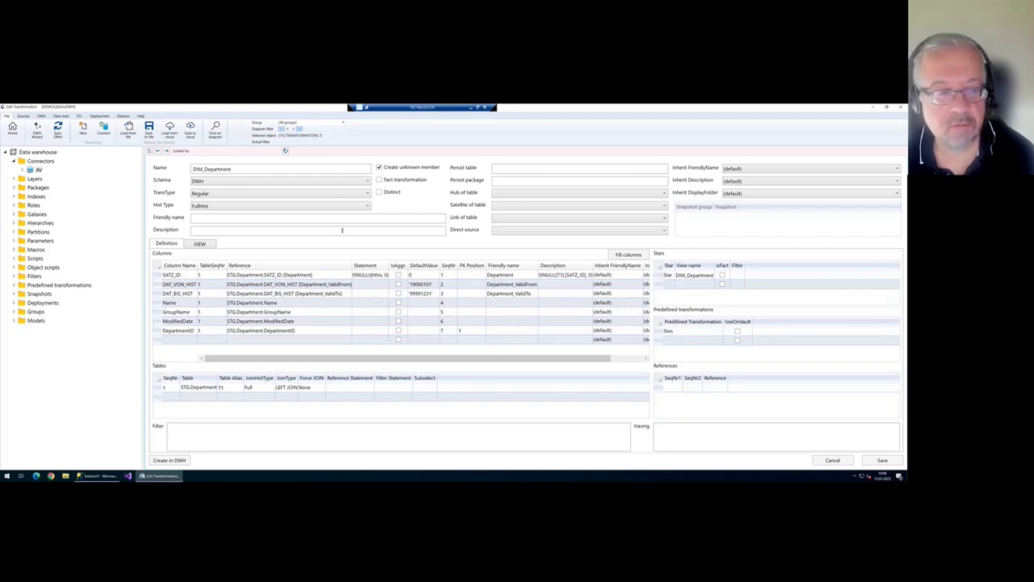
# - Check the view SQL wraps Name and GroupName in RTRIM(LTRIM(...)), then return to Definition
pyautogui.click(202, 245)
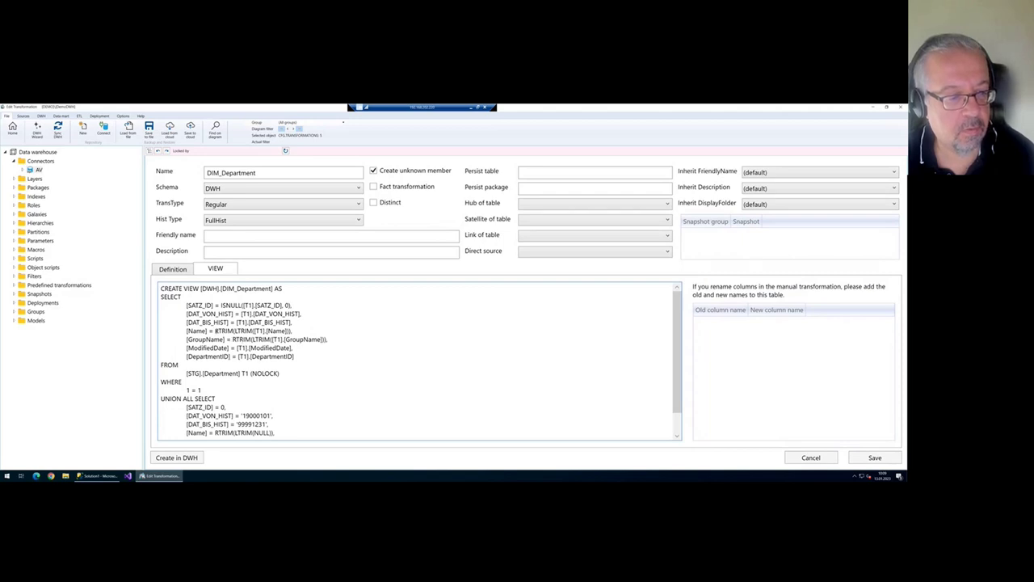
pyautogui.moveTo(215, 330); pyautogui.dragTo(254, 331)
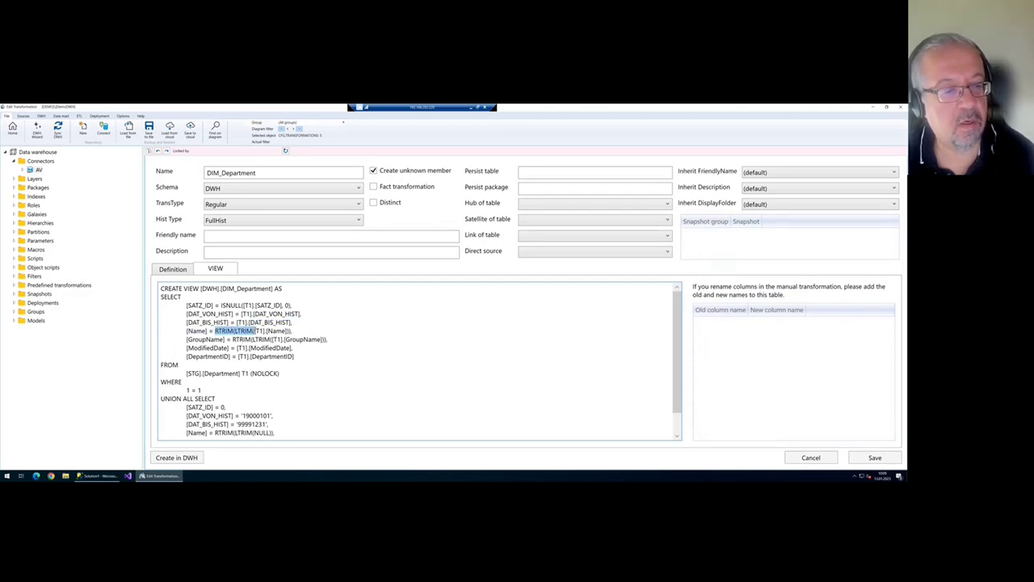
pyautogui.moveTo(232, 339); pyautogui.dragTo(271, 339)
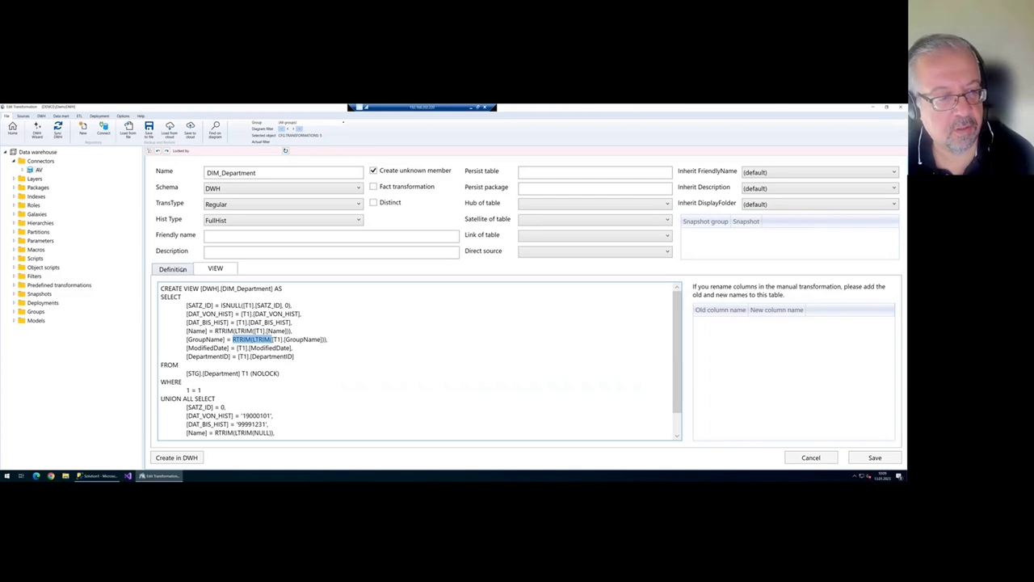
pyautogui.click(183, 269)
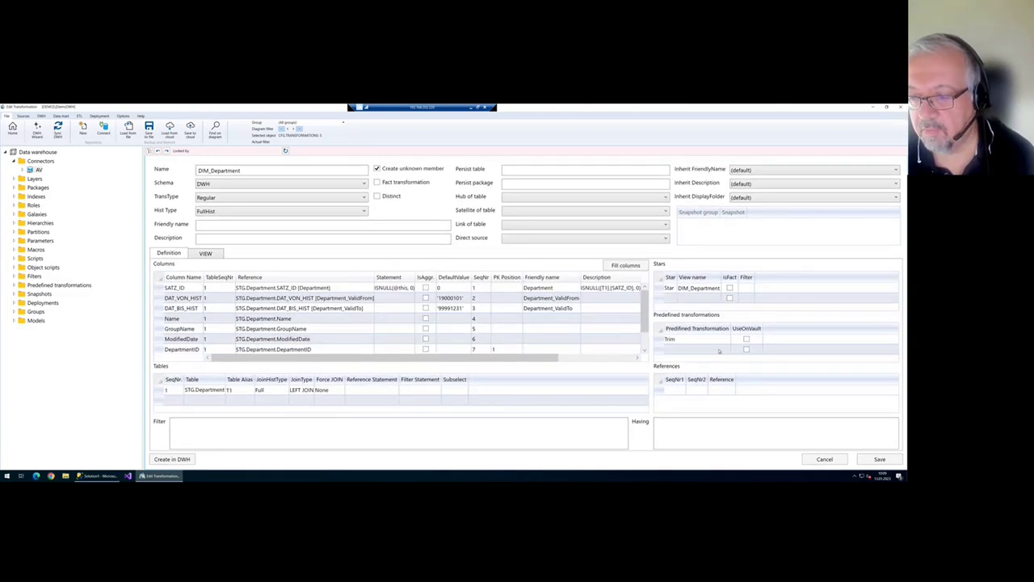
# - Add StringNULLToNA and verify the 'N.A.' default for Name in the view SQL
pyautogui.click(719, 349)
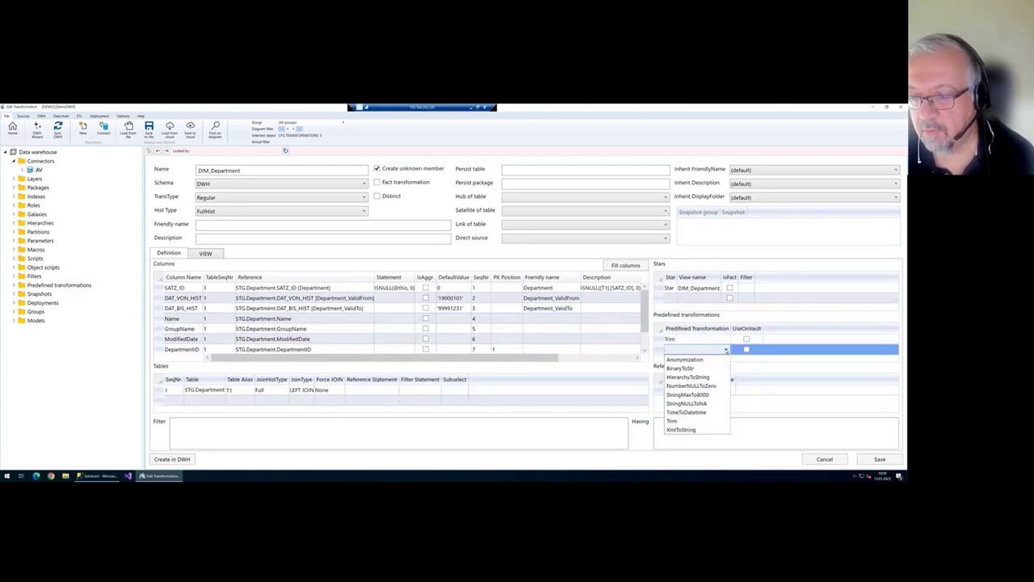
pyautogui.click(716, 404)
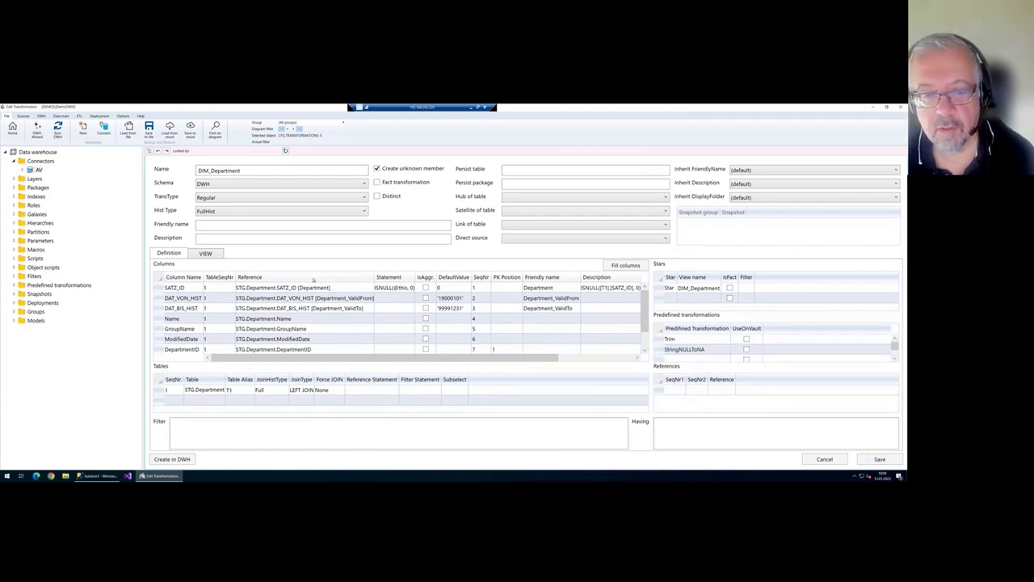
pyautogui.click(206, 253)
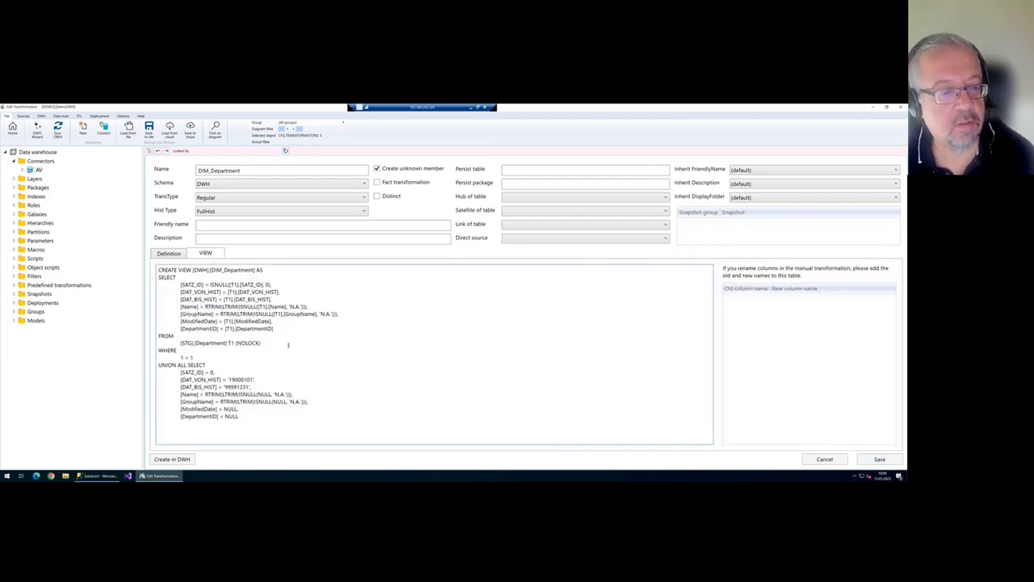
pyautogui.moveTo(296, 316); pyautogui.dragTo(317, 316)
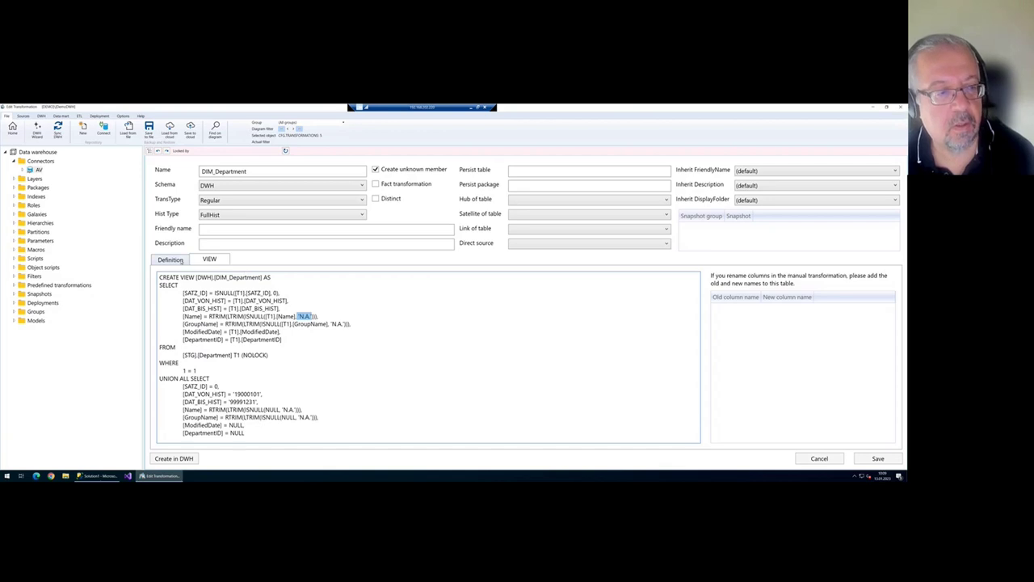
pyautogui.click(174, 259)
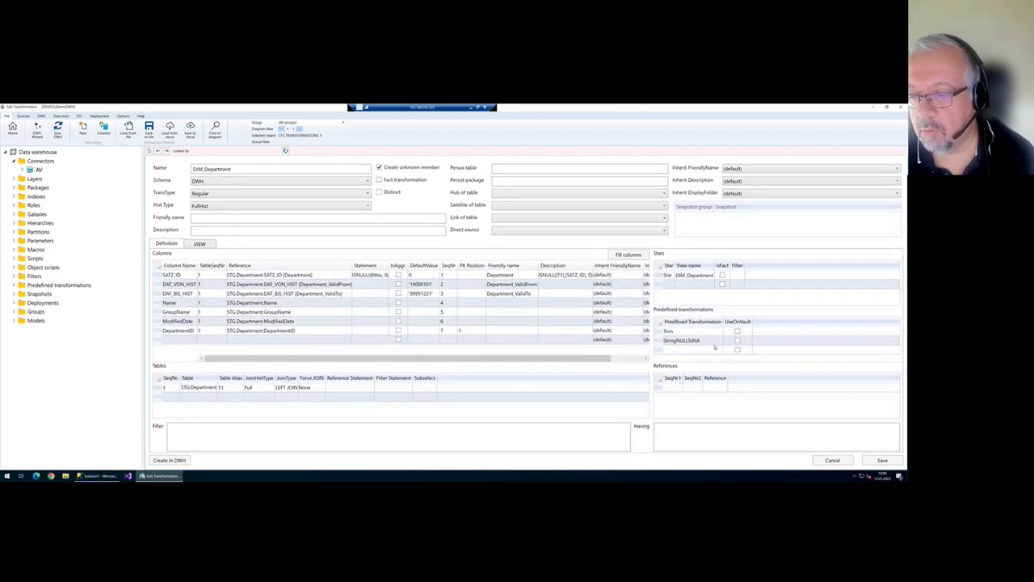
# - Add NumberNULLToZero and review the regenerated view SQL
pyautogui.click(719, 350)
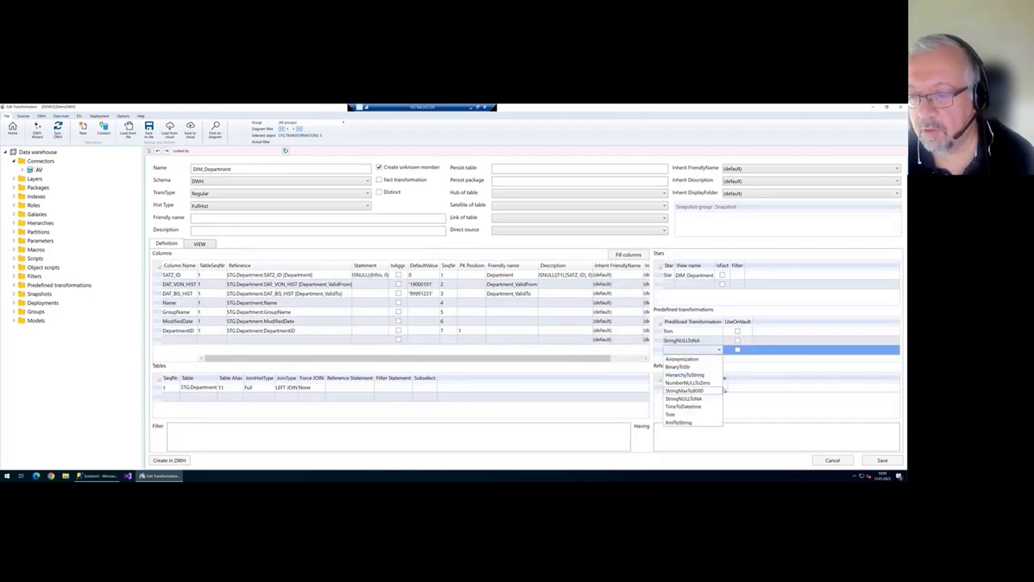
pyautogui.click(715, 383)
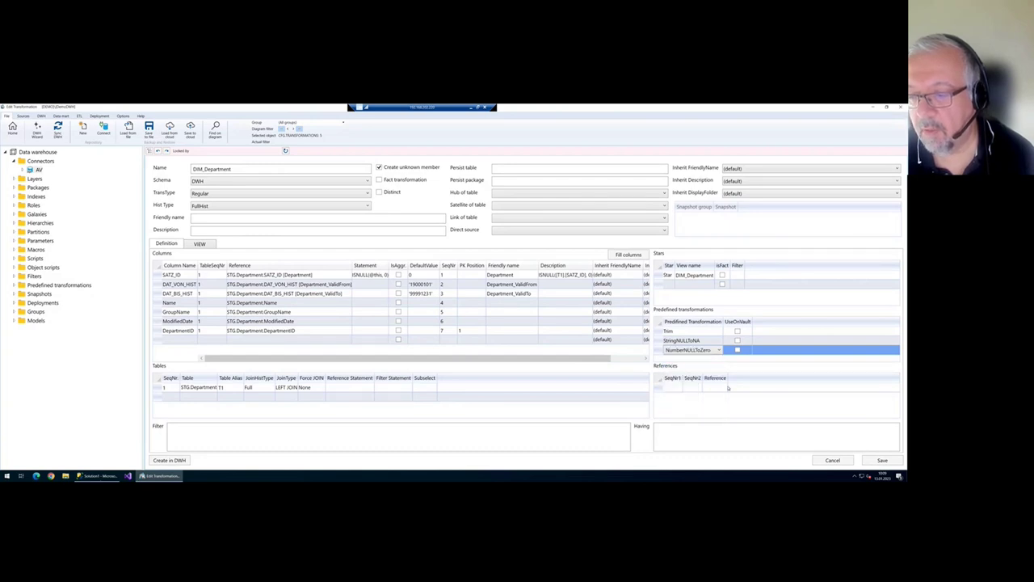
pyautogui.click(196, 244)
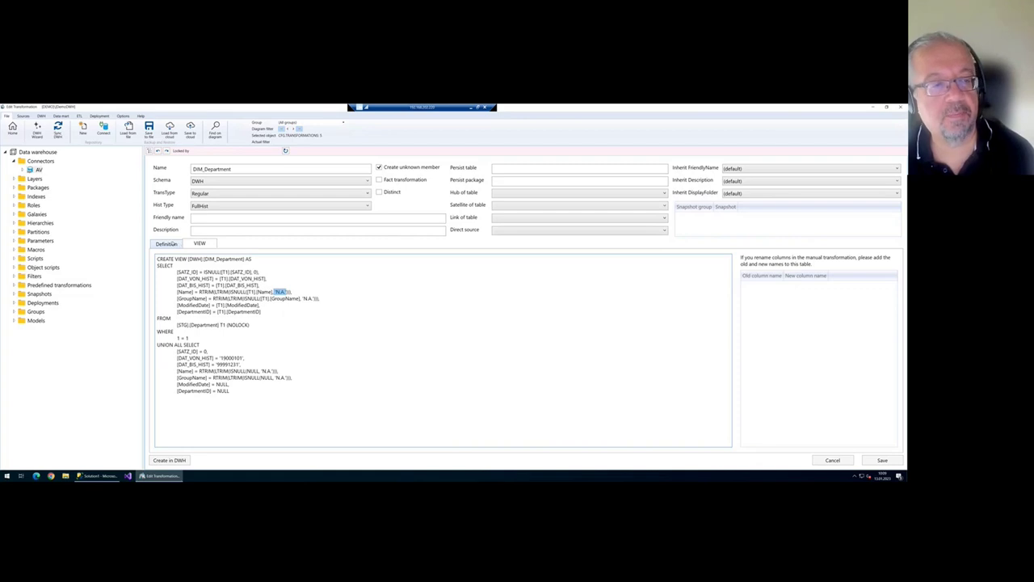
pyautogui.click(169, 243)
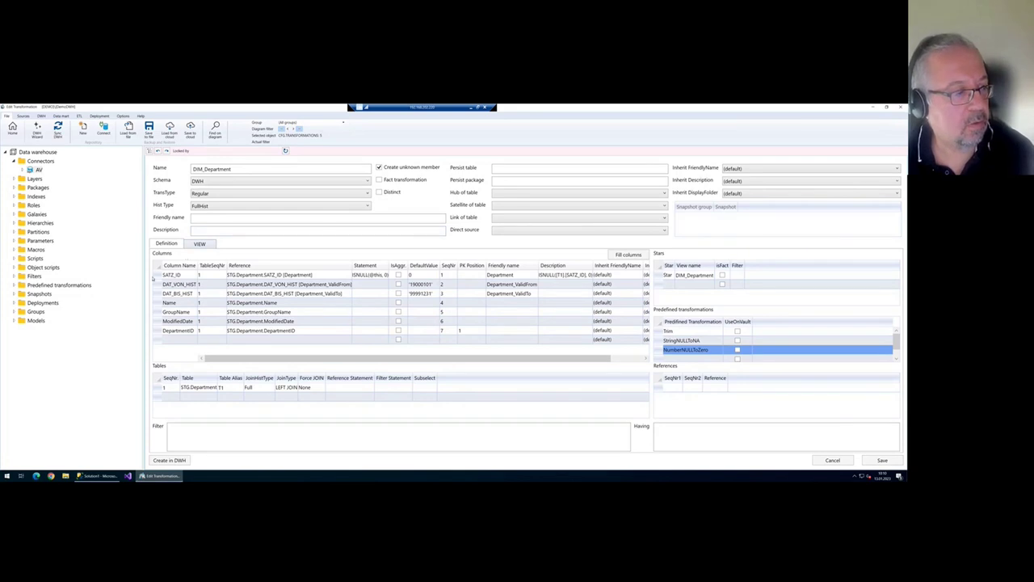
# - Expand Predefined transformations in a wider repository tree, then close the DIM_Department editor
pyautogui.click(20, 285)
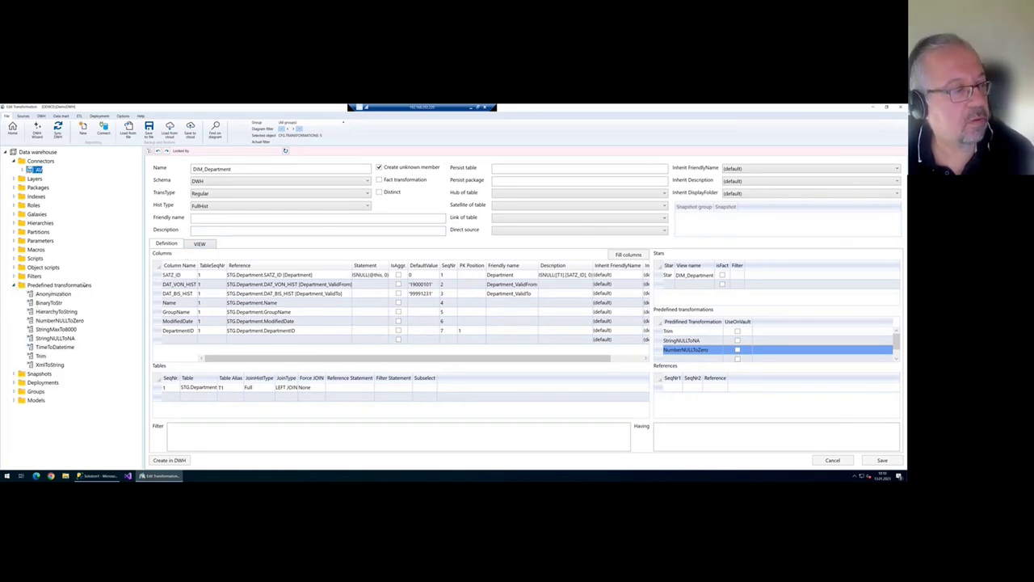
pyautogui.moveTo(143, 282); pyautogui.dragTo(170, 281)
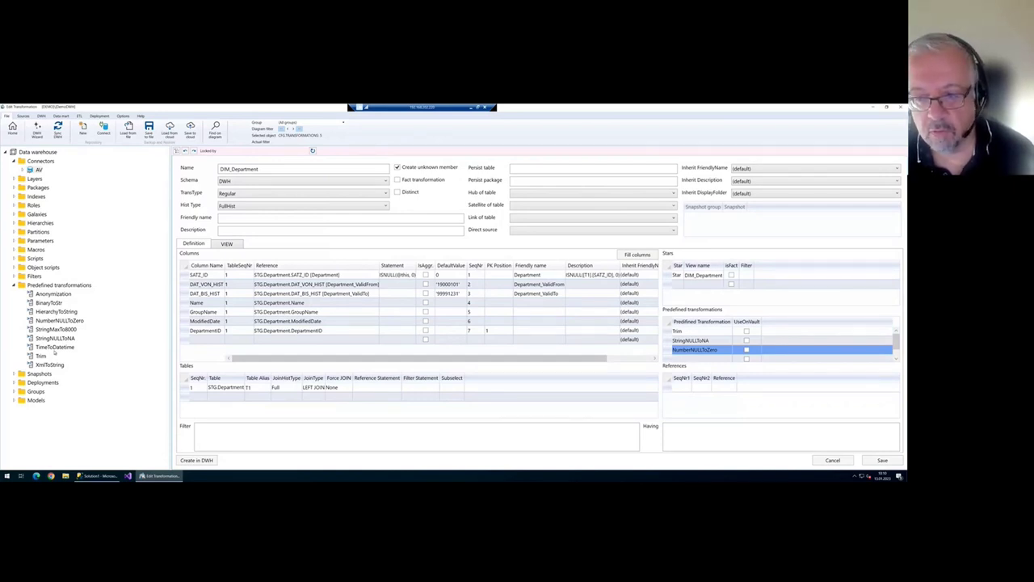
pyautogui.click(12, 130)
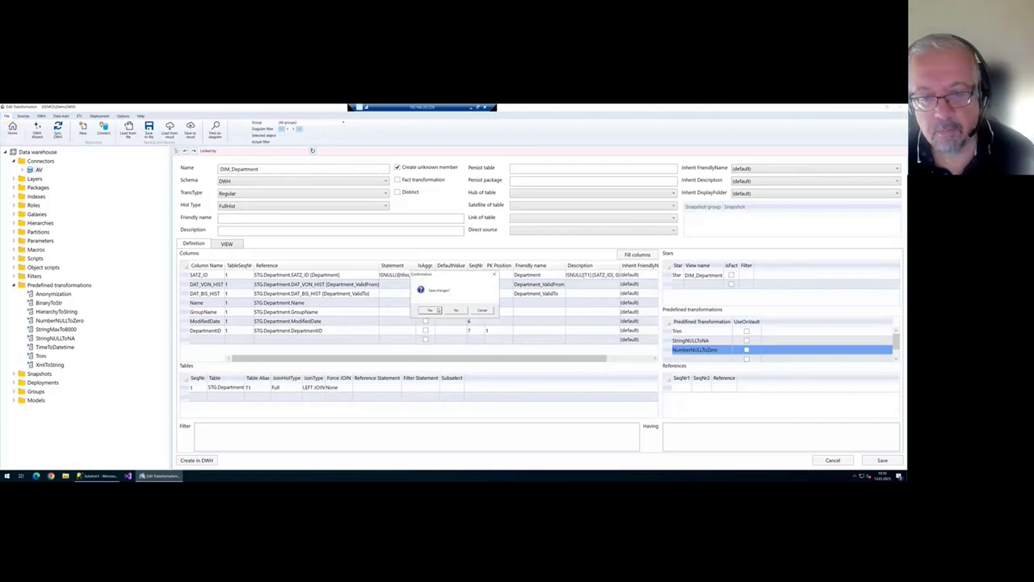
# - Save DIM_Department, filter the flow diagram to FACT_EmployeeDepartmentHistory, and open that transformation
pyautogui.click(458, 311)
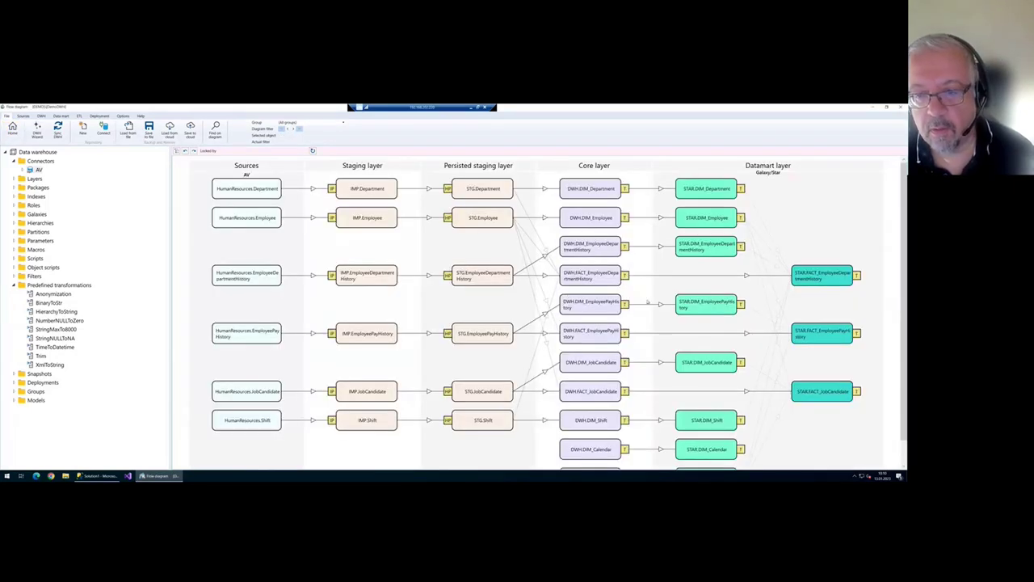
pyautogui.click(602, 280)
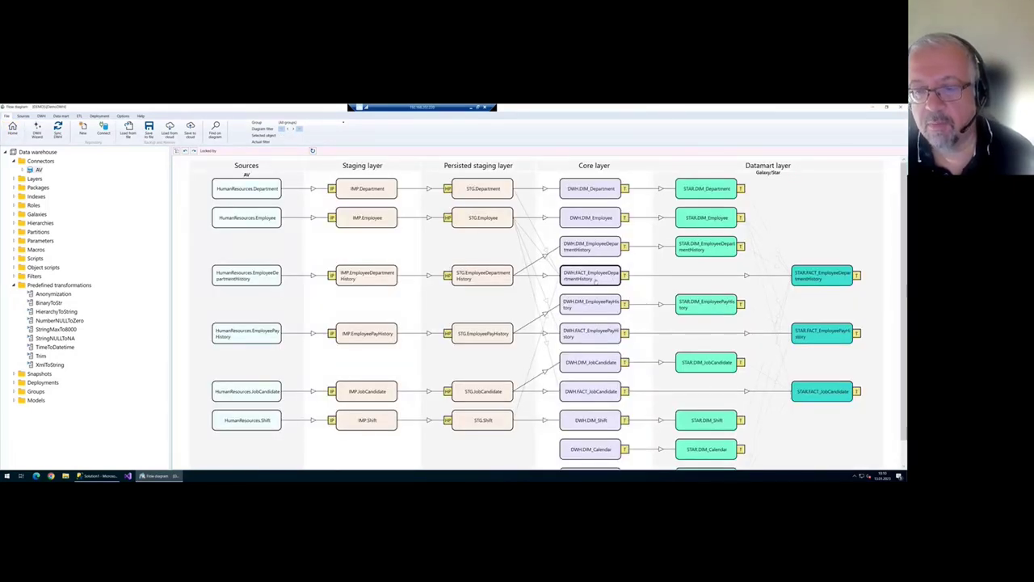
pyautogui.rightClick(596, 278)
pyautogui.click(616, 286)
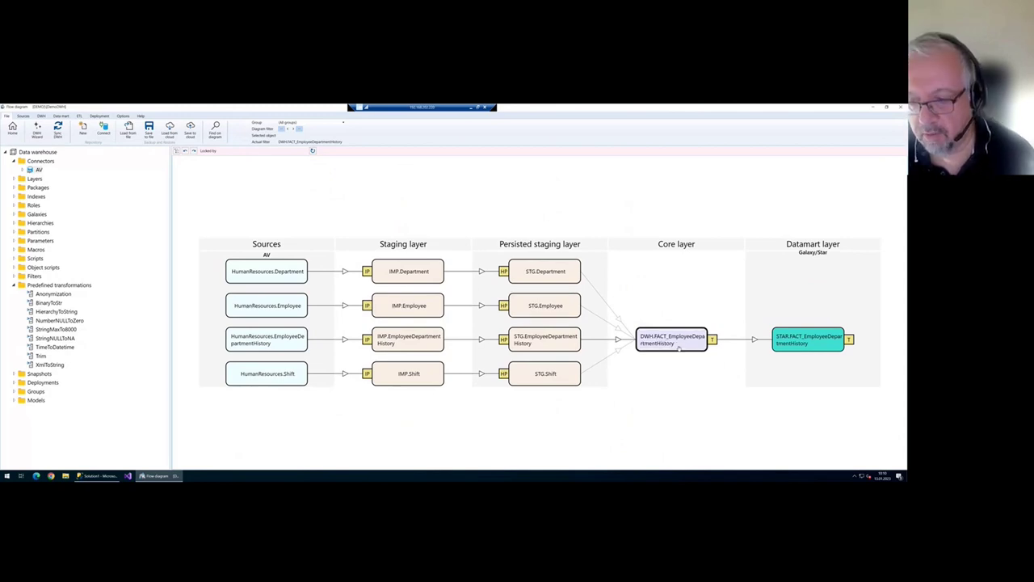
pyautogui.doubleClick(680, 342)
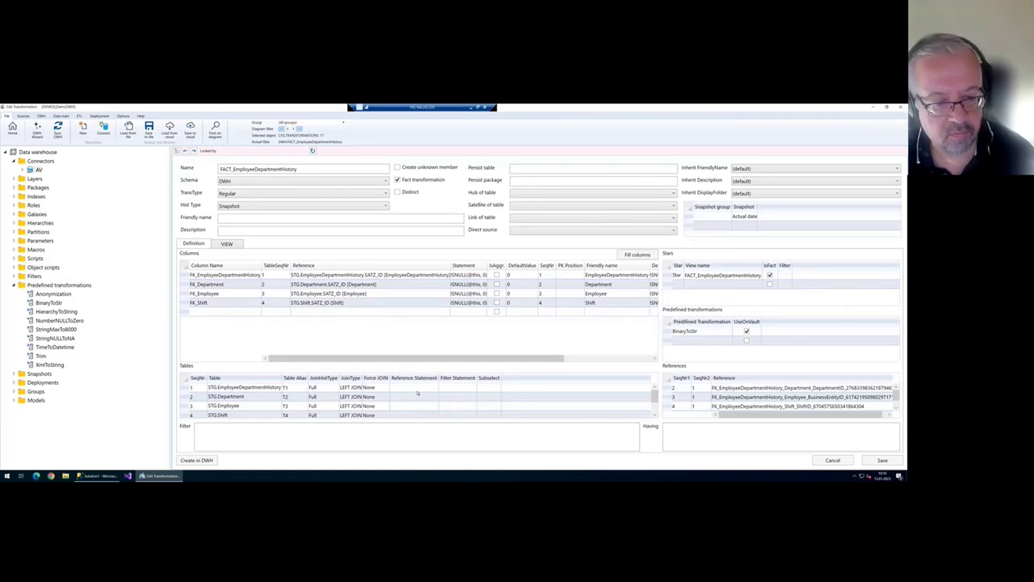
# - Step through the four joined STG tables, from EmployeeDepartmentHistory to Shift, then view the snapshot-join SQL
pyautogui.moveTo(400, 364); pyautogui.dragTo(400, 336)
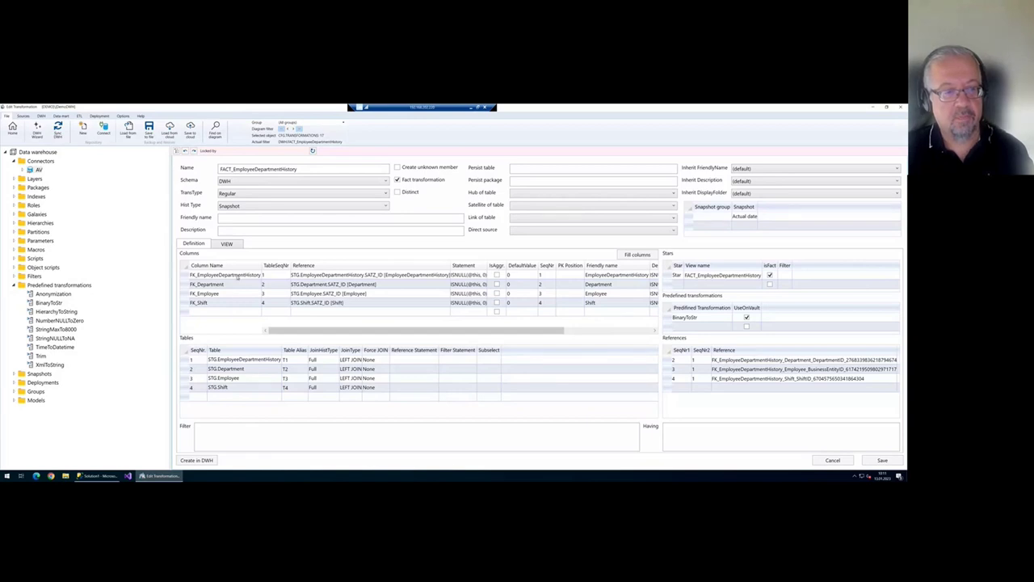
pyautogui.click(250, 362)
pyautogui.press('Down')
pyautogui.press('Down')
pyautogui.press('Down')
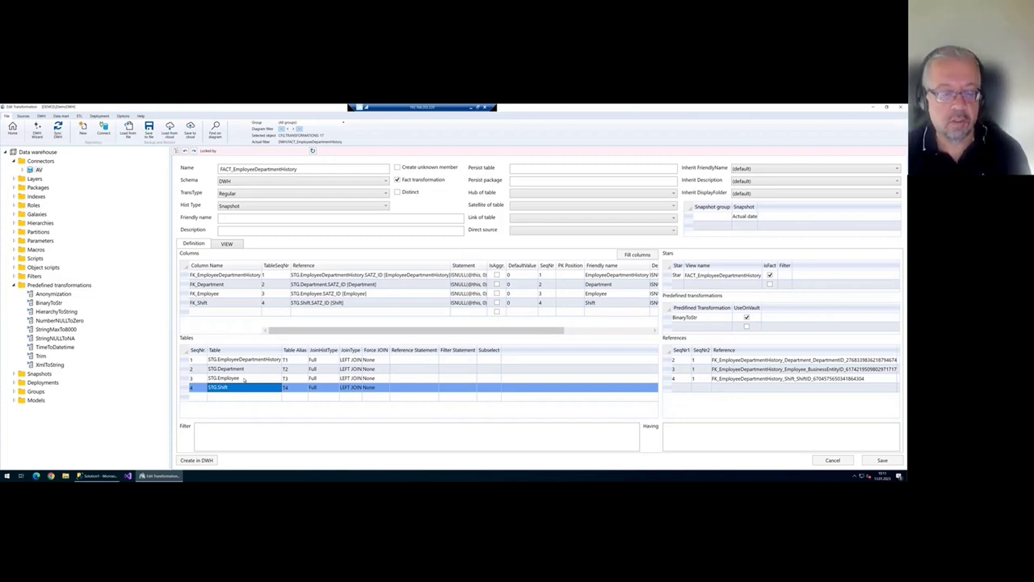
pyautogui.click(229, 244)
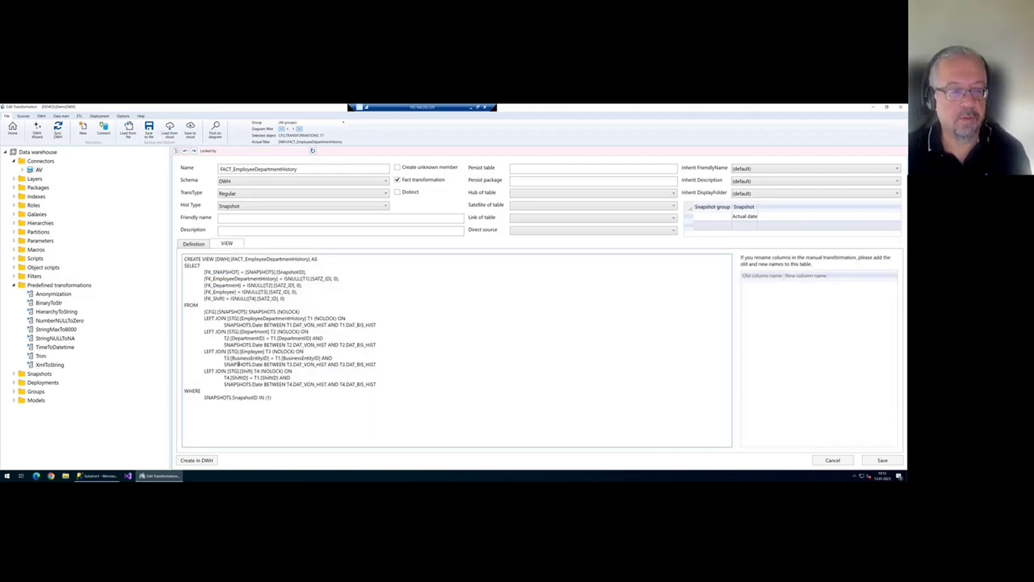
pyautogui.scroll(2, 247, 345)
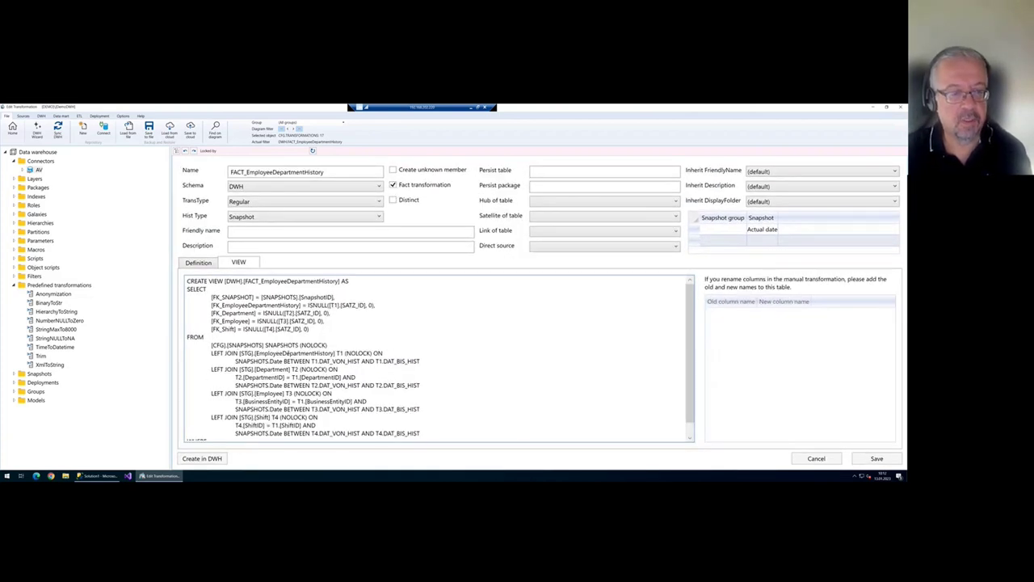
pyautogui.scroll(-1, 294, 354)
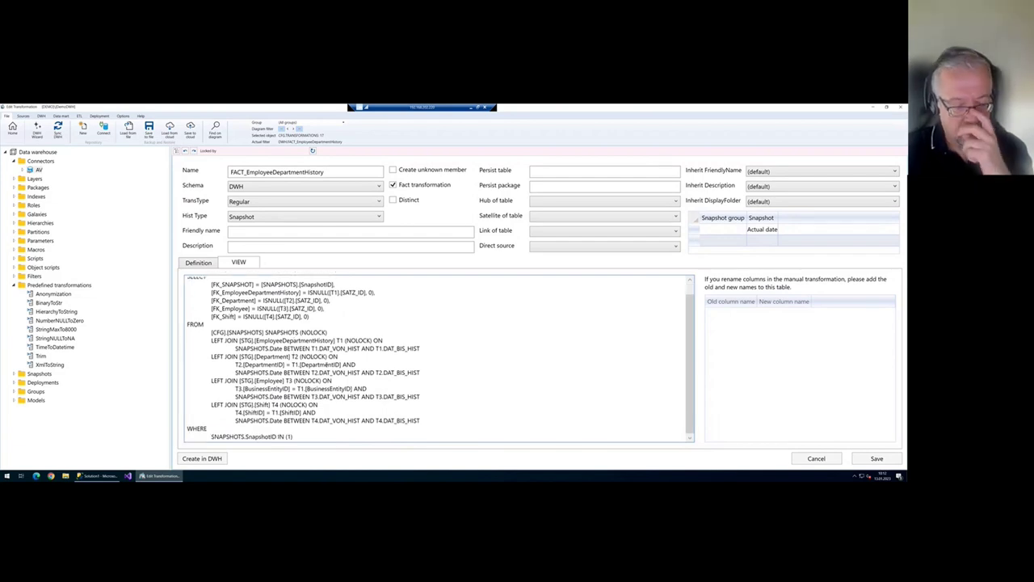
pyautogui.scroll(-2, 268, 337)
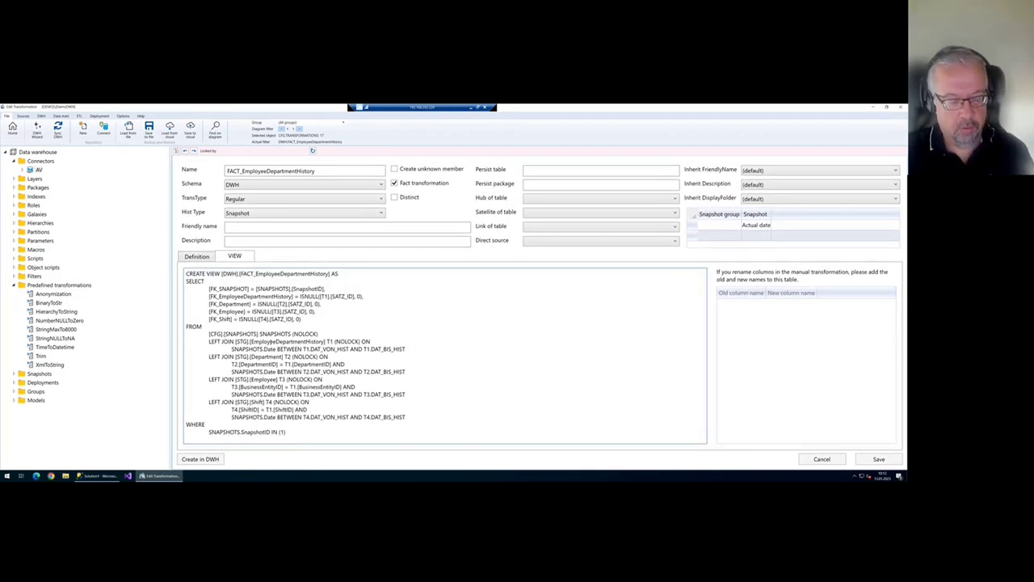
pyautogui.click(257, 214)
pyautogui.click(271, 222)
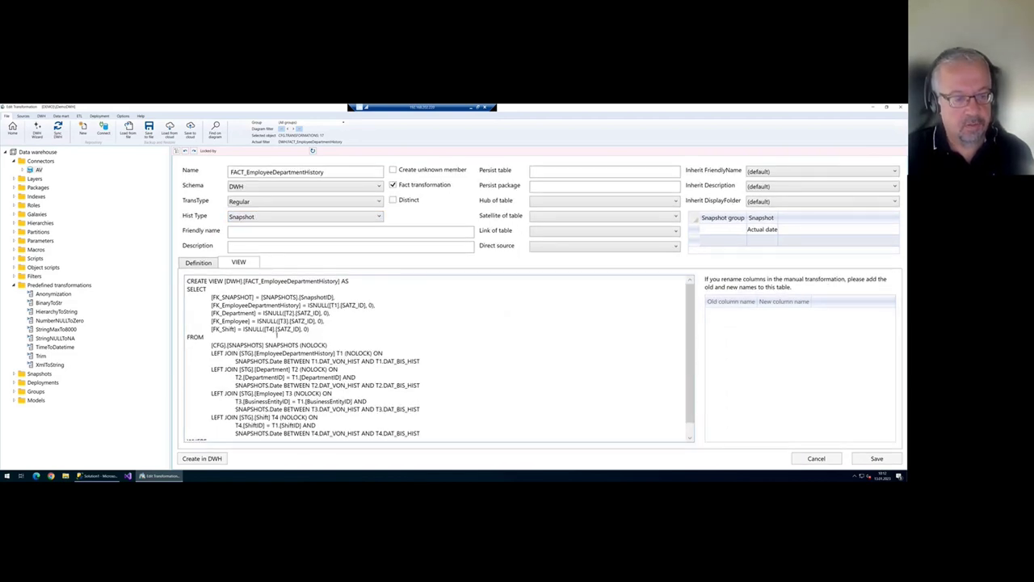
pyautogui.scroll(-1, 277, 333)
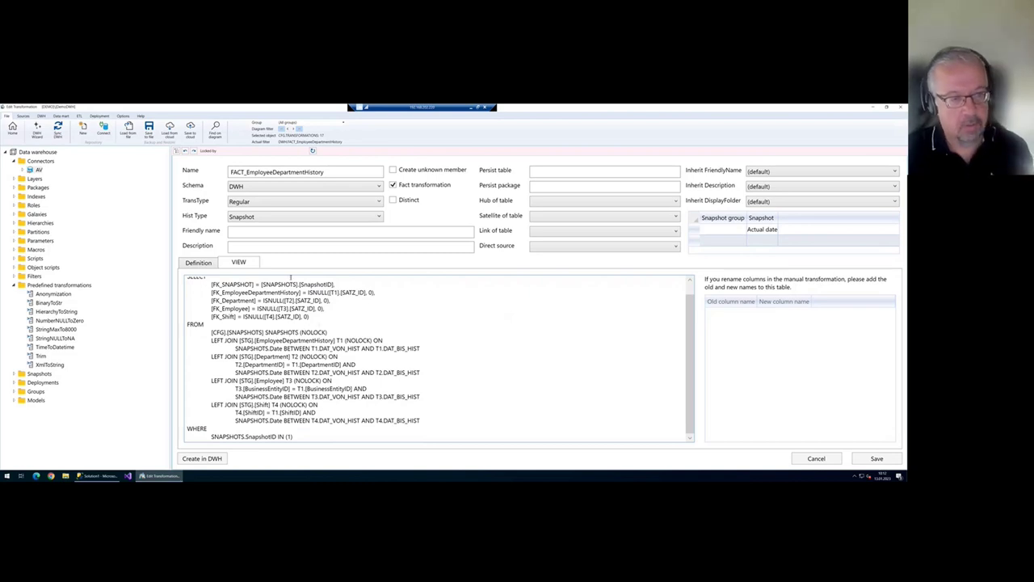
pyautogui.moveTo(325, 332); pyautogui.dragTo(213, 332)
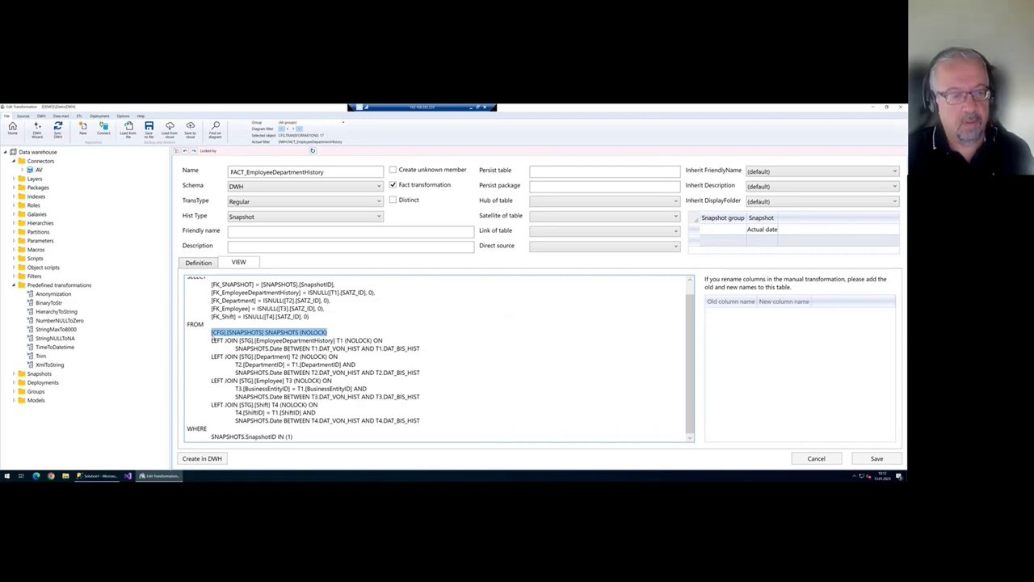
pyautogui.click(213, 340)
pyautogui.moveTo(214, 342); pyautogui.dragTo(271, 343)
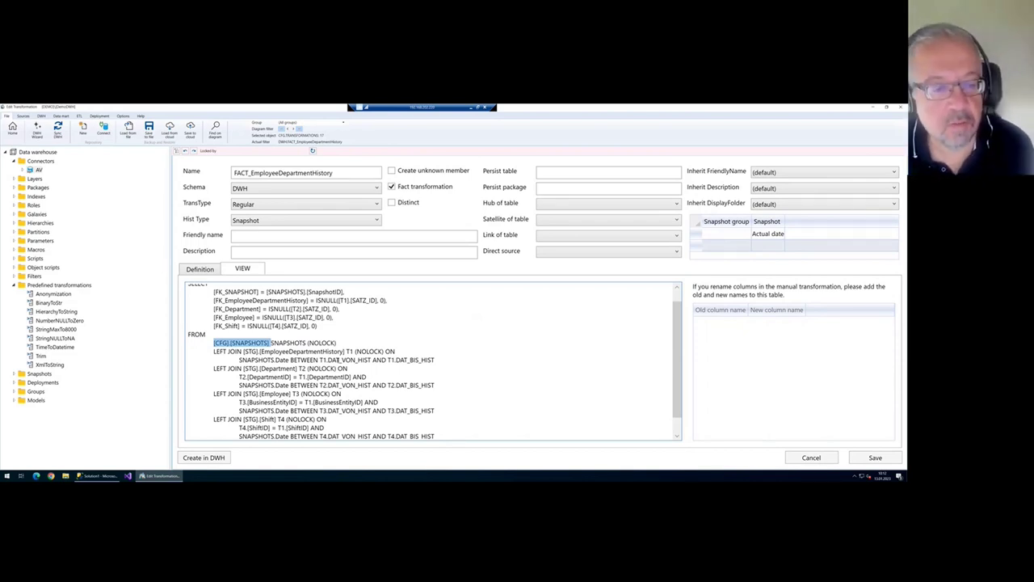
pyautogui.click(303, 362)
pyautogui.moveTo(270, 343)
pyautogui.mouseDown()
pyautogui.moveTo(215, 343)
pyautogui.moveTo(213, 352)
pyautogui.moveTo(214, 343)
pyautogui.moveTo(270, 342)
pyautogui.mouseUp()
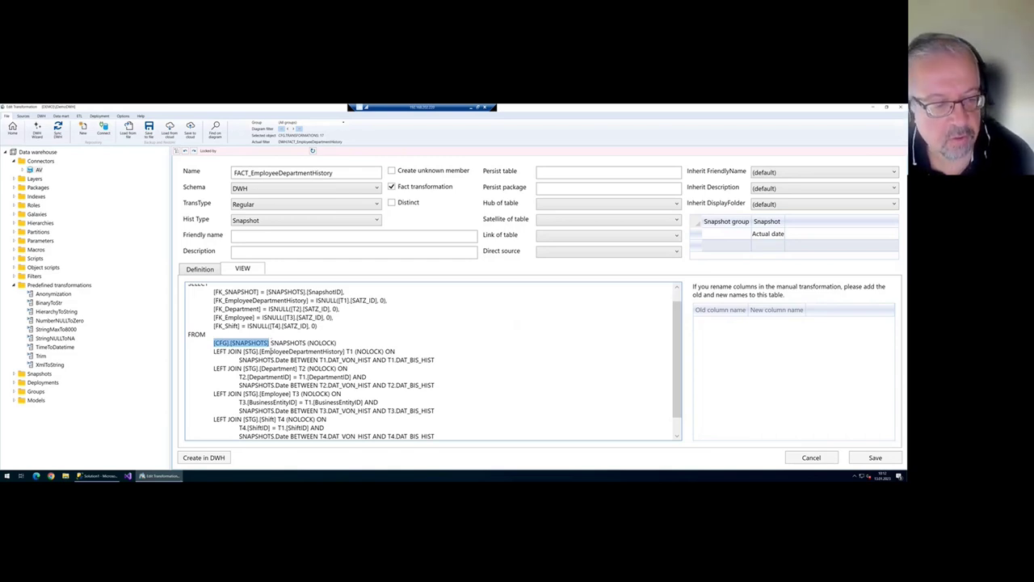
pyautogui.moveTo(289, 360); pyautogui.dragTo(239, 360)
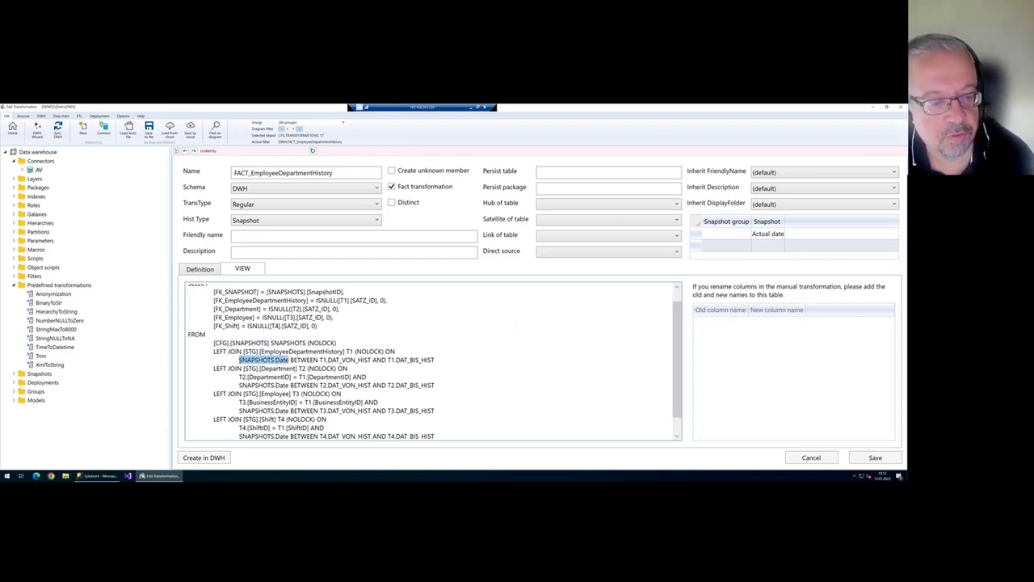
pyautogui.click(288, 360)
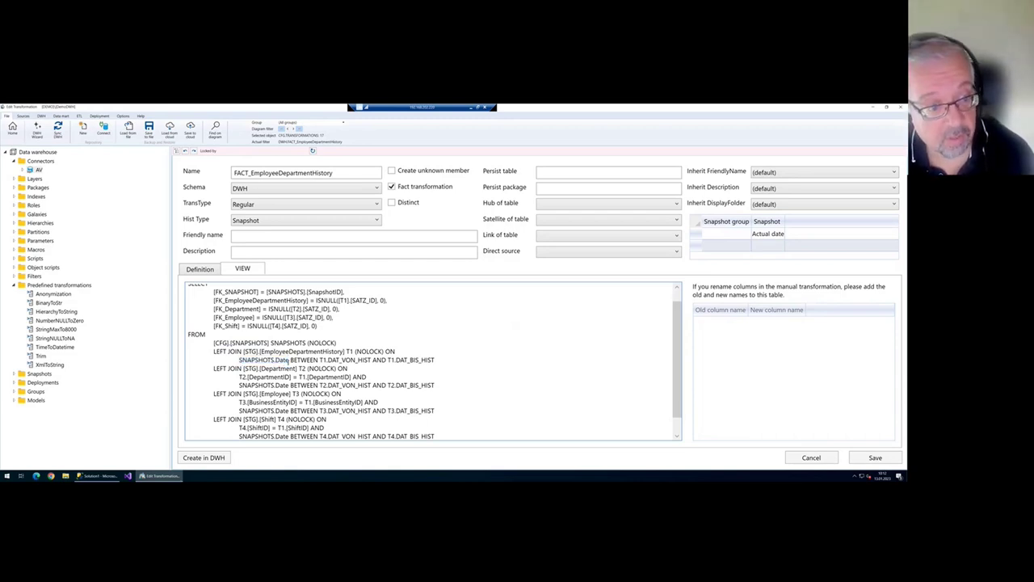
pyautogui.moveTo(272, 342); pyautogui.dragTo(215, 348)
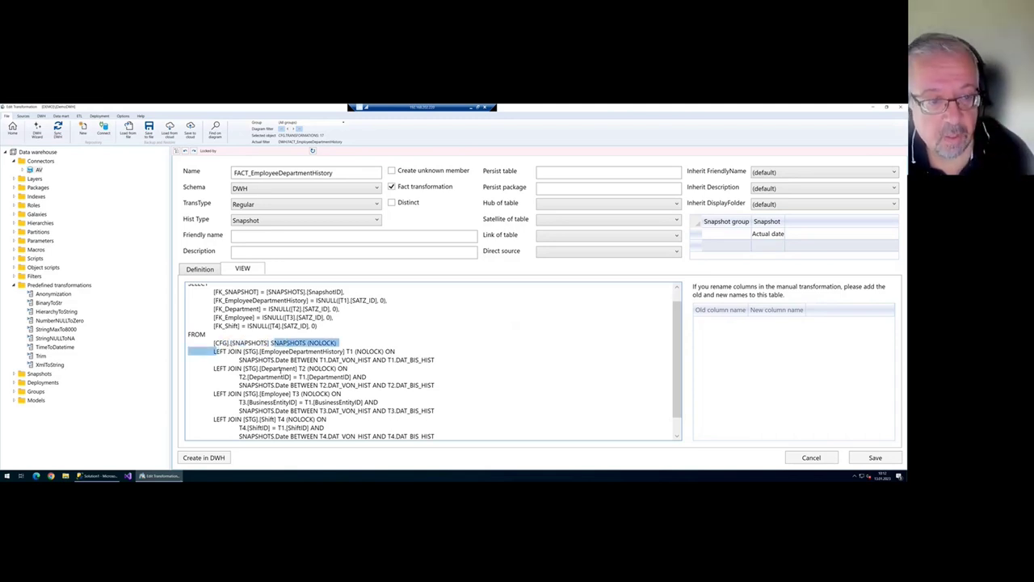
pyautogui.click(289, 360)
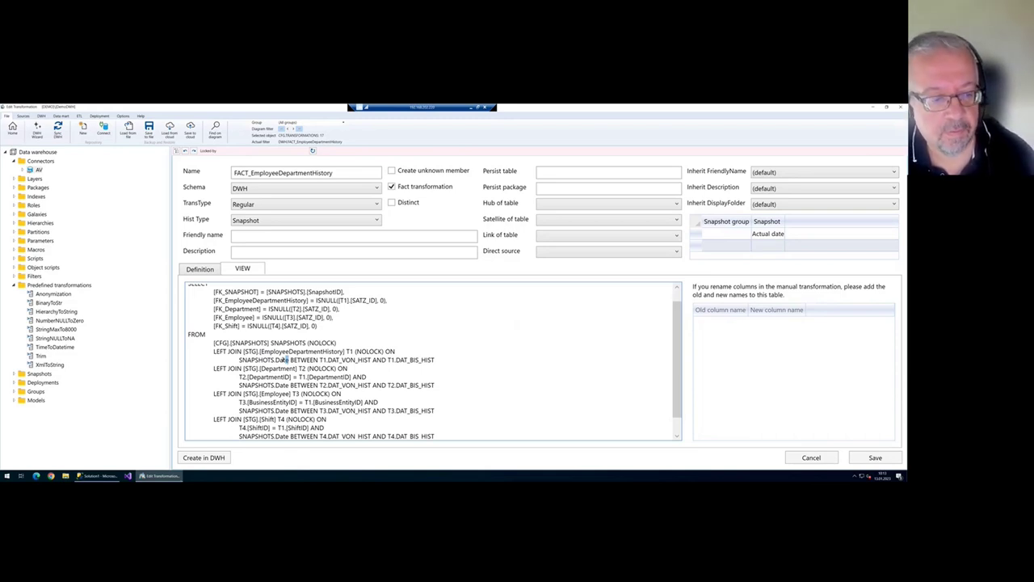
pyautogui.moveTo(243, 353); pyautogui.dragTo(346, 353)
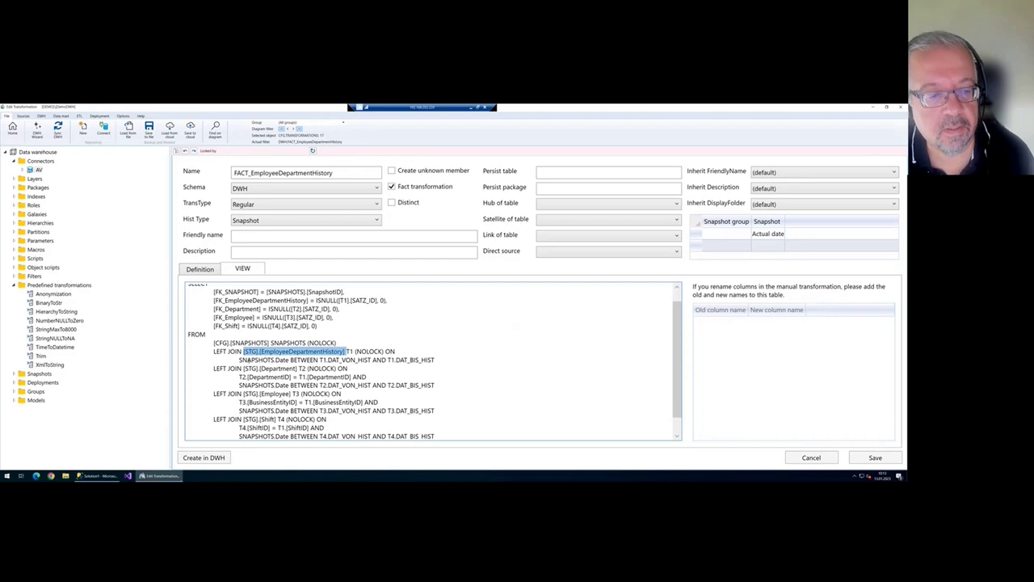
pyautogui.moveTo(240, 360); pyautogui.dragTo(289, 360)
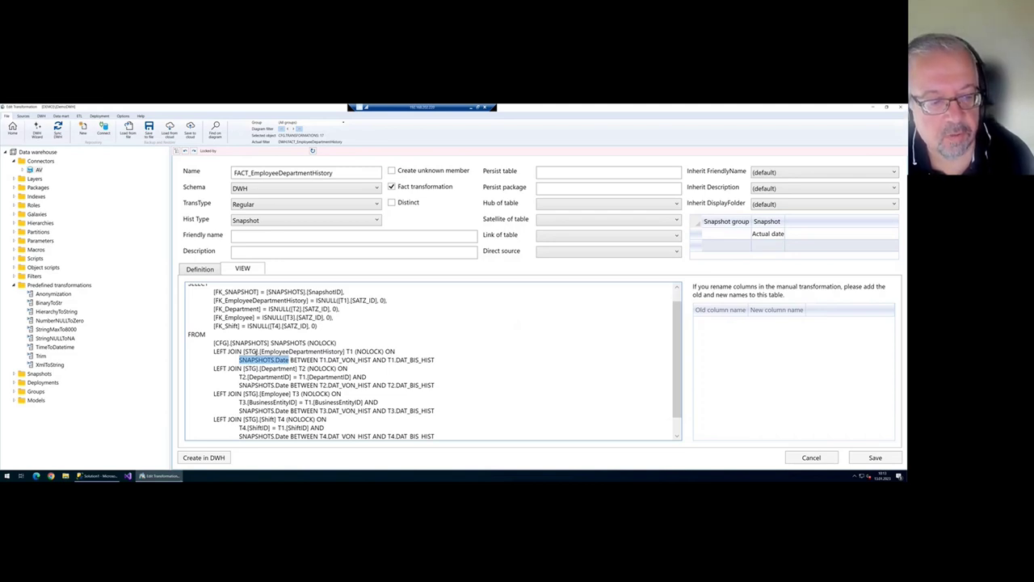
pyautogui.click(255, 393)
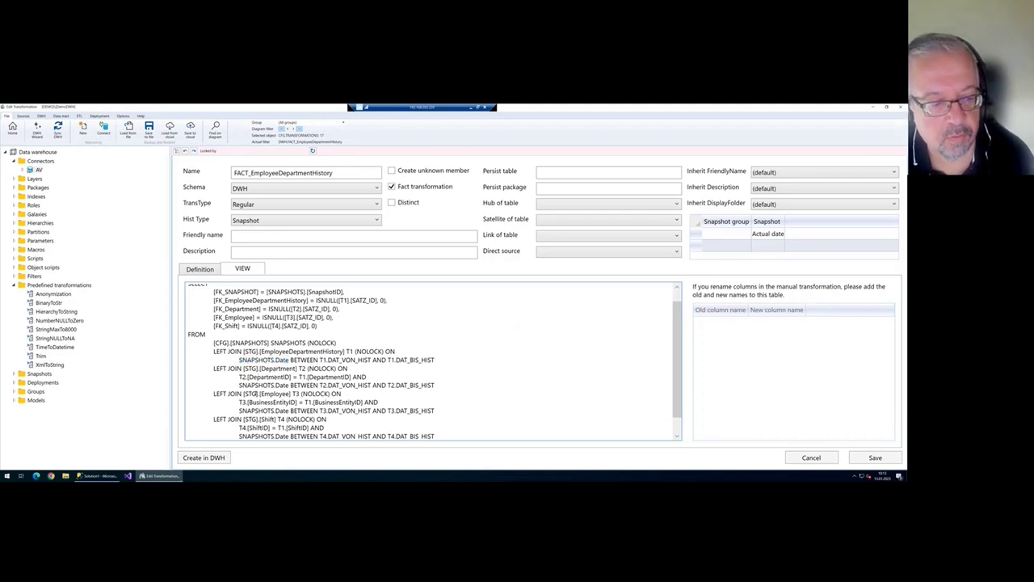
pyautogui.scroll(-1, 264, 393)
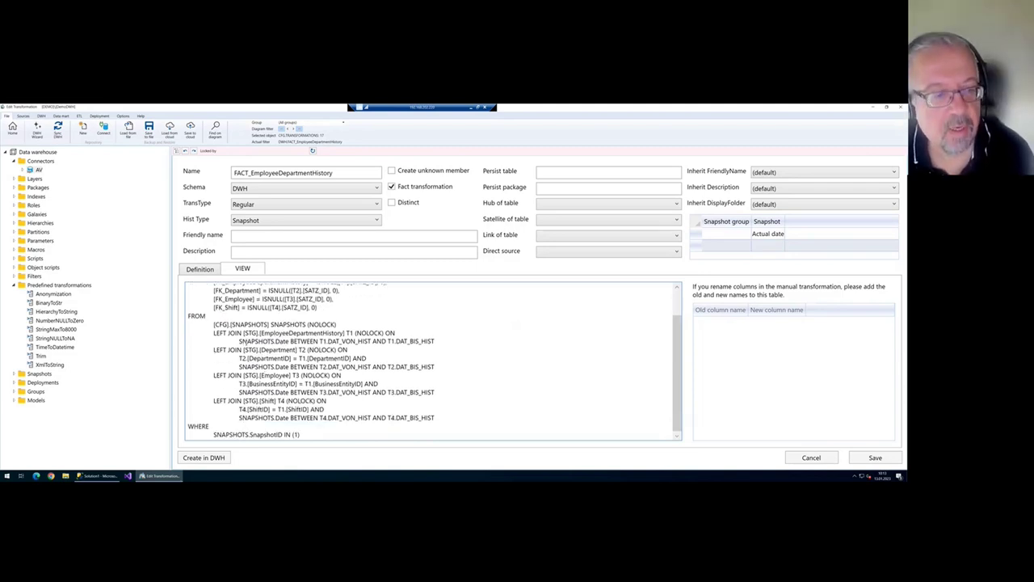
pyautogui.moveTo(240, 341); pyautogui.dragTo(437, 340)
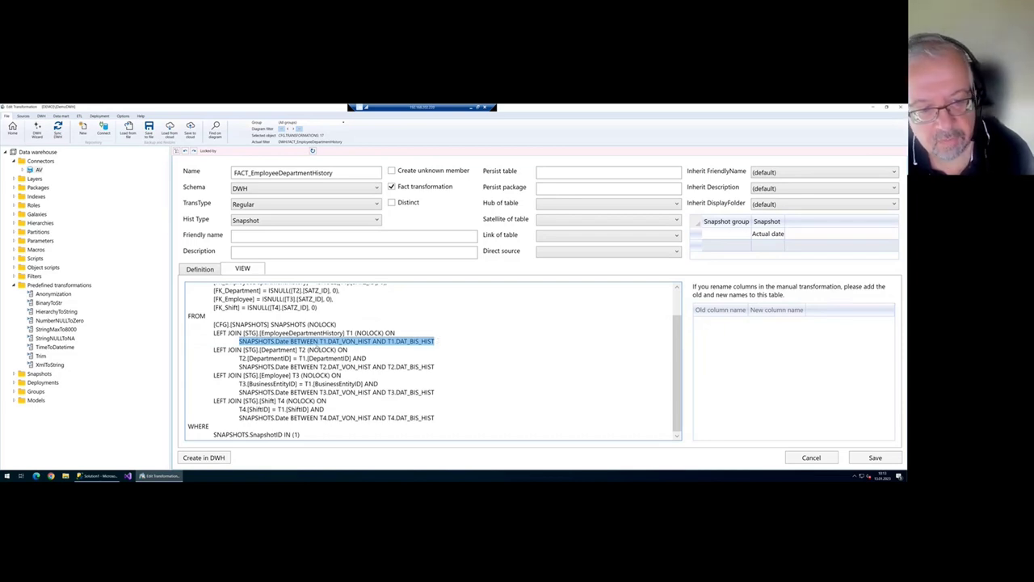
pyautogui.click(441, 368)
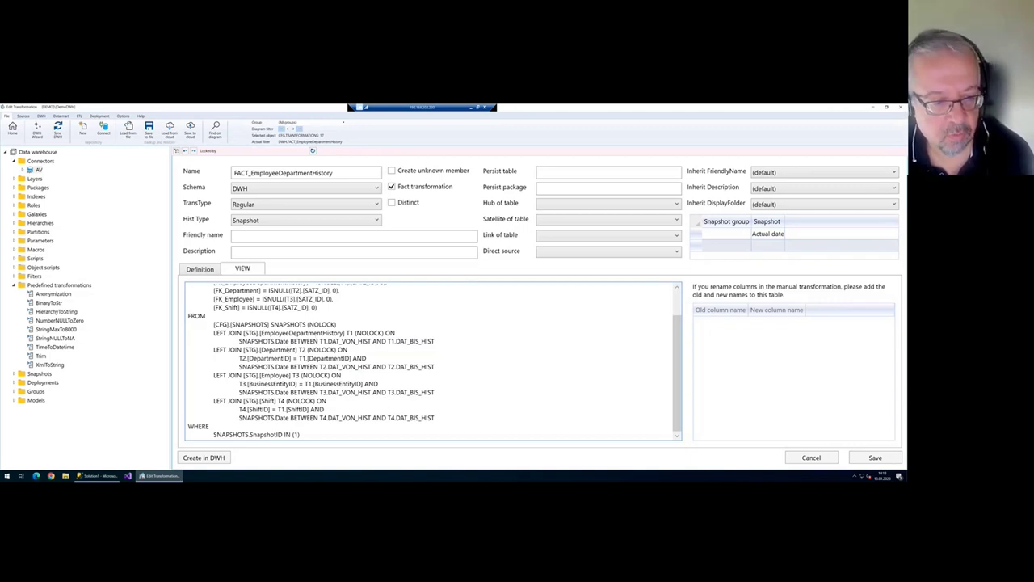
pyautogui.moveTo(290, 341); pyautogui.dragTo(353, 358)
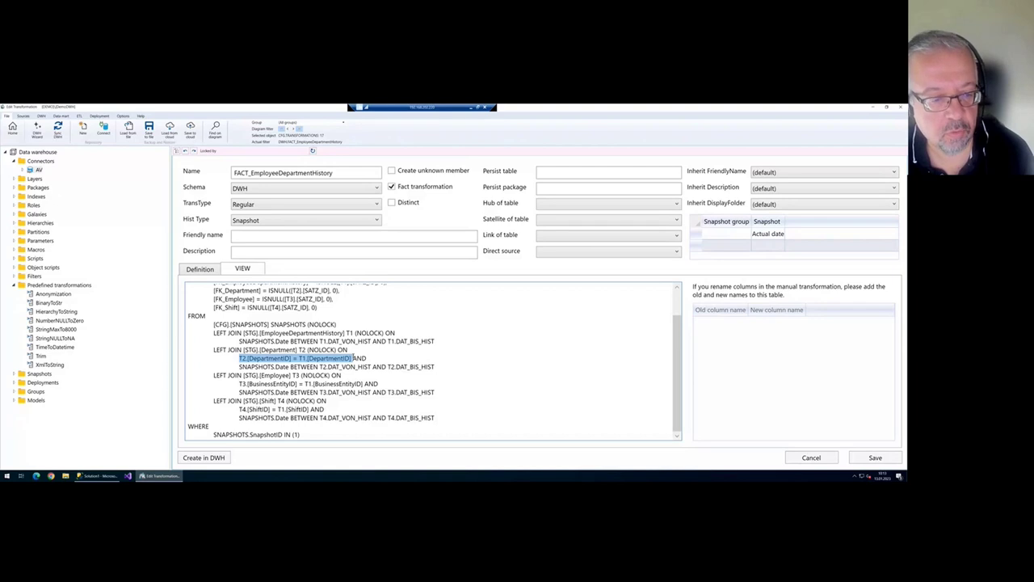
pyautogui.moveTo(239, 383); pyautogui.dragTo(367, 383)
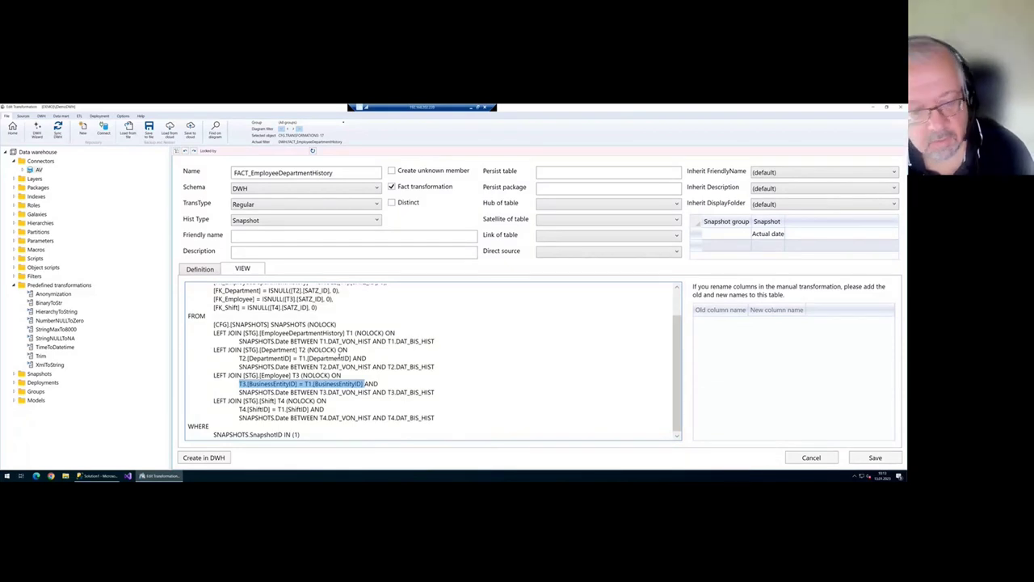
pyautogui.scroll(2, 347, 356)
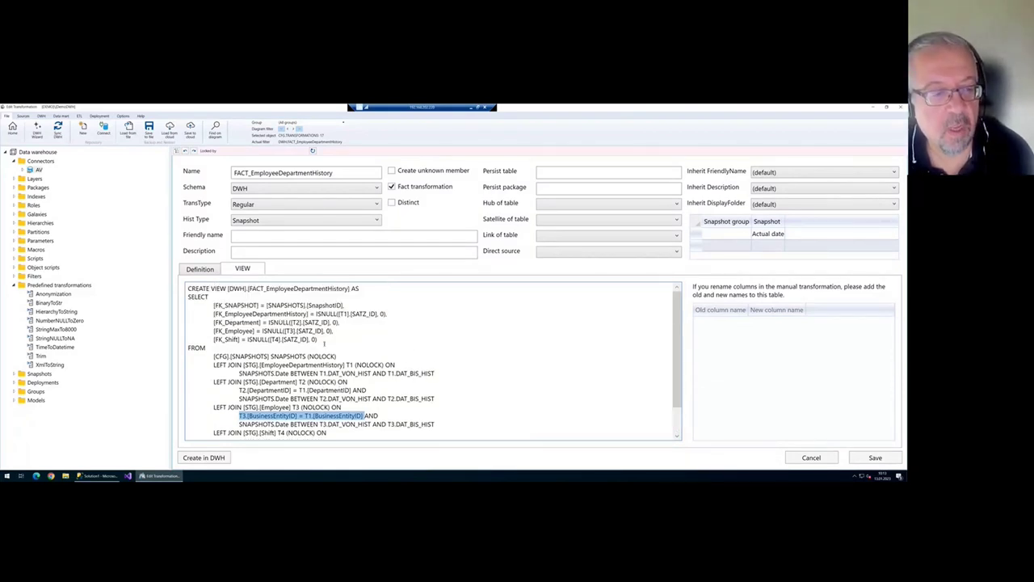
pyautogui.scroll(-1, 242, 356)
pyautogui.moveTo(271, 330); pyautogui.dragTo(211, 338)
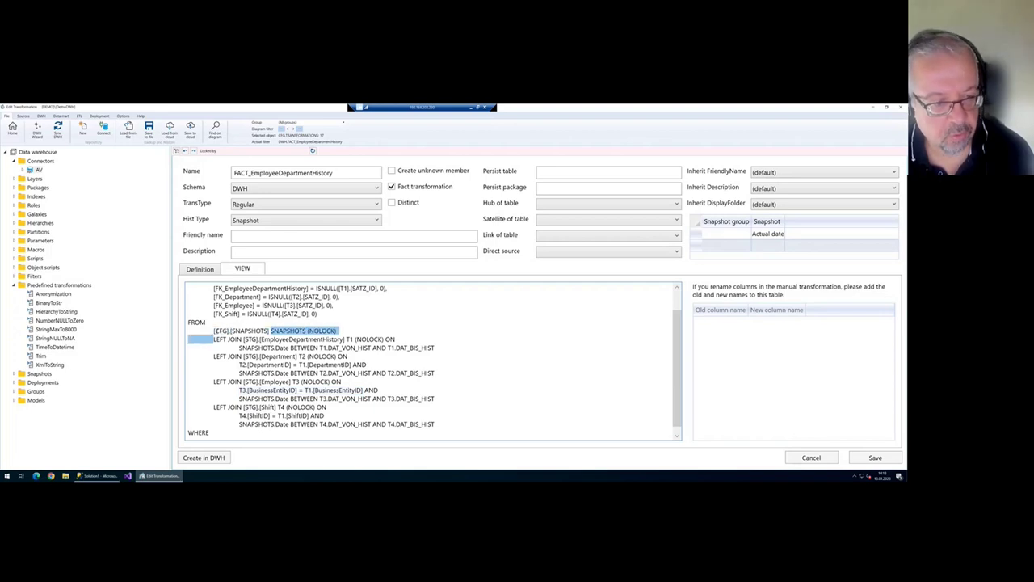
pyautogui.click(270, 331)
pyautogui.scroll(1, 271, 331)
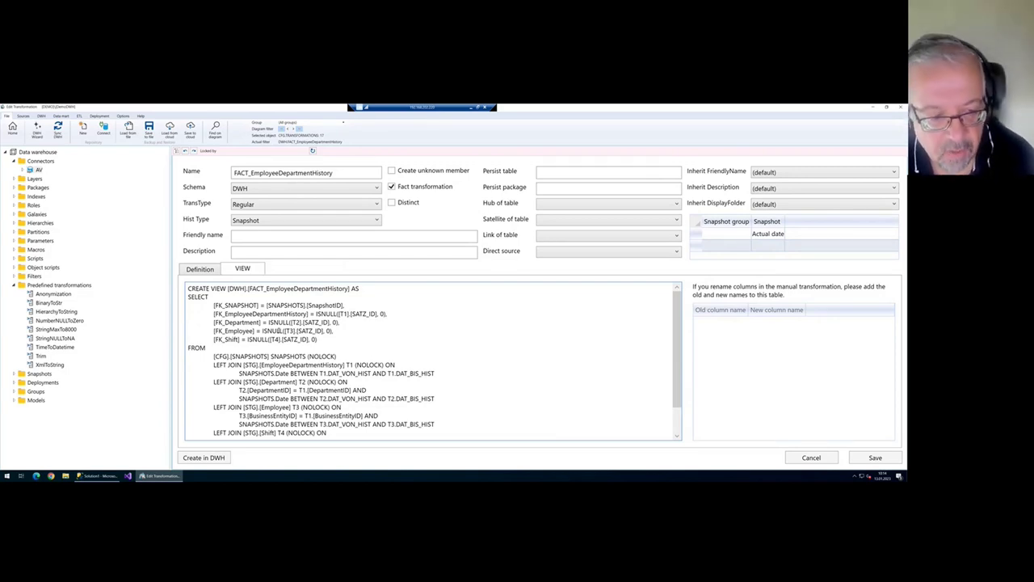
pyautogui.moveTo(214, 356); pyautogui.dragTo(271, 357)
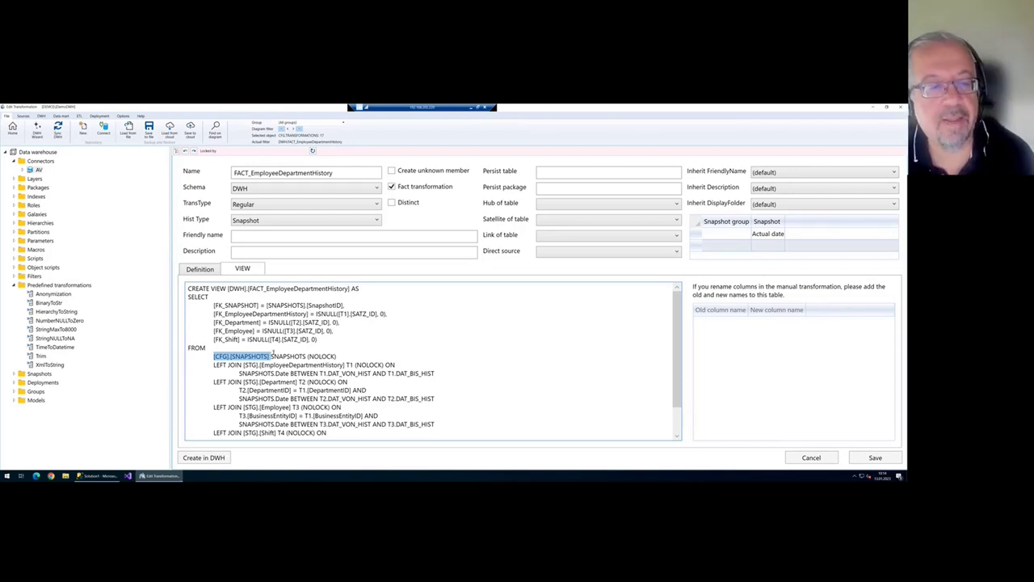
pyautogui.scroll(-1, 295, 339)
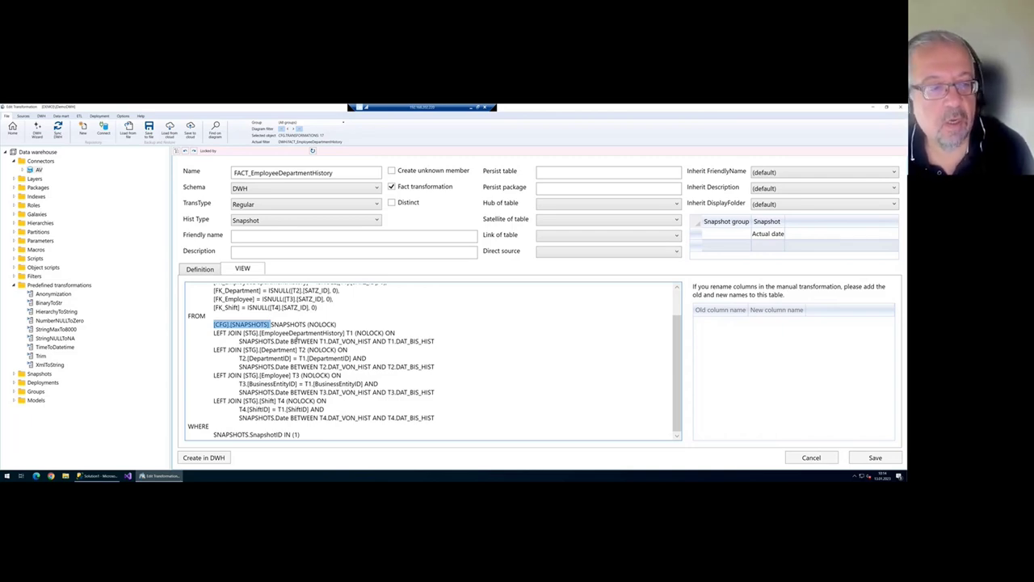
pyautogui.click(257, 324)
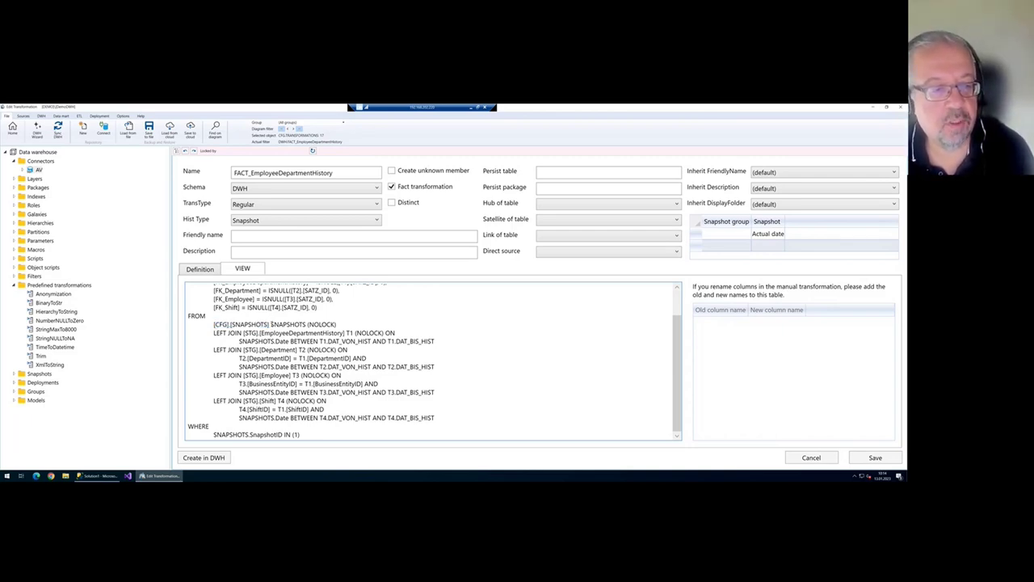
pyautogui.doubleClick(272, 324)
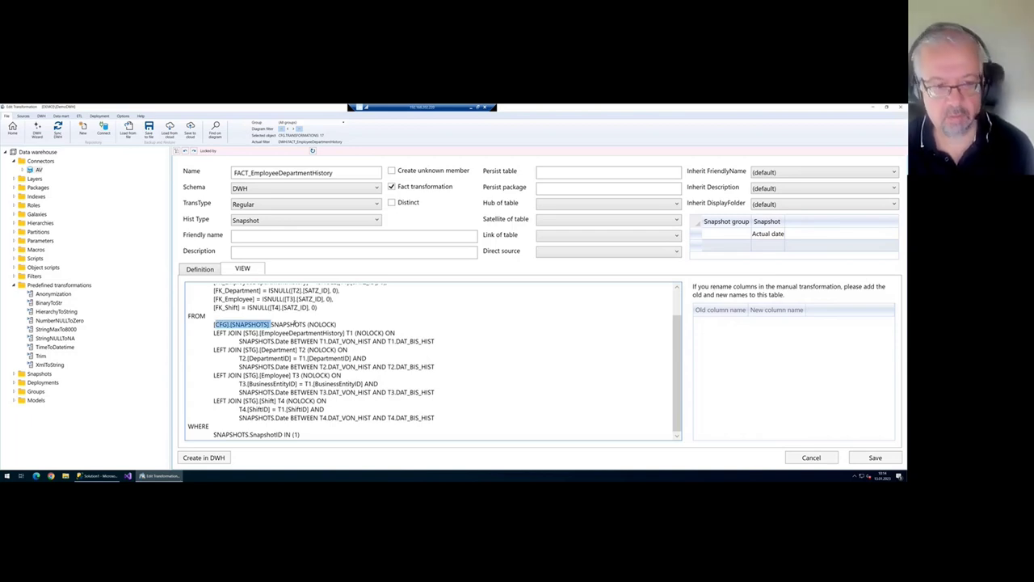
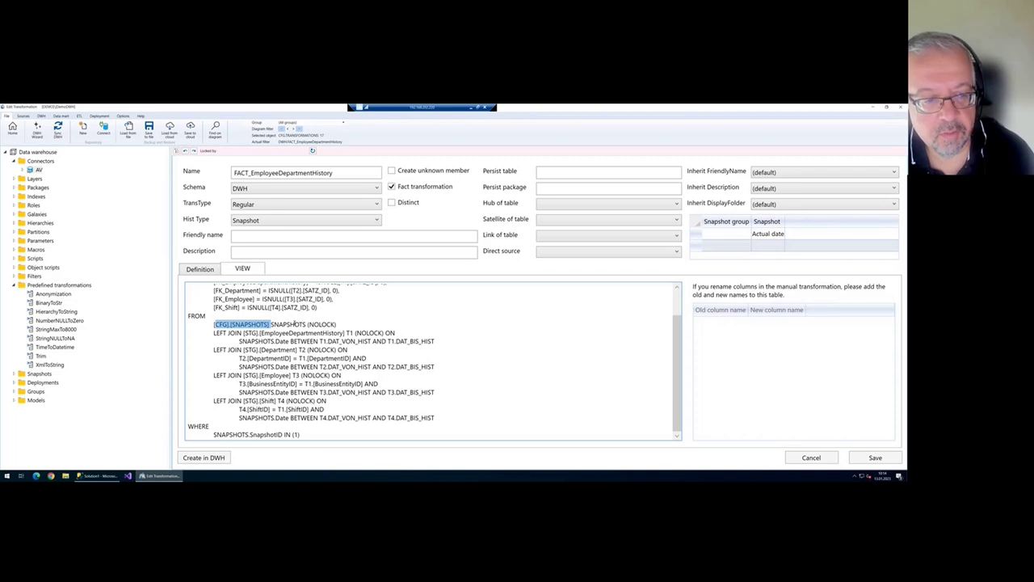
# - Highlight the [CFG].[SNAPSHOTS] reference and WHERE clause, then show the Definition's Hist Type choices
pyautogui.click(258, 324)
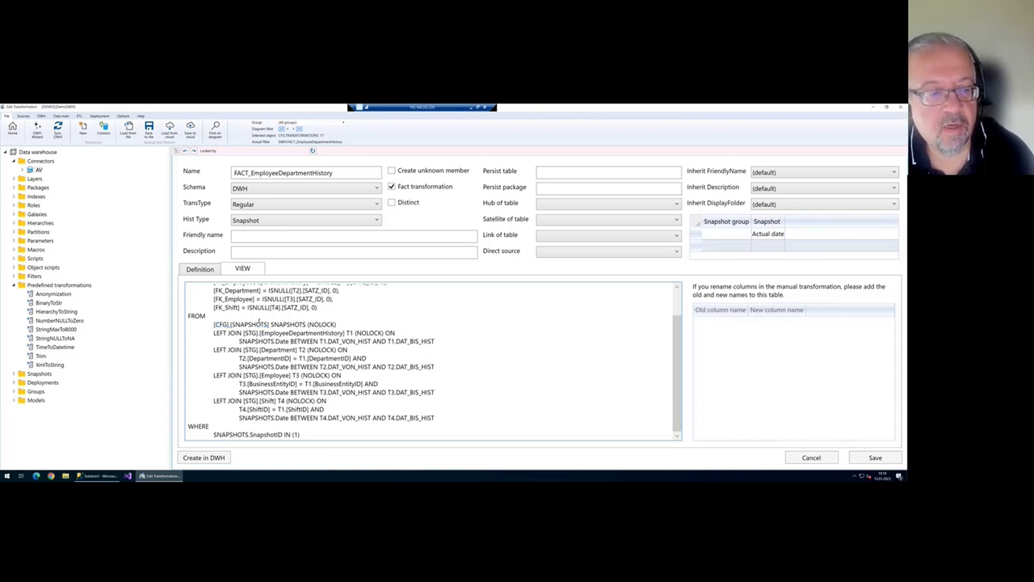
pyautogui.doubleClick(270, 324)
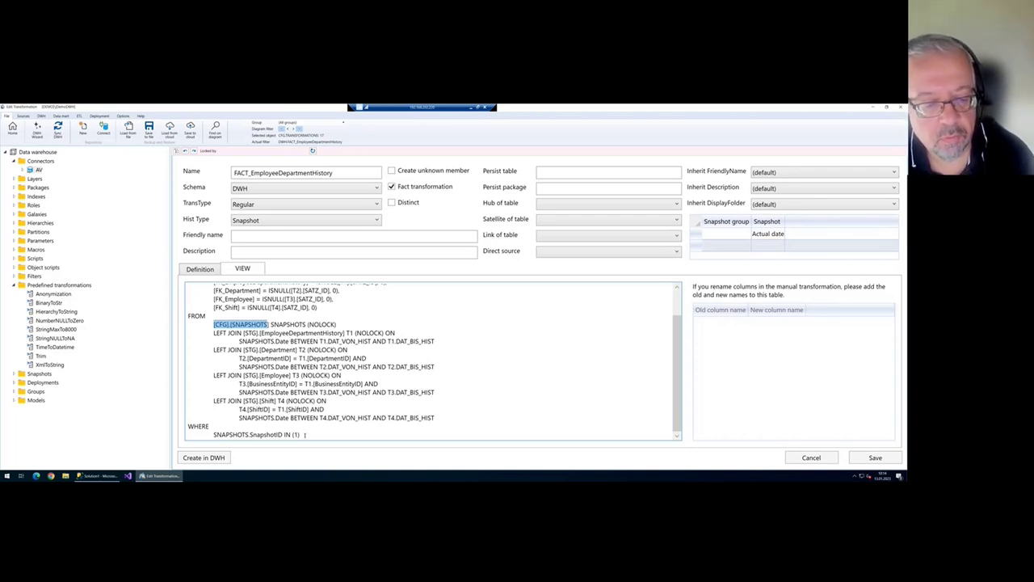
pyautogui.moveTo(303, 435); pyautogui.dragTo(287, 425)
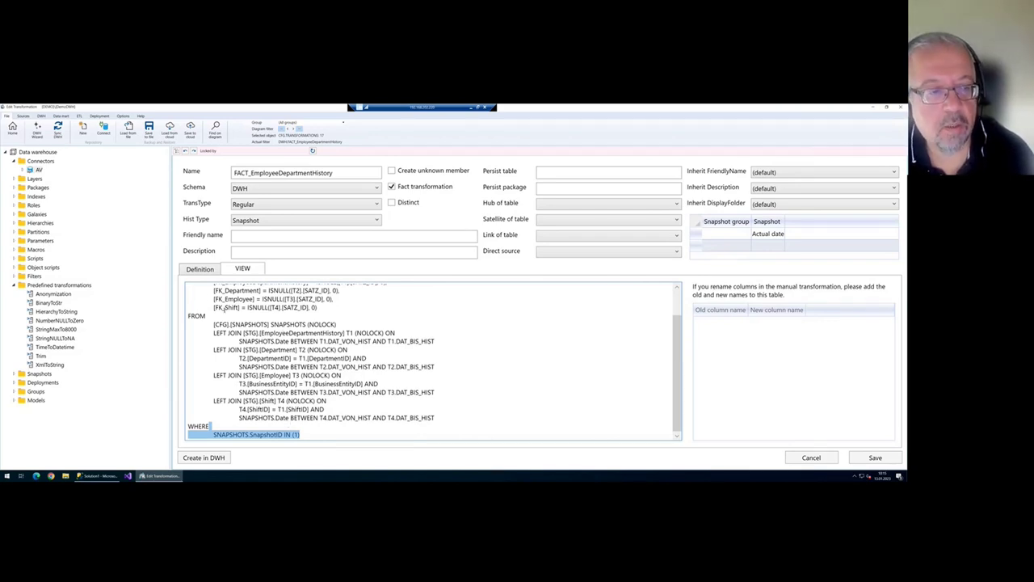
pyautogui.click(198, 269)
pyautogui.click(266, 222)
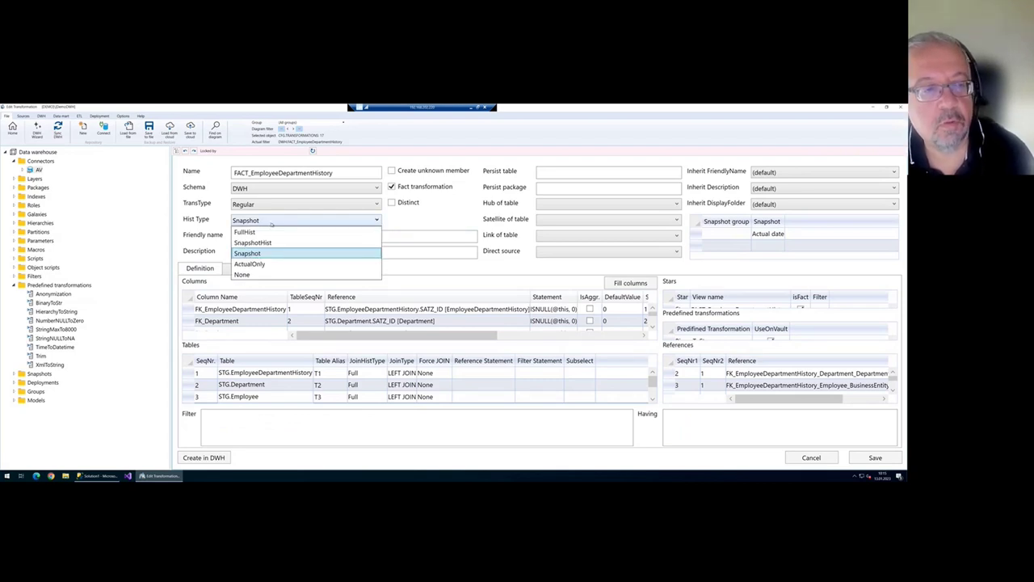
pyautogui.click(250, 263)
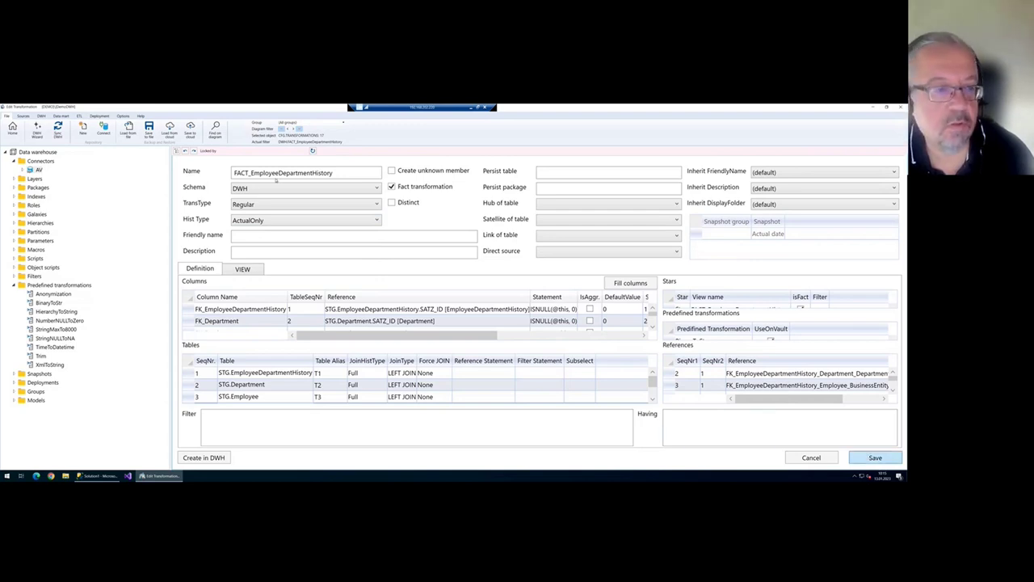
pyautogui.click(243, 269)
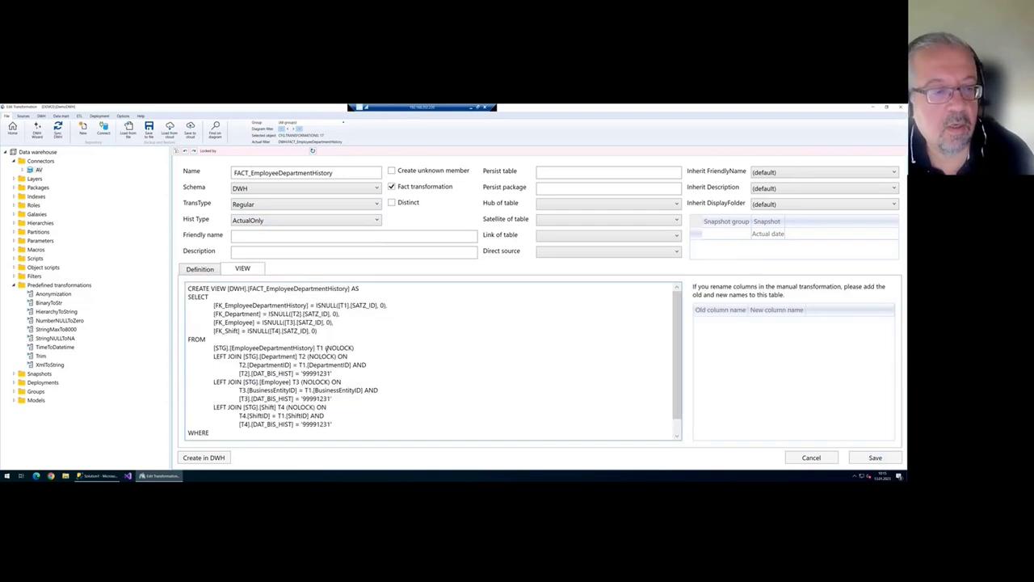
pyautogui.scroll(-1, 307, 373)
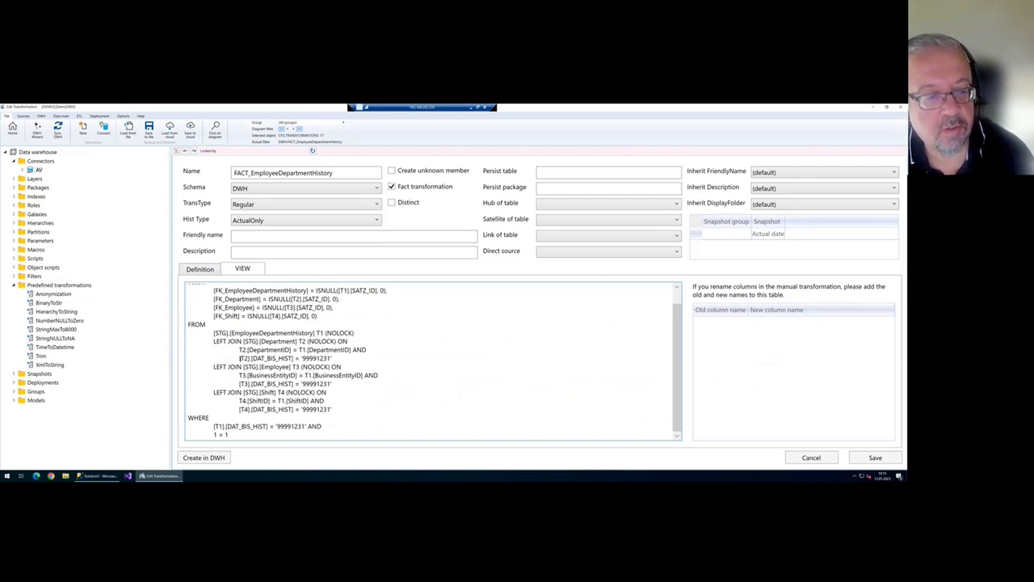
pyautogui.moveTo(240, 358); pyautogui.dragTo(338, 358)
pyautogui.click(278, 366)
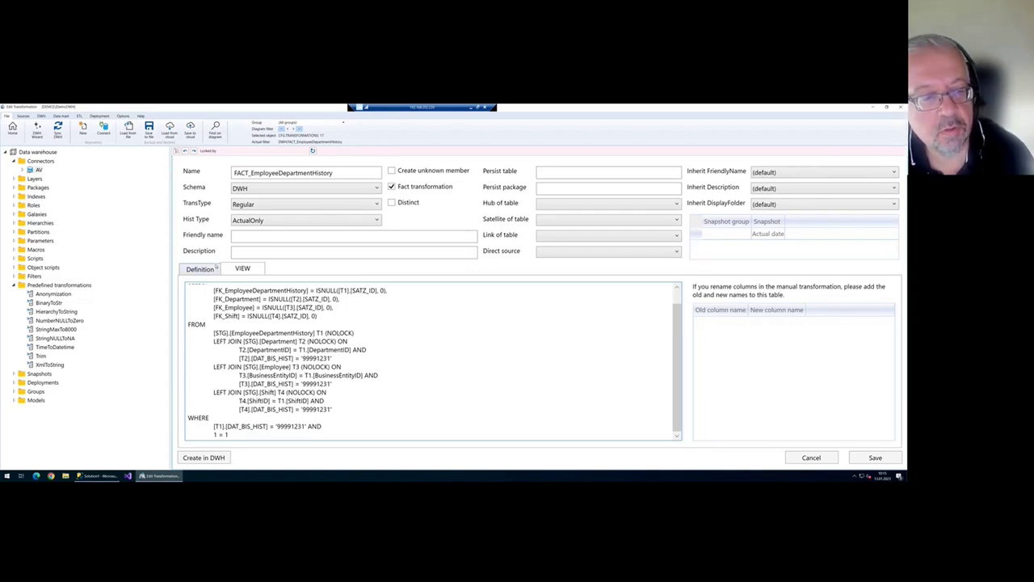
pyautogui.click(199, 268)
pyautogui.click(303, 220)
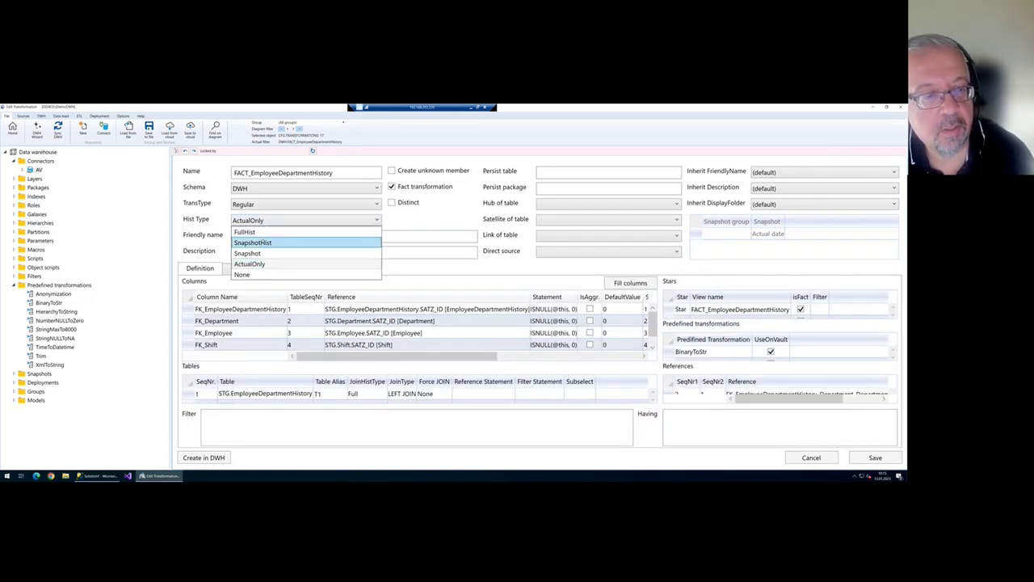
pyautogui.click(269, 253)
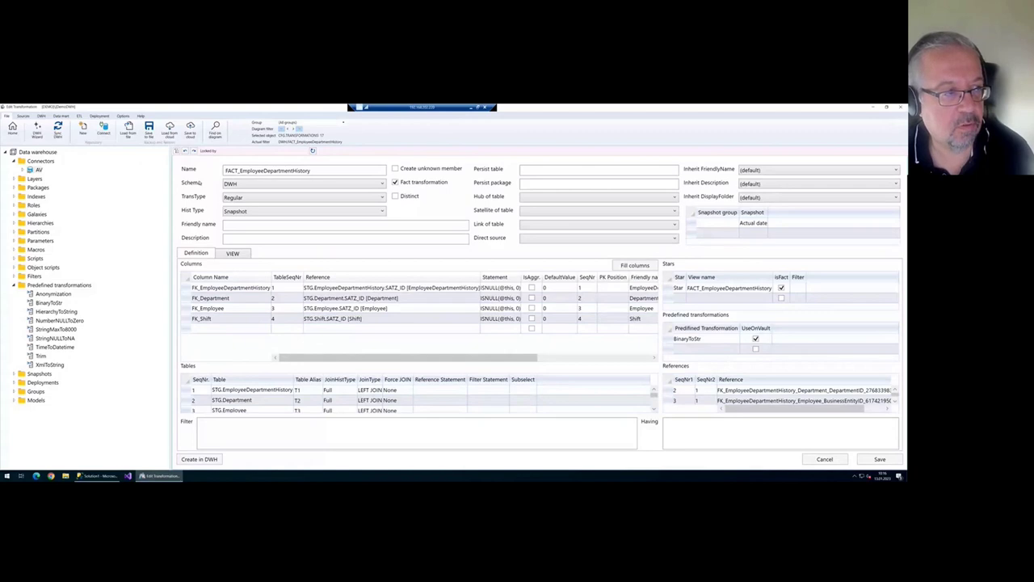
# - Save the fact transformation and remove the flow diagram filter to show all objects
pyautogui.click(12, 129)
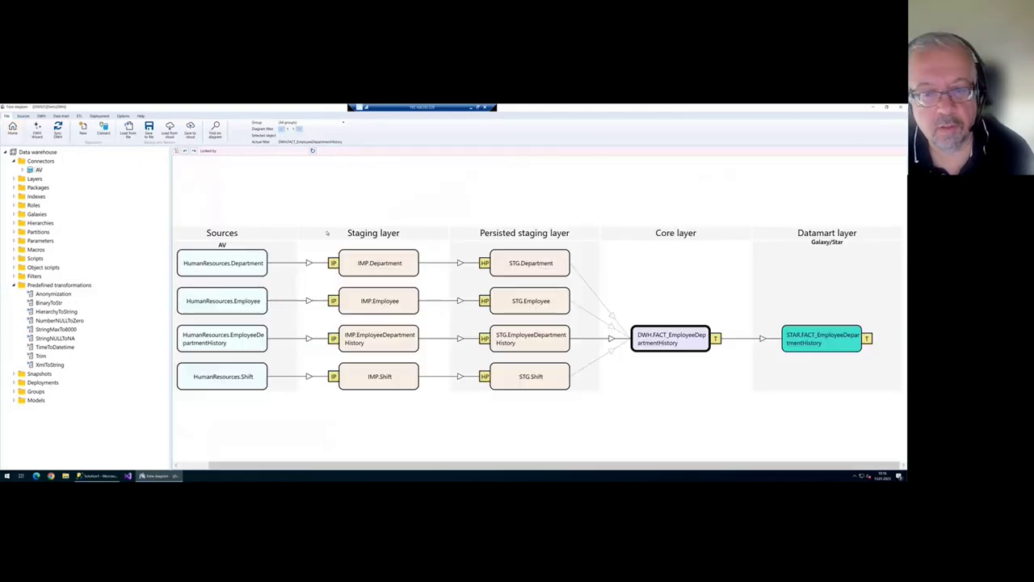
pyautogui.rightClick(665, 285)
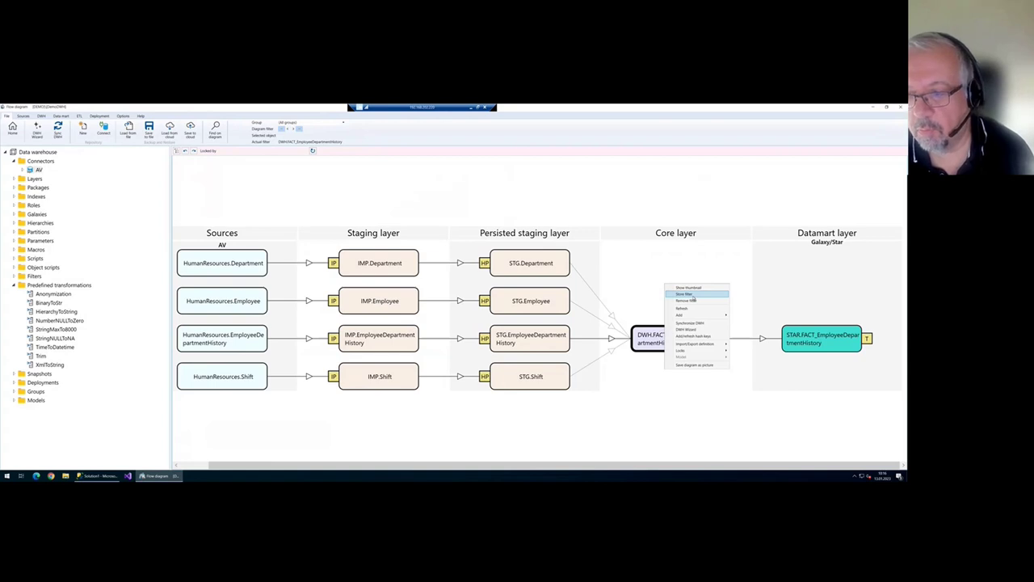
pyautogui.click(702, 301)
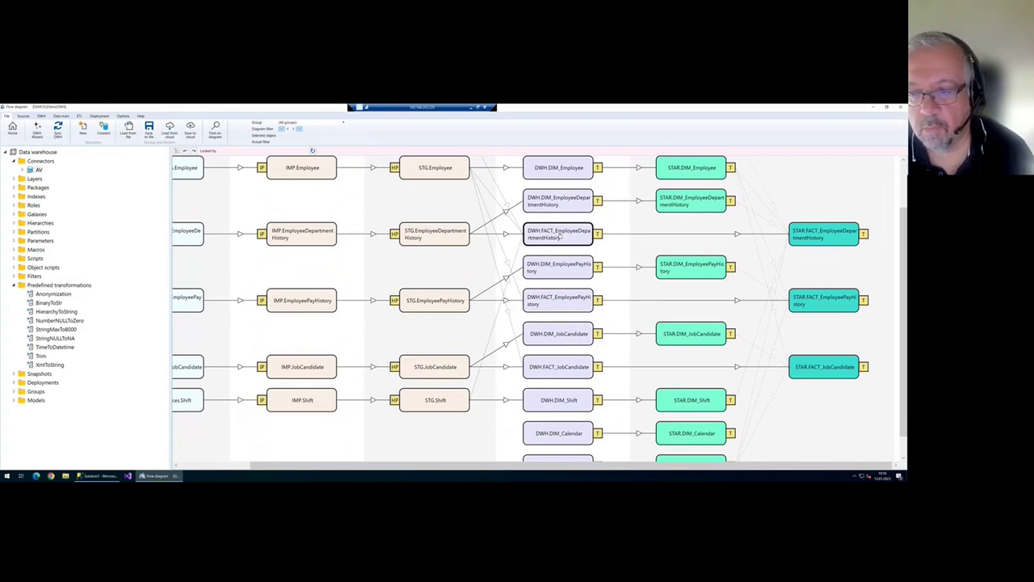
# - Add a persisting step for DWH.FACT_EmployeeDepartmentHistory via Add > Persisting
pyautogui.rightClick(559, 237)
pyautogui.moveTo(606, 277)
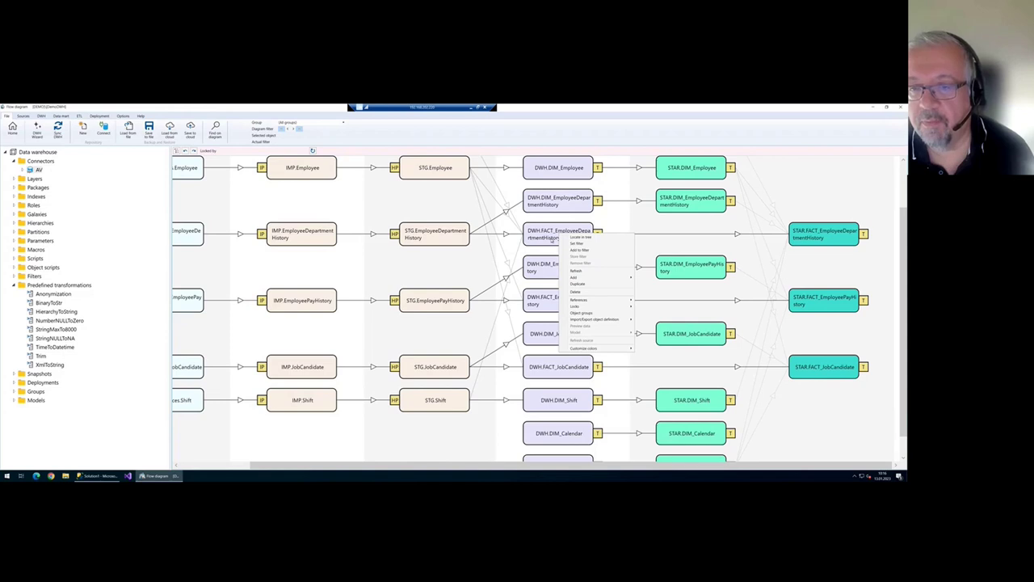
pyautogui.click(552, 240)
pyautogui.scroll(1, 559, 323)
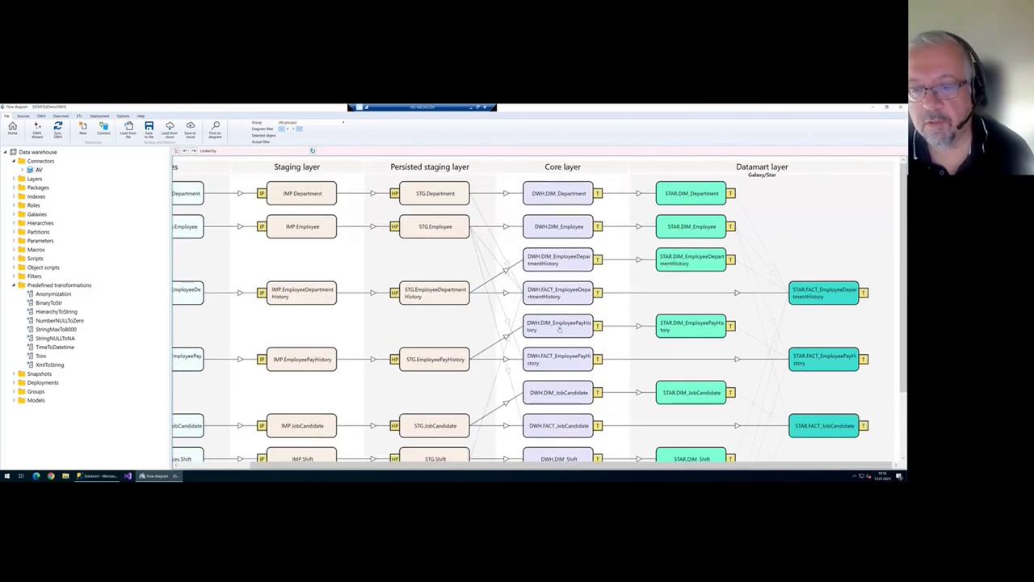
pyautogui.scroll(-1, 559, 329)
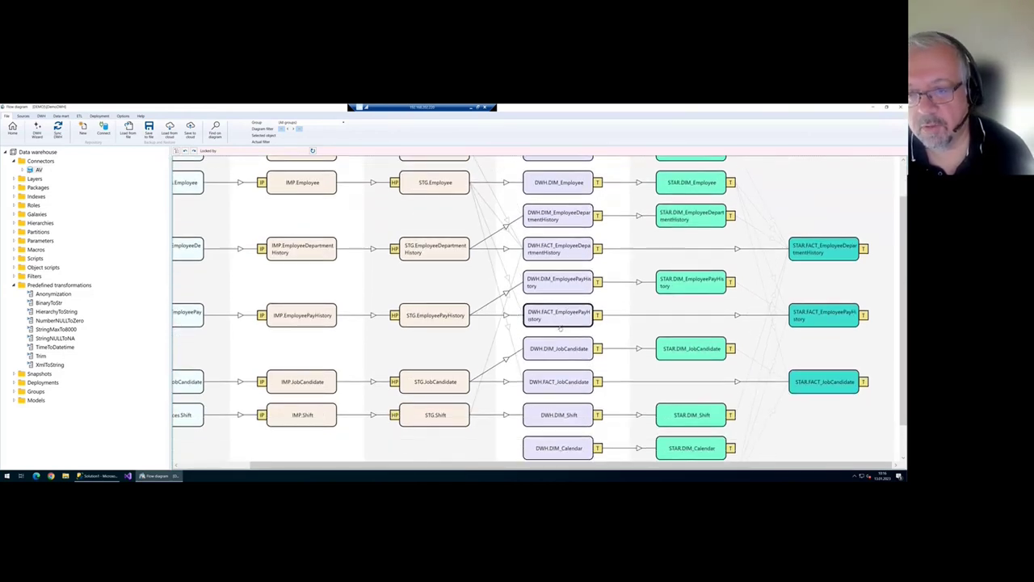
pyautogui.rightClick(563, 254)
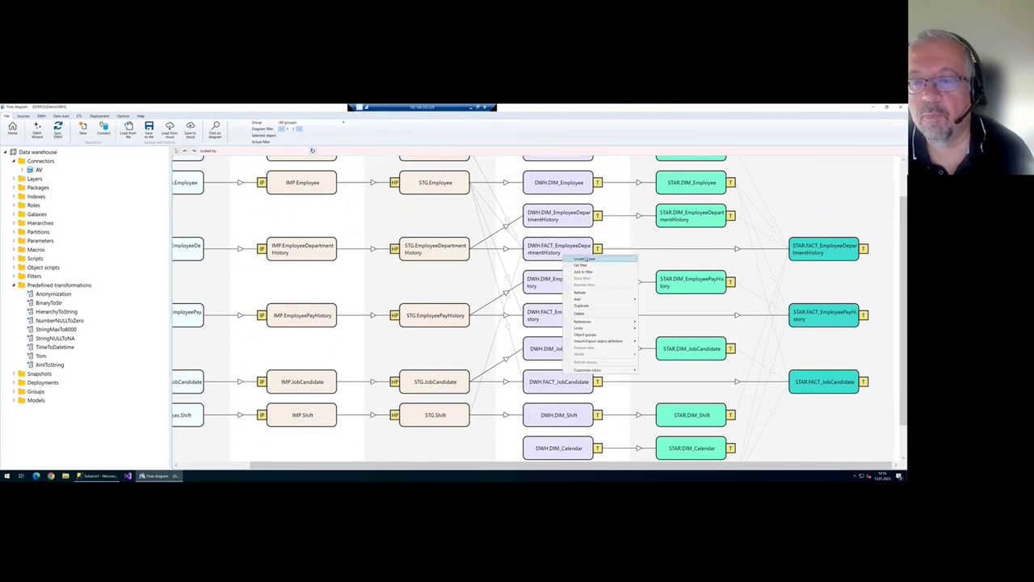
pyautogui.moveTo(603, 301)
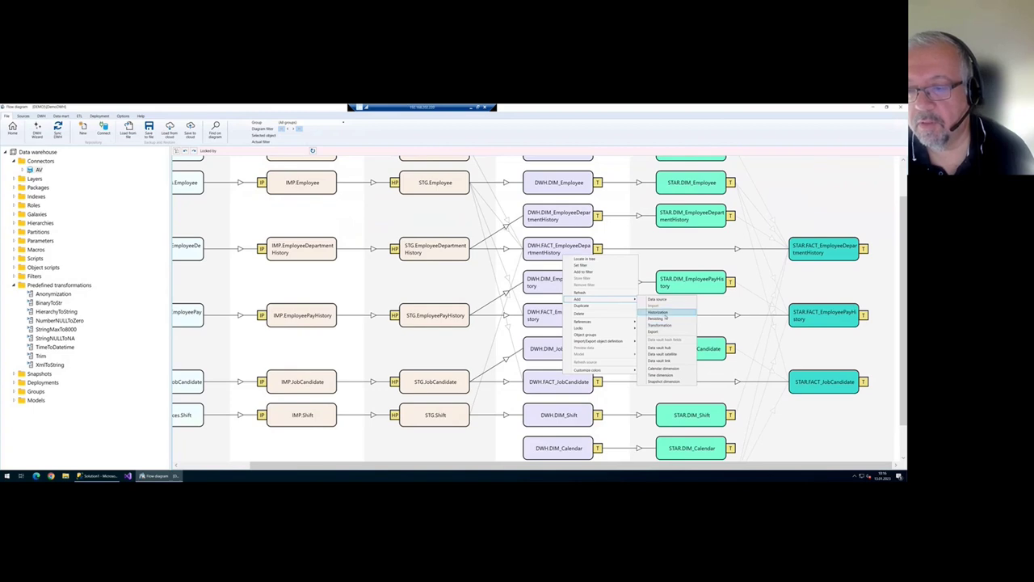
pyautogui.click(659, 318)
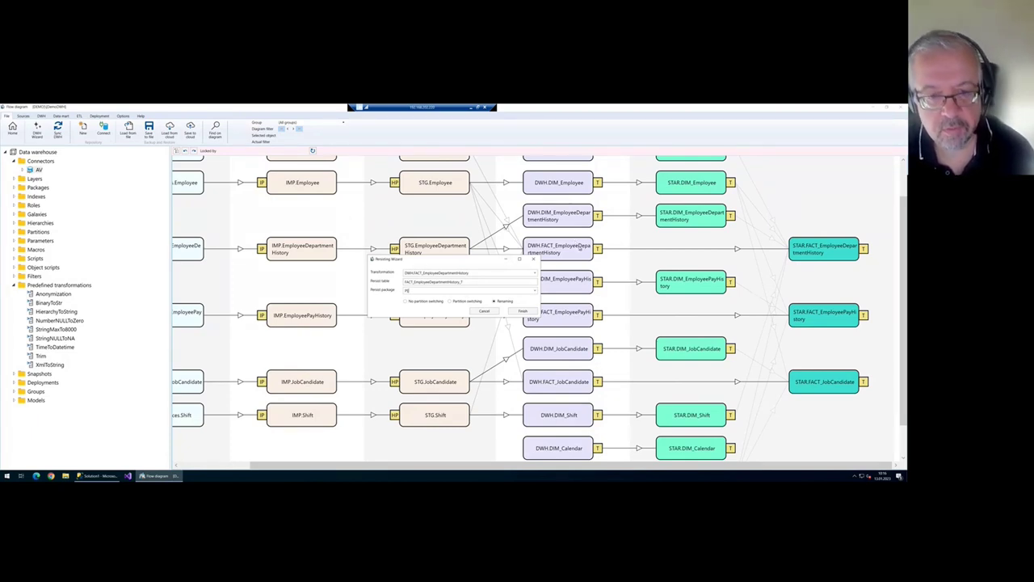
# - Finish the Persisting wizard, run Sync DWH, and open the FACT_EmployeeDepartmentHistory_T definition
pyautogui.click(523, 311)
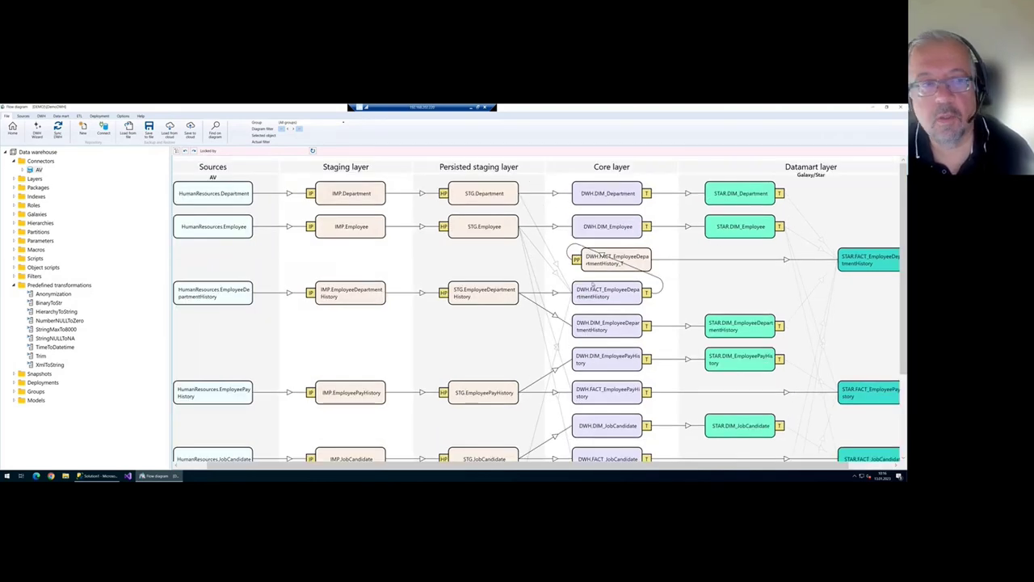
pyautogui.click(57, 132)
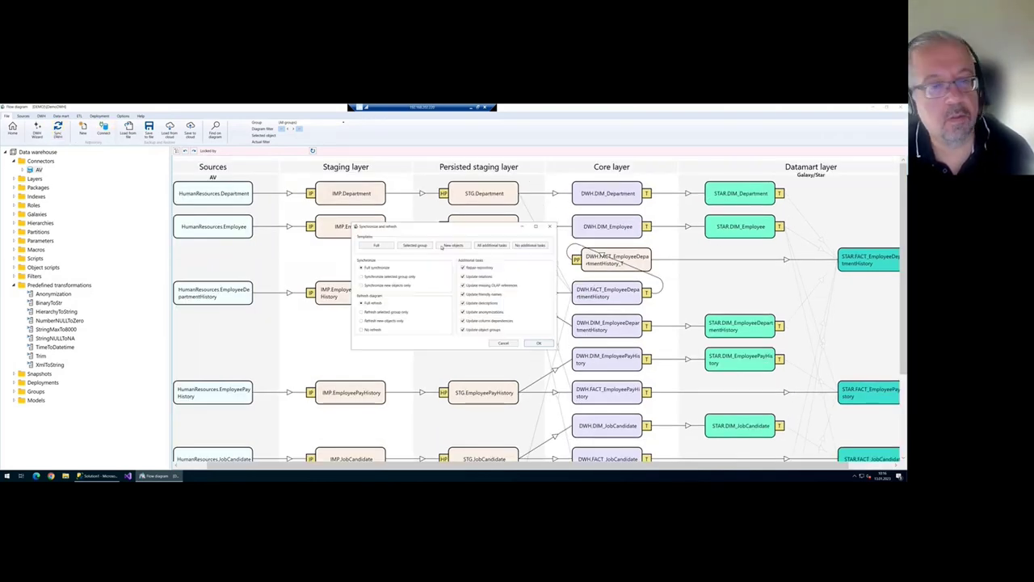
pyautogui.click(537, 343)
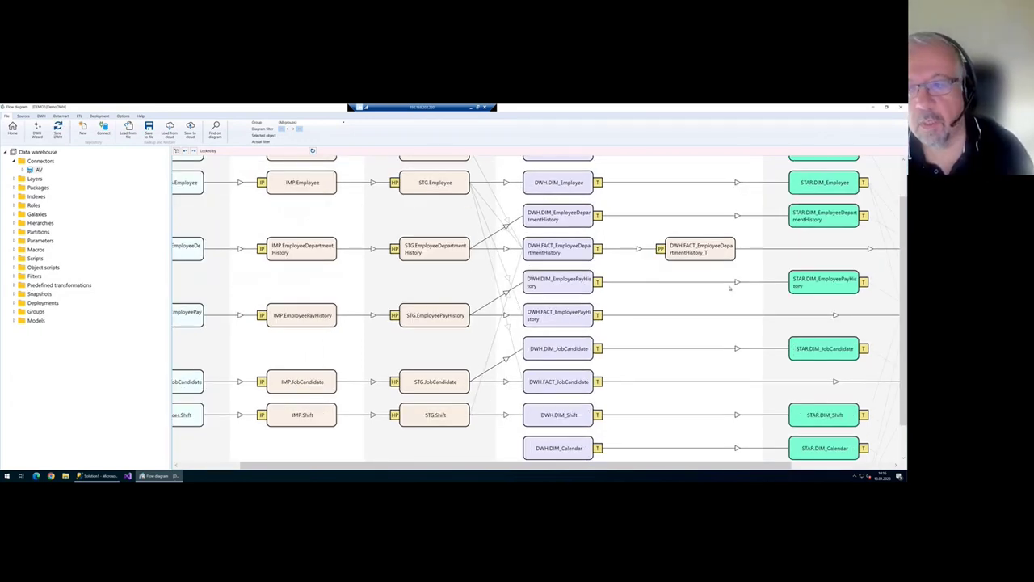
pyautogui.hscroll(3, 582, 340)
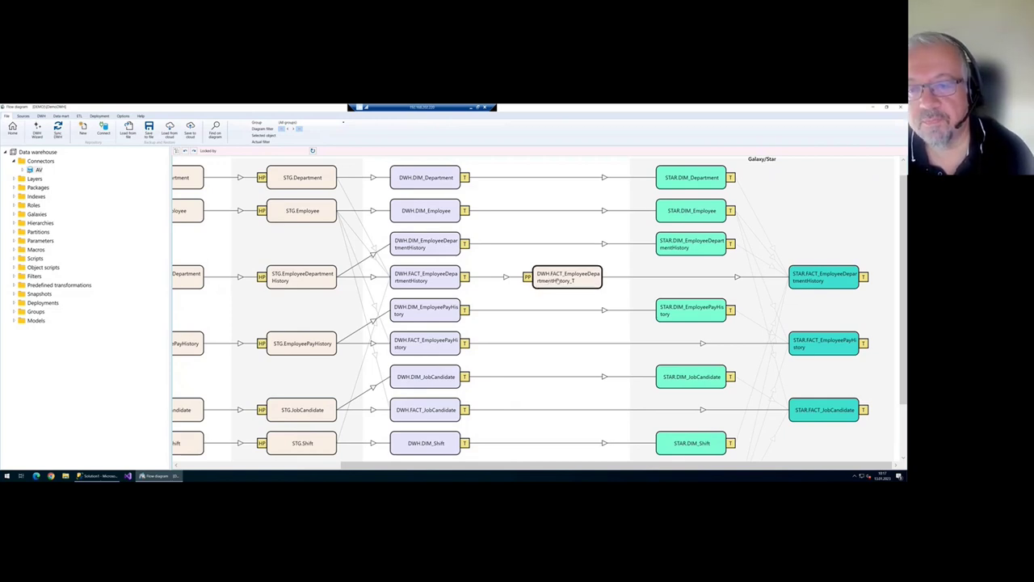
pyautogui.doubleClick(557, 279)
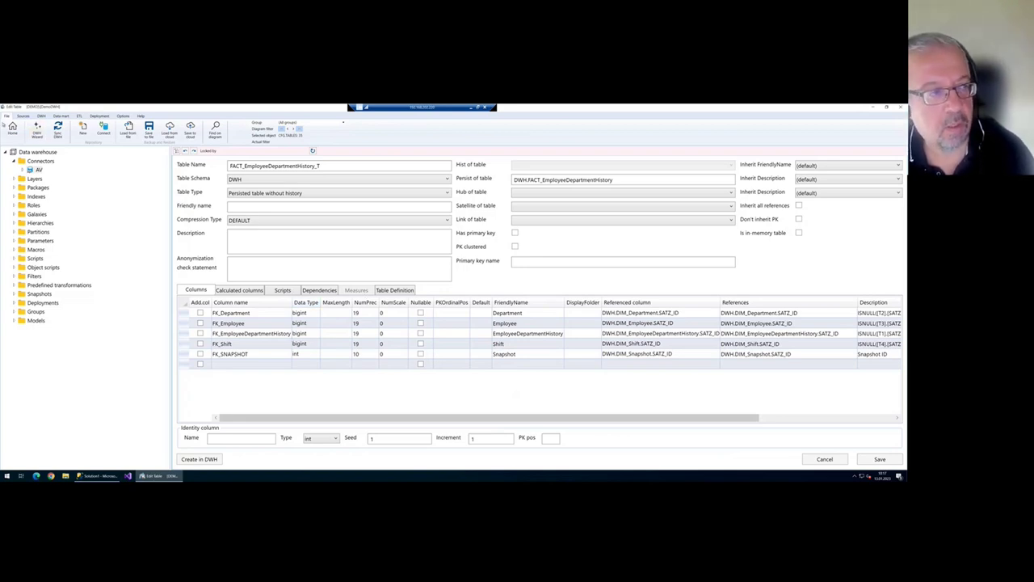
# - Open the PERS1 persisting package for FACT_EmployeeDepartmentHistory_T, keeping load type Full
pyautogui.press('Escape')
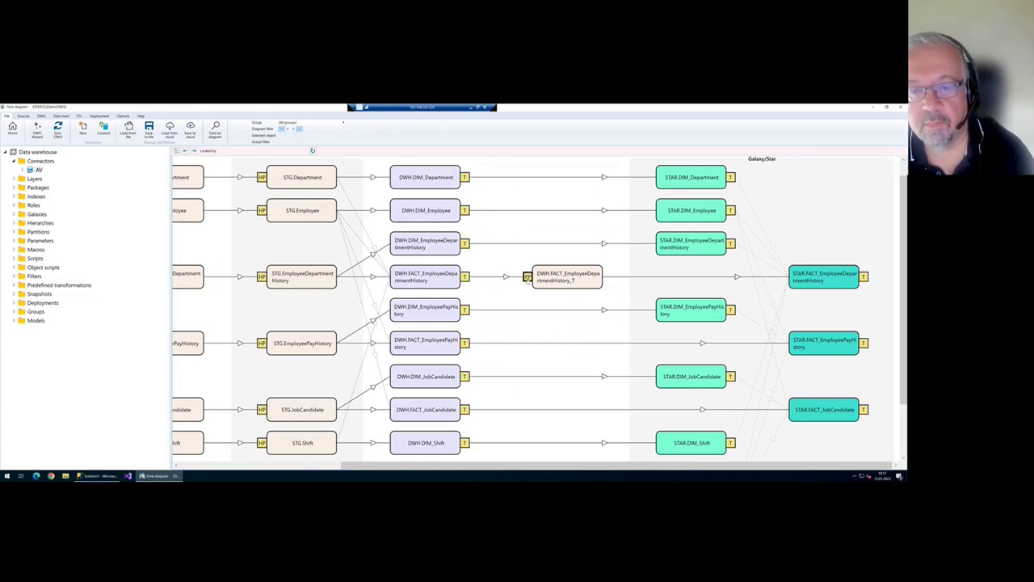
pyautogui.doubleClick(527, 277)
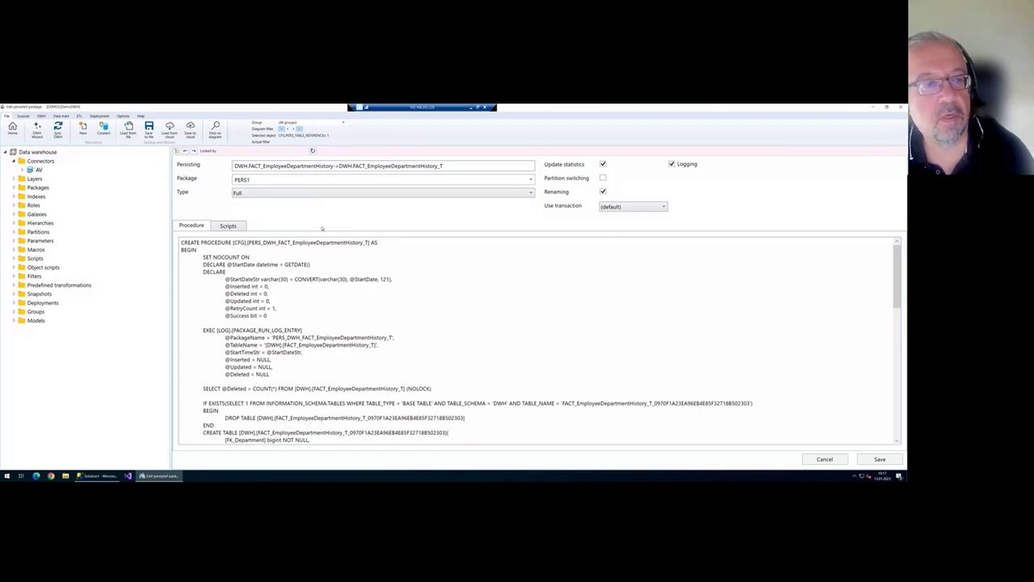
pyautogui.press('Escape')
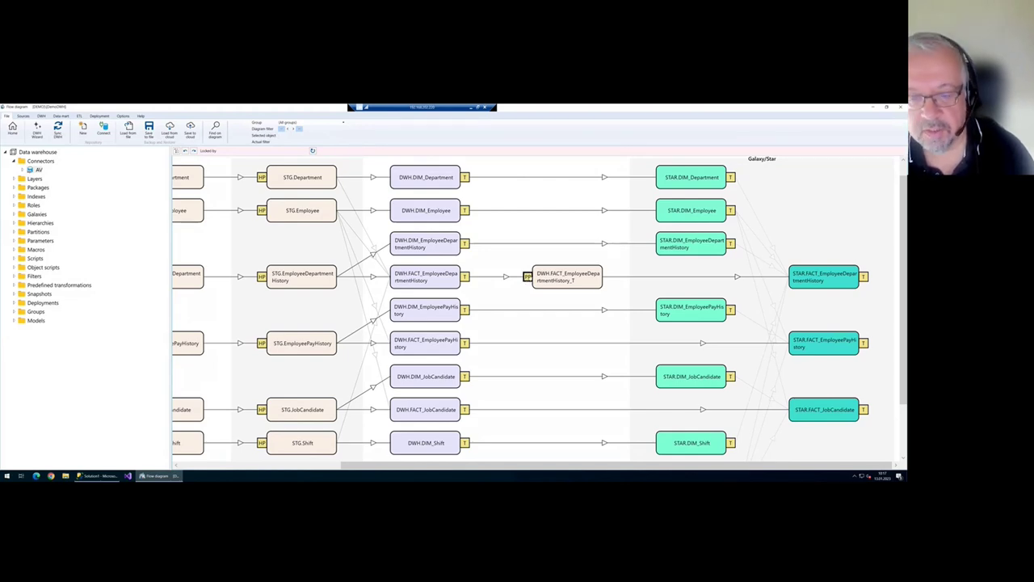
pyautogui.doubleClick(528, 276)
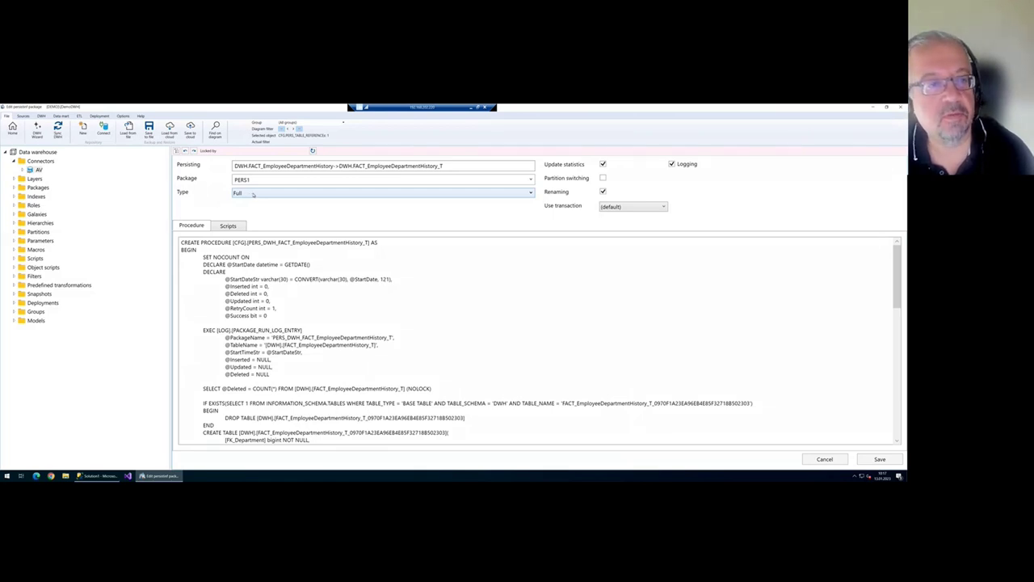
pyautogui.click(253, 195)
pyautogui.click(253, 202)
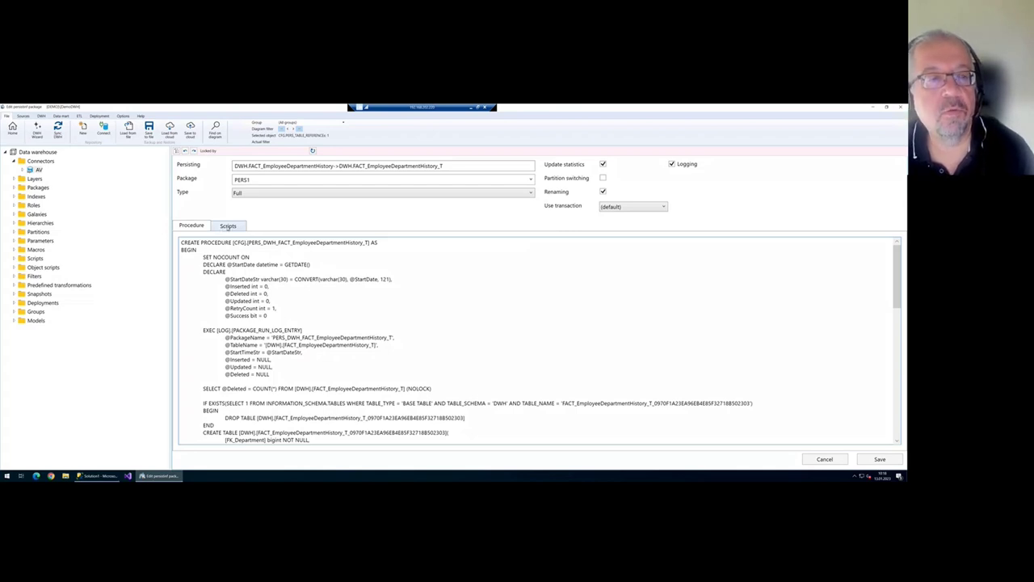
# - Review the persisting load type list and the generated load procedure code without changes
pyautogui.click(270, 195)
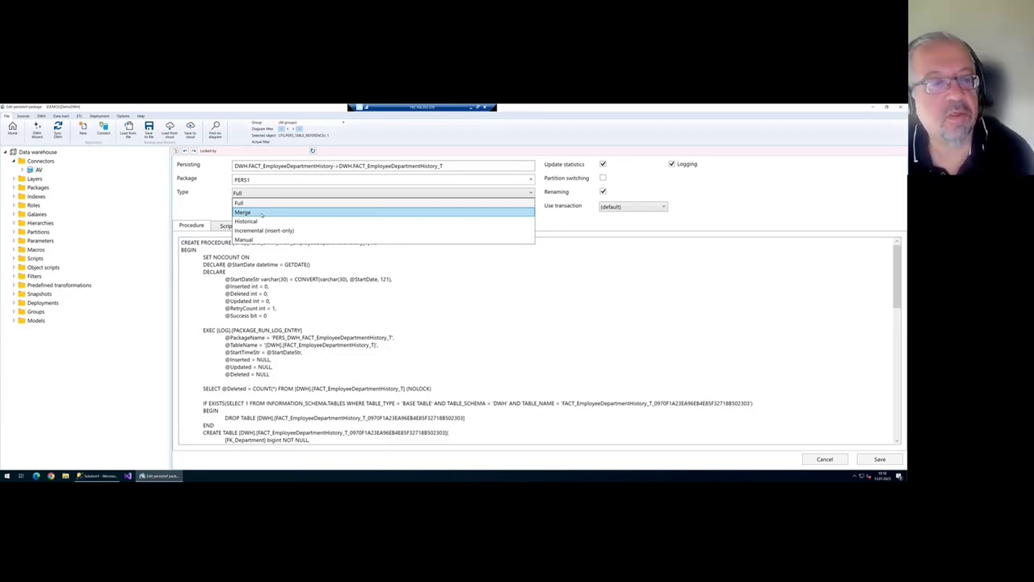
pyautogui.click(395, 306)
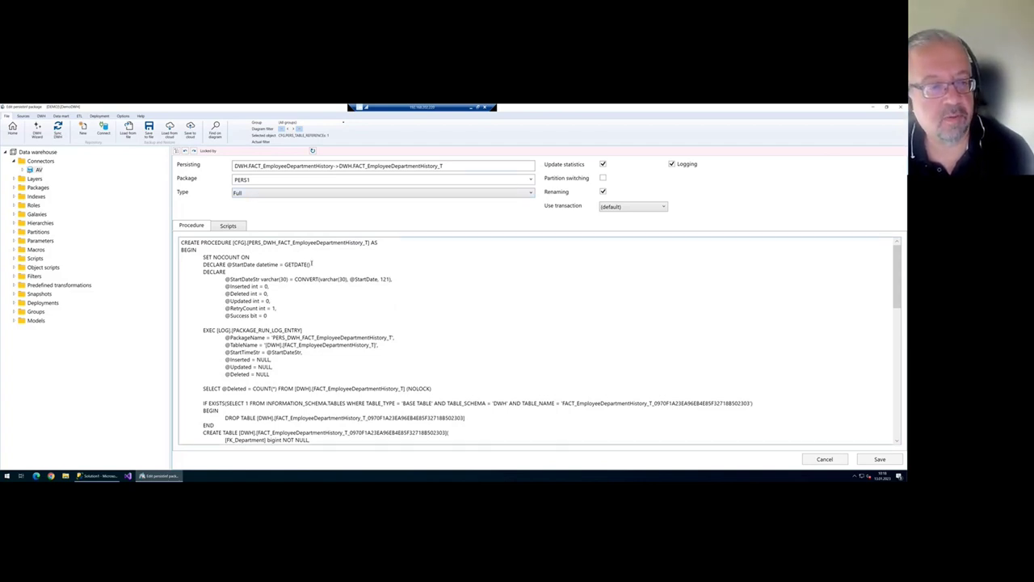
pyautogui.scroll(-2, 331, 275)
pyautogui.scroll(1, 345, 284)
pyautogui.scroll(1, 257, 255)
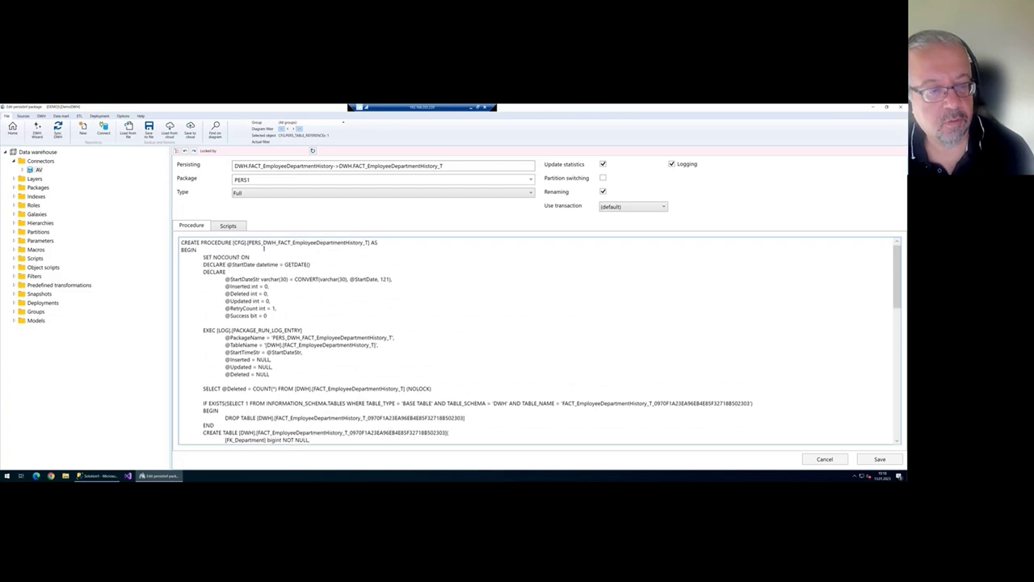
pyautogui.scroll(-15, 312, 266)
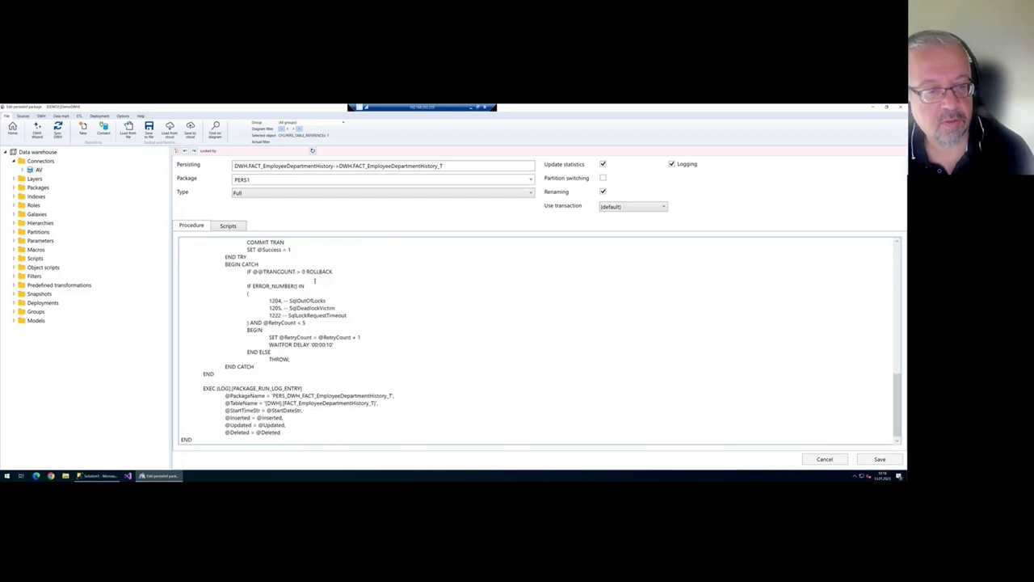
pyautogui.scroll(15, 315, 280)
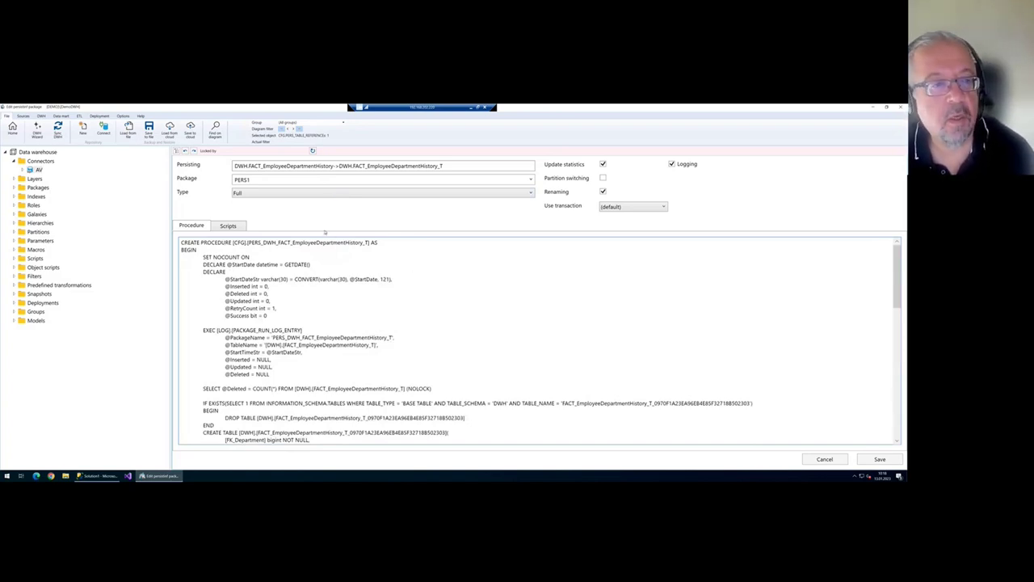
# - Check the empty pre-script area in Scripts, then close the package editor without saving
pyautogui.click(238, 228)
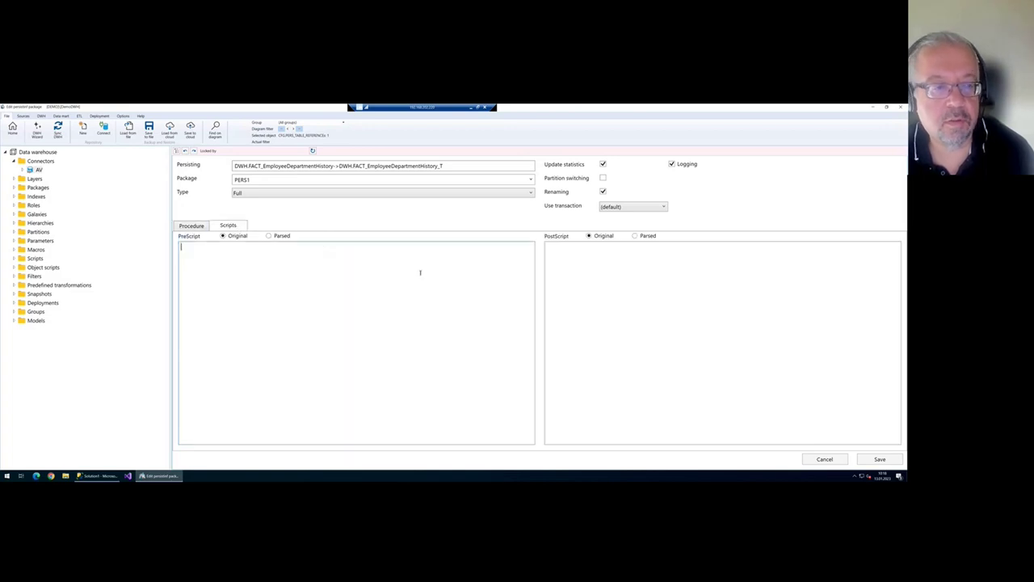
pyautogui.click(385, 284)
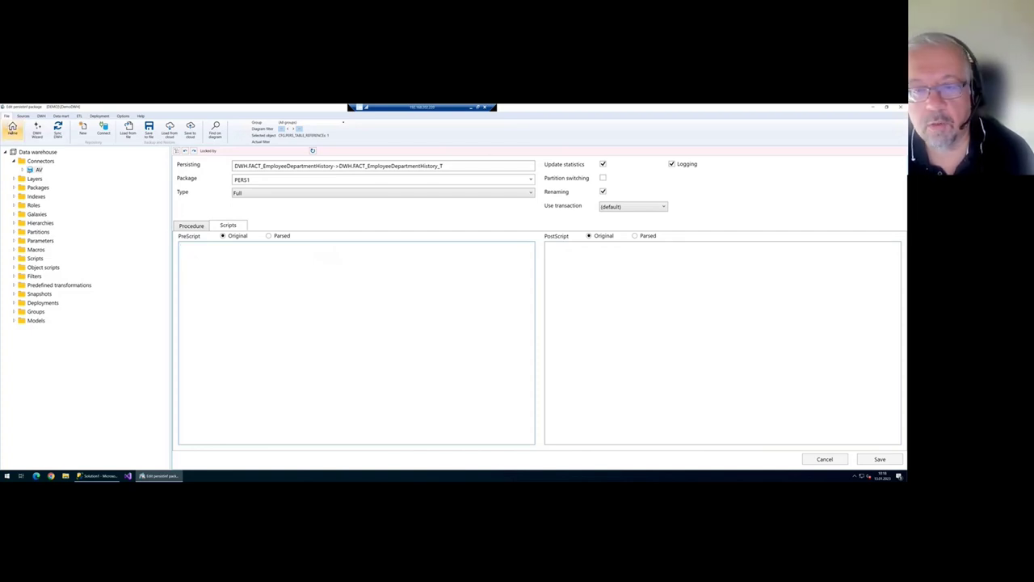
pyautogui.click(13, 130)
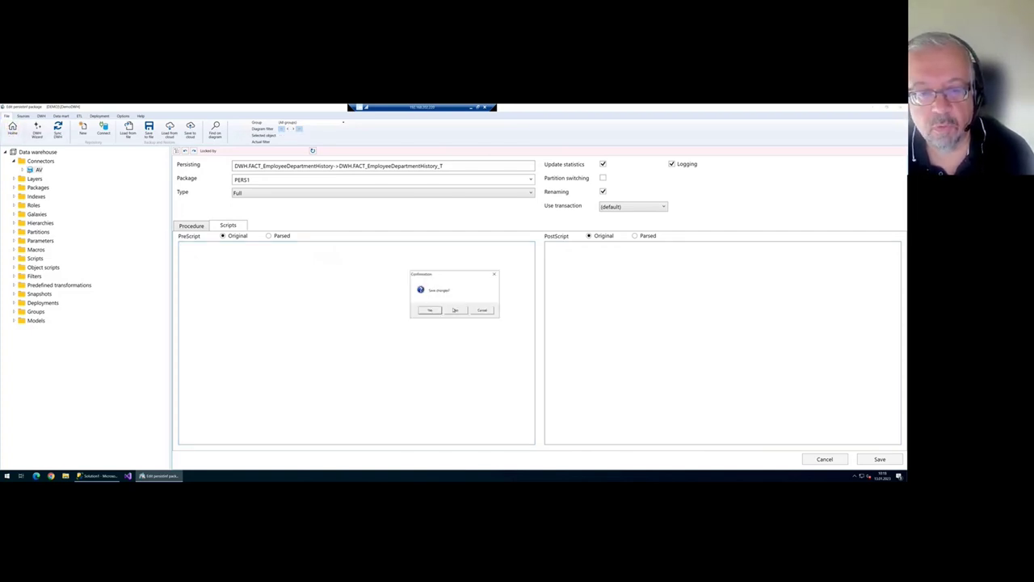
pyautogui.click(455, 311)
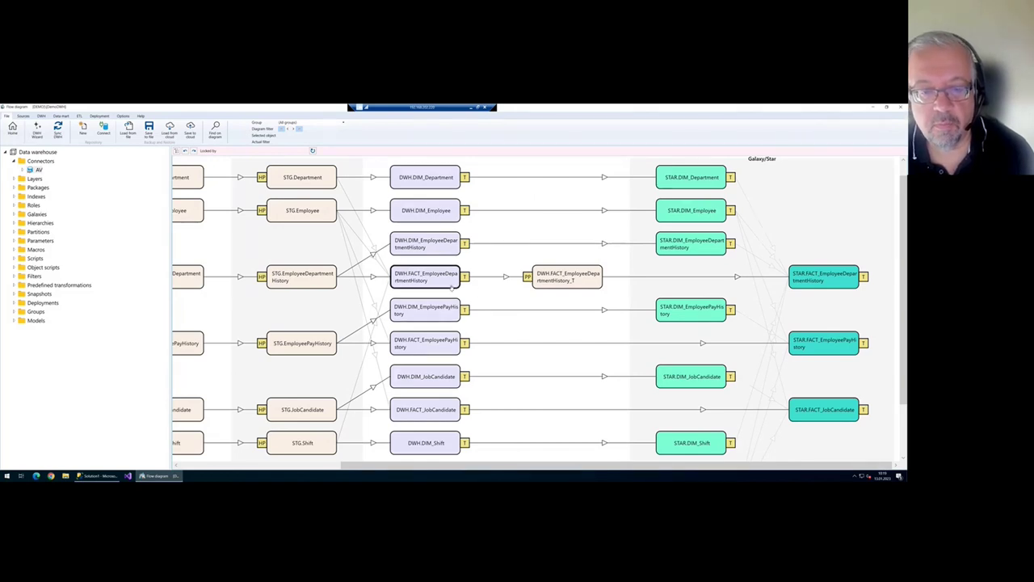
# - Persist DWH.FACT_EmployeePayHistory into FACT_EmployeePayHistory_T using the persist package
pyautogui.rightClick(438, 350)
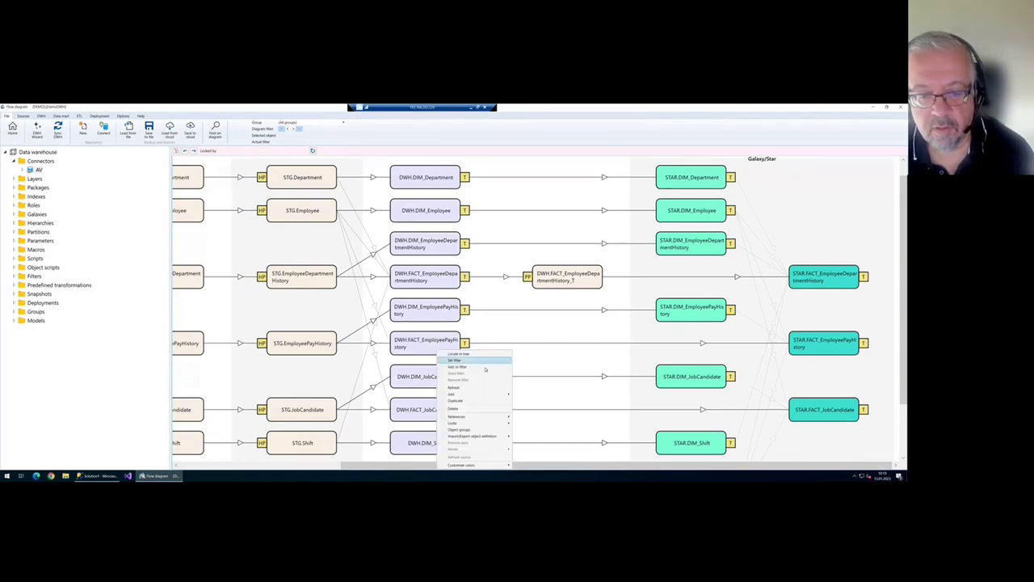
pyautogui.moveTo(484, 396)
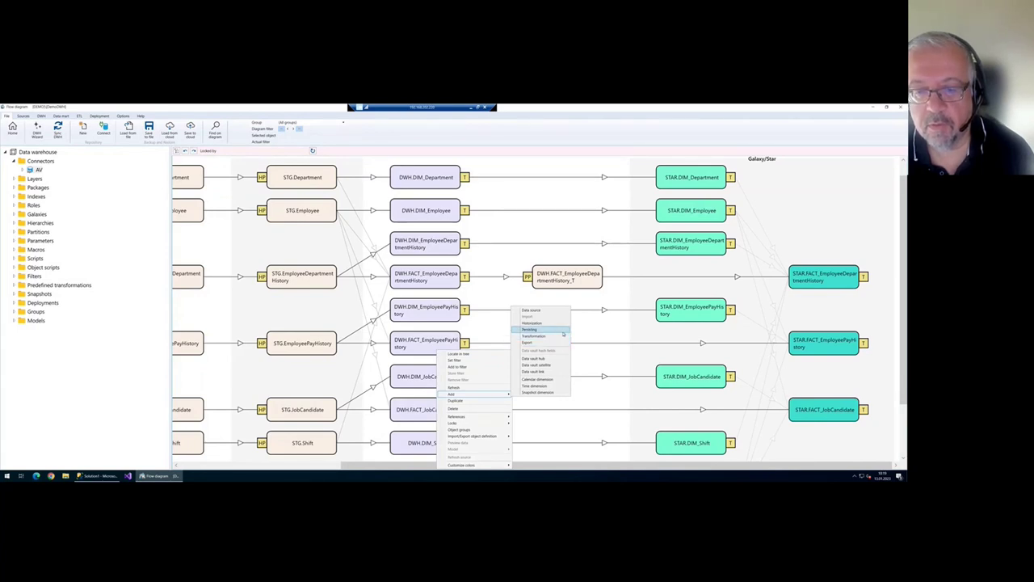
pyautogui.click(557, 329)
pyautogui.click(535, 290)
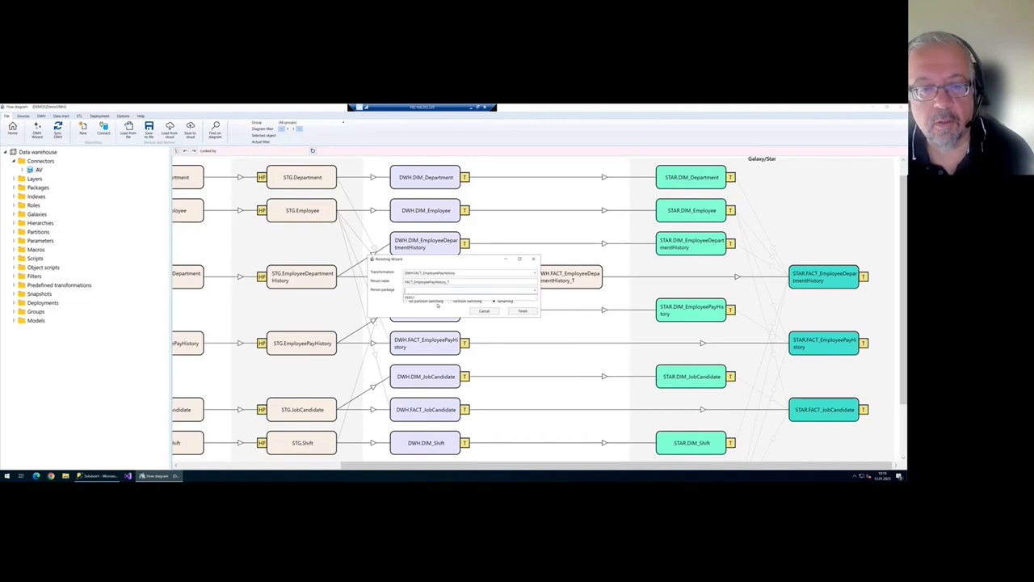
pyautogui.click(509, 298)
pyautogui.click(522, 311)
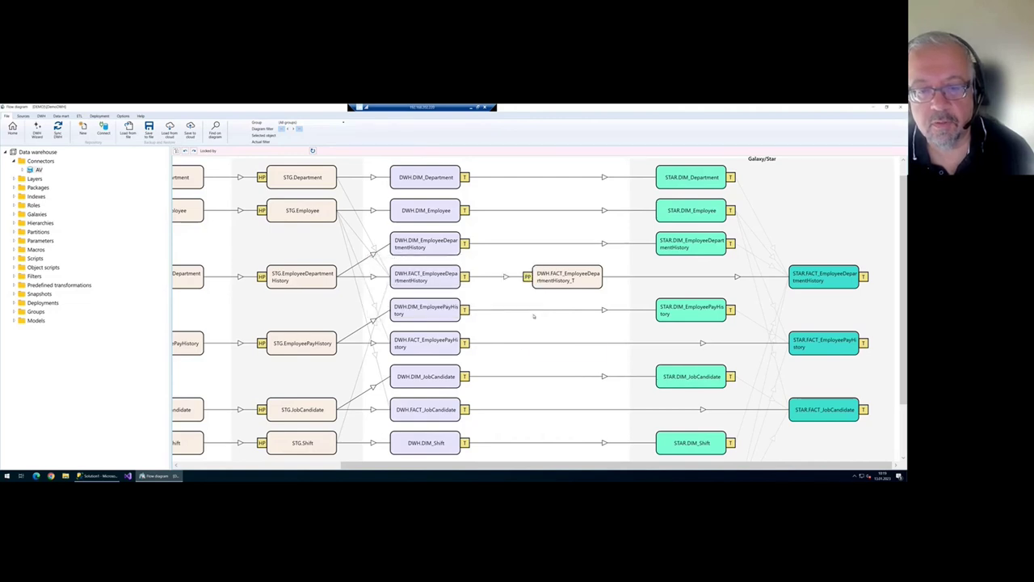
# - Persist DWH.FACT_JobCandidate into FACT_JobCandidate_T, then reopen the FACT_EmployeeDepartmentHistory transformation
pyautogui.rightClick(441, 417)
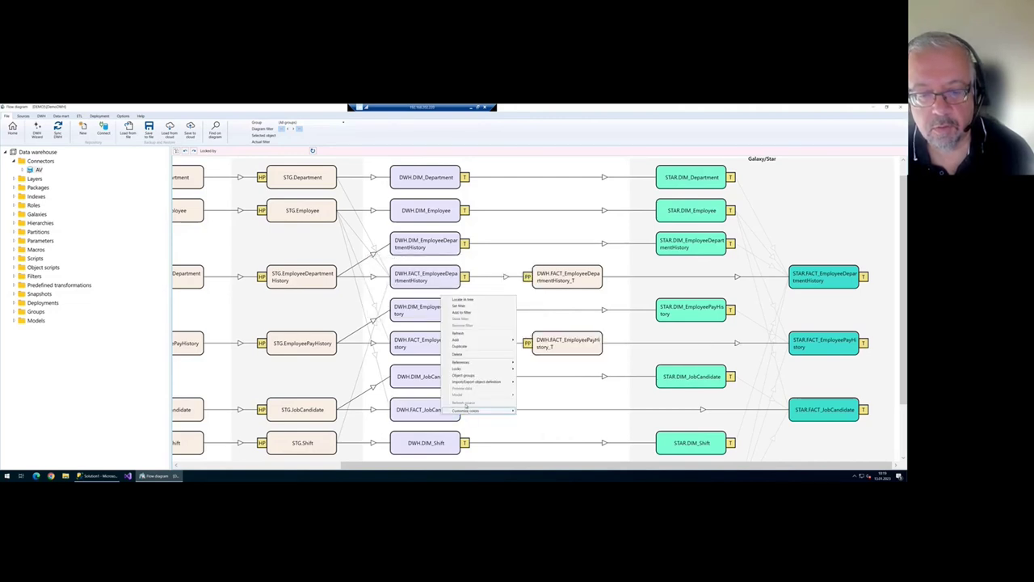
pyautogui.moveTo(484, 339)
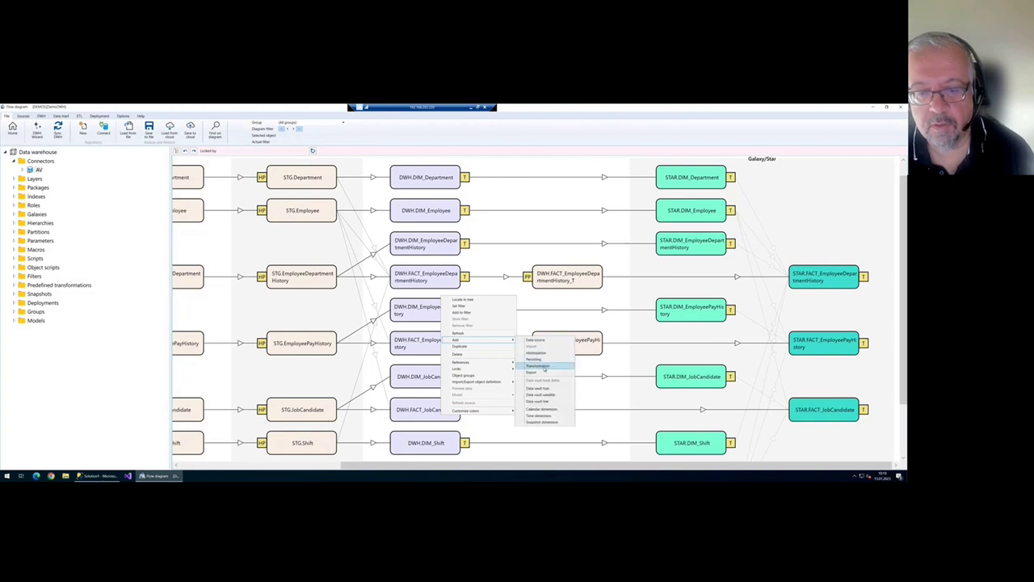
pyautogui.click(537, 359)
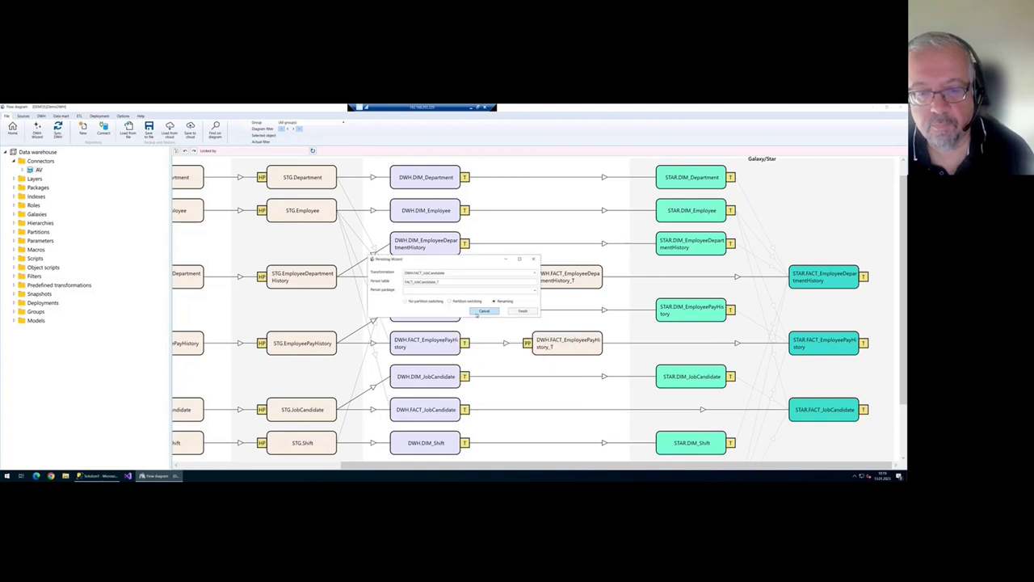
pyautogui.click(529, 293)
pyautogui.click(525, 298)
pyautogui.click(529, 313)
pyautogui.click(442, 284)
pyautogui.doubleClick(443, 284)
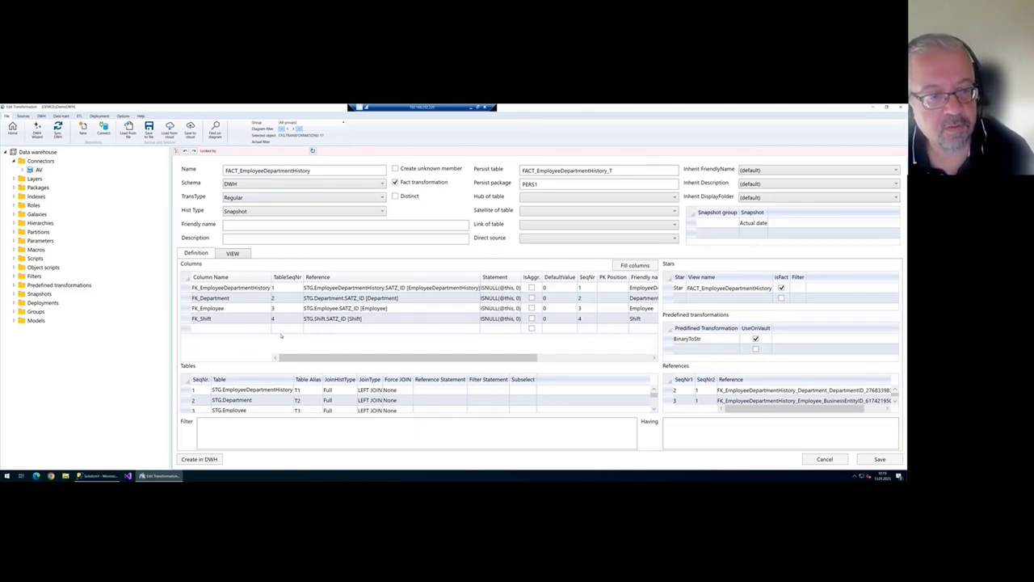
# - Add StartDate and EndDate columns referencing table 1, STG.EmployeeDepartmentHistory
pyautogui.click(296, 329)
pyautogui.click(299, 329)
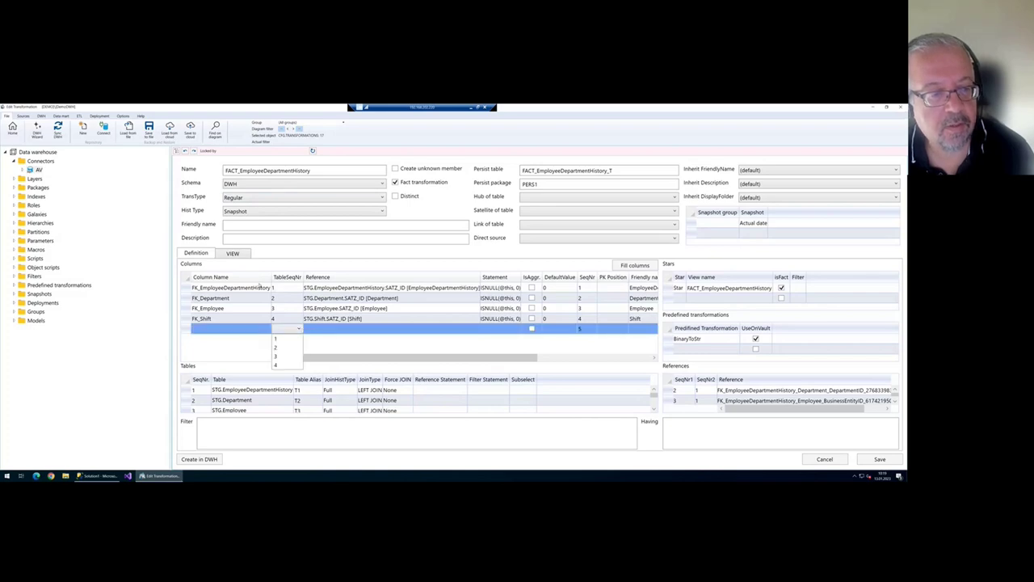
pyautogui.click(278, 338)
pyautogui.click(332, 330)
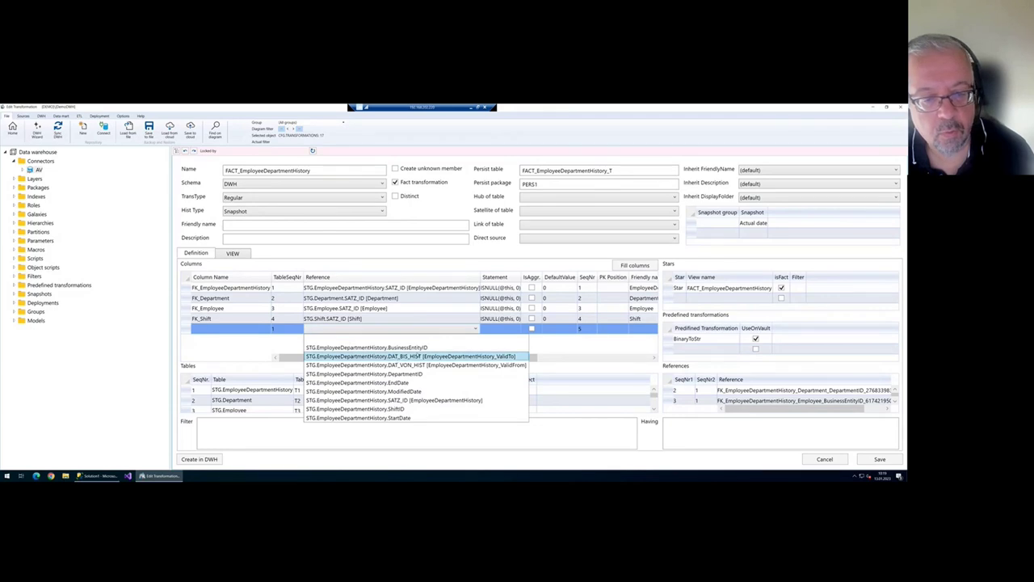
pyautogui.click(440, 418)
pyautogui.click(292, 340)
pyautogui.click(296, 339)
pyautogui.click(290, 350)
pyautogui.click(380, 338)
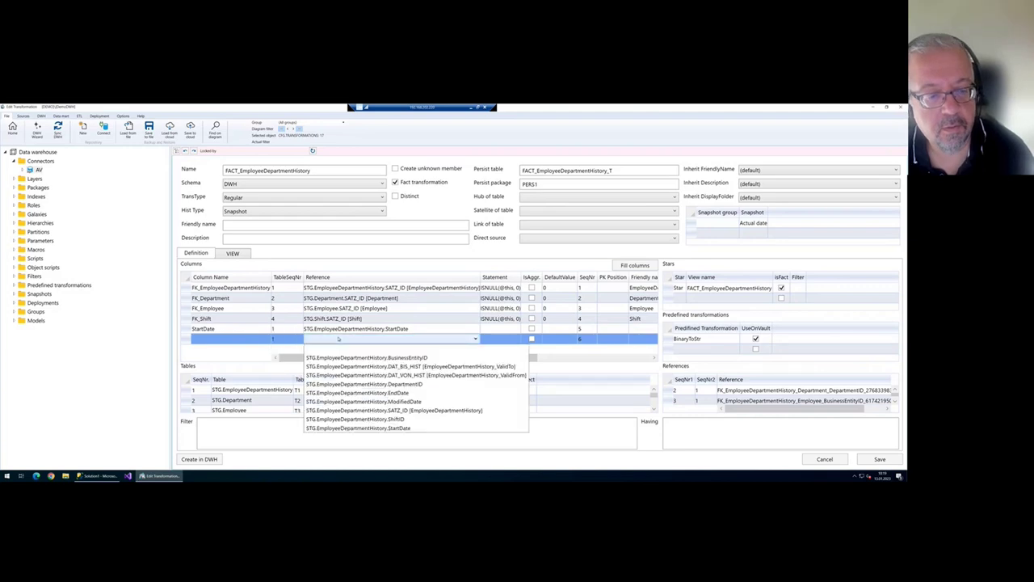
pyautogui.click(412, 393)
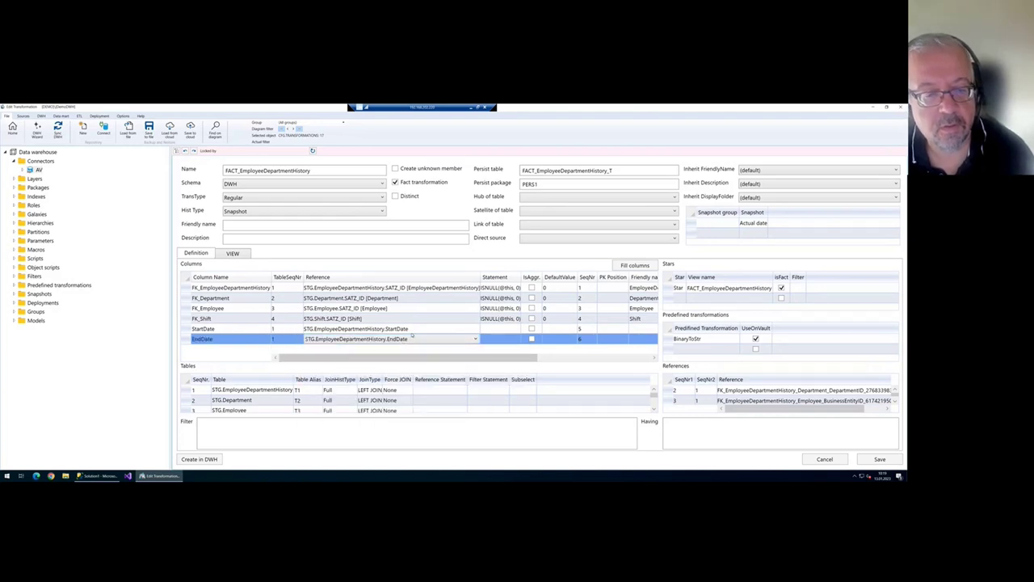
# - Leave the StartDate statement unchanged and save the transformation
pyautogui.click(490, 330)
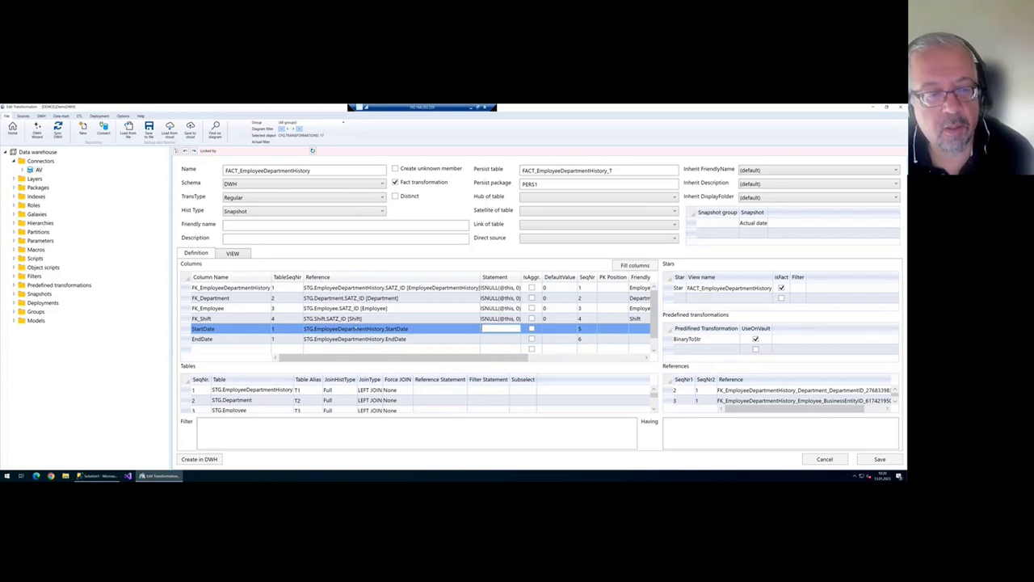
pyautogui.click(881, 461)
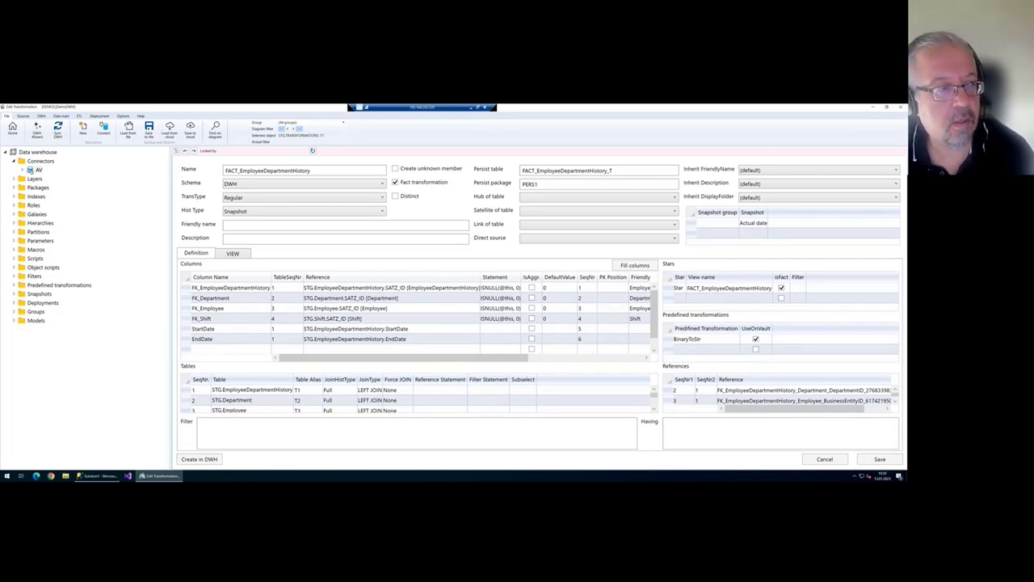
pyautogui.click(12, 128)
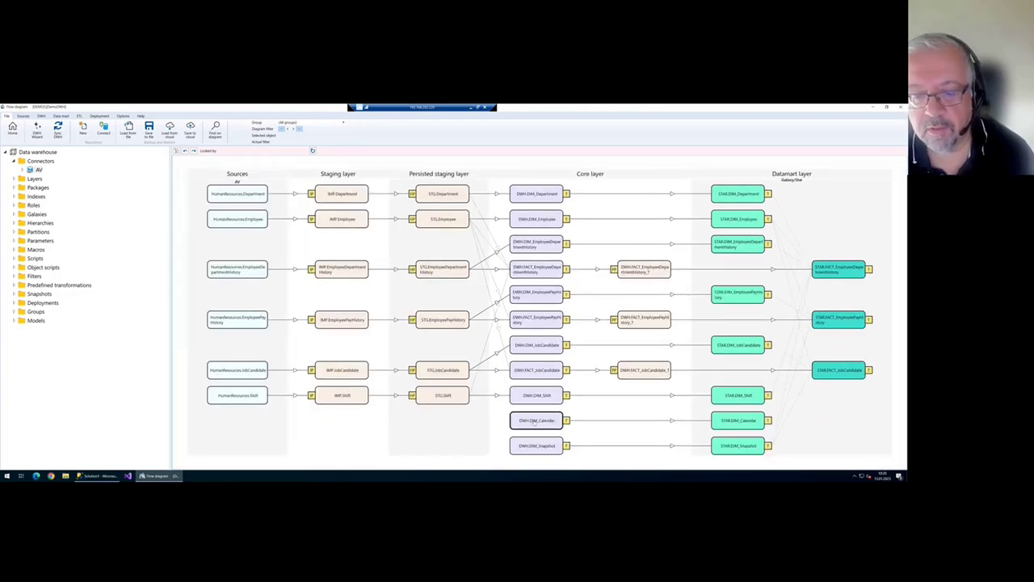
pyautogui.doubleClick(539, 421)
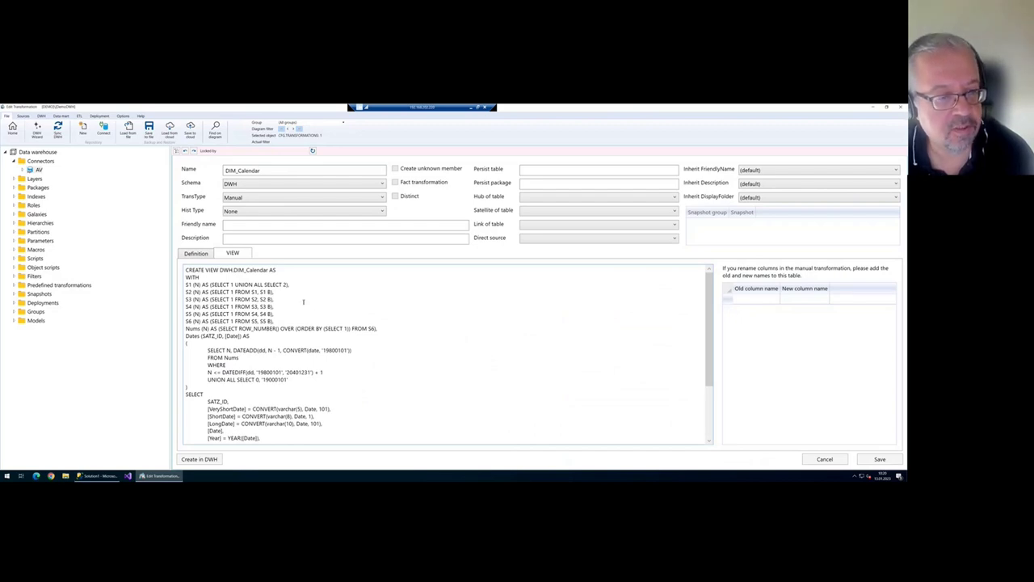
pyautogui.scroll(-4, 303, 305)
pyautogui.scroll(4, 304, 309)
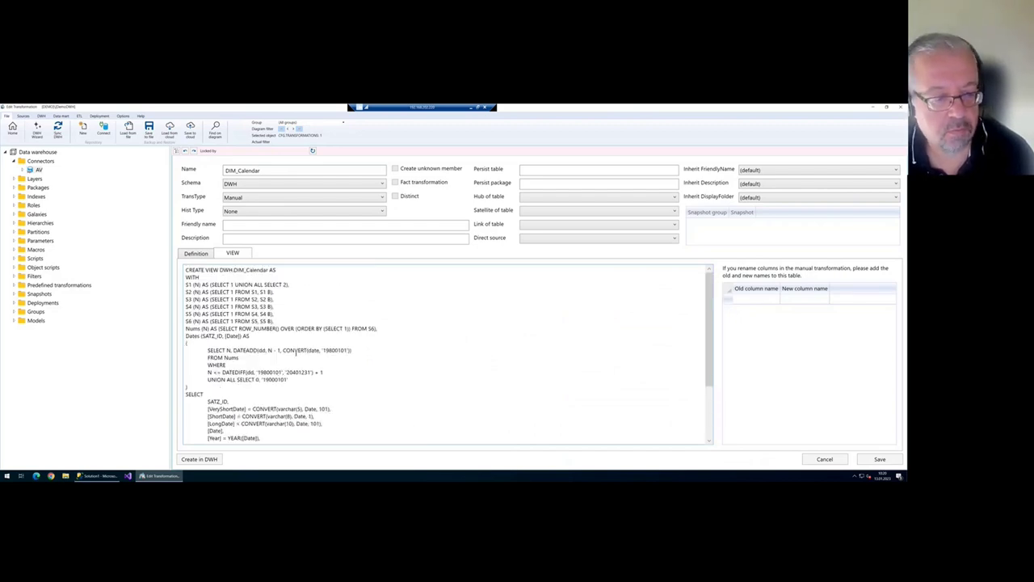
pyautogui.scroll(-4, 296, 352)
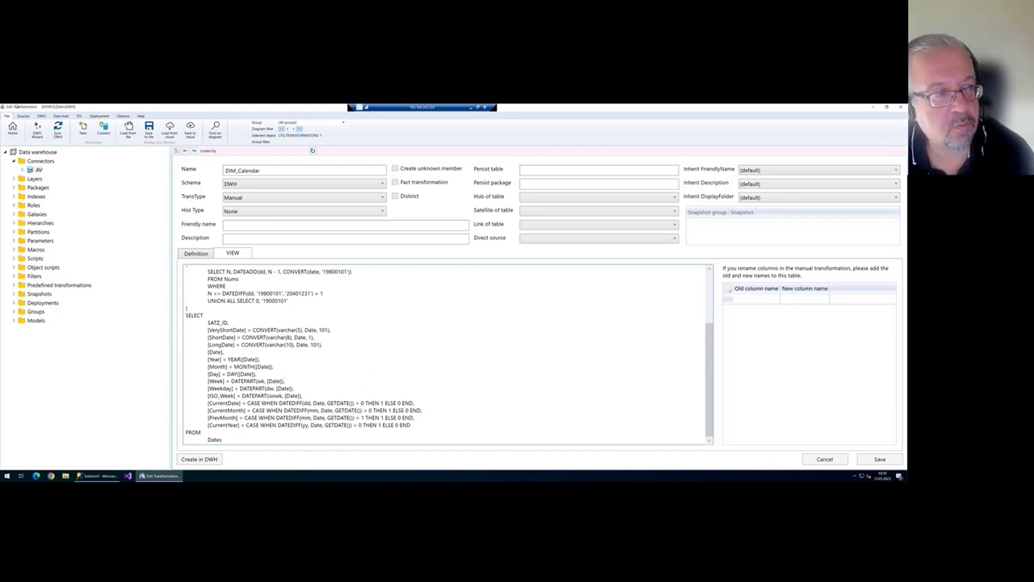
pyautogui.press('Escape')
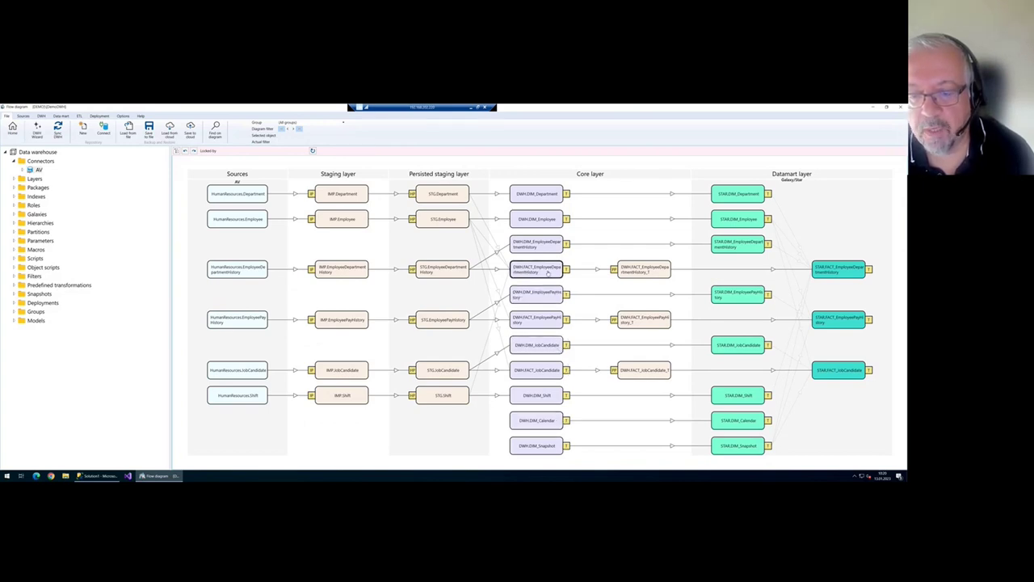
pyautogui.doubleClick(548, 268)
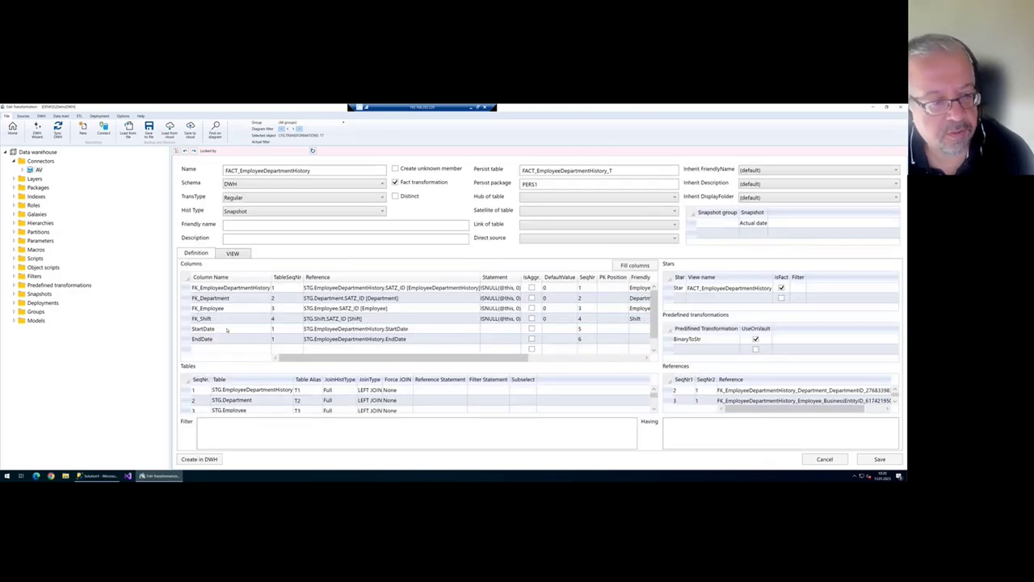
pyautogui.click(224, 329)
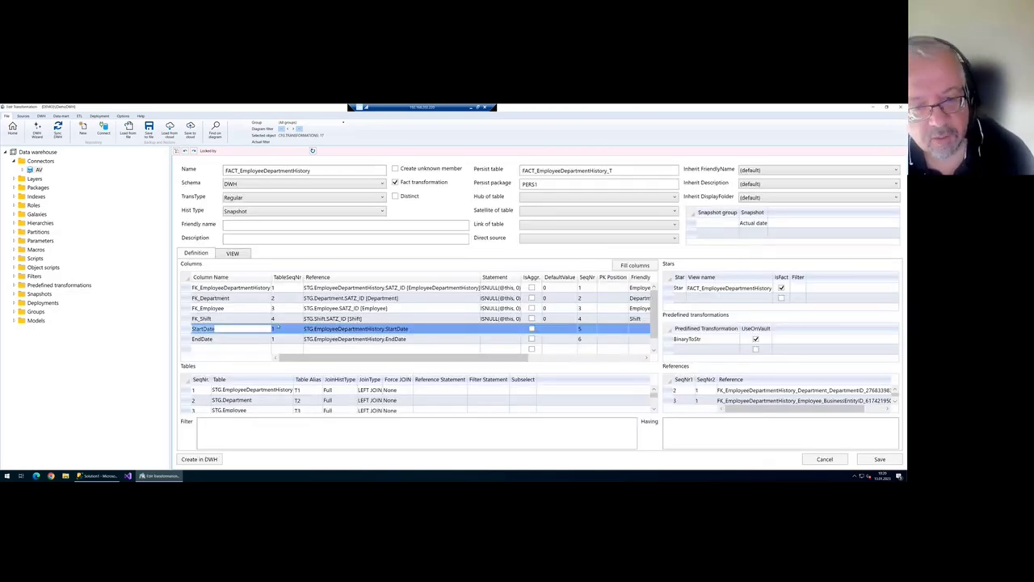
pyautogui.press('Escape')
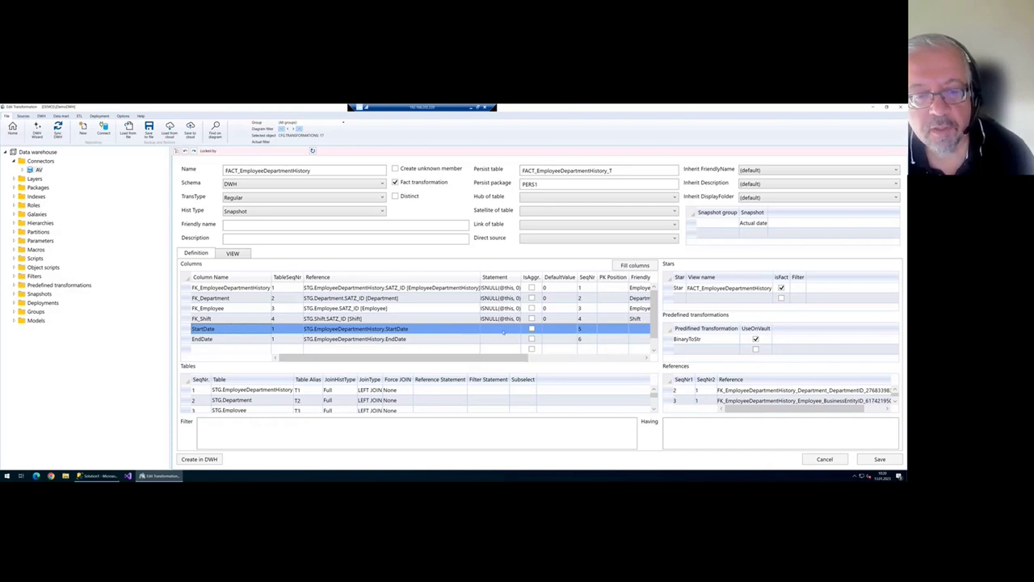
pyautogui.click(501, 329)
pyautogui.write('@Date2ID([T1].[StartDate])')
pyautogui.click(506, 340)
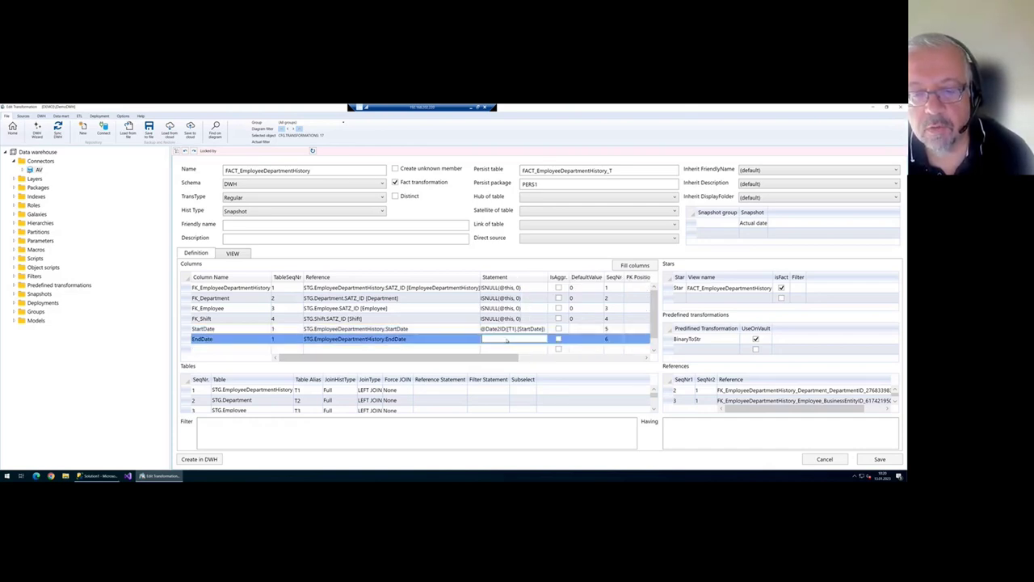
pyautogui.write('@Date2ID([T1].[EndDate])')
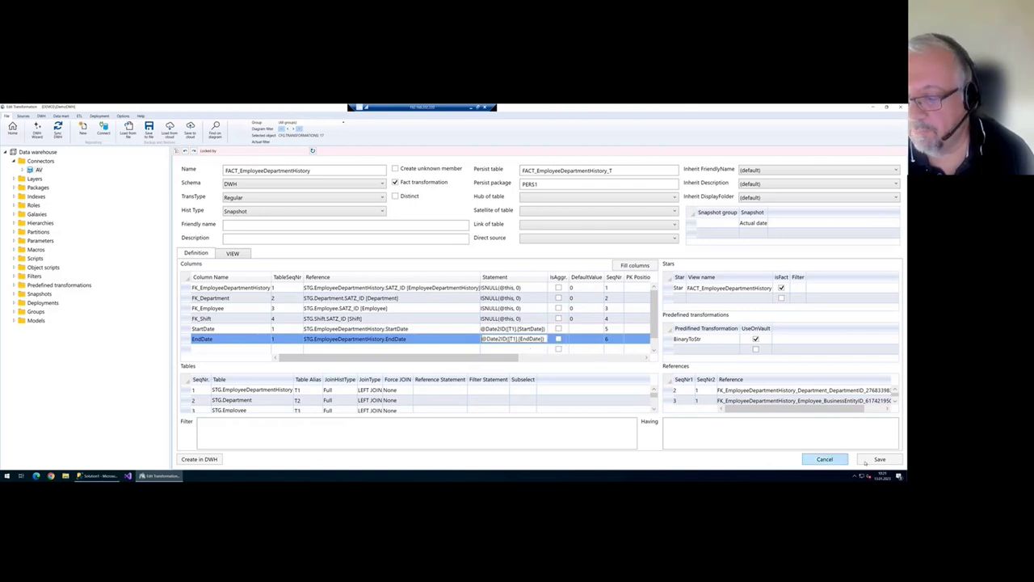
pyautogui.click(879, 459)
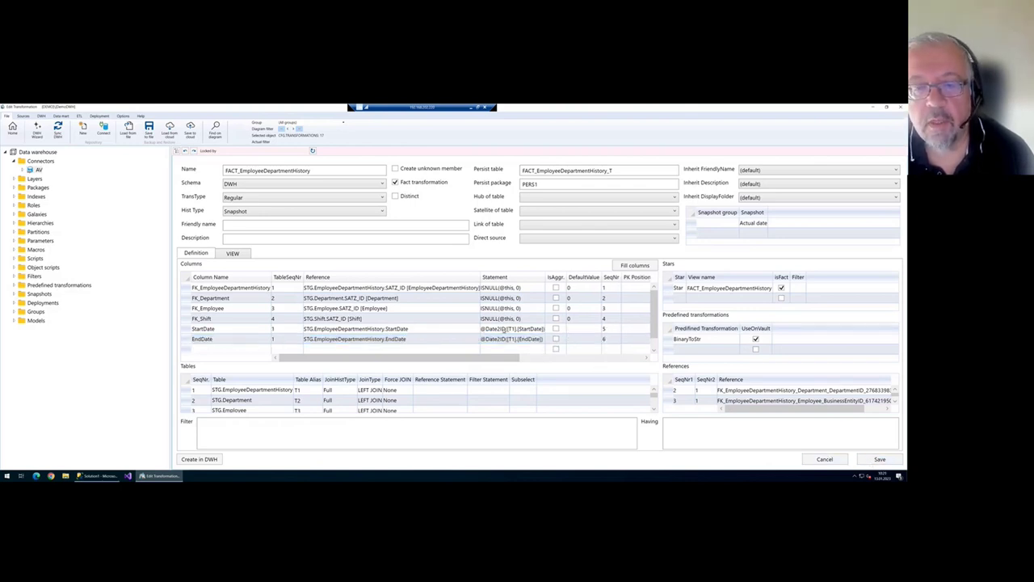
# - Widen the Statement column to verify the Date2ID calls, save, and expand the Macros list
pyautogui.click(505, 328)
pyautogui.hotkey('shift', 'Right')
pyautogui.hotkey('shift', 'Right')
pyautogui.hotkey('shift', 'Right')
pyautogui.hotkey('shift', 'Right')
pyautogui.hotkey('shift', 'Right')
pyautogui.press('Home')
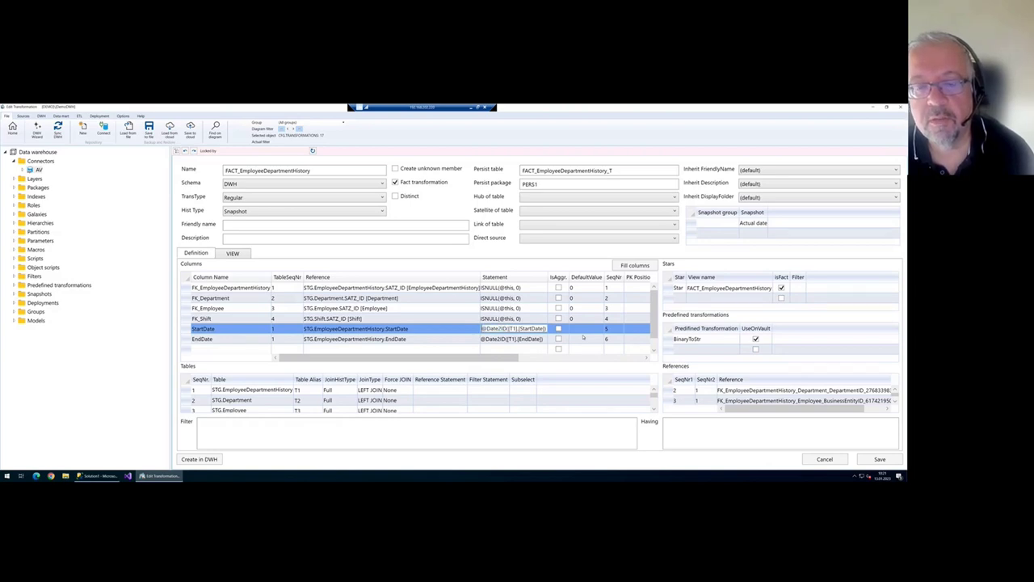
pyautogui.hotkey('shift', 'Right')
pyautogui.hotkey('shift', 'Right')
pyautogui.hotkey('shift', 'Right')
pyautogui.hotkey('shift', 'Right')
pyautogui.hotkey('shift', 'Right')
pyautogui.hotkey('shift', 'Right')
pyautogui.hotkey('shift', 'Right')
pyautogui.hotkey('shift', 'Right')
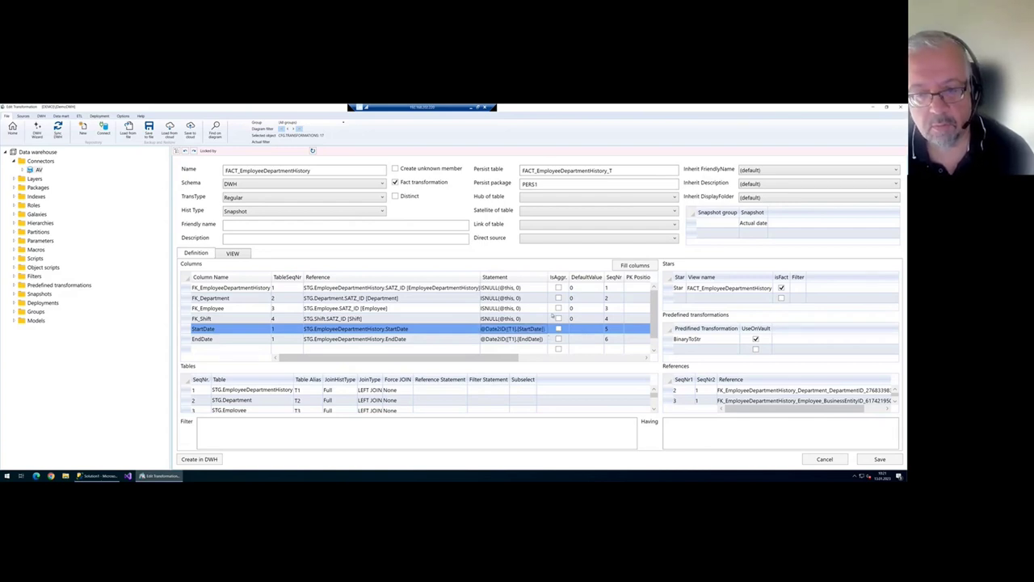
pyautogui.moveTo(551, 278); pyautogui.dragTo(567, 286)
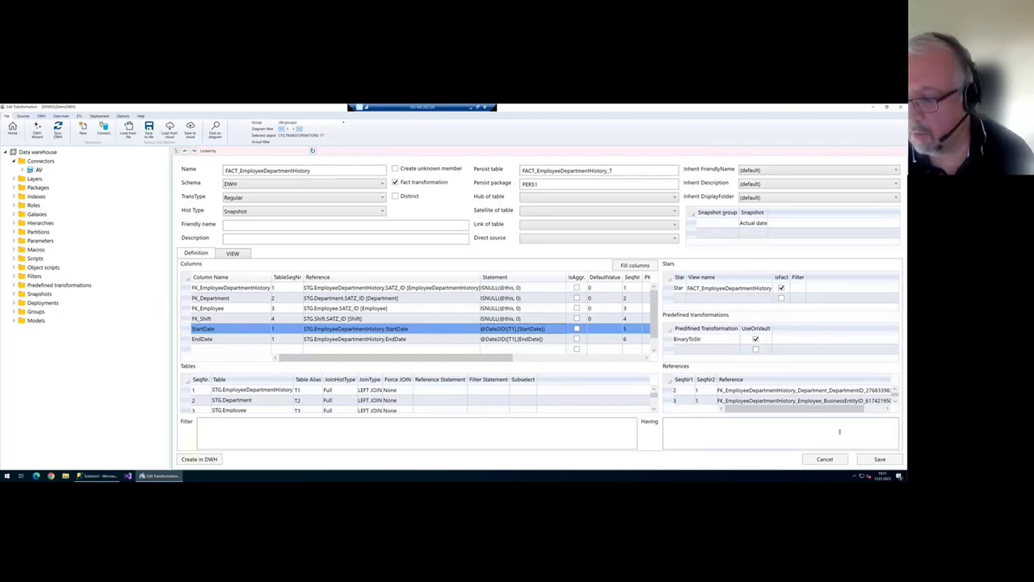
pyautogui.click(879, 459)
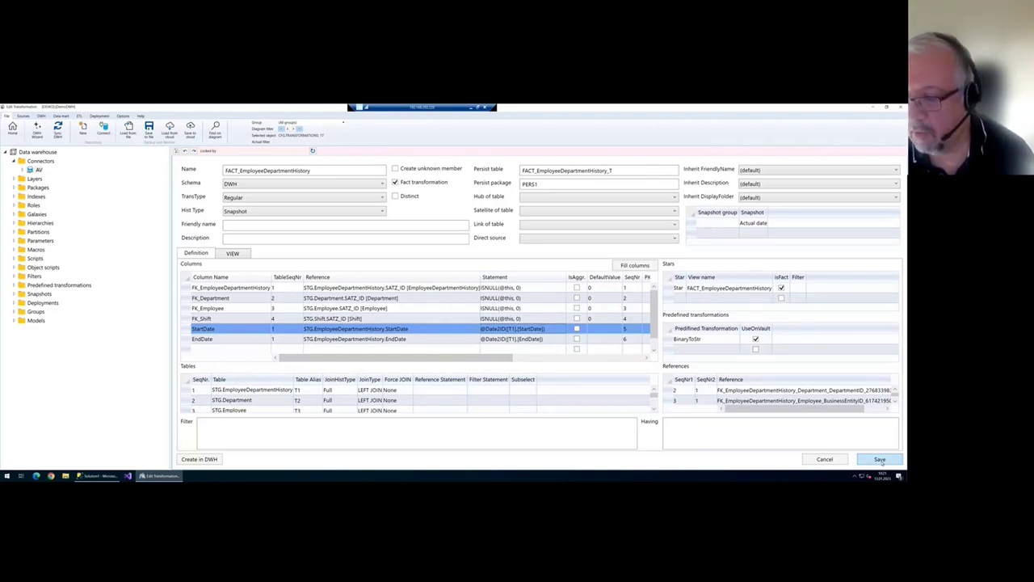
pyautogui.click(15, 249)
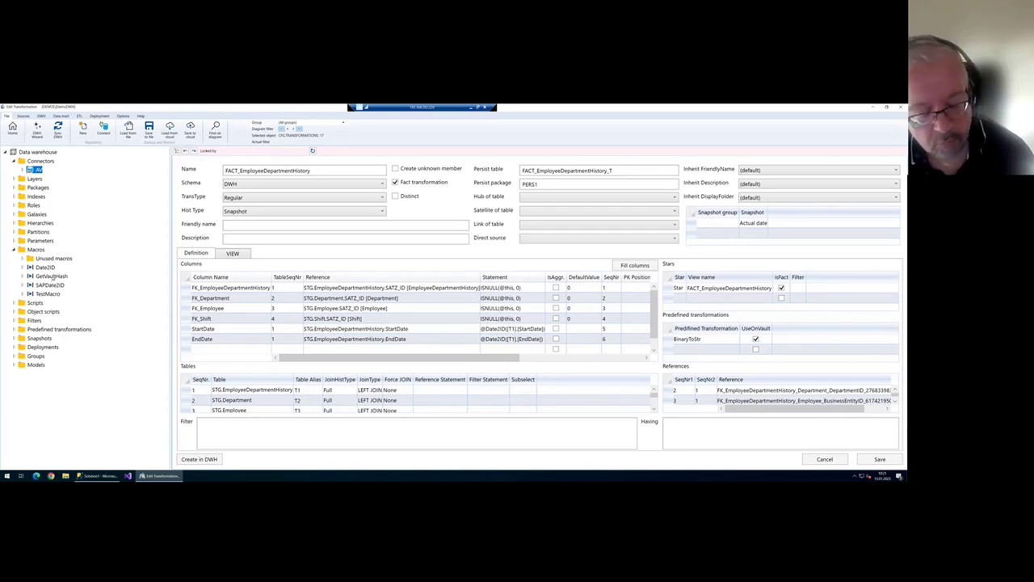
pyautogui.click(45, 267)
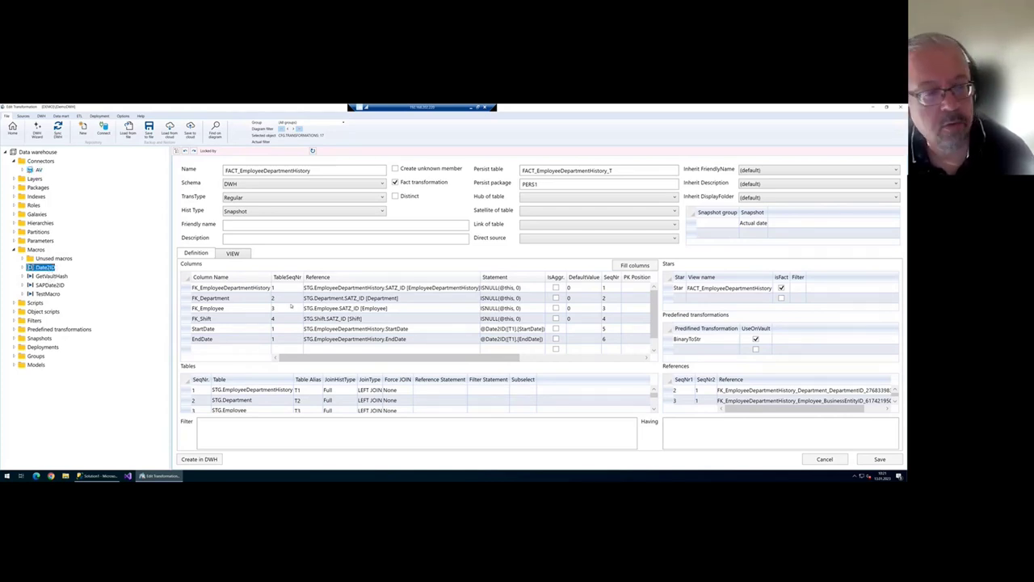
pyautogui.rightClick(54, 269)
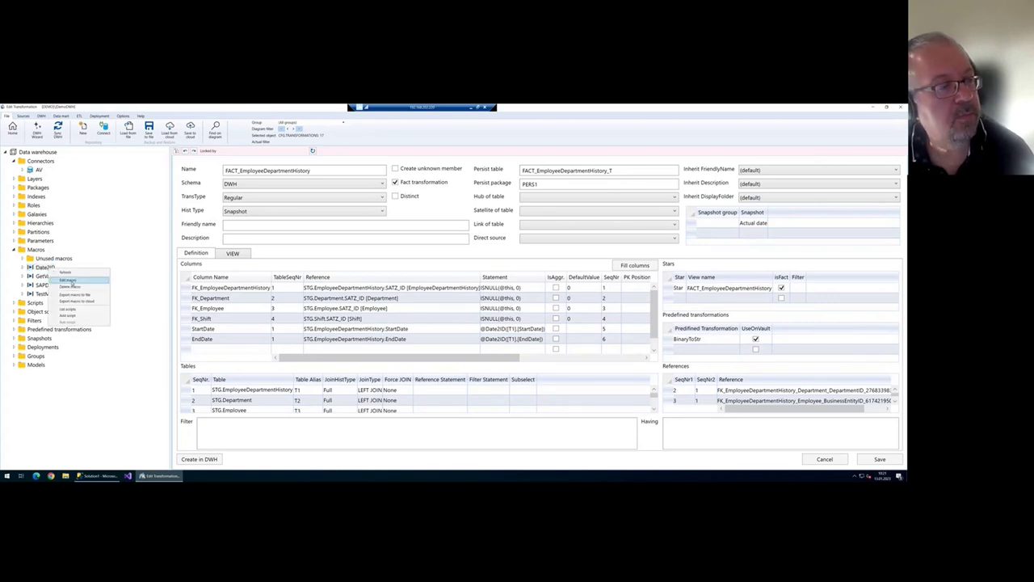
pyautogui.click(69, 280)
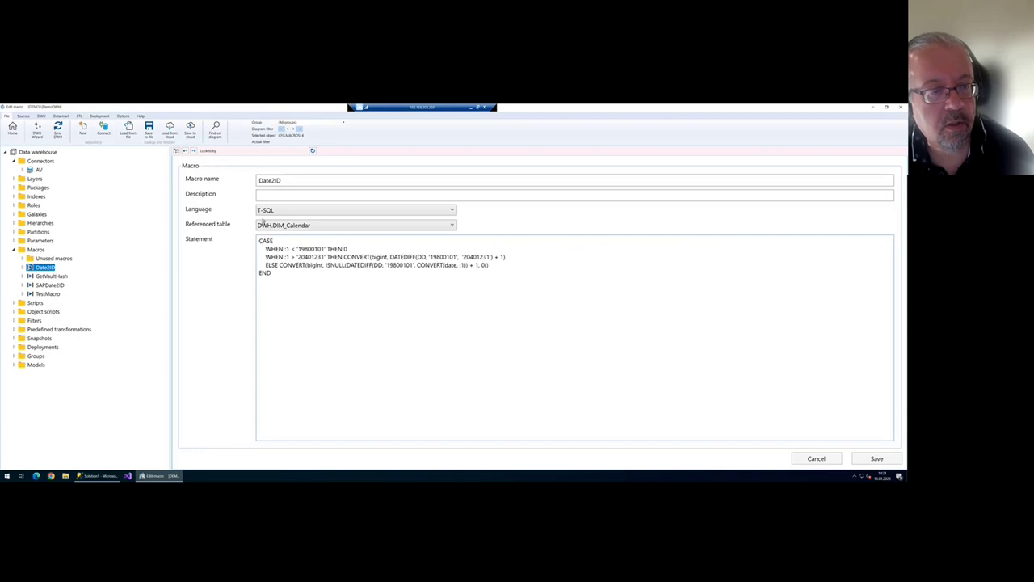
pyautogui.moveTo(260, 241); pyautogui.dragTo(273, 280)
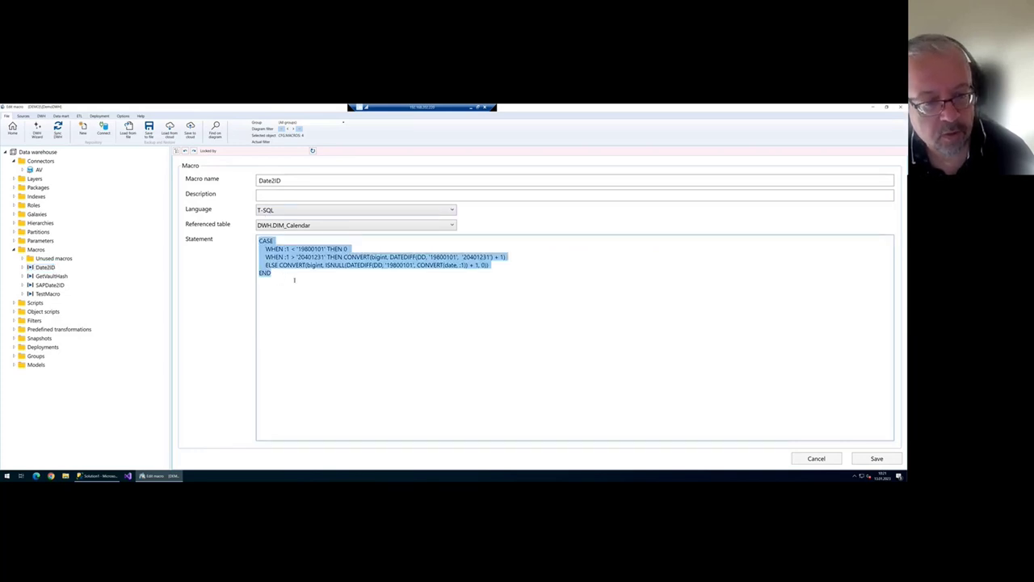
pyautogui.click(293, 250)
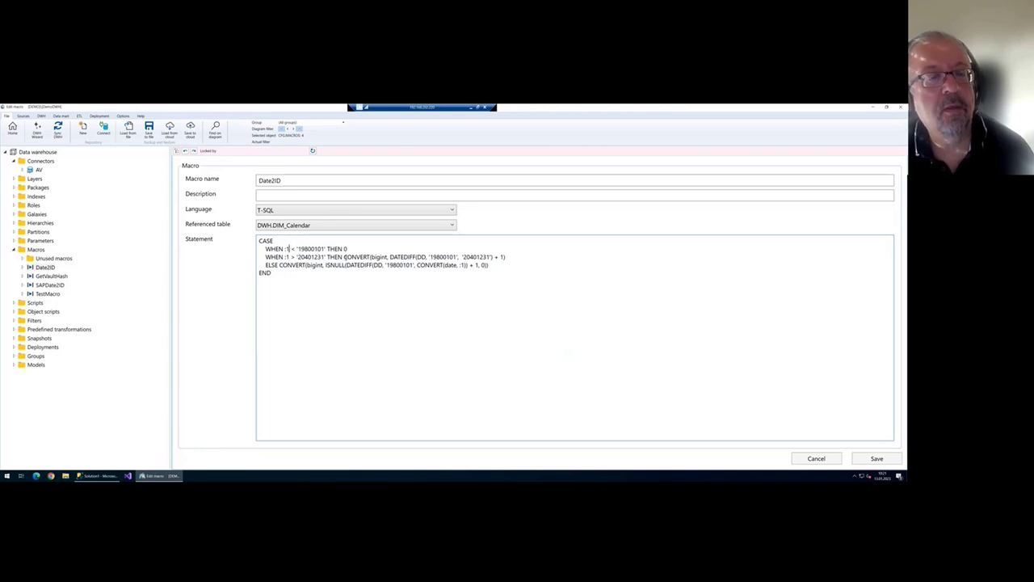
pyautogui.hotkey('ctrl', 'shift', 'Left')
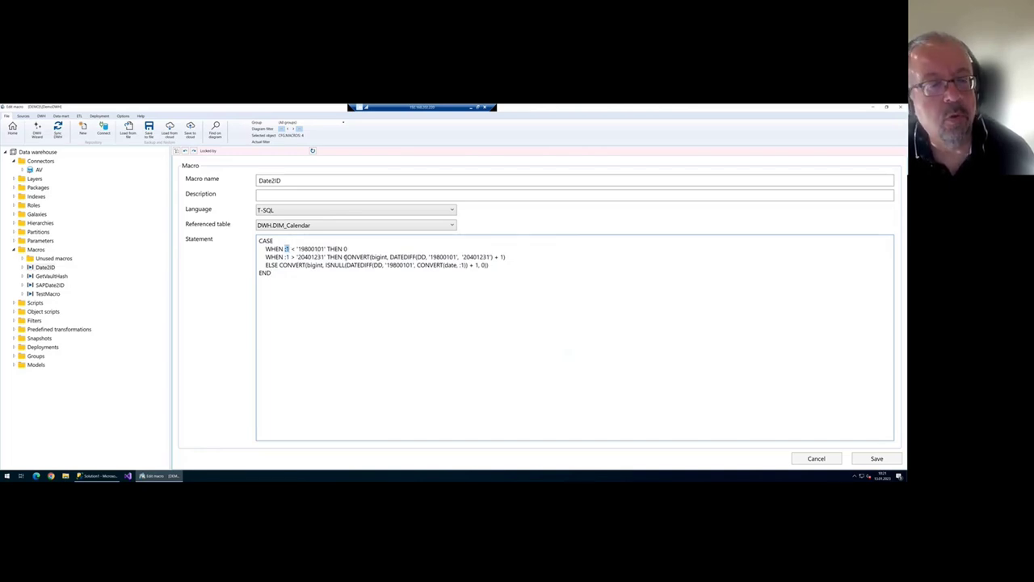
pyautogui.press('Left')
pyautogui.hotkey('shift', 'Right')
pyautogui.hotkey('shift', 'Right')
pyautogui.press('Down')
pyautogui.hotkey('shift', 'Left')
pyautogui.hotkey('shift', 'Left')
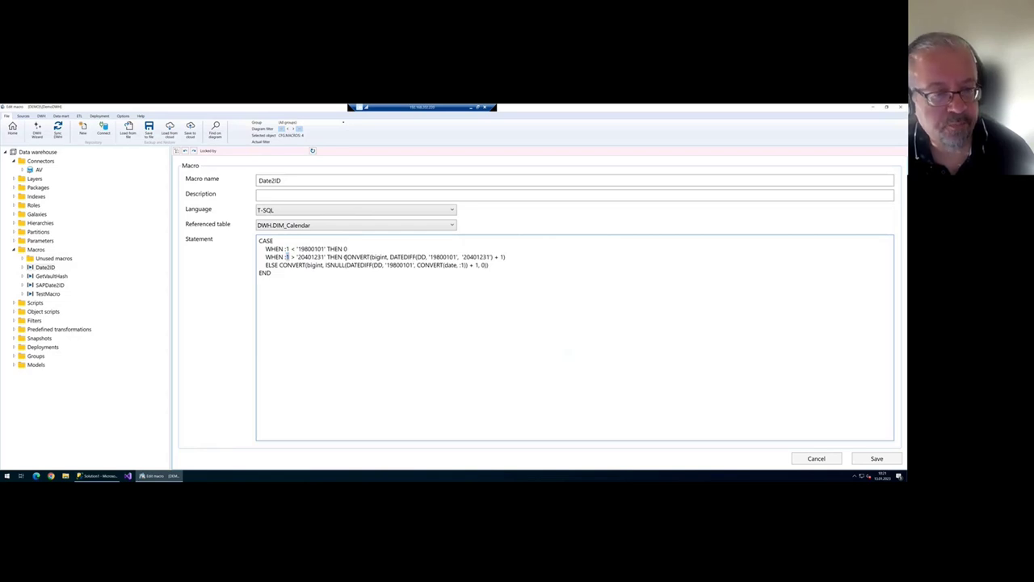
pyautogui.press('Up')
pyautogui.hotkey('shift', 'Right')
pyautogui.hotkey('shift', 'Right')
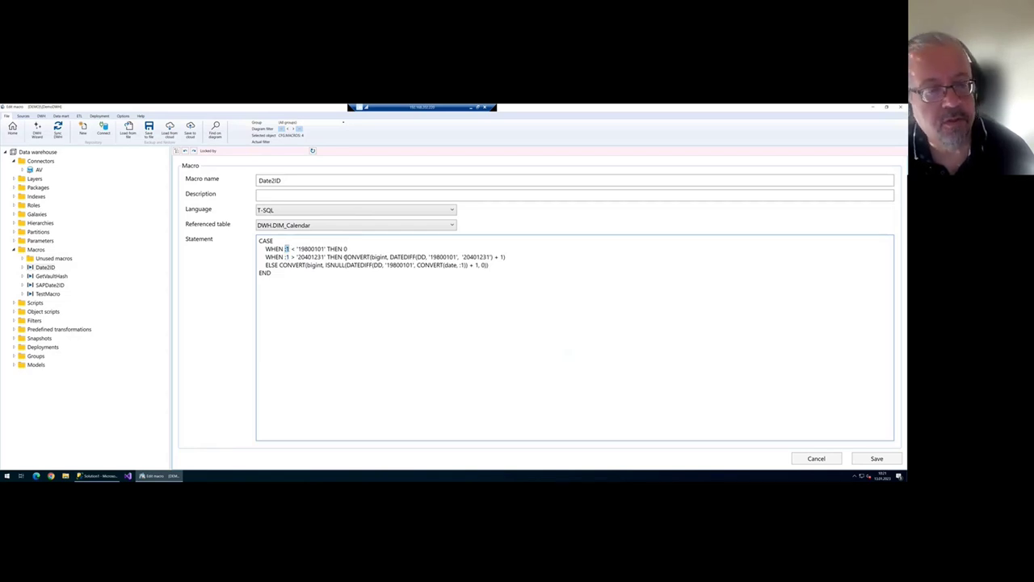
pyautogui.press('Down')
pyautogui.hotkey('shift', 'Left')
pyautogui.hotkey('shift', 'Left')
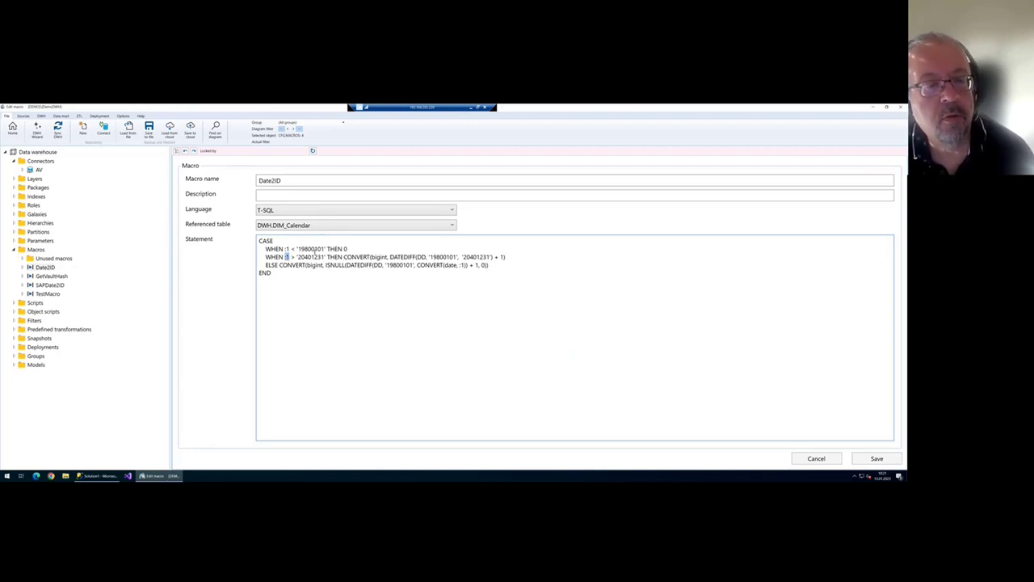
pyautogui.moveTo(283, 249); pyautogui.dragTo(288, 248)
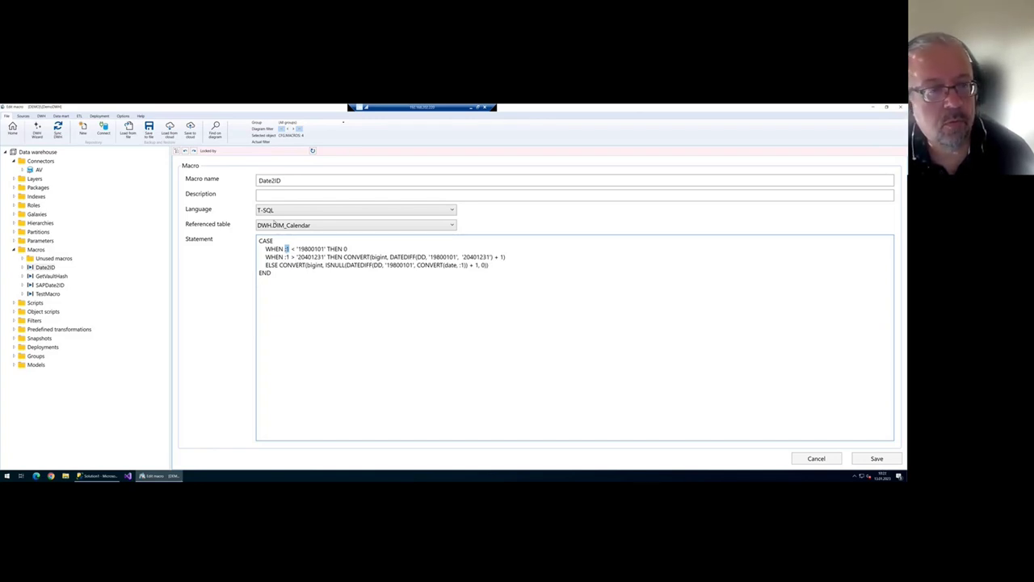
pyautogui.click(276, 211)
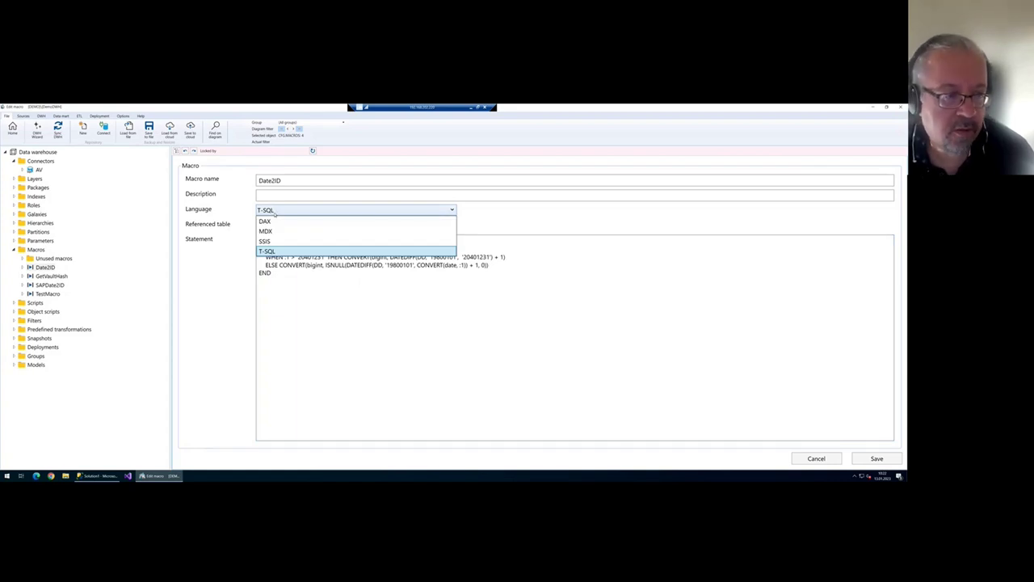
pyautogui.click(276, 211)
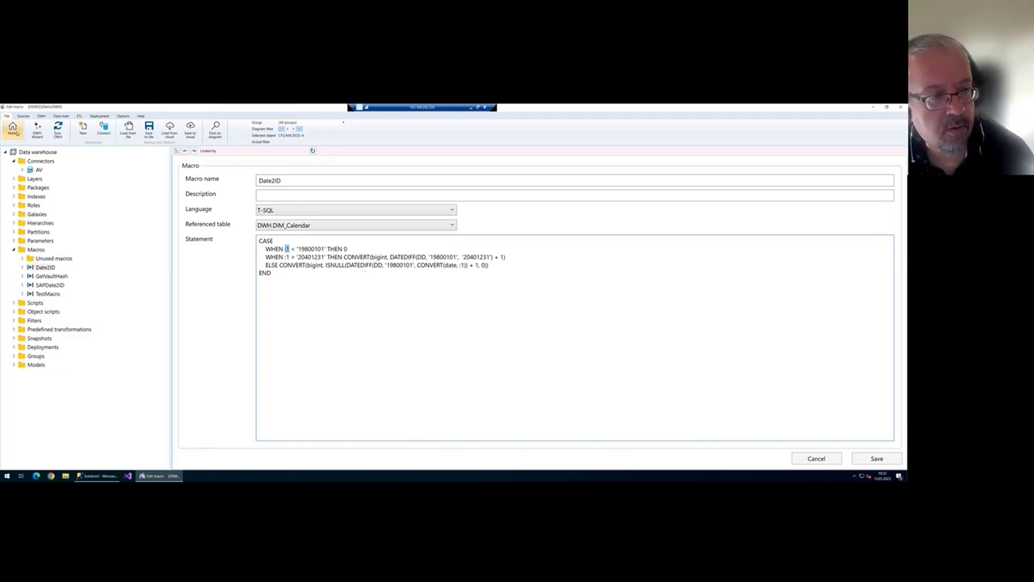
pyautogui.hotkey('ctrl', 's')
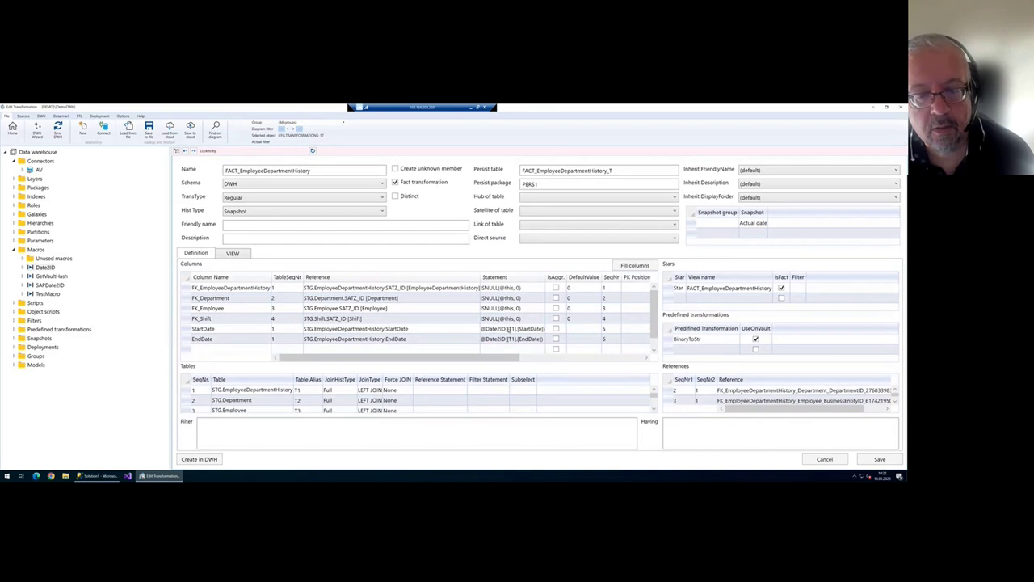
# - Trace [T1].[StartDate] from its Date2ID statement into the generated view SQL, then return to Definition
pyautogui.click(509, 328)
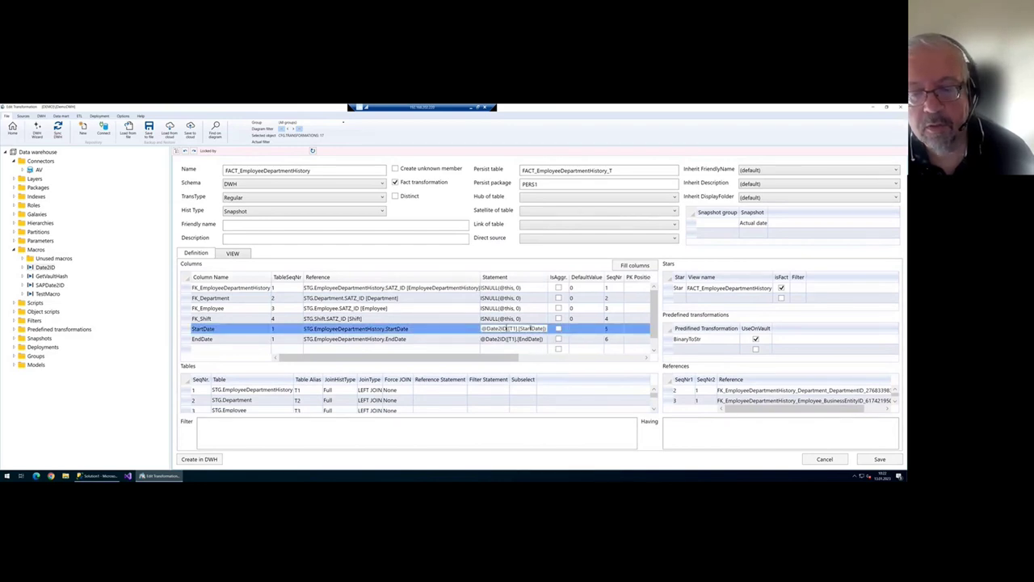
pyautogui.moveTo(508, 329); pyautogui.dragTo(546, 329)
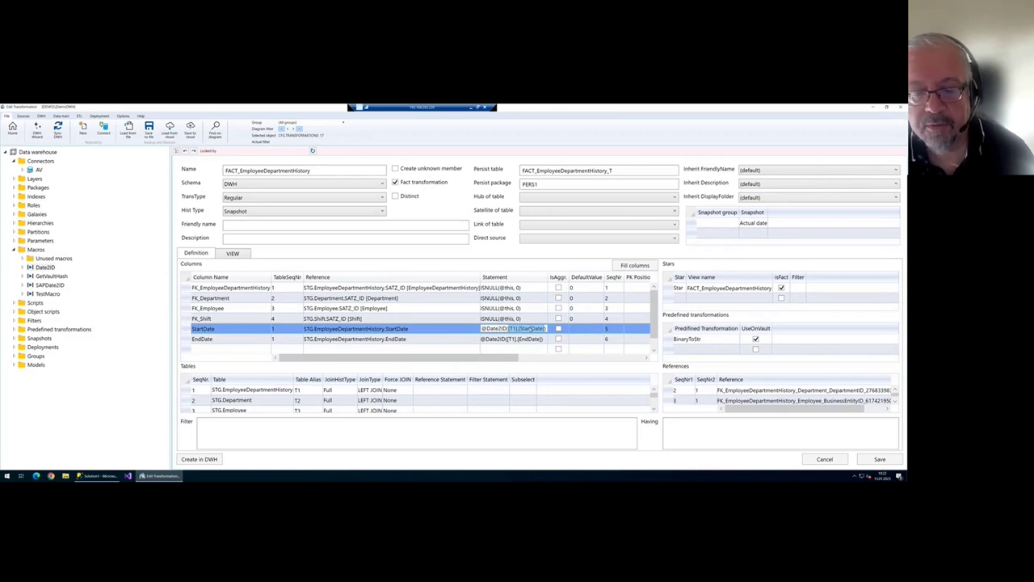
pyautogui.click(234, 254)
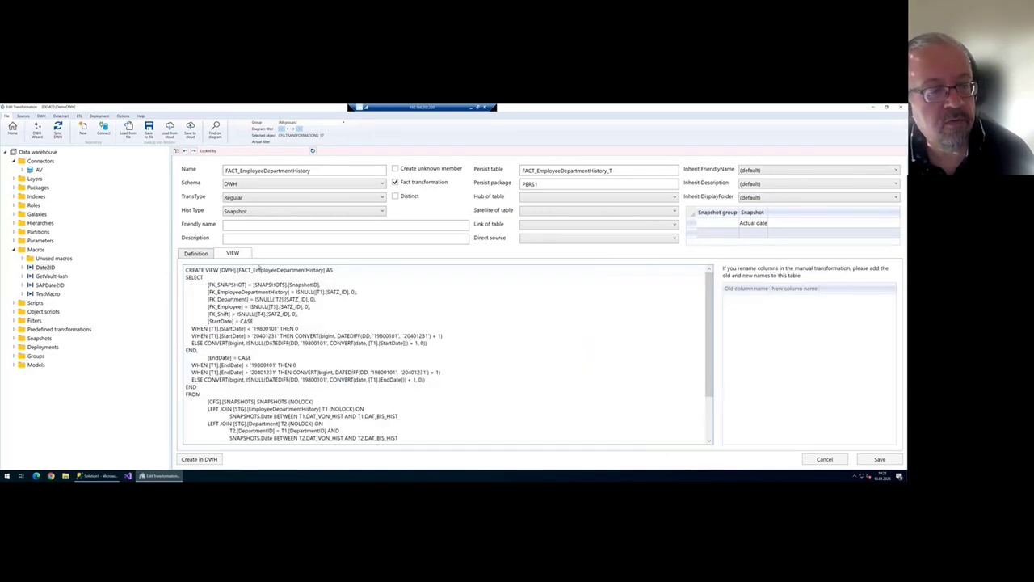
pyautogui.moveTo(233, 321); pyautogui.dragTo(252, 349)
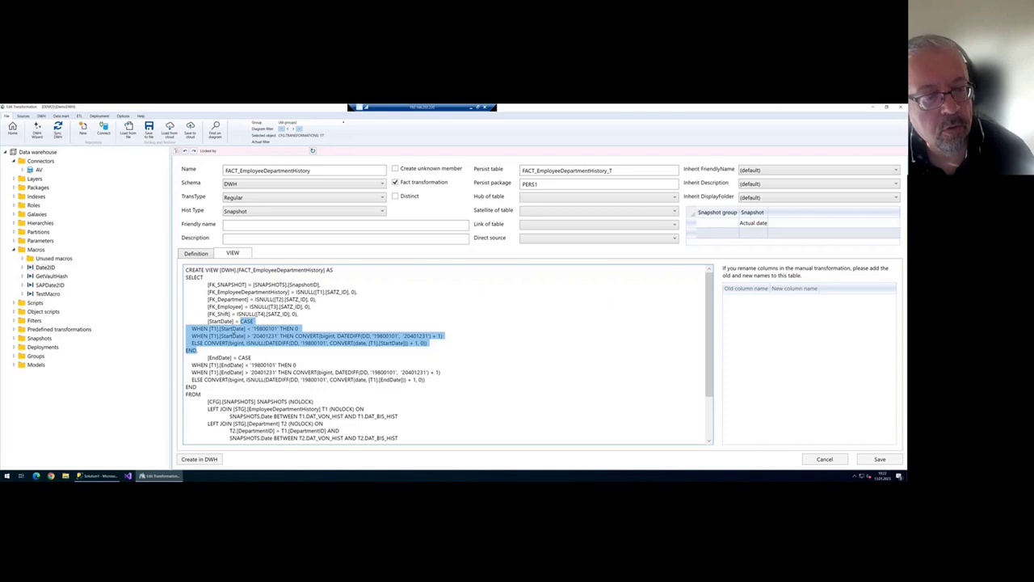
pyautogui.click(281, 335)
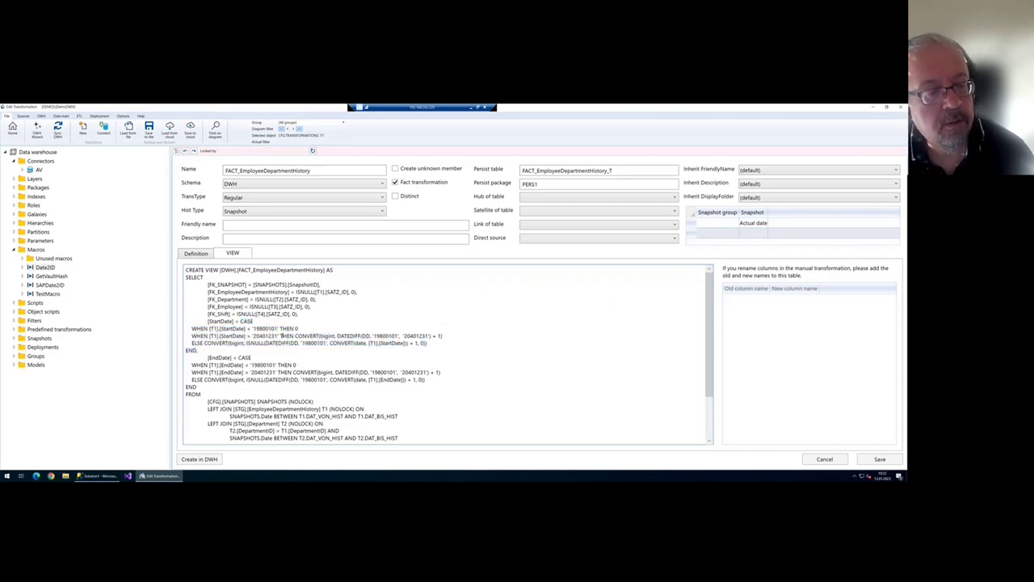
pyautogui.moveTo(246, 328); pyautogui.dragTo(209, 328)
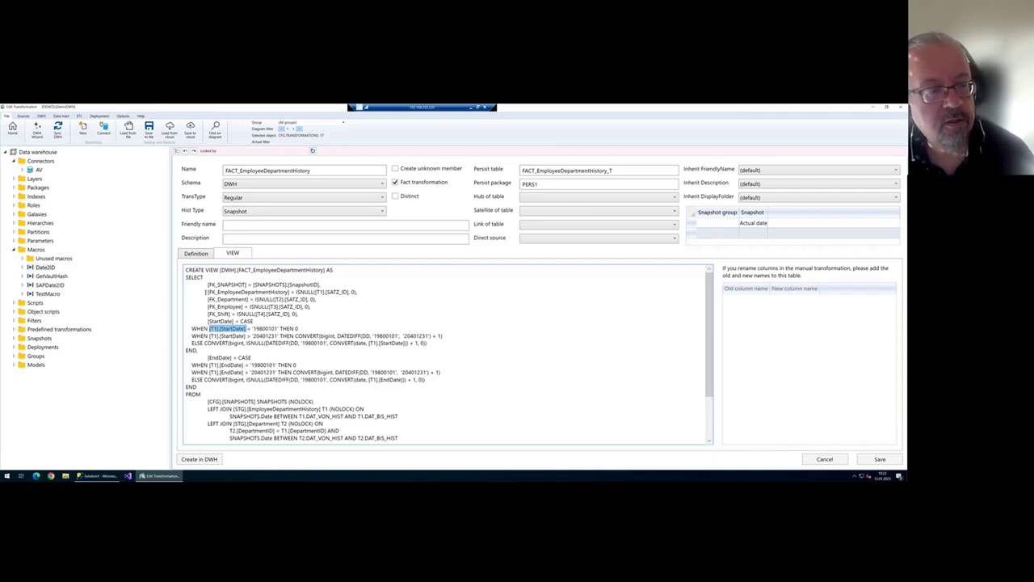
pyautogui.click(191, 255)
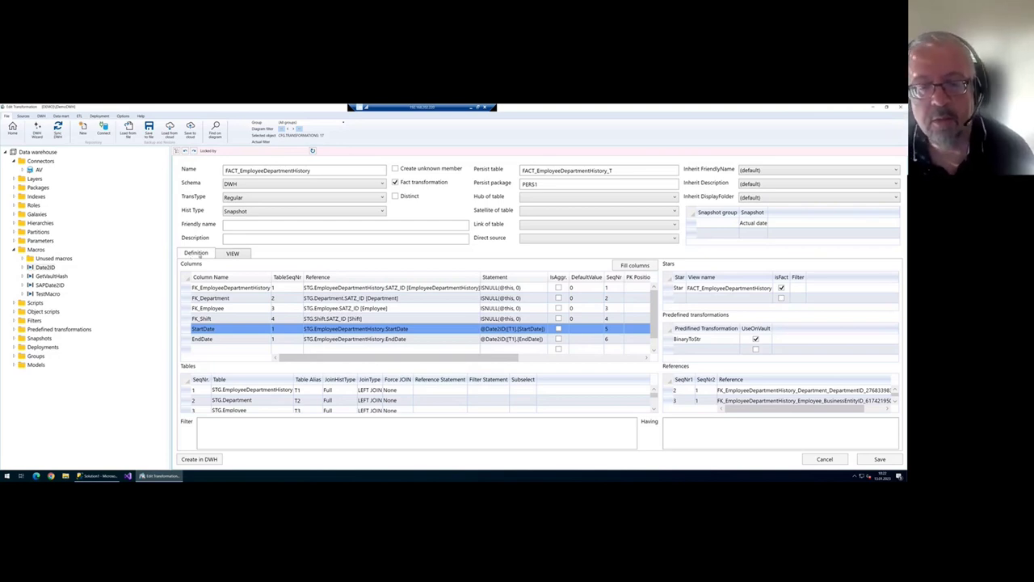
pyautogui.moveTo(479, 277); pyautogui.dragTo(471, 277)
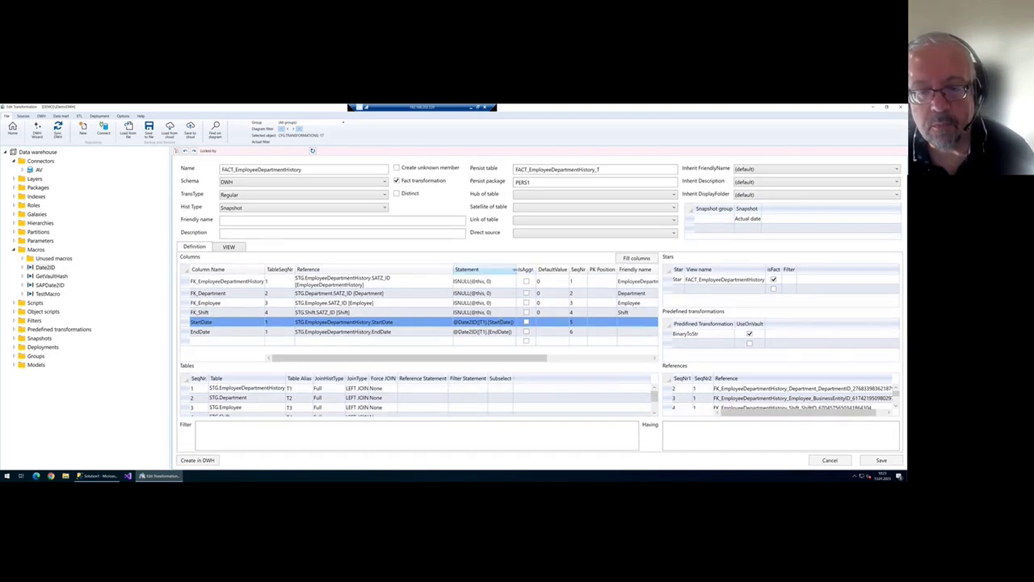
pyautogui.moveTo(513, 269); pyautogui.dragTo(536, 269)
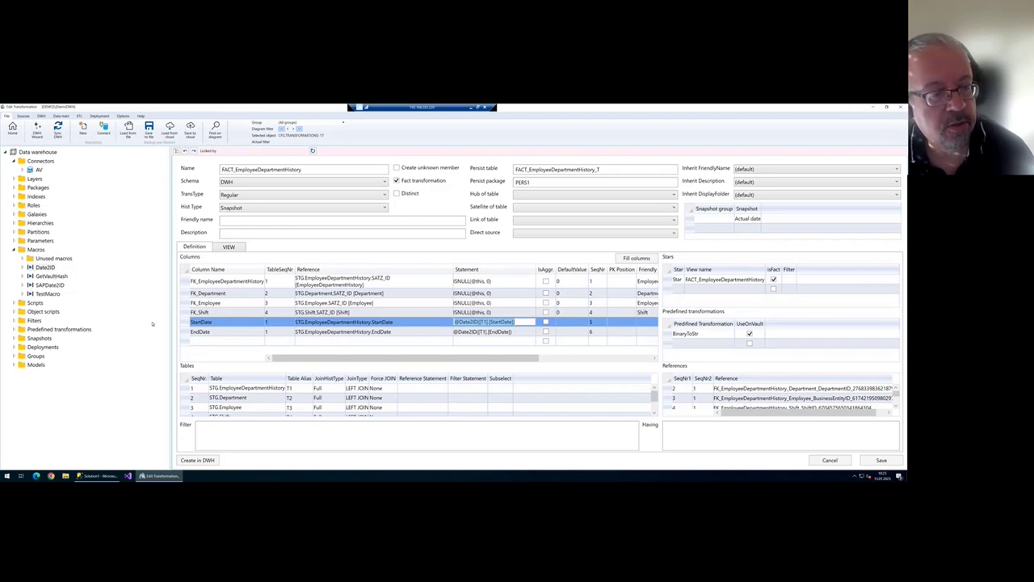
pyautogui.click(236, 323)
pyautogui.click(235, 324)
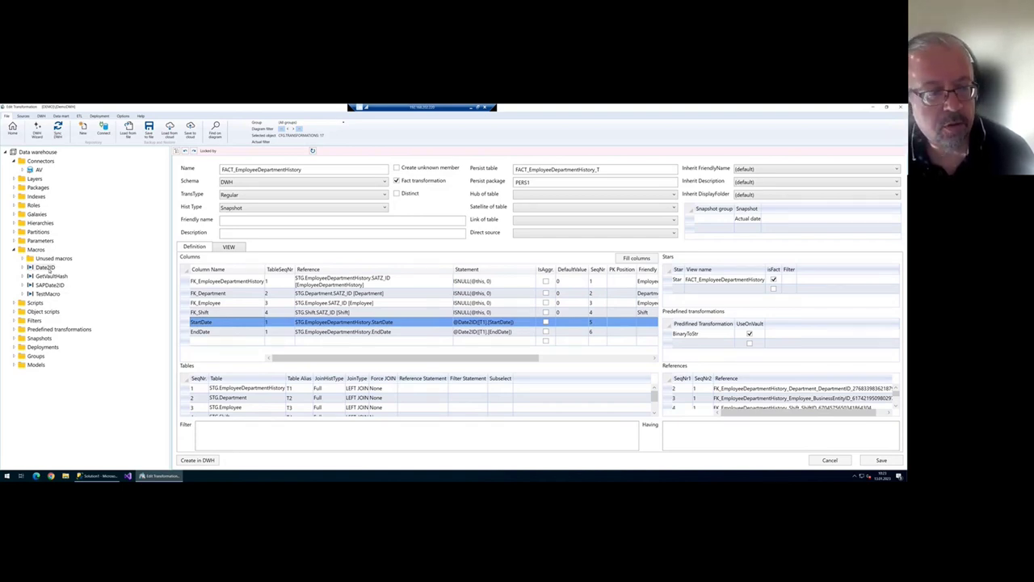
# - Prefix the StartDate and EndDate column names with FK_ and save the transformation
pyautogui.click(214, 323)
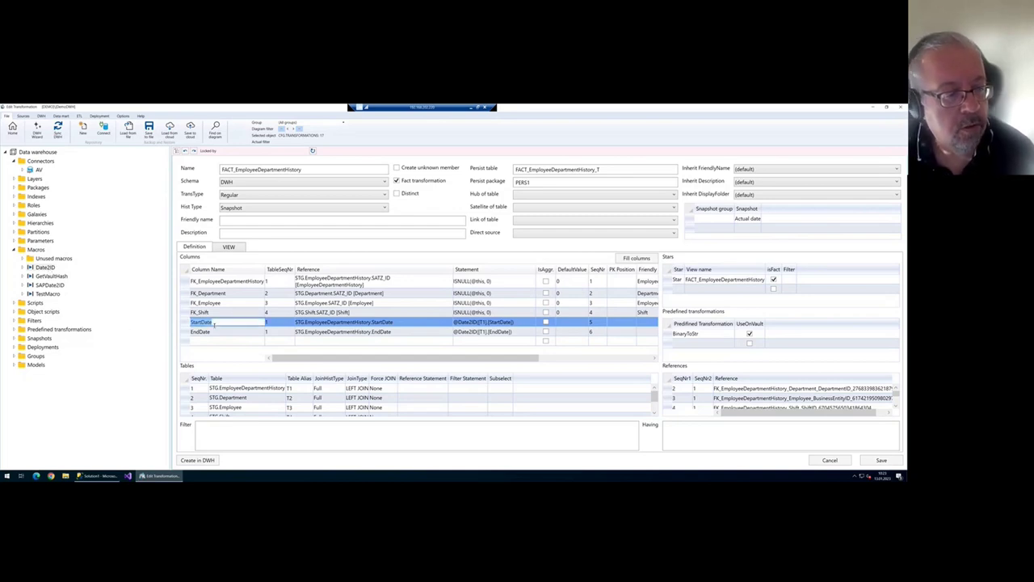
pyautogui.click(214, 323)
pyautogui.press('Home')
pyautogui.write('FK_')
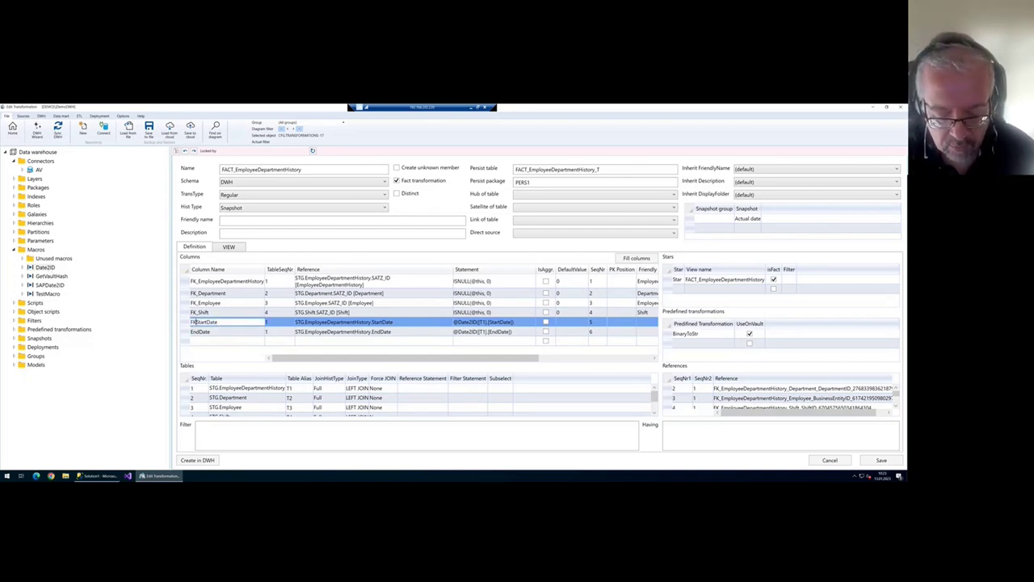
pyautogui.click(212, 331)
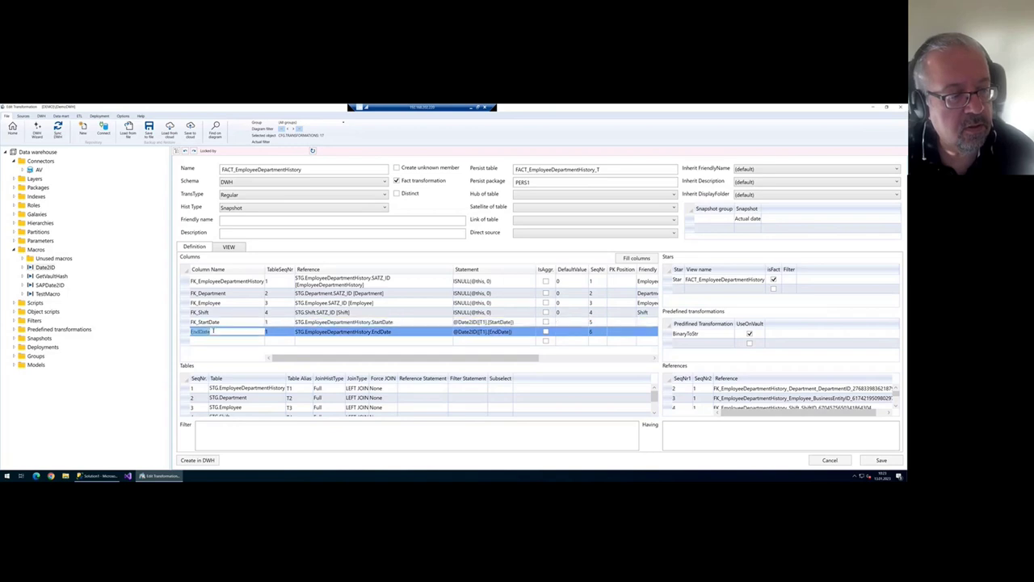
pyautogui.click(213, 331)
pyautogui.press('Home')
pyautogui.write('FK_')
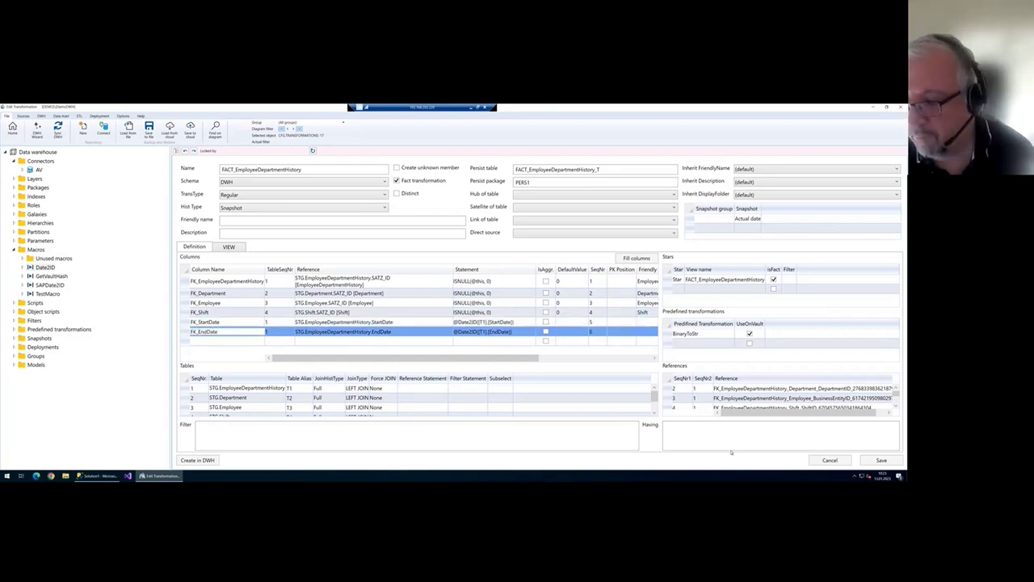
pyautogui.click(881, 460)
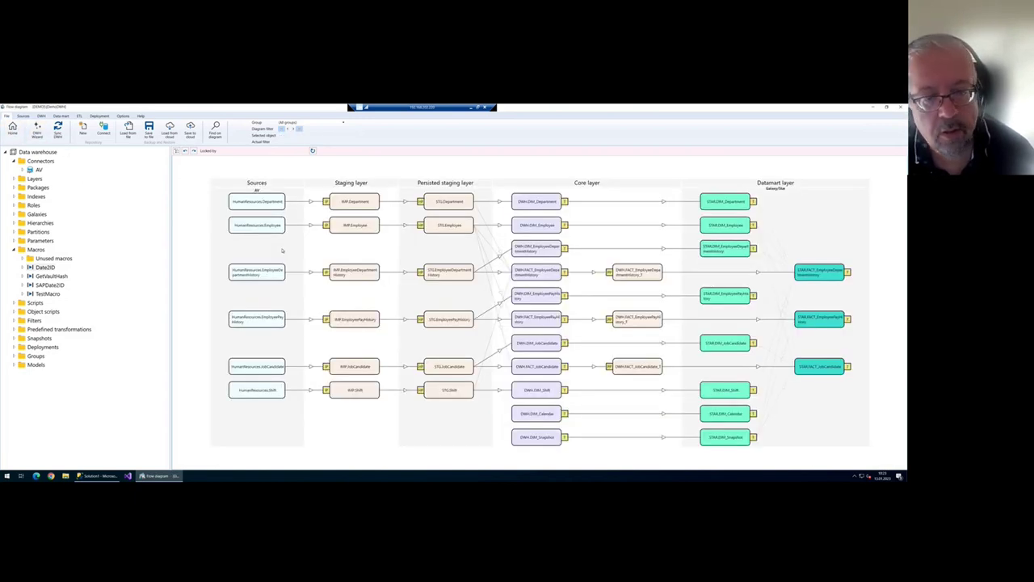
pyautogui.doubleClick(543, 322)
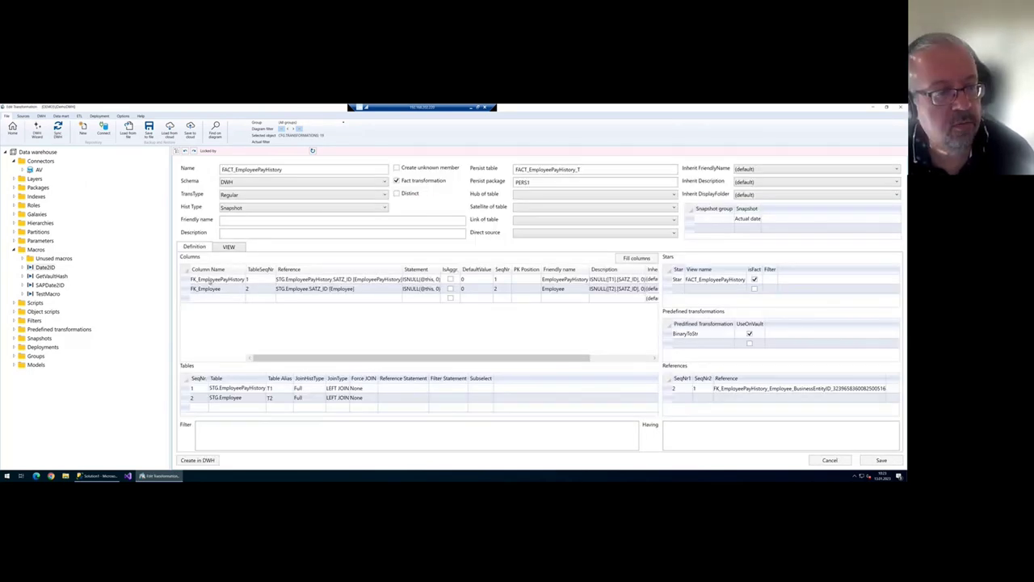
pyautogui.click(251, 299)
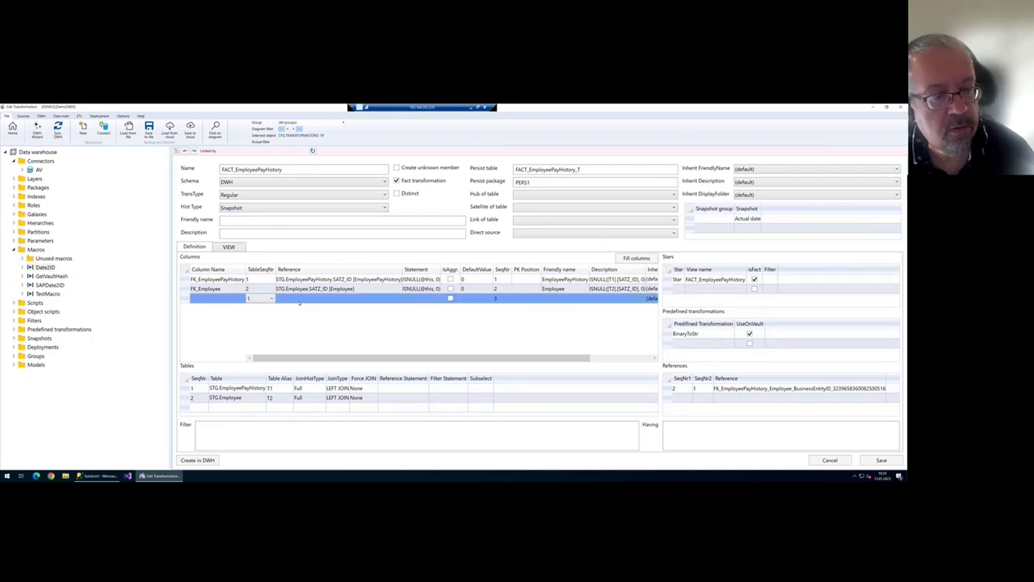
pyautogui.click(300, 299)
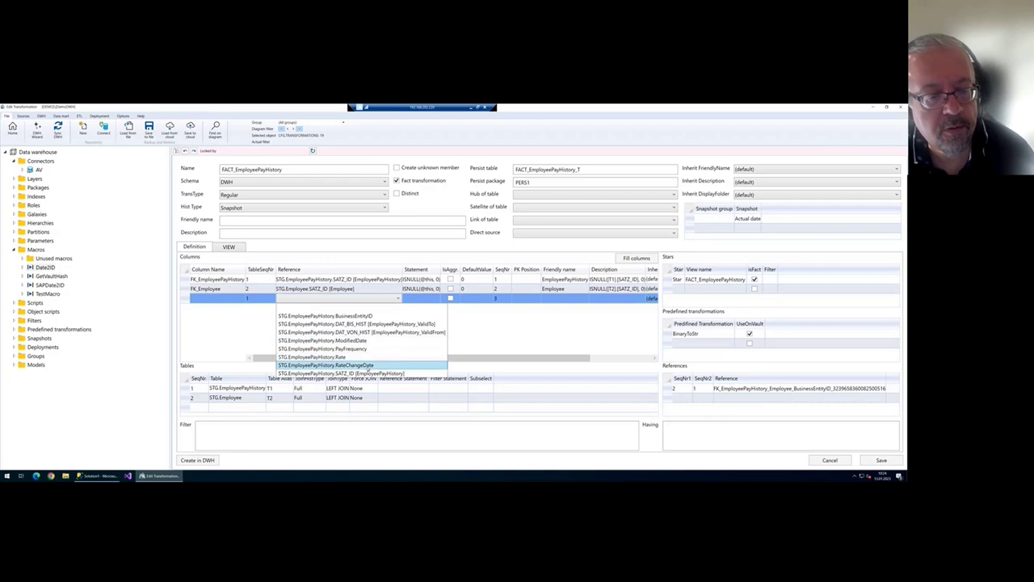
pyautogui.click(370, 365)
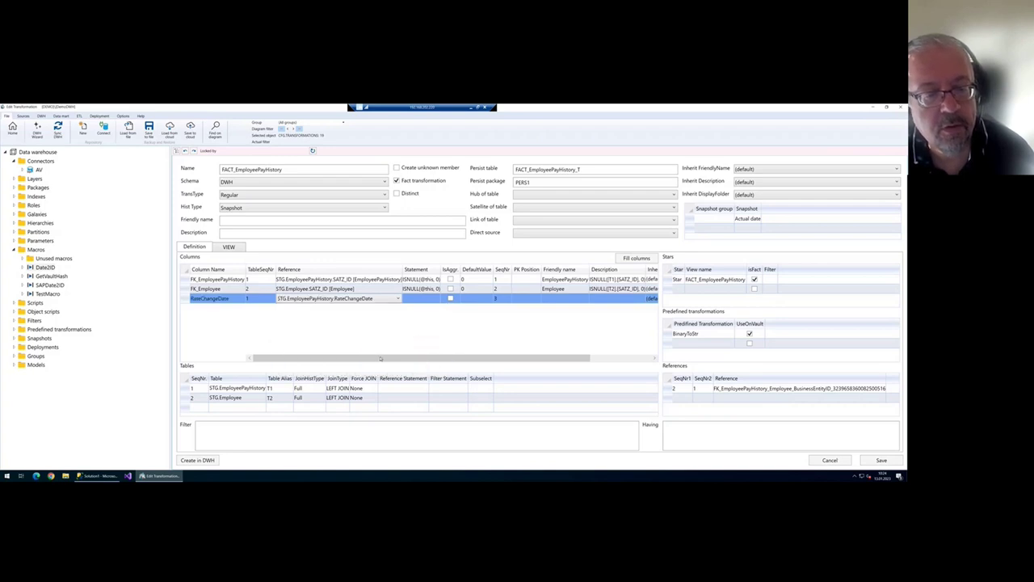
pyautogui.click(421, 300)
pyautogui.write('@Date2ID([T1].[RateChangeDate])')
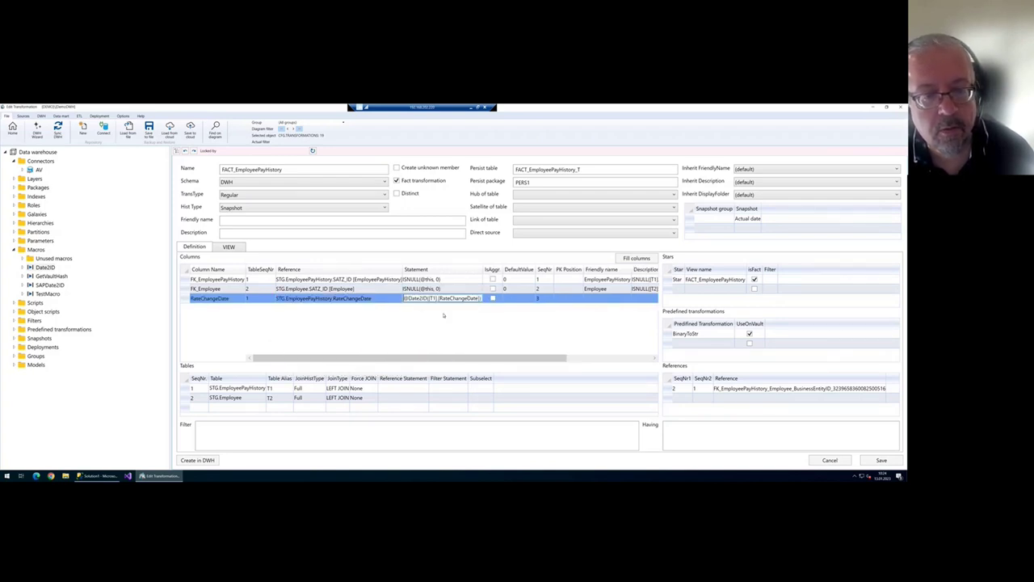
pyautogui.press('Return')
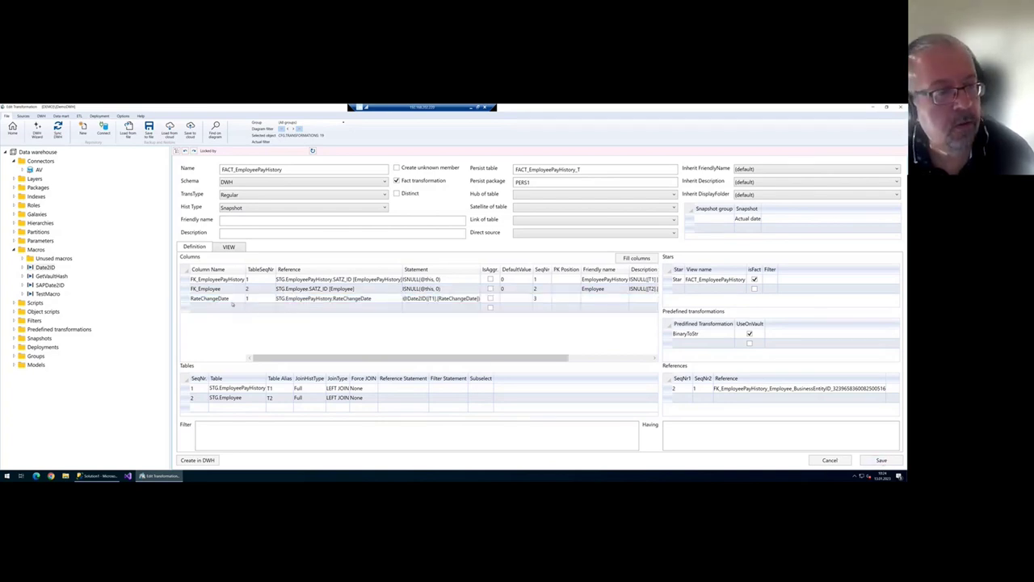
pyautogui.click(234, 299)
pyautogui.click(194, 298)
pyautogui.write('FK')
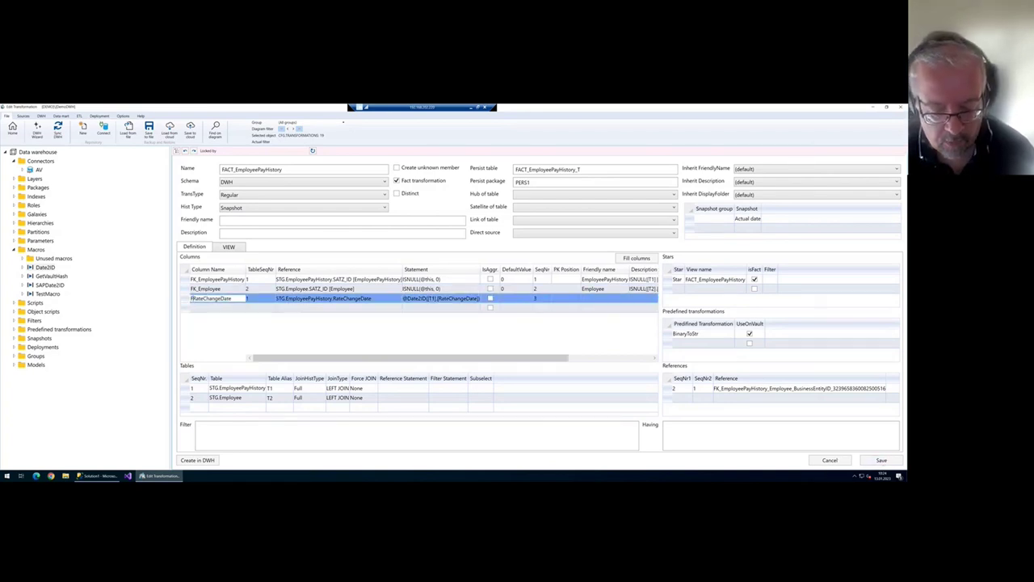
pyautogui.write('_')
# - Add a Rate column from STG.EmployeePayHistory and save FACT_EmployeePayHistory
pyautogui.click(272, 309)
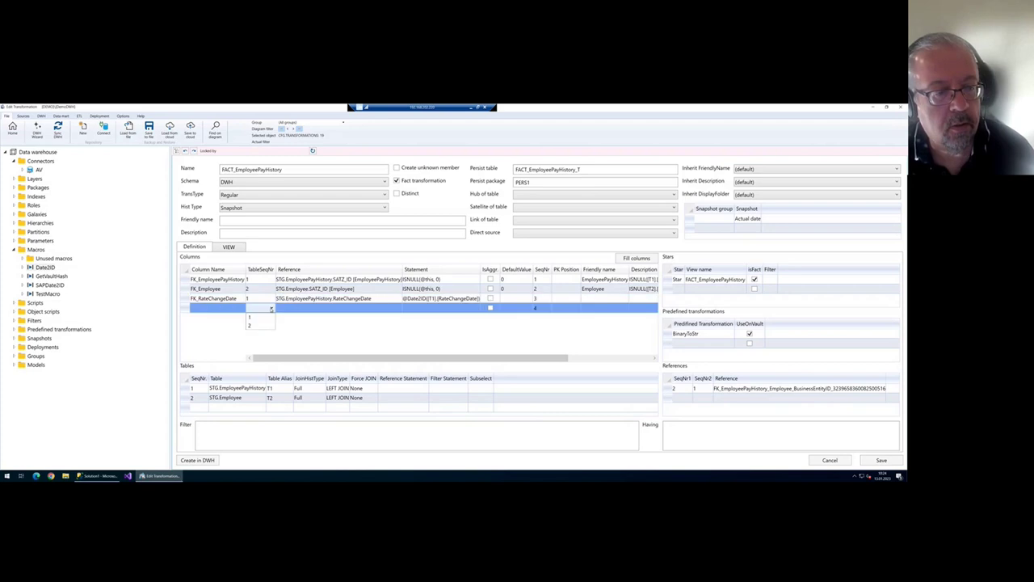
pyautogui.click(306, 309)
pyautogui.click(307, 311)
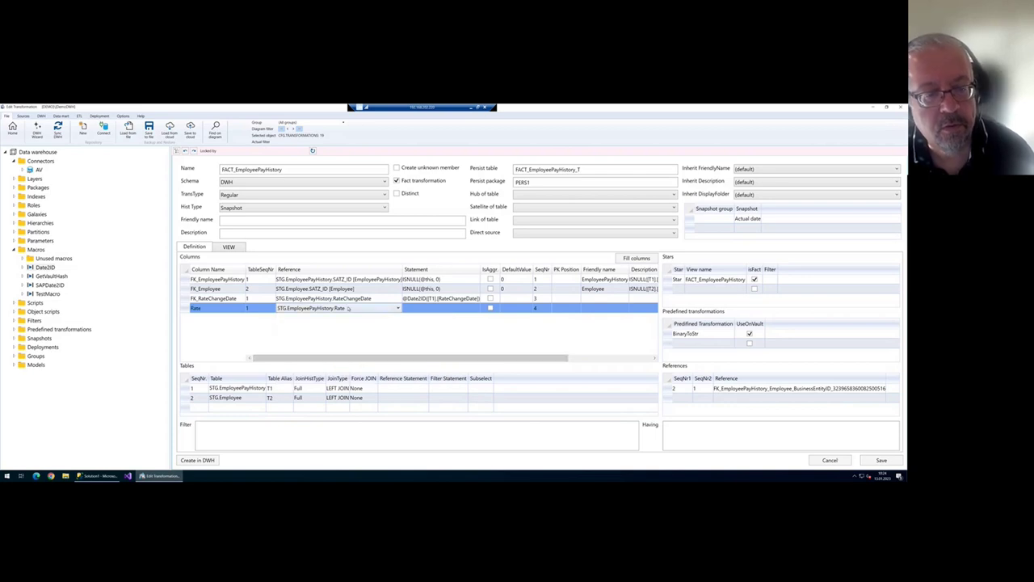
pyautogui.click(875, 459)
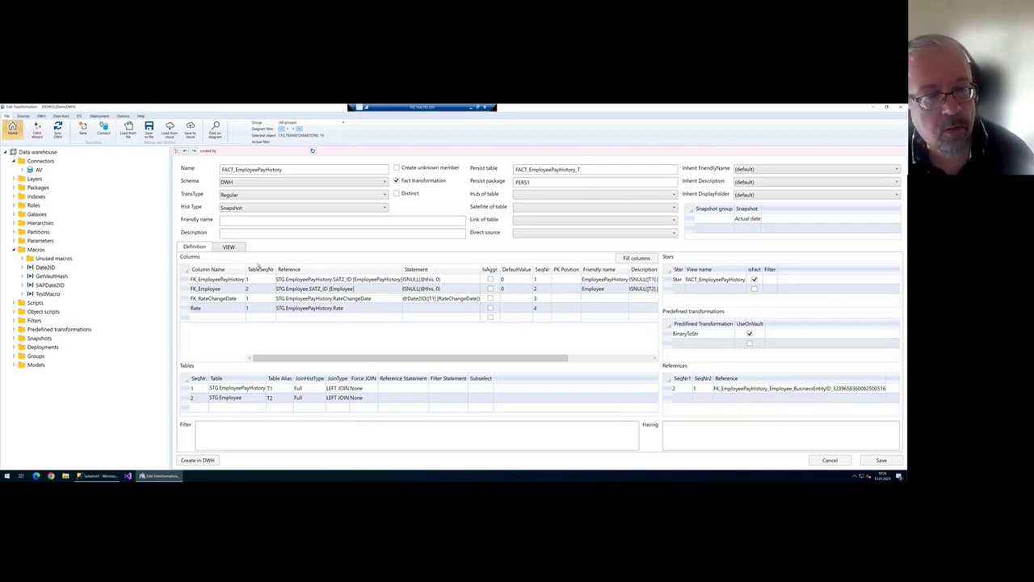
pyautogui.click(12, 128)
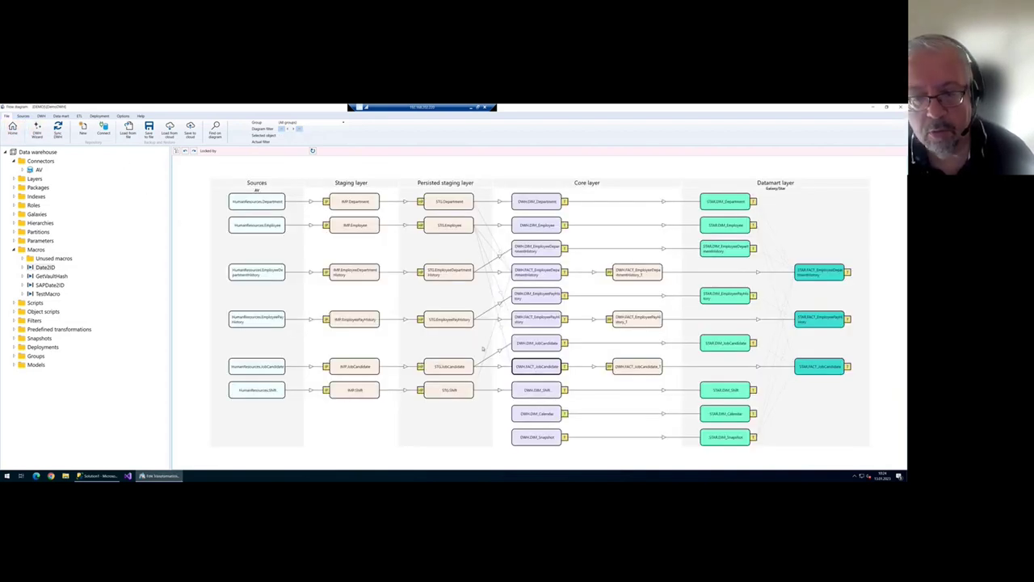
pyautogui.click(256, 300)
pyautogui.click(242, 306)
pyautogui.click(289, 301)
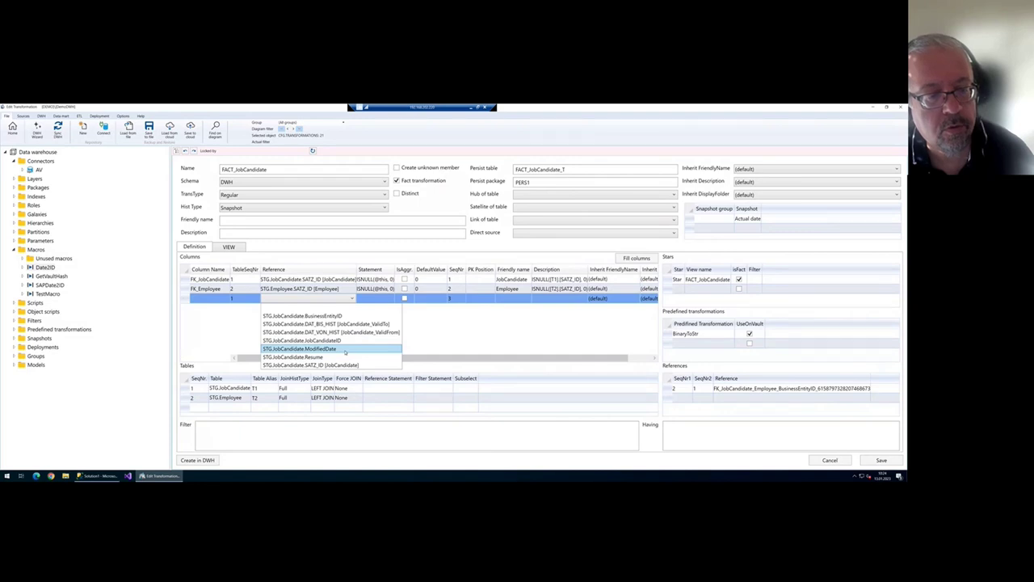
pyautogui.click(218, 323)
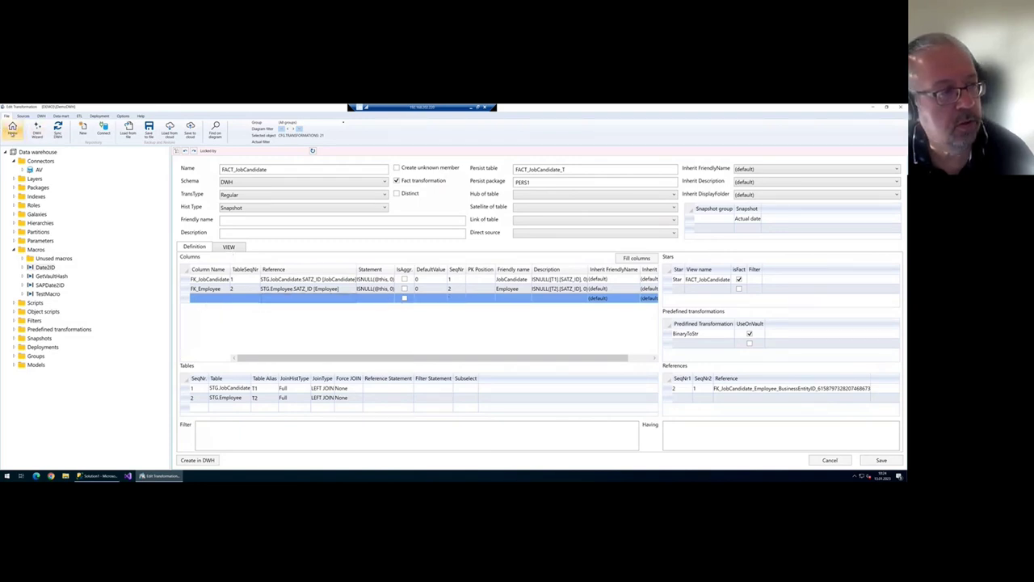
pyautogui.click(15, 132)
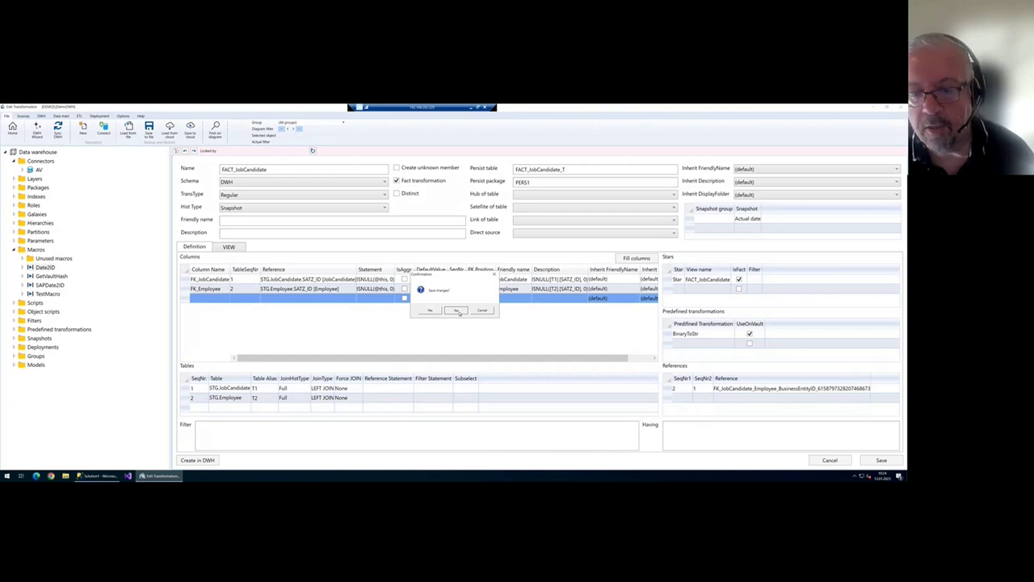
pyautogui.click(455, 311)
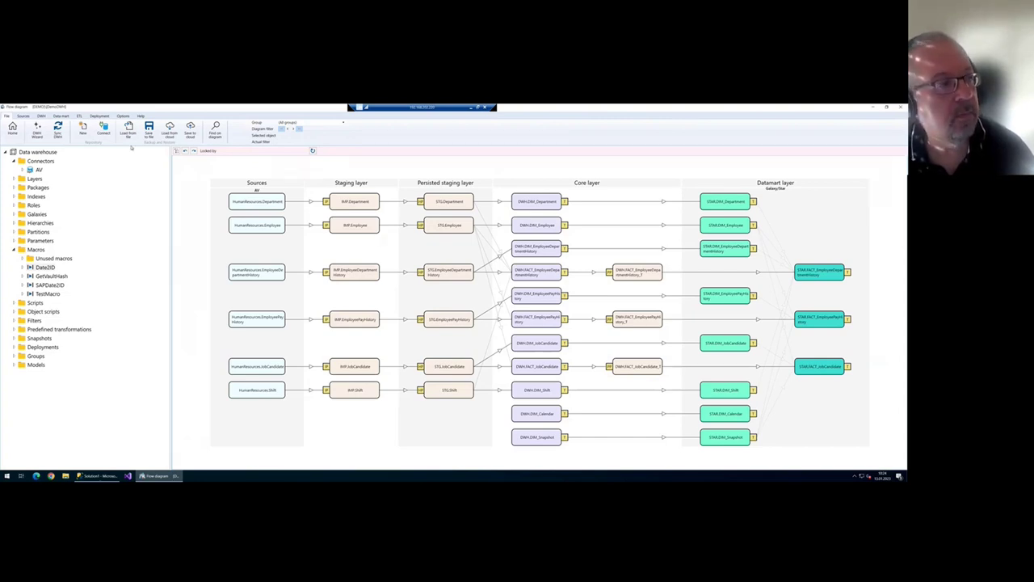
# - Run a full Sync DWH, then switch to SQL Server Management Studio
pyautogui.click(59, 131)
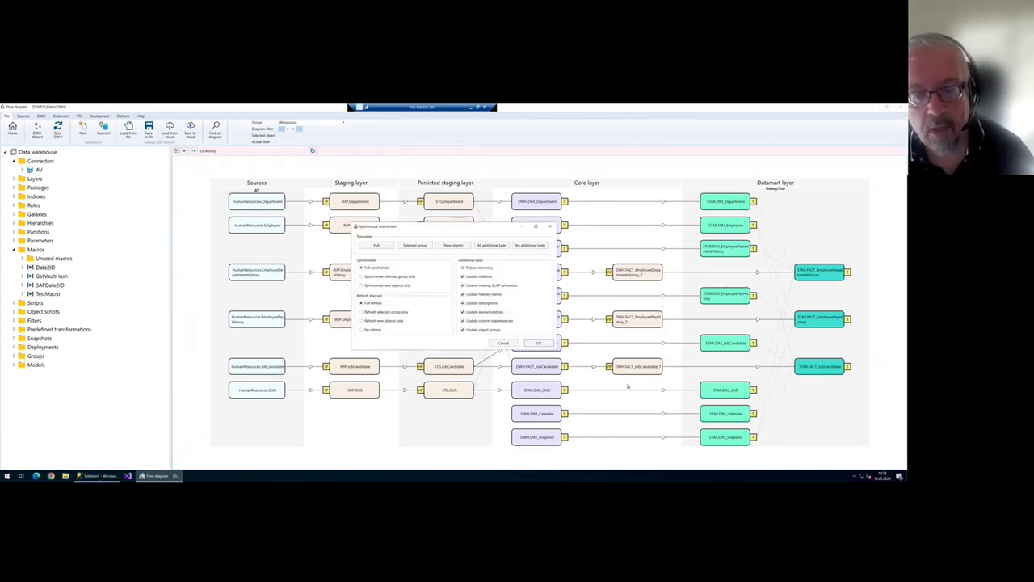
pyautogui.click(538, 343)
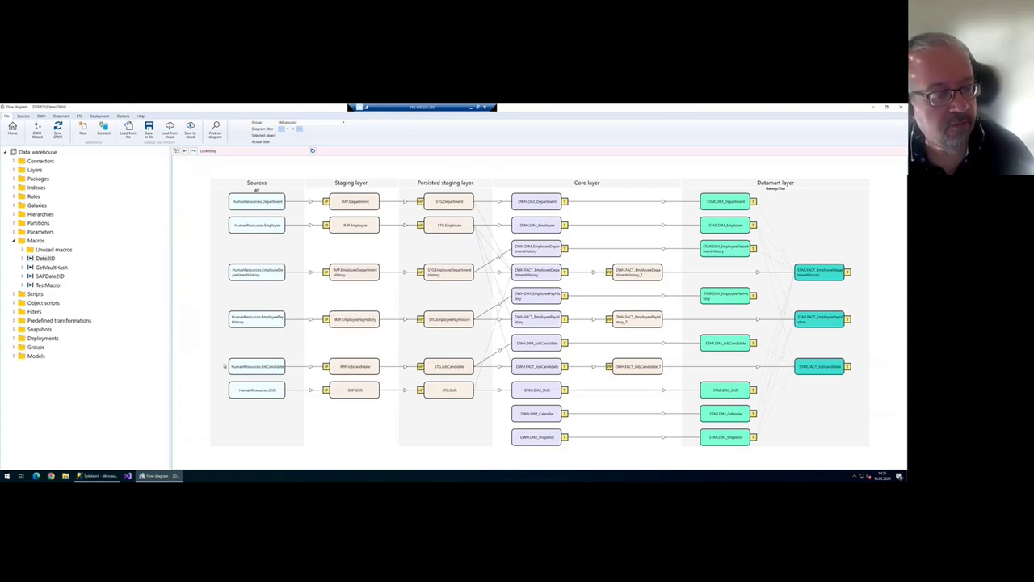
pyautogui.click(99, 475)
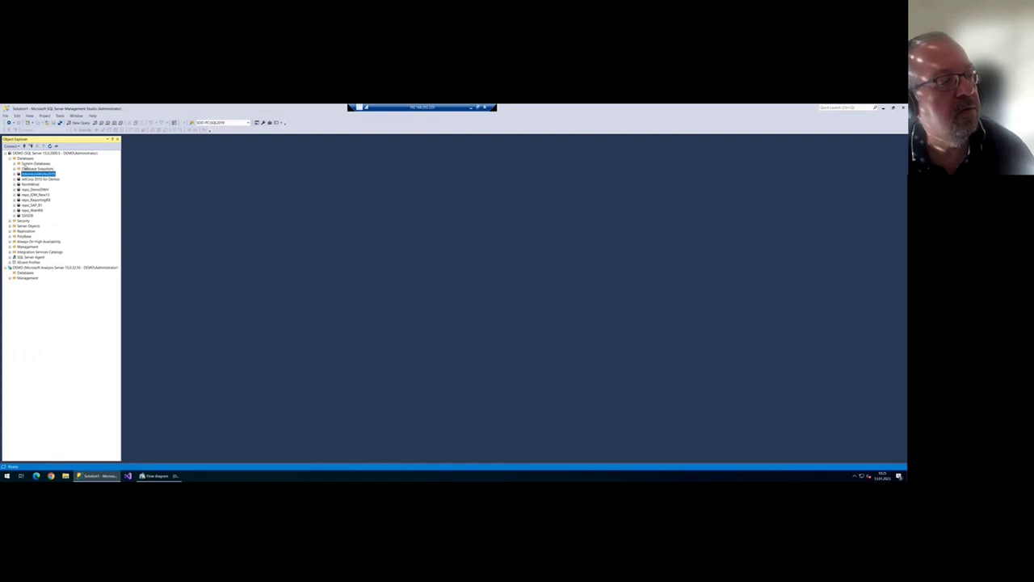
# - Refresh the Databases list in Object Explorer and select dwh_DemoDWH
pyautogui.click(25, 159)
pyautogui.rightClick(32, 159)
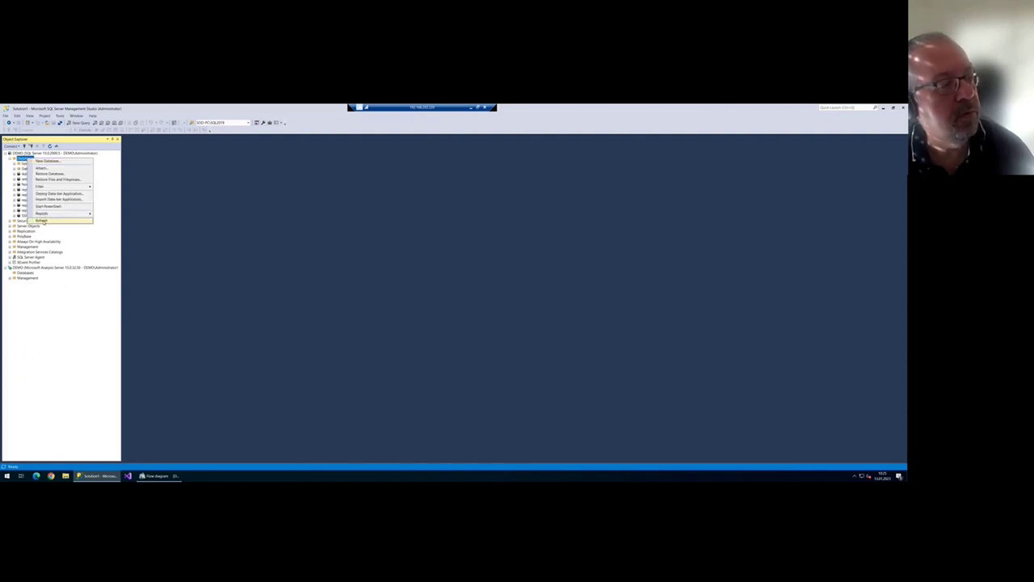
pyautogui.click(41, 219)
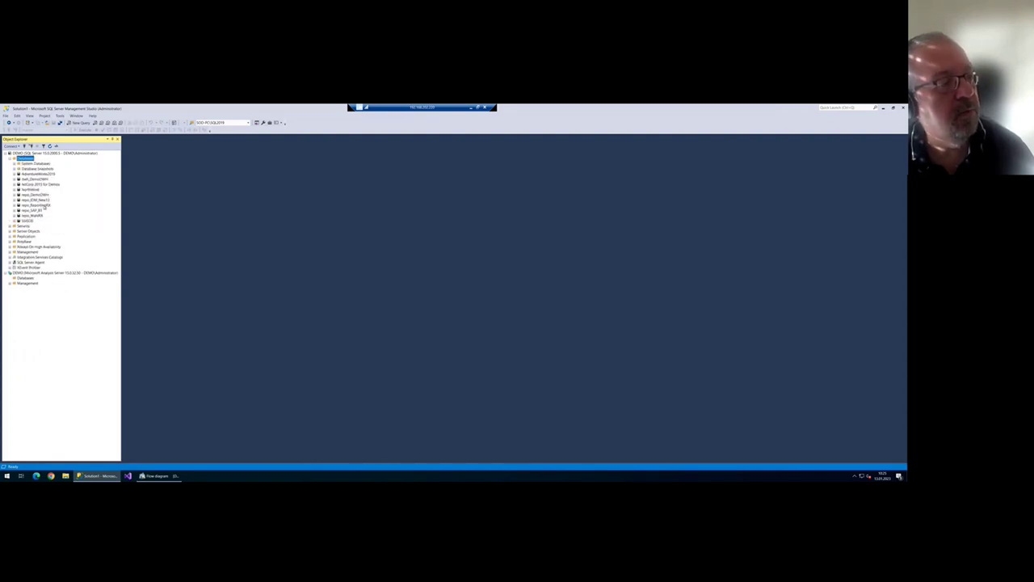
pyautogui.click(36, 178)
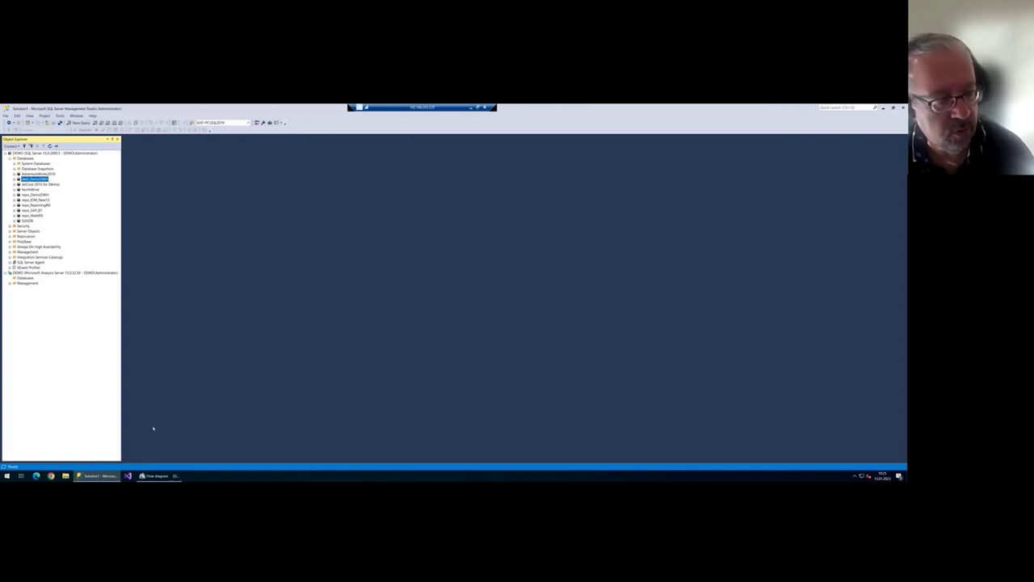
# - Expand dwh_DemoDWH's Tables, widen the panel, and open FACT_EmployeeDepartmentHistory in AnalyticsCreator
pyautogui.click(156, 475)
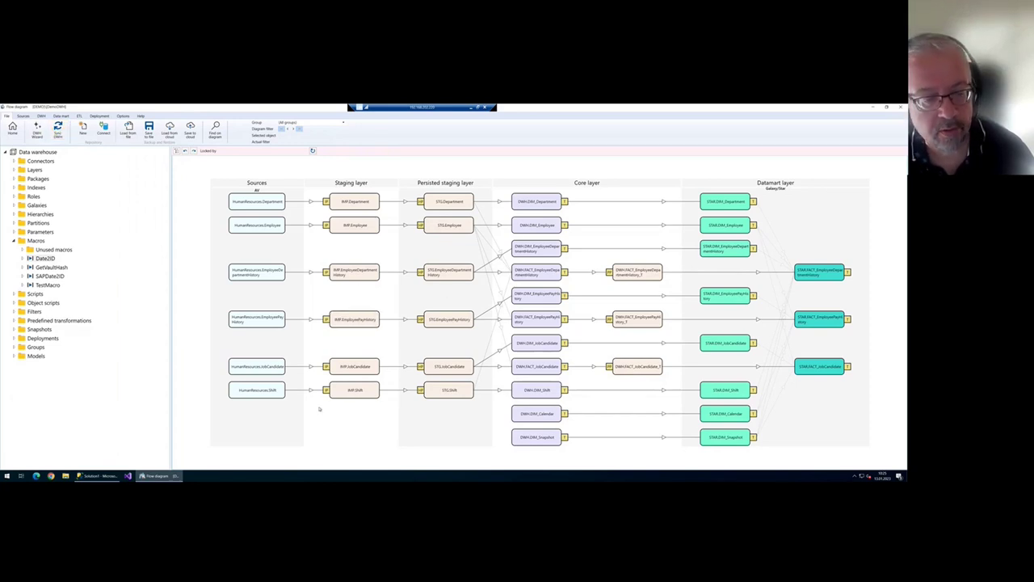
pyautogui.click(108, 476)
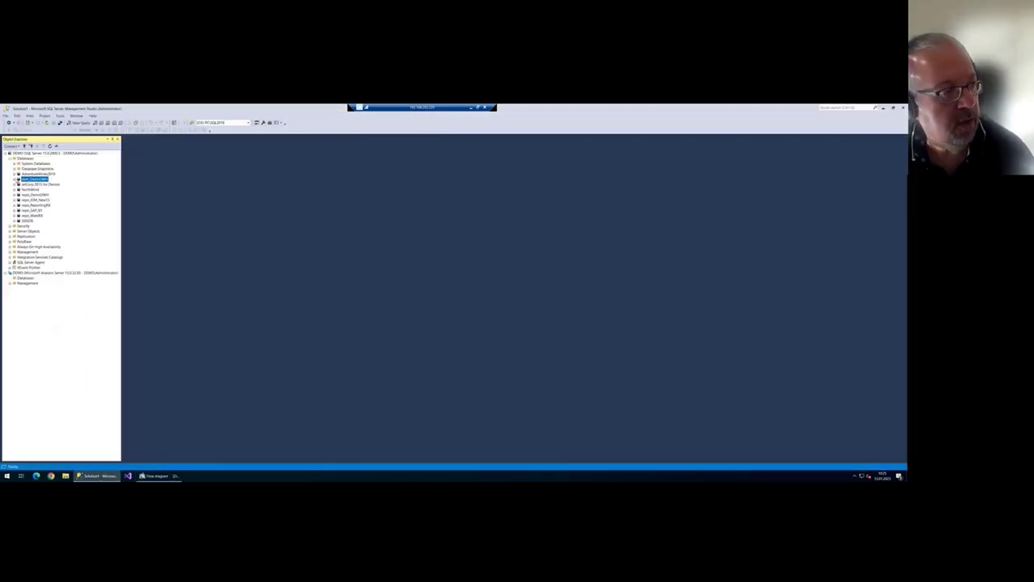
pyautogui.click(18, 179)
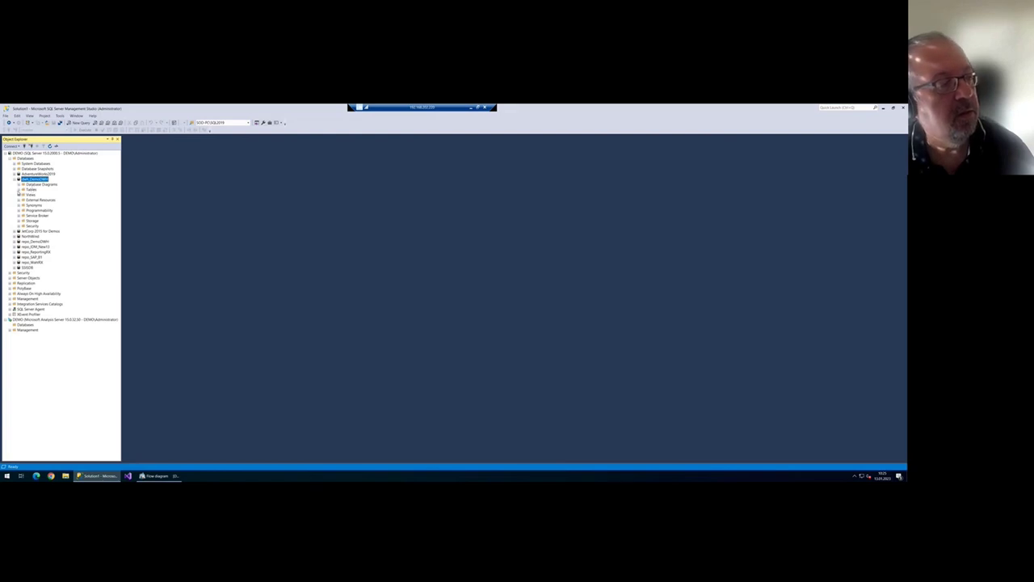
pyautogui.click(22, 189)
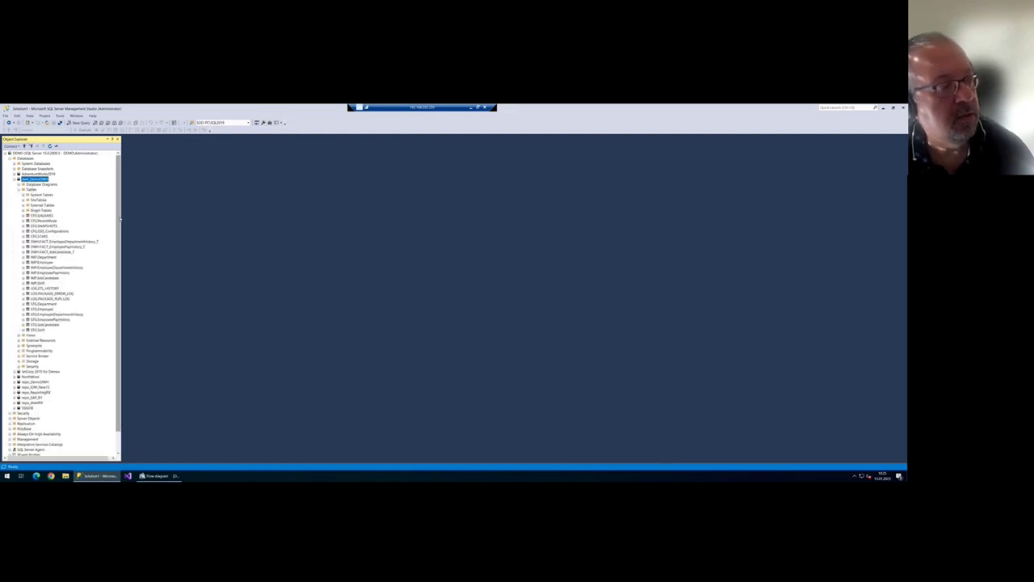
pyautogui.moveTo(122, 217); pyautogui.dragTo(136, 220)
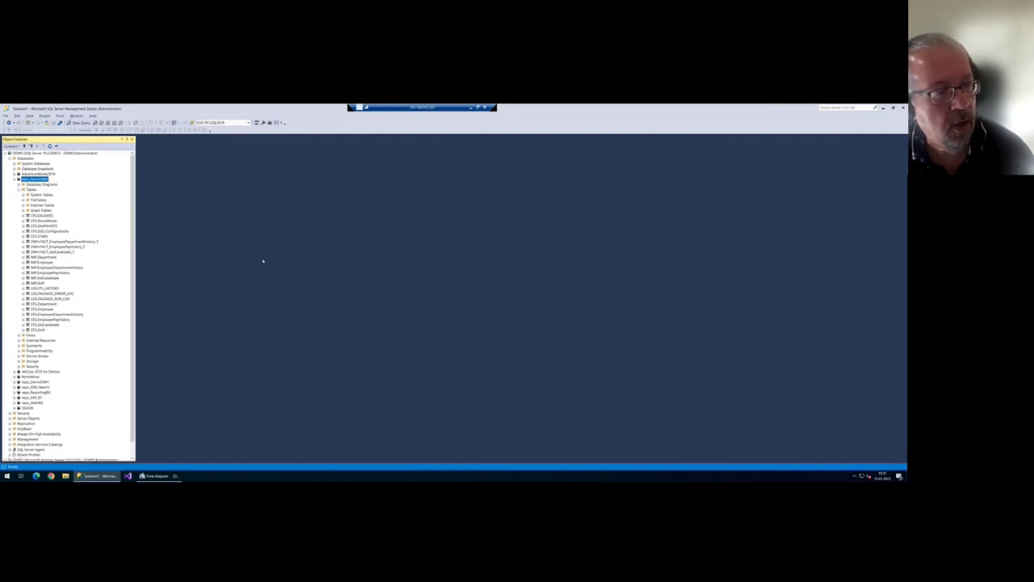
pyautogui.hotkey('alt', 'Tab')
pyautogui.doubleClick(539, 276)
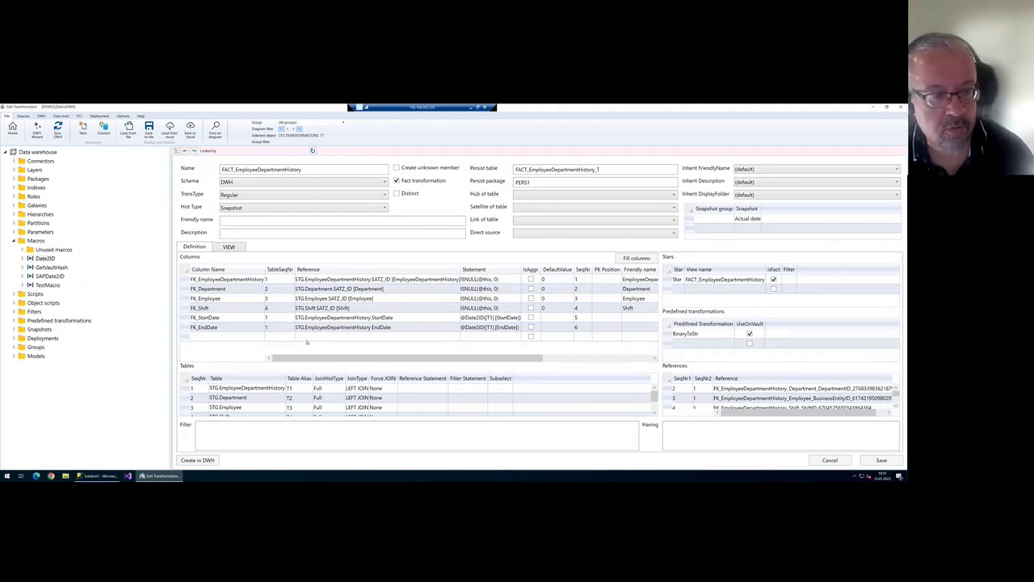
# - Add a column named Test with the bogus statement 'qwewekfop' and save
pyautogui.click(225, 337)
pyautogui.write('Test')
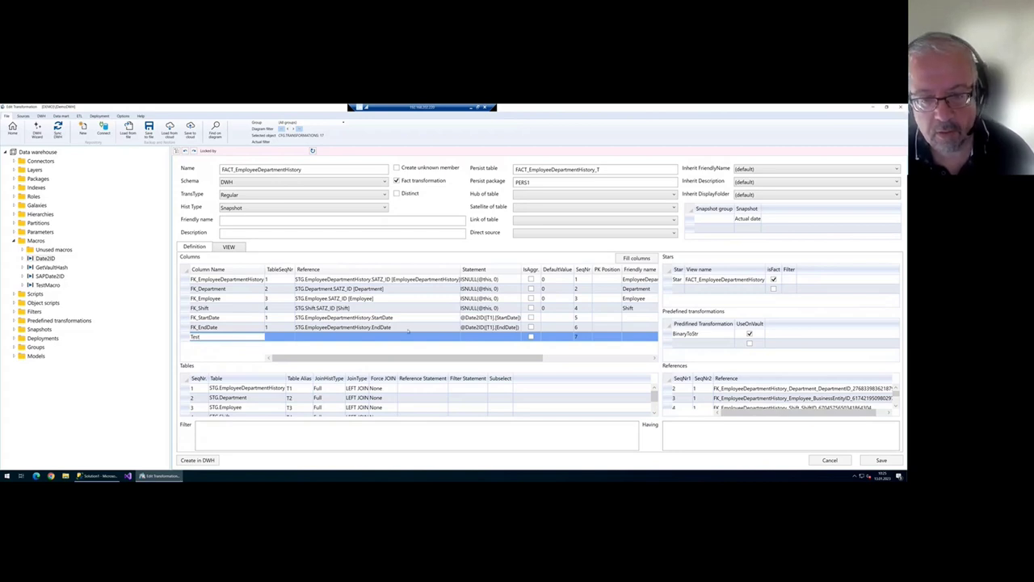
pyautogui.click(489, 336)
pyautogui.write('qwewekfop')
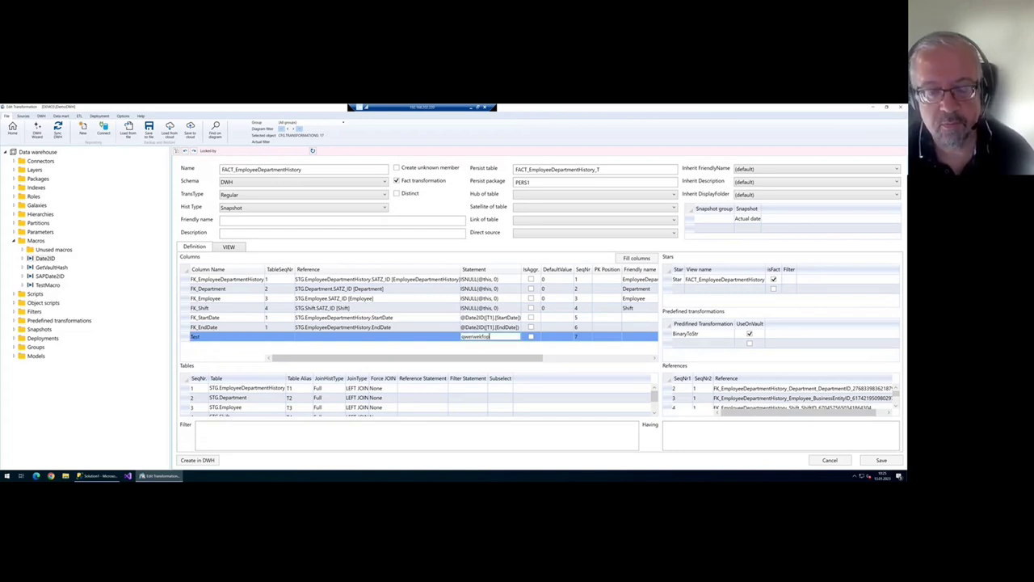
pyautogui.click(882, 459)
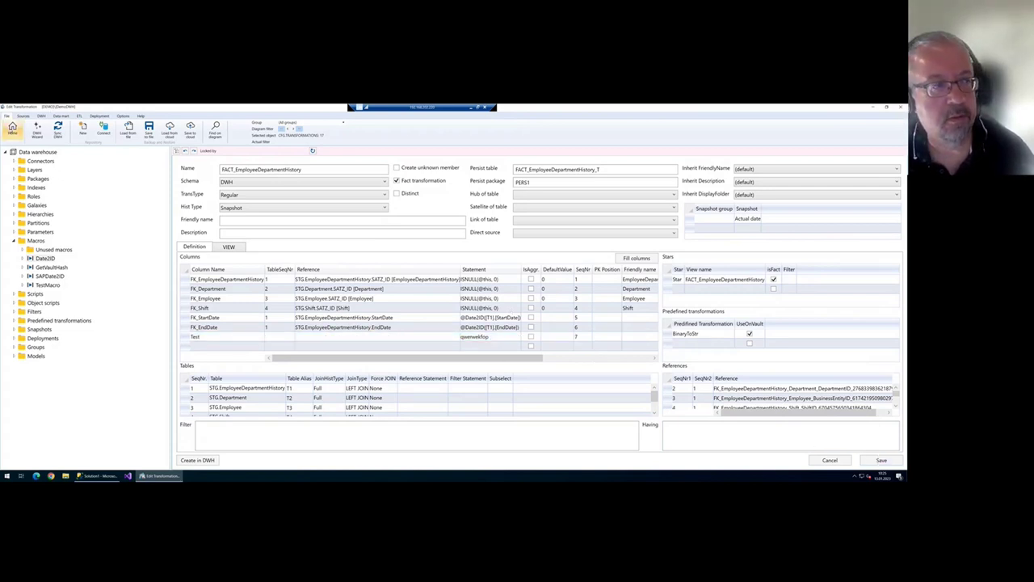
# - Run a full Sync DWH, review SyncErrors.txt, and reopen FACT_EmployeeDepartmentHistory
pyautogui.click(12, 130)
pyautogui.click(57, 129)
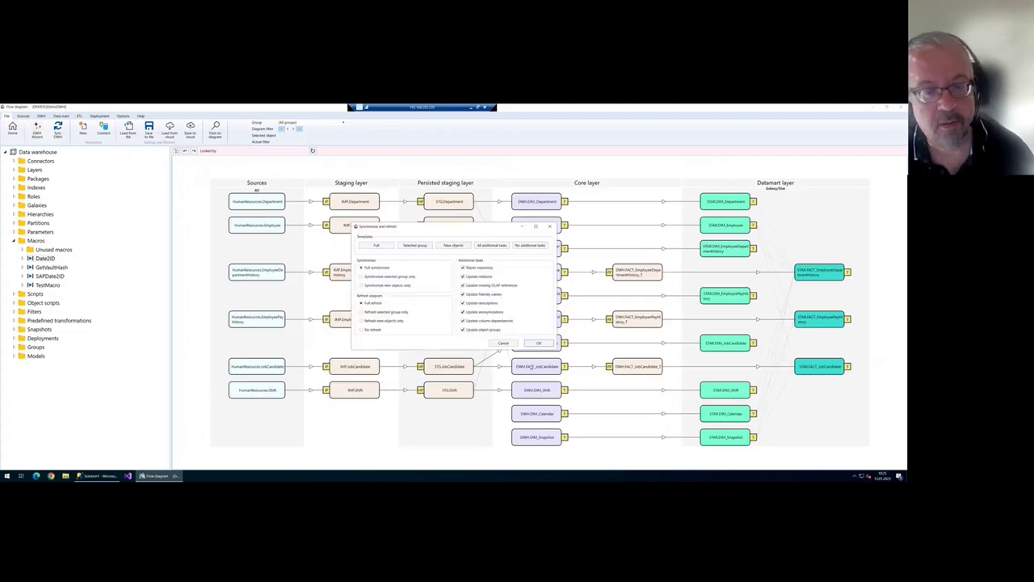
pyautogui.click(503, 343)
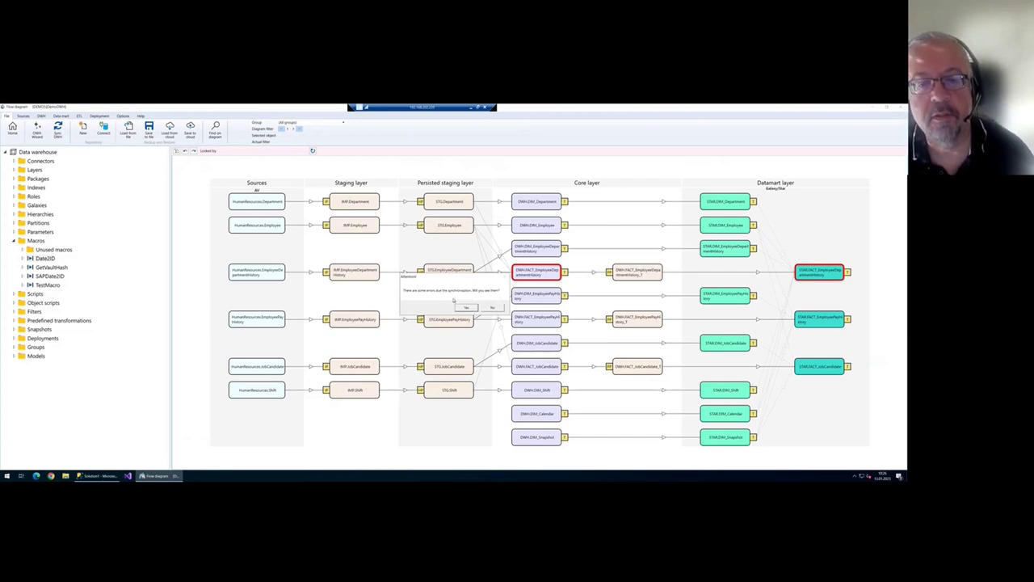
pyautogui.click(466, 308)
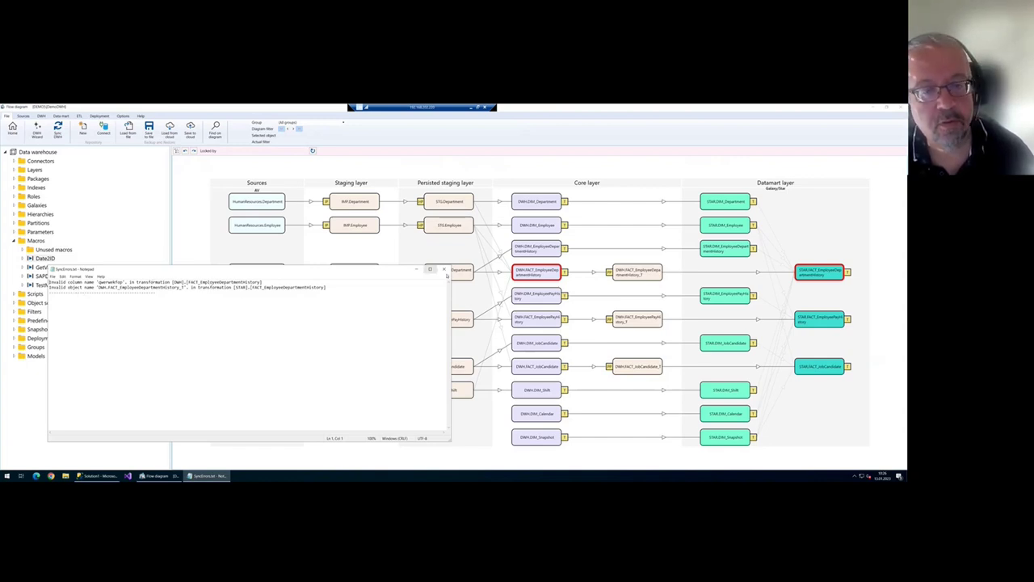
pyautogui.click(444, 269)
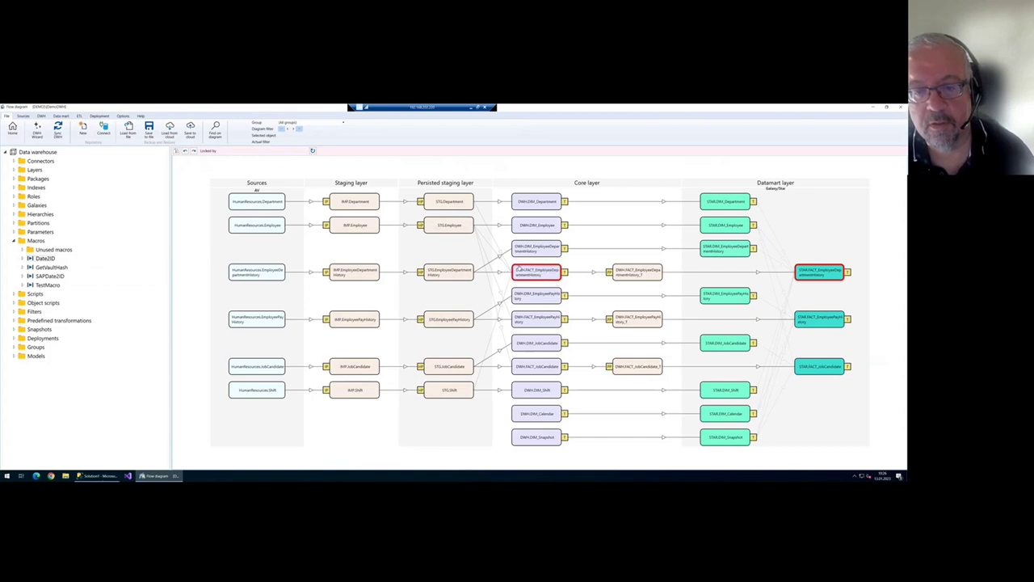
pyautogui.doubleClick(541, 272)
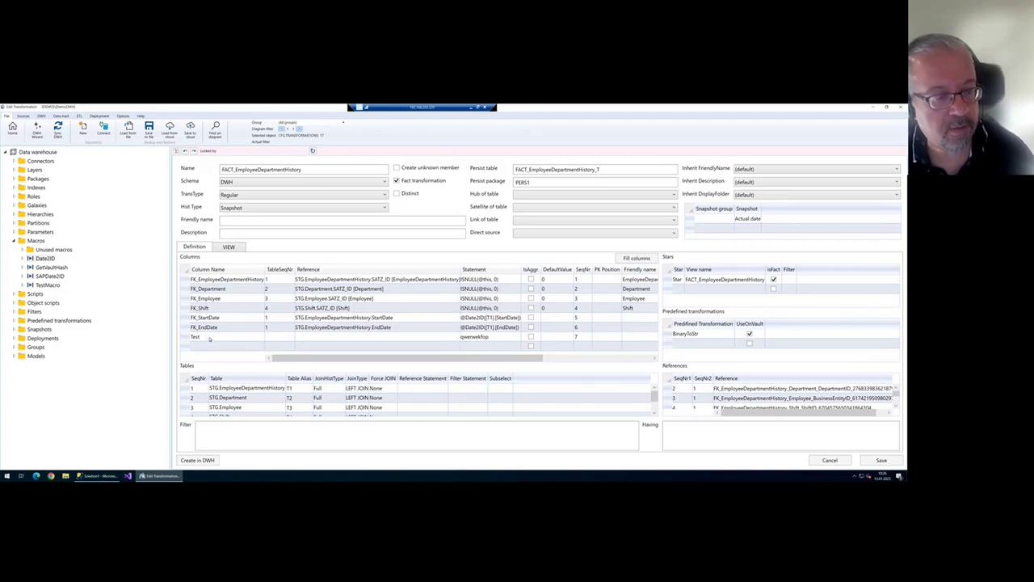
# - Try Create in DWH with the Test column and dismiss the invalid column name error
pyautogui.click(492, 338)
pyautogui.click(492, 339)
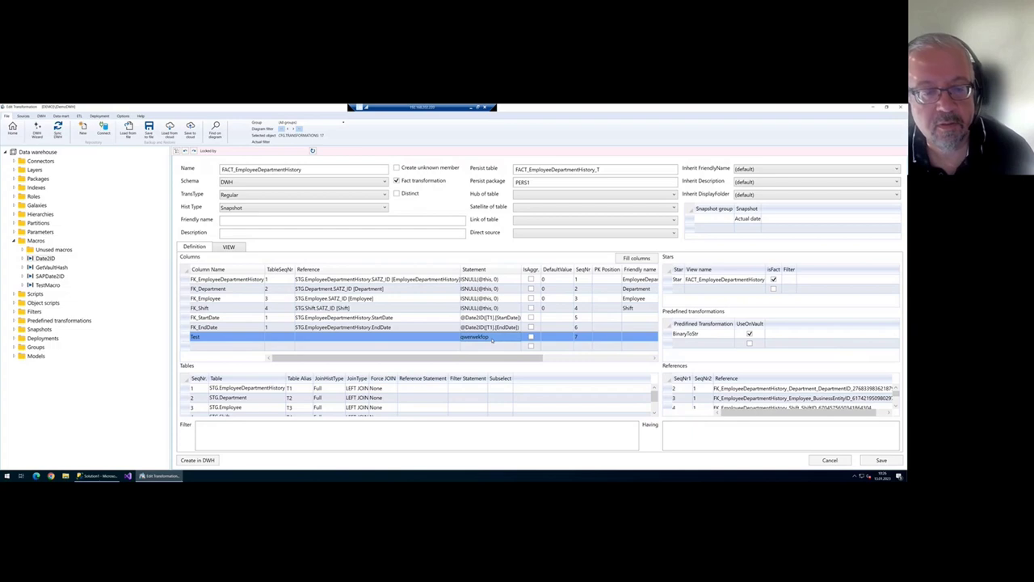
pyautogui.click(199, 462)
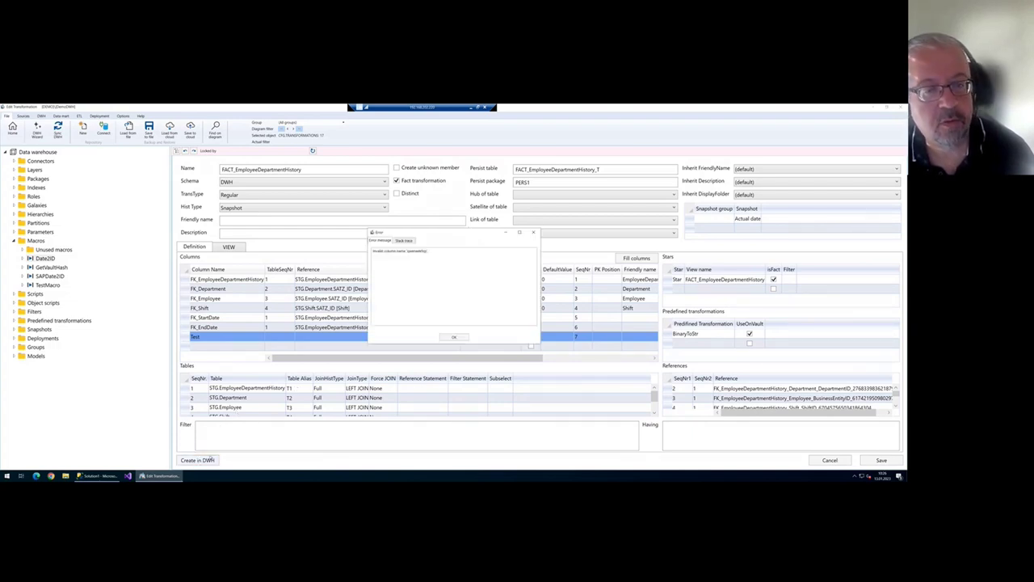
pyautogui.click(455, 335)
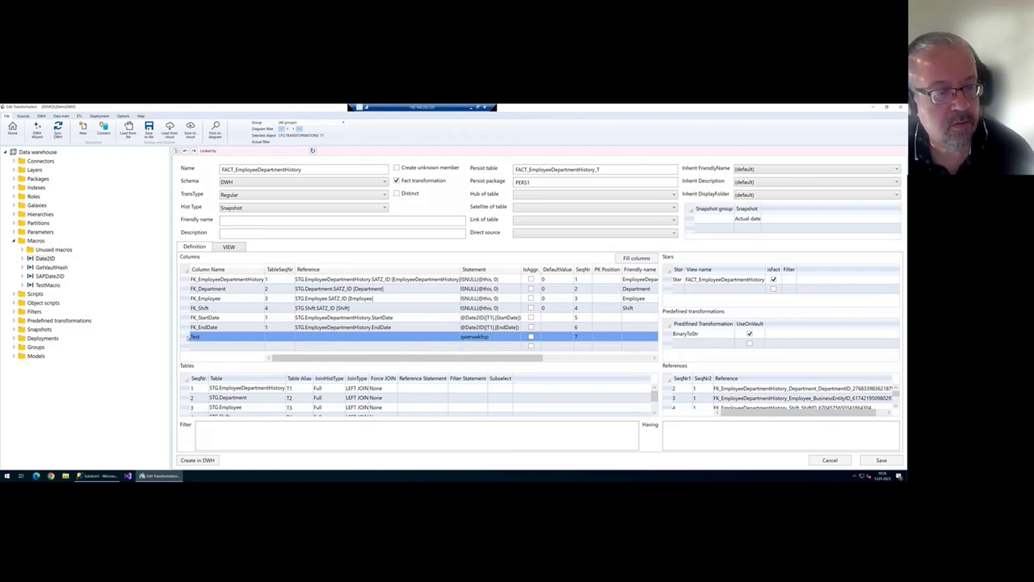
# - Delete the Test row, save, and run Create in DWH successfully
pyautogui.press('Delete')
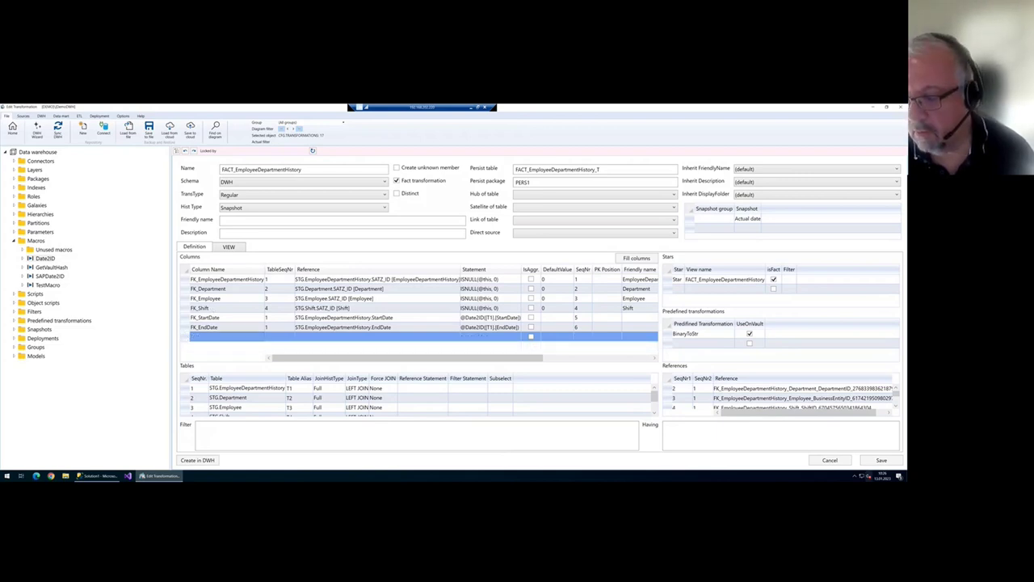
pyautogui.click(881, 460)
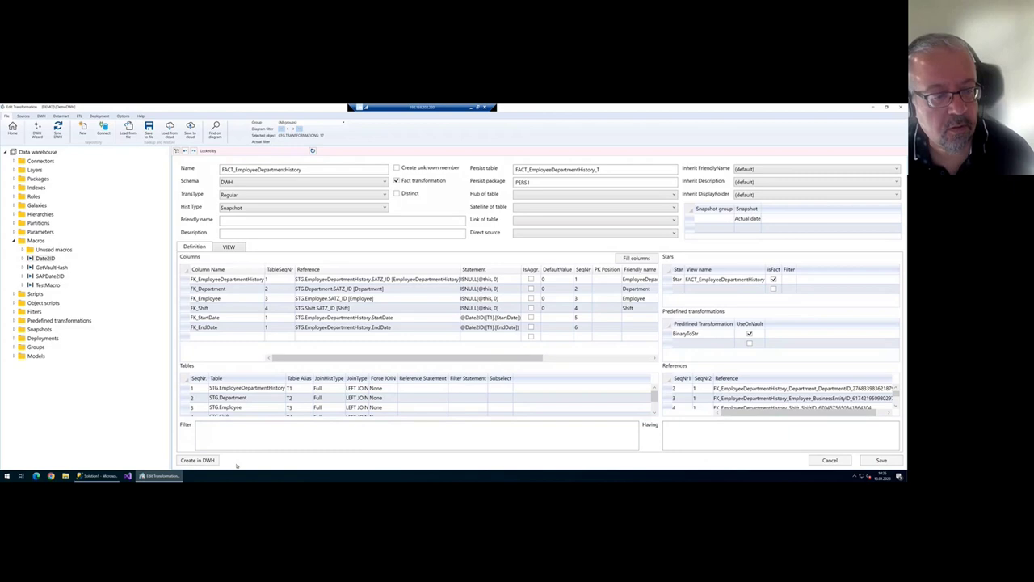
pyautogui.click(197, 459)
pyautogui.click(456, 308)
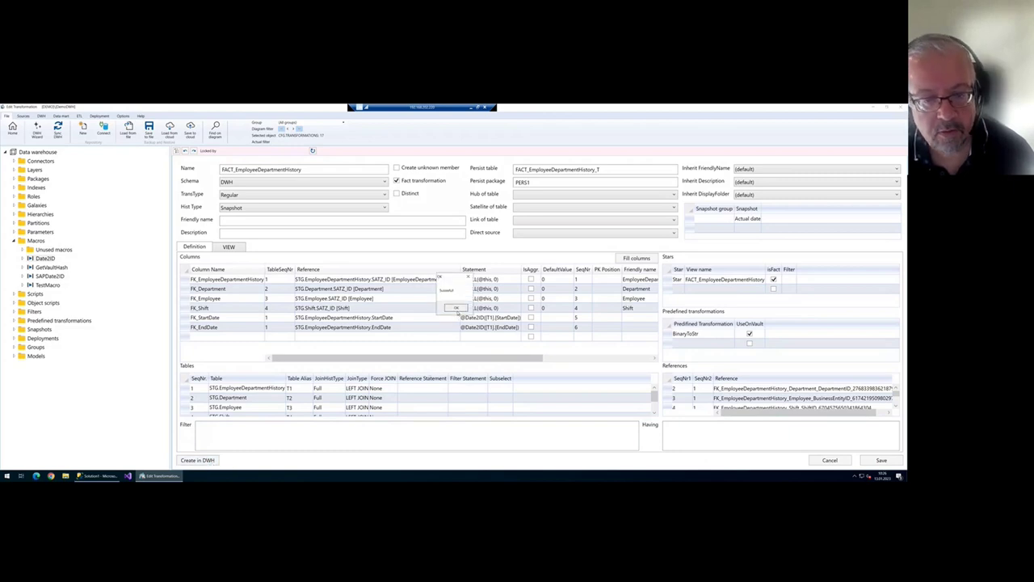
# - Run Sync DWH again and check STAR.FACT_EmployeeDepartmentHistory and DWH.DIM_Department nodes for errors
pyautogui.click(12, 130)
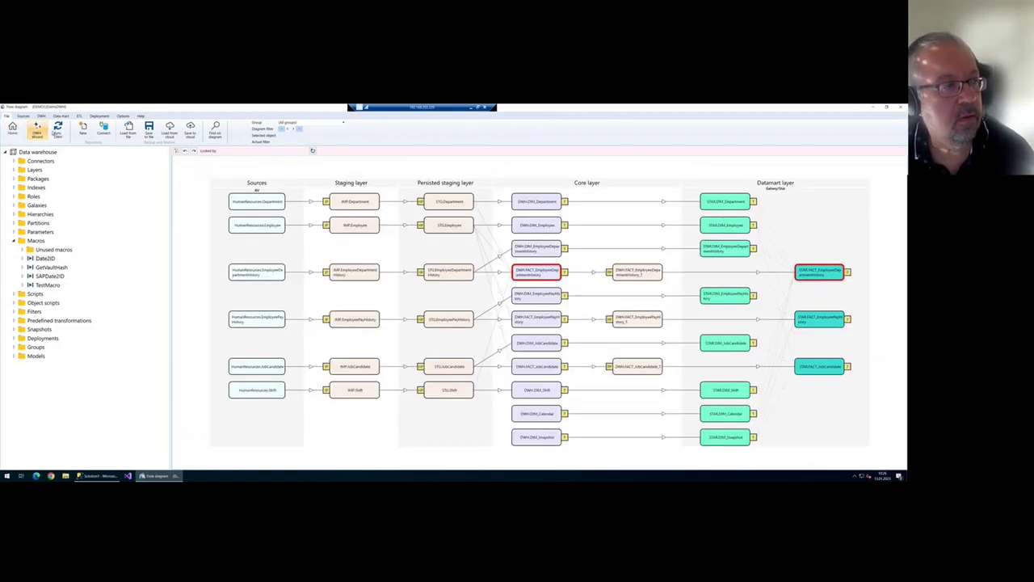
pyautogui.click(57, 131)
pyautogui.click(539, 342)
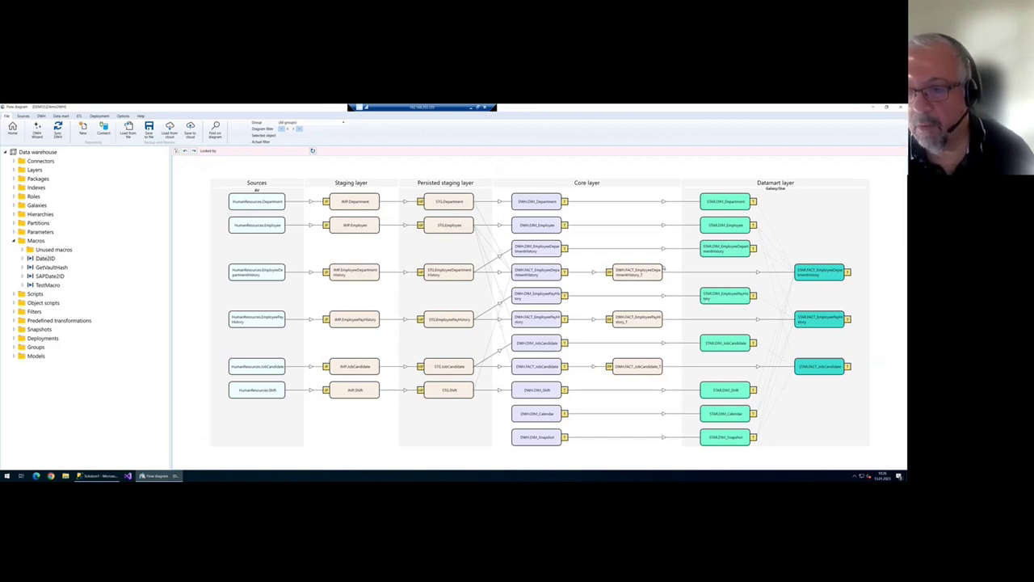
pyautogui.scroll(1, 780, 257)
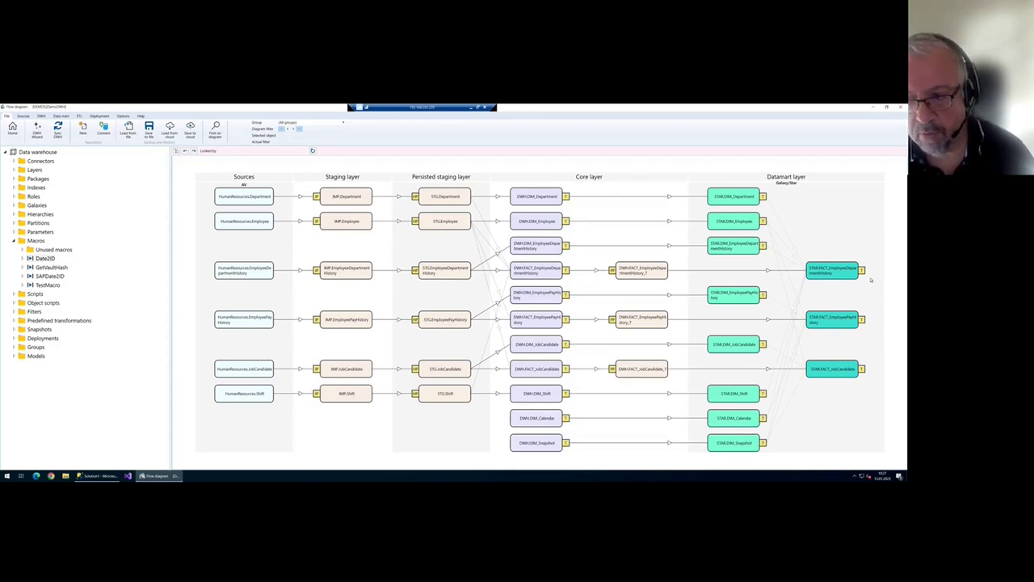
pyautogui.click(841, 272)
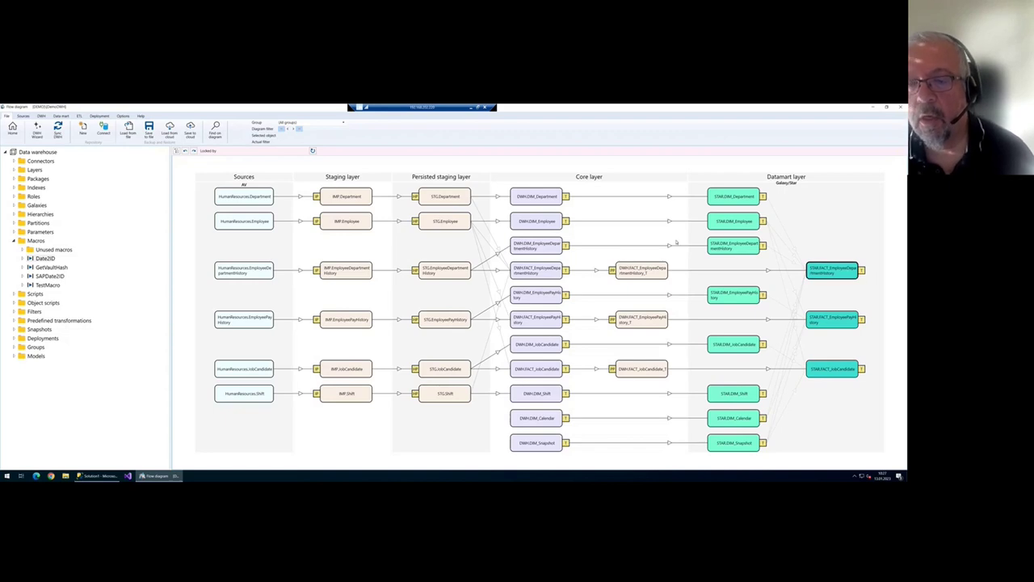
pyautogui.click(677, 242)
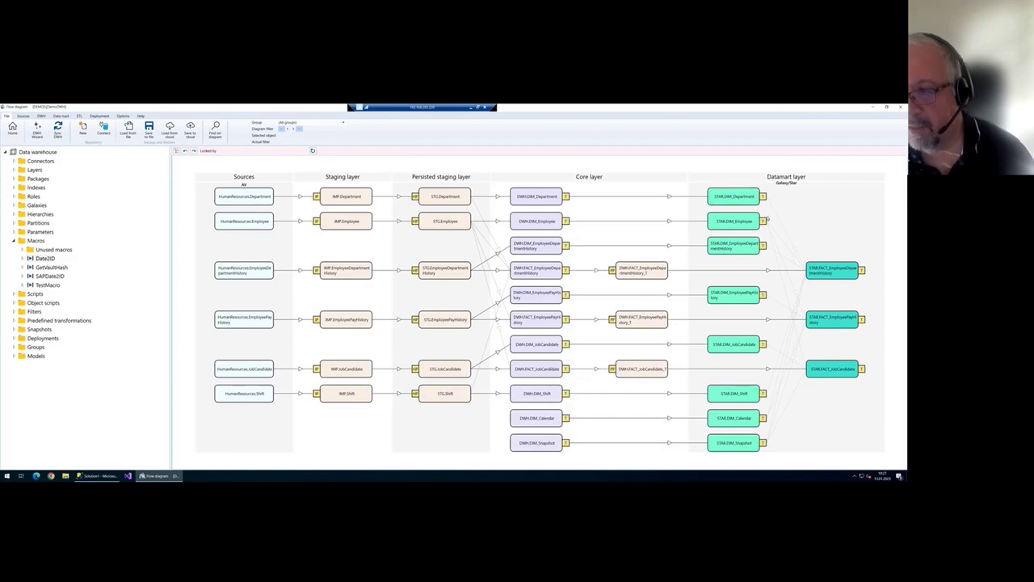
pyautogui.click(544, 198)
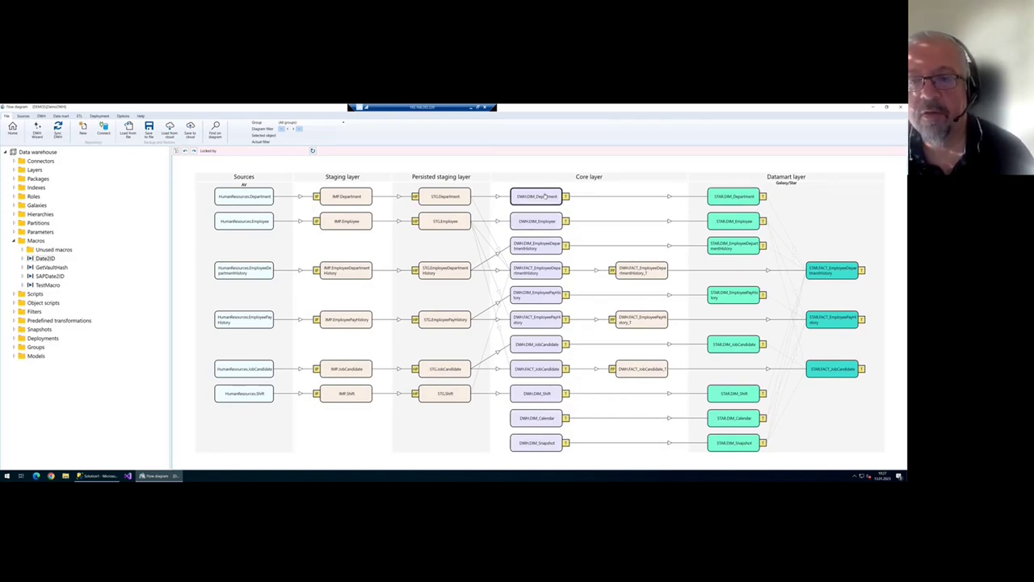
# - Open the DIM_Department transformation, inspect its star entry, and return to the diagram
pyautogui.doubleClick(546, 202)
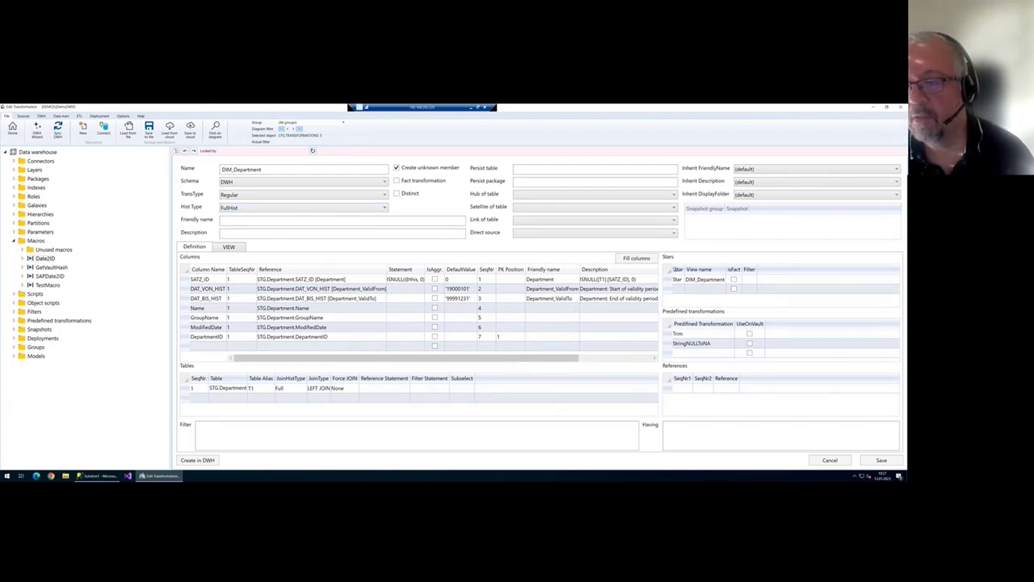
pyautogui.click(670, 280)
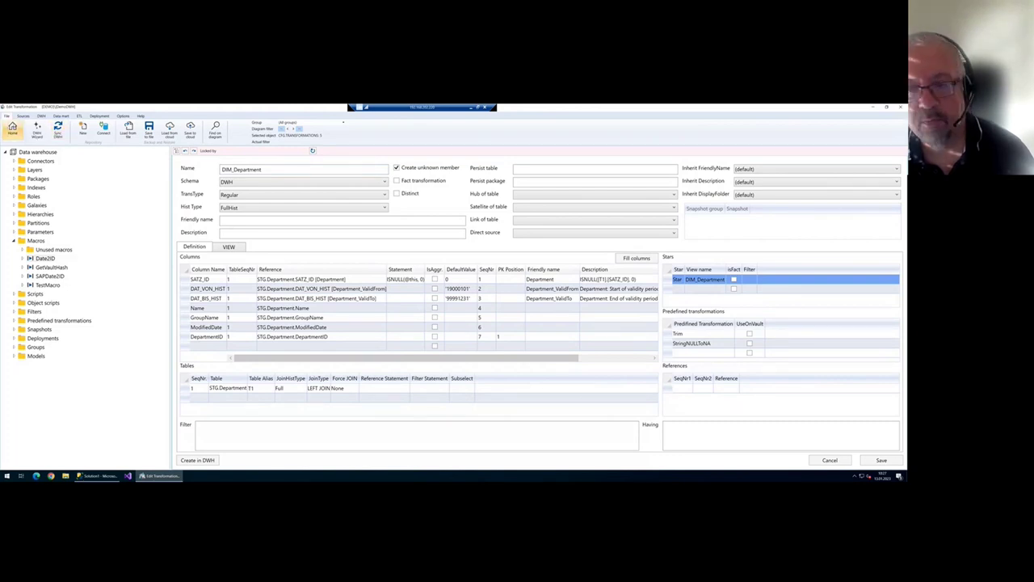
pyautogui.click(13, 130)
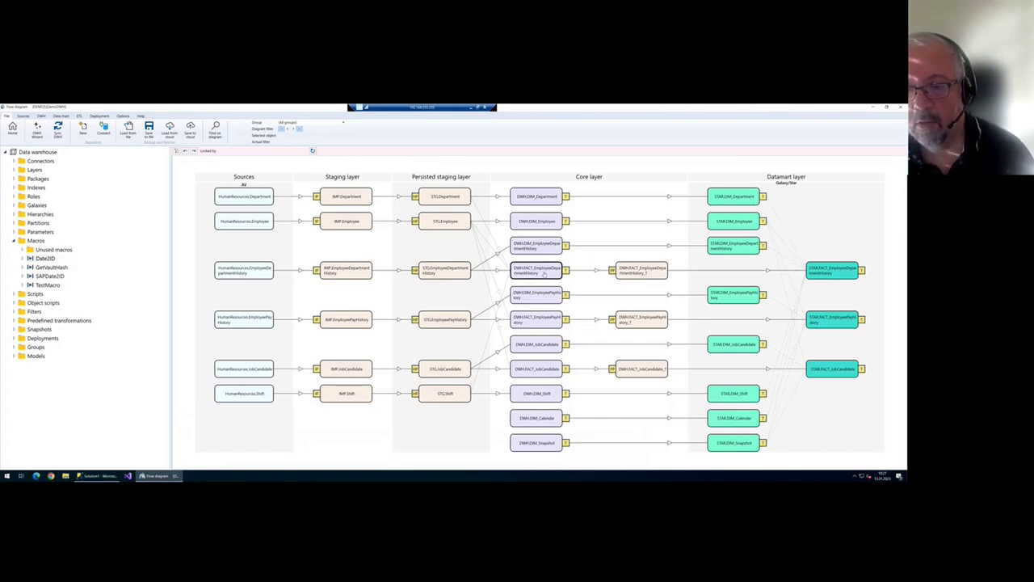
# - Review the star entry of the core FACT_EmployeeDepartmentHistory transformation
pyautogui.doubleClick(545, 274)
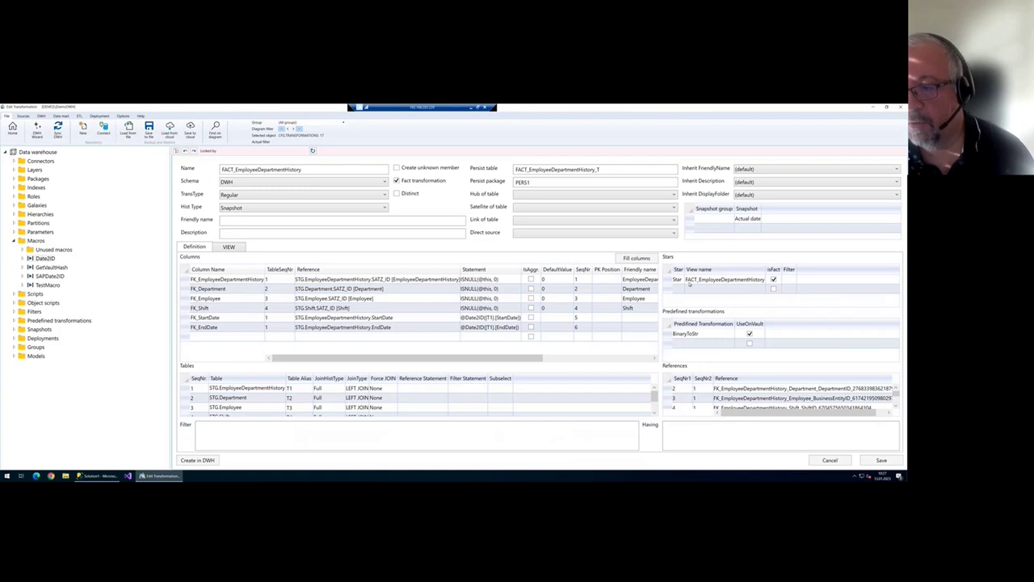
pyautogui.click(737, 280)
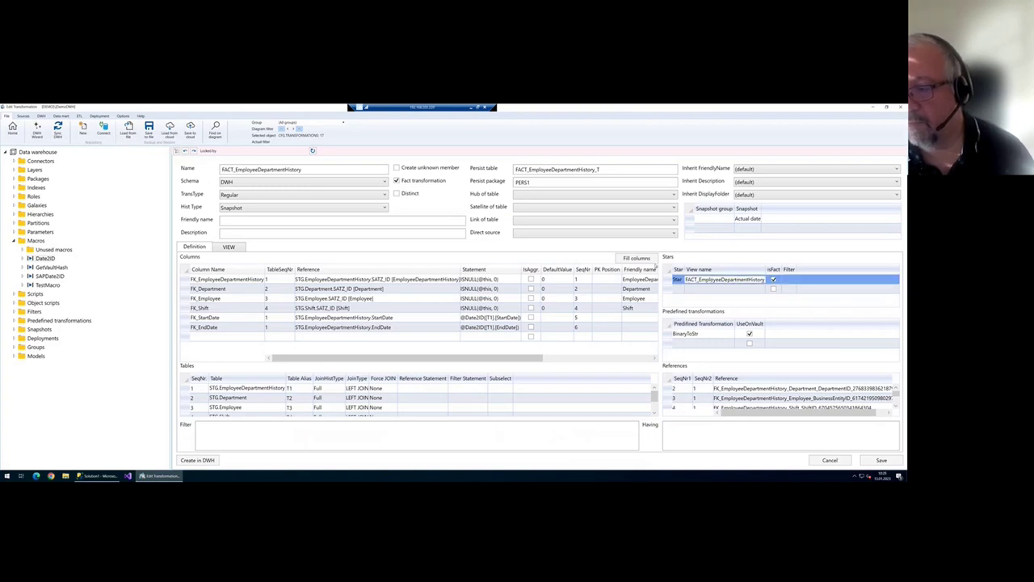
pyautogui.press('Escape')
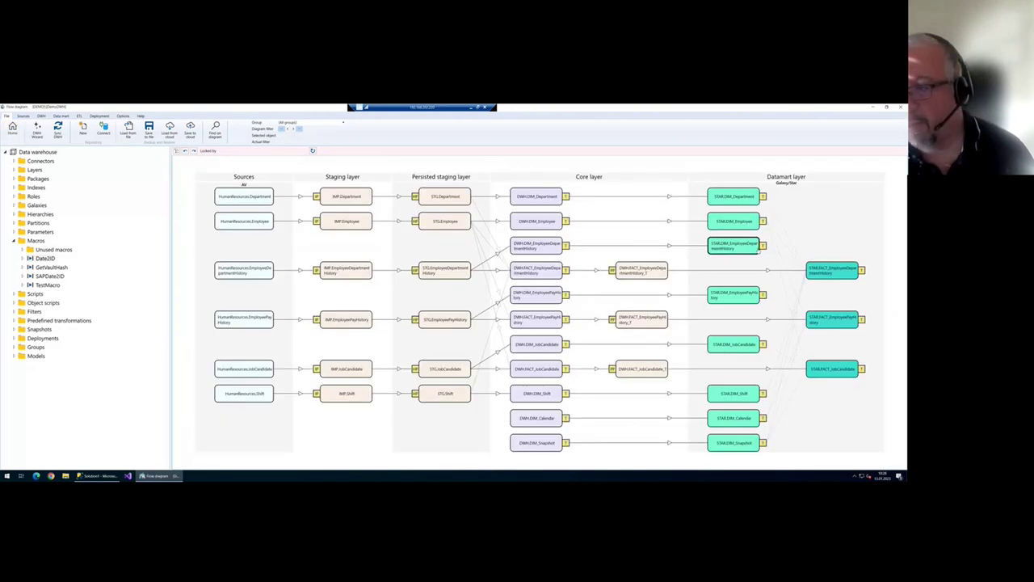
# - Trace the FACT_EmployeeDepartmentHistory chain and open the STAR fact table's Edit Table
pyautogui.click(861, 273)
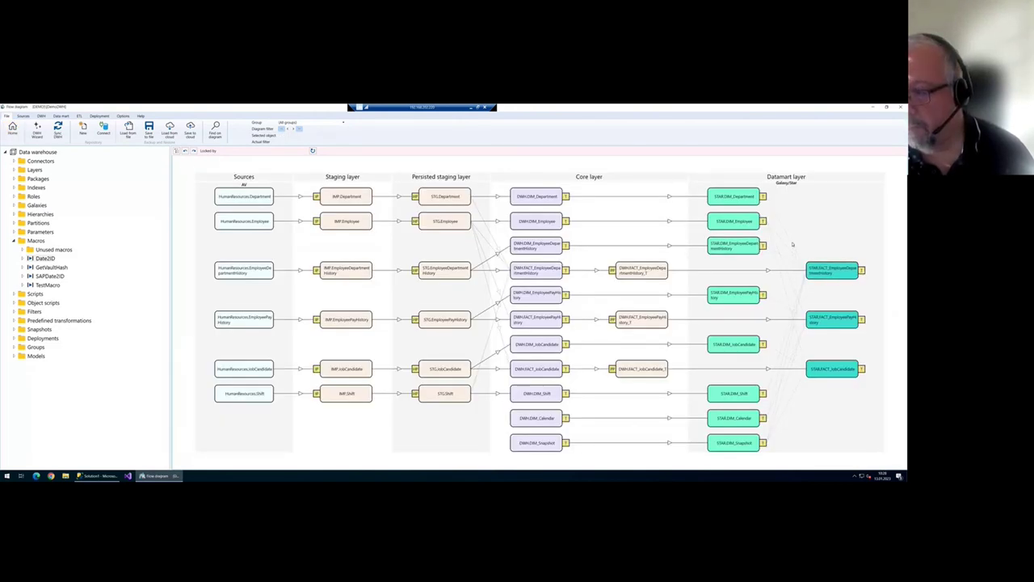
pyautogui.click(661, 267)
pyautogui.click(549, 272)
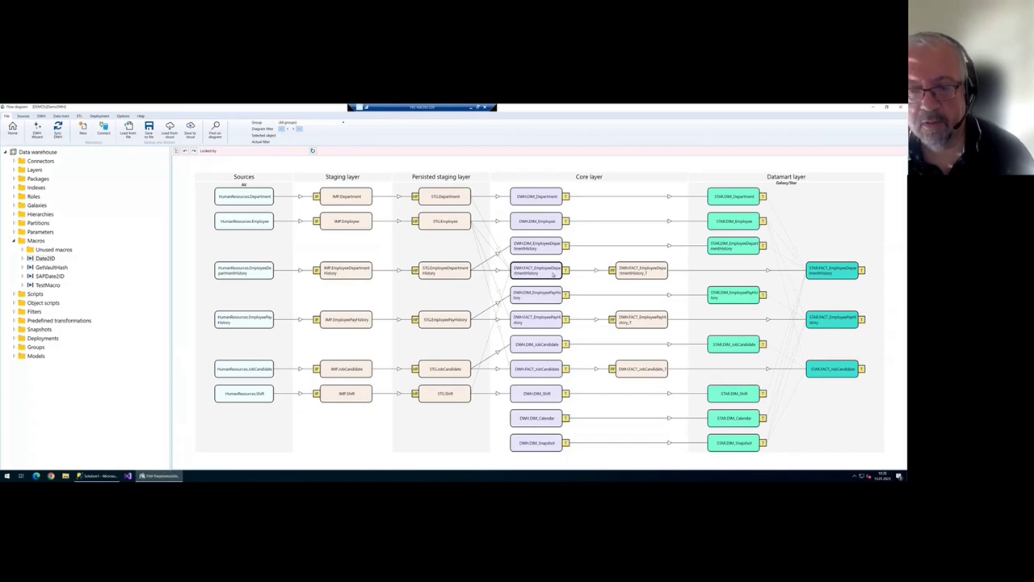
pyautogui.doubleClick(549, 272)
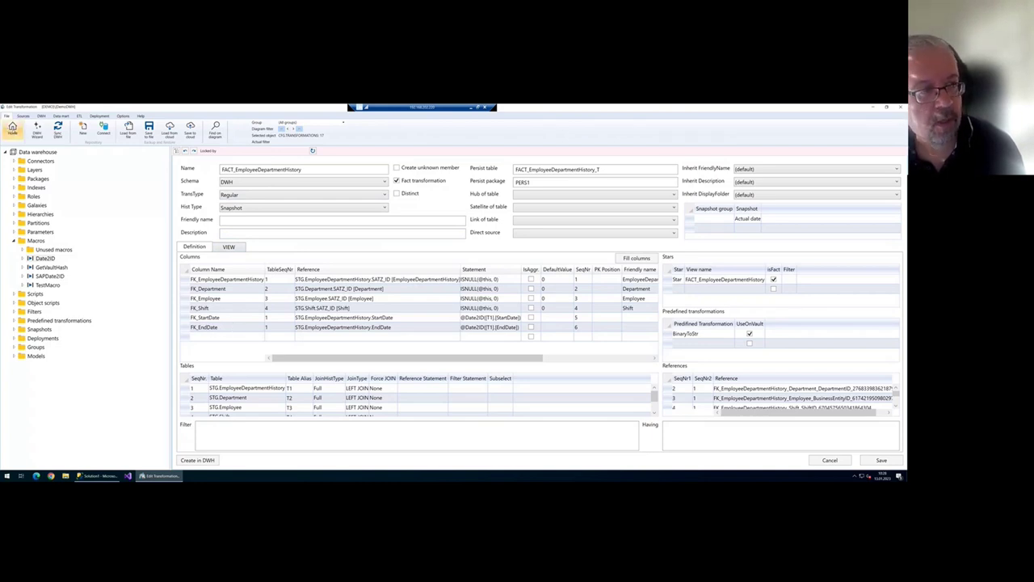
pyautogui.click(12, 127)
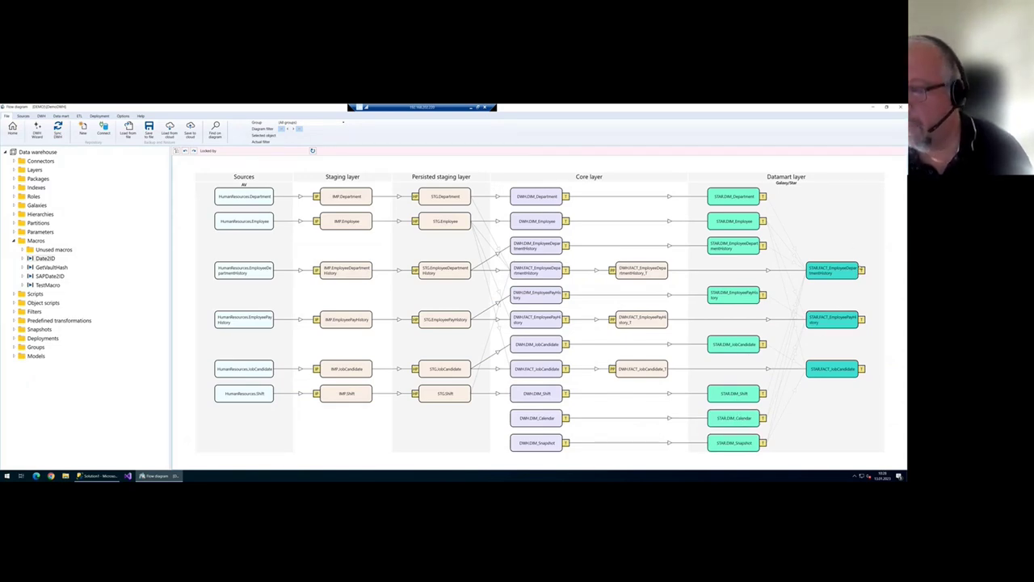
pyautogui.doubleClick(861, 271)
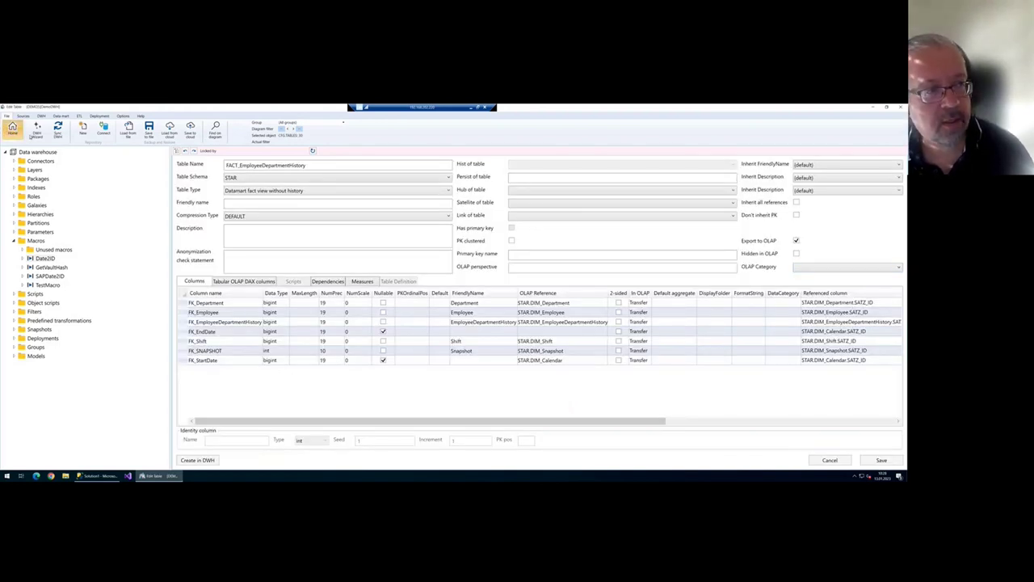
# - Reopen STAR.FACT_EmployeeDepartmentHistory and check the FK_EndDate and FK_StartDate OLAP references
pyautogui.press('Escape')
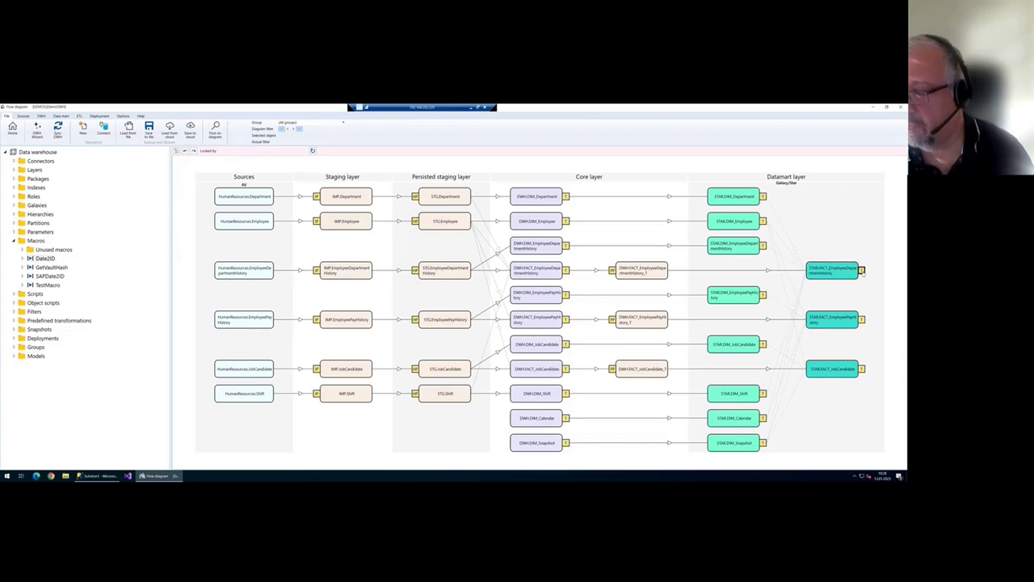
pyautogui.doubleClick(861, 271)
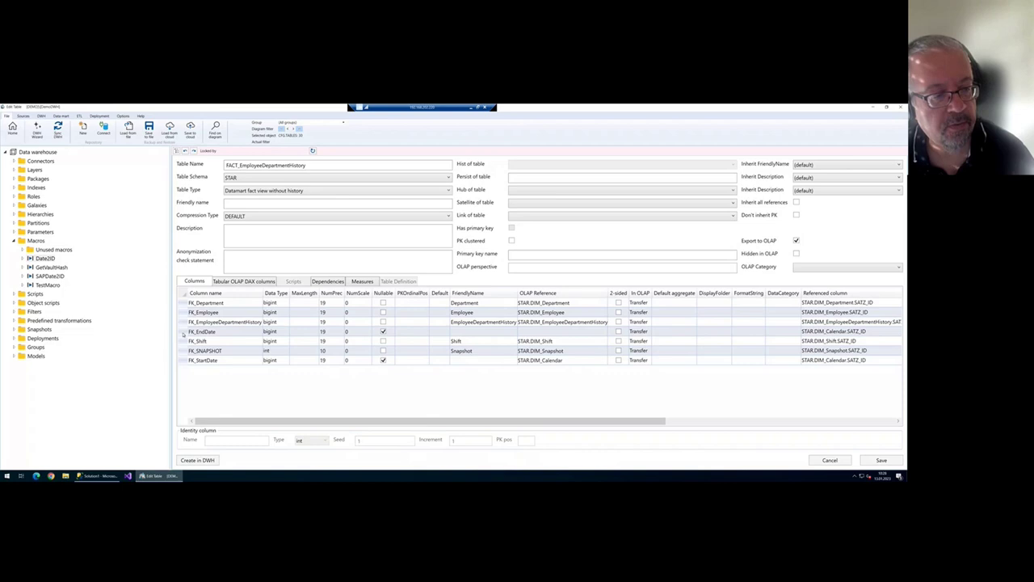
pyautogui.click(185, 332)
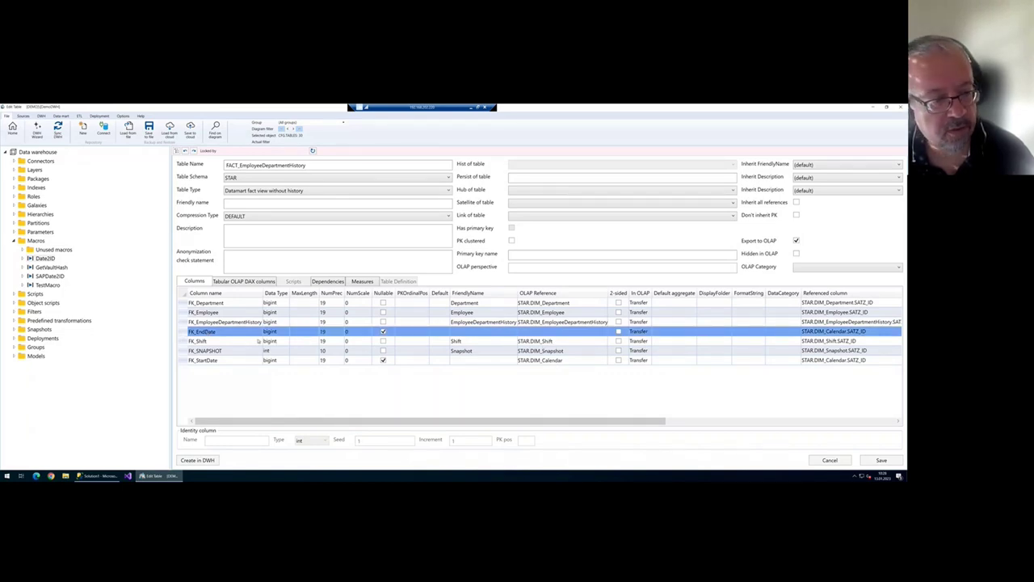
pyautogui.click(556, 361)
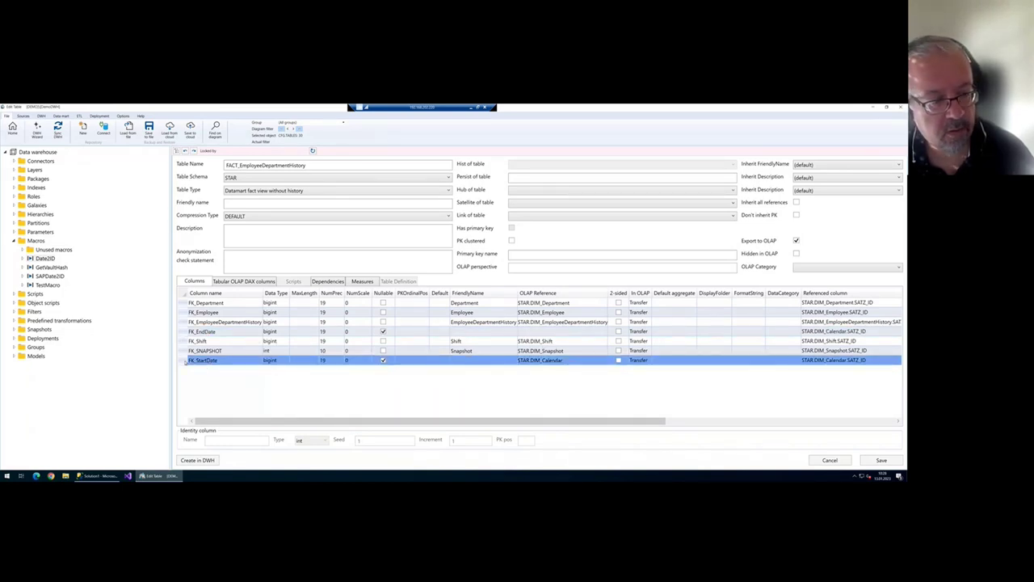
pyautogui.click(556, 361)
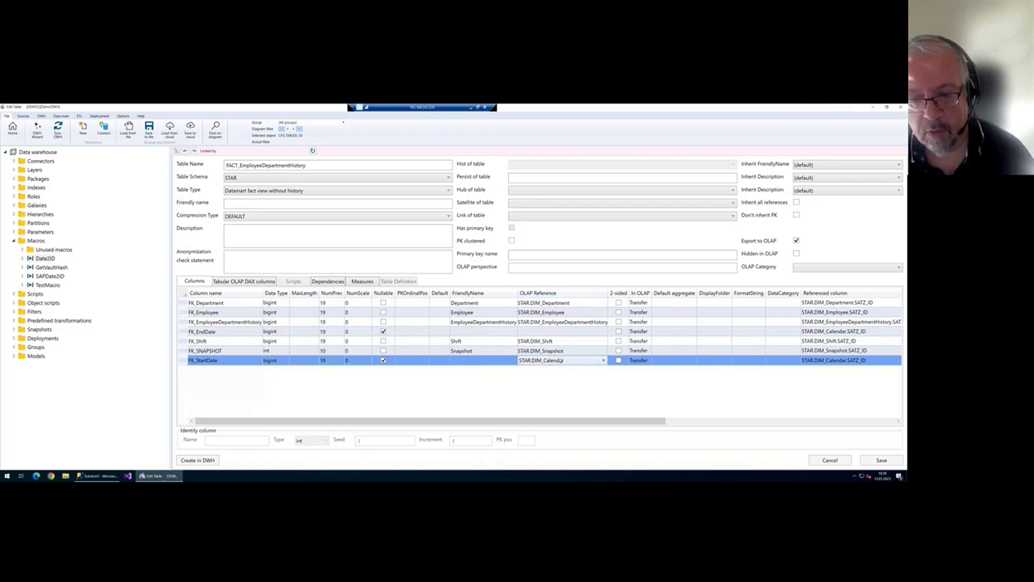
# - Set FK_EndDate's OLAP reference to a new DIM_Calendar-based dimension named DIM_EndDate
pyautogui.click(540, 333)
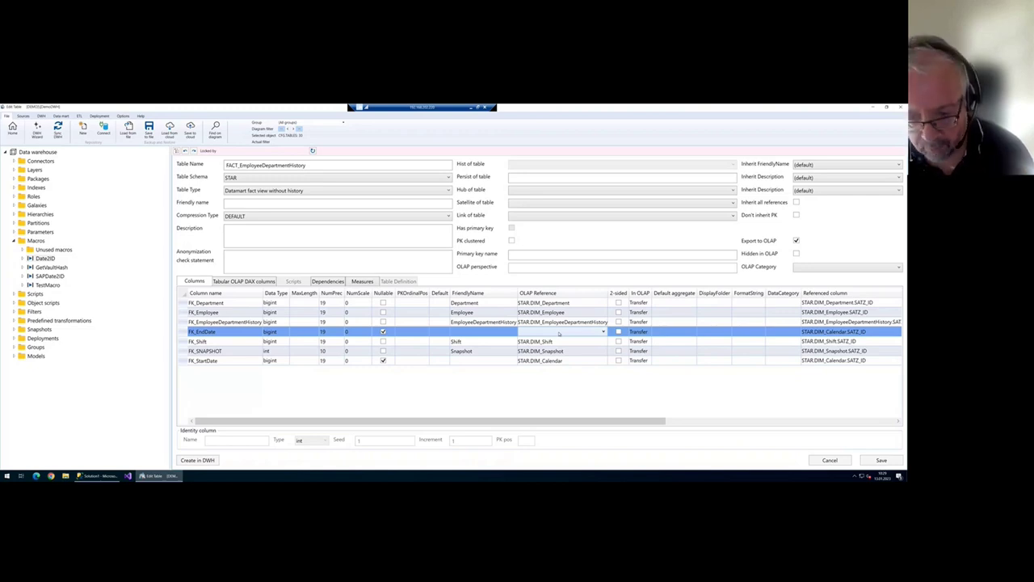
pyautogui.click(558, 333)
pyautogui.click(581, 349)
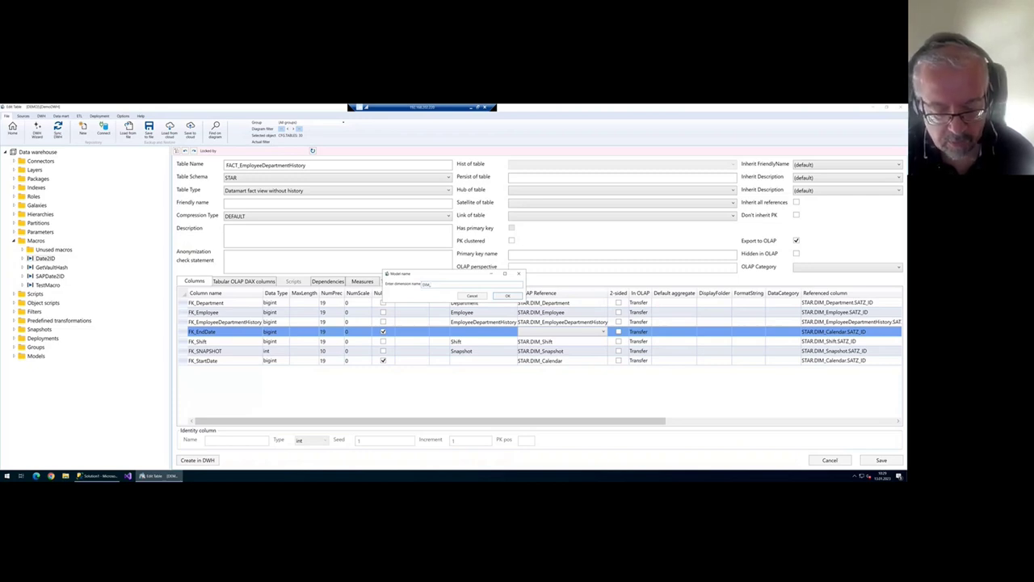
pyautogui.click(522, 296)
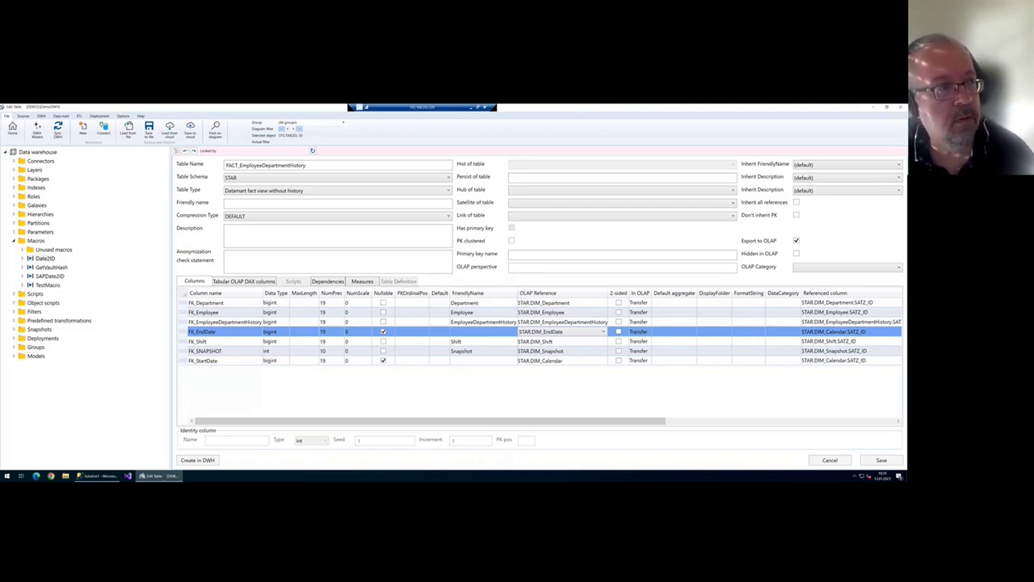
pyautogui.click(13, 129)
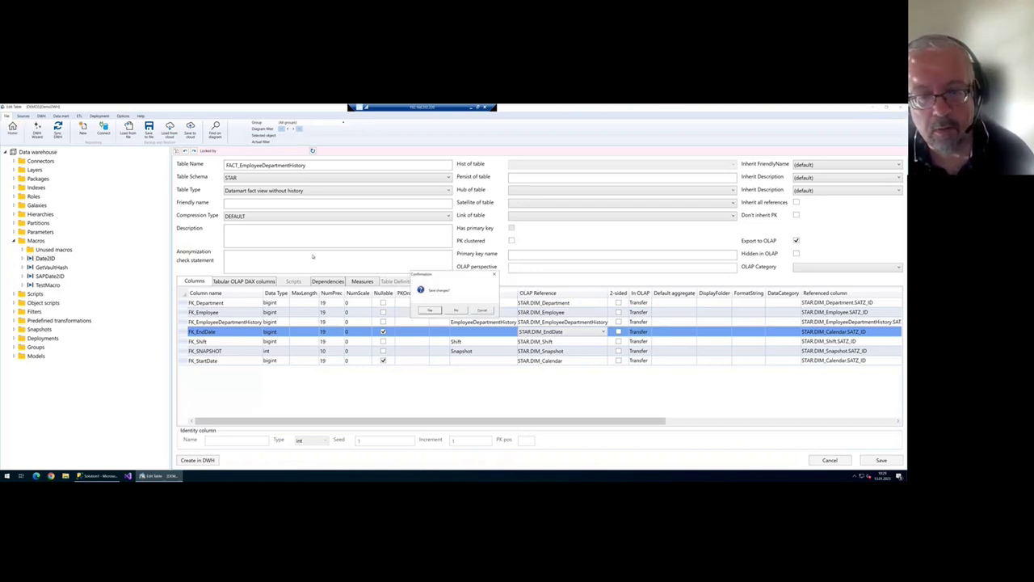
pyautogui.click(490, 310)
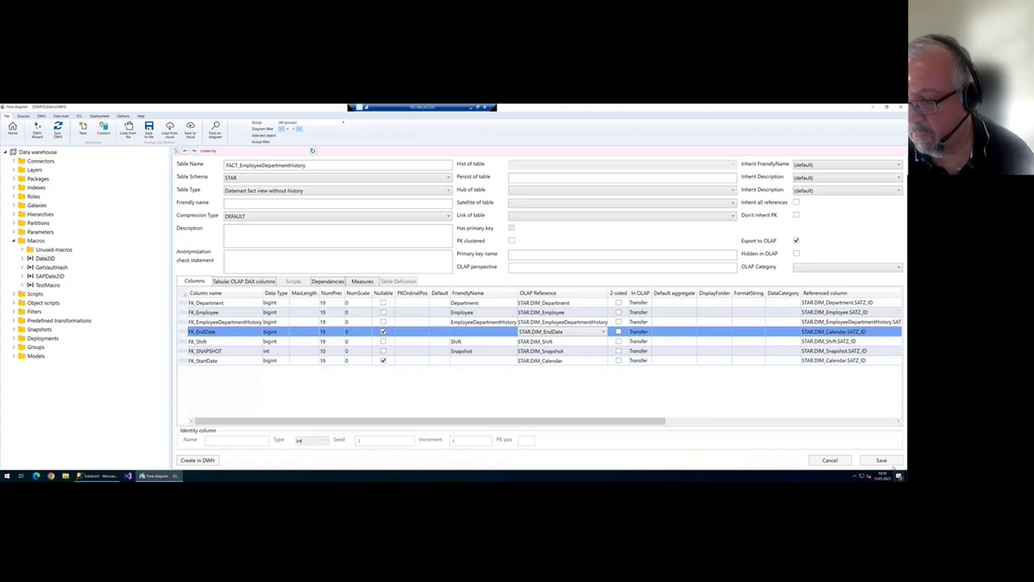
pyautogui.click(11, 131)
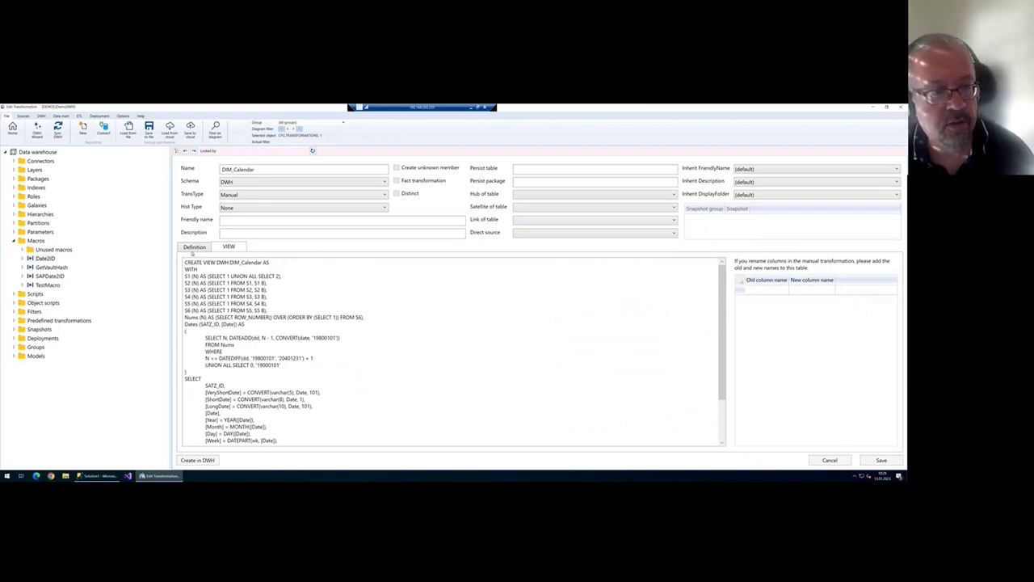
# - Rename the DIM_Calendar star view to DIM_StartDate in the transformation's definition
pyautogui.click(194, 249)
pyautogui.click(697, 290)
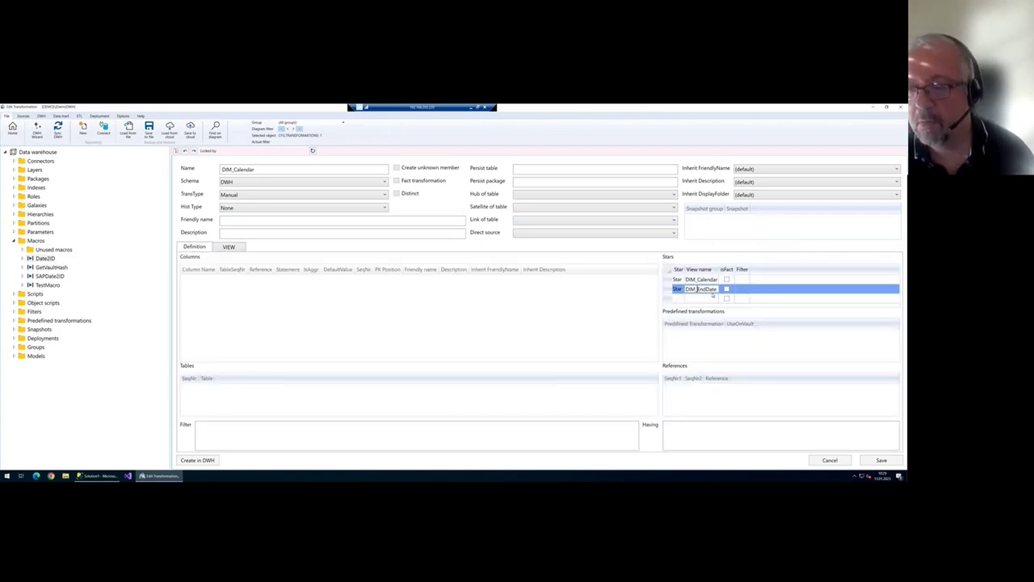
pyautogui.click(701, 280)
pyautogui.hotkey('ctrl', 'shift', 'Left')
pyautogui.write('StartDate')
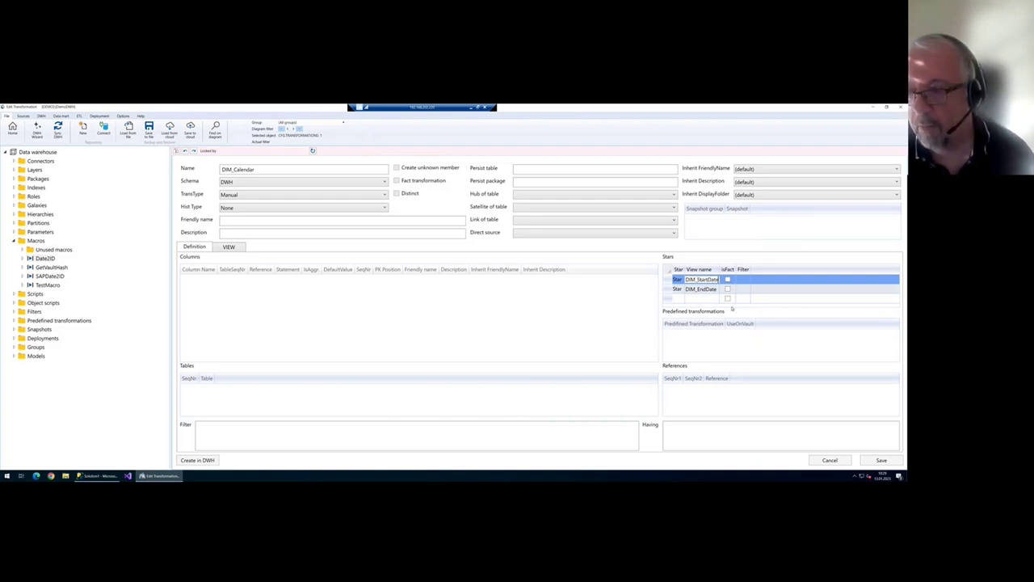
pyautogui.click(229, 246)
# - Back on the diagram, run a full DWH synchronization and select the new STAR.DIM_StartDate
pyautogui.click(12, 128)
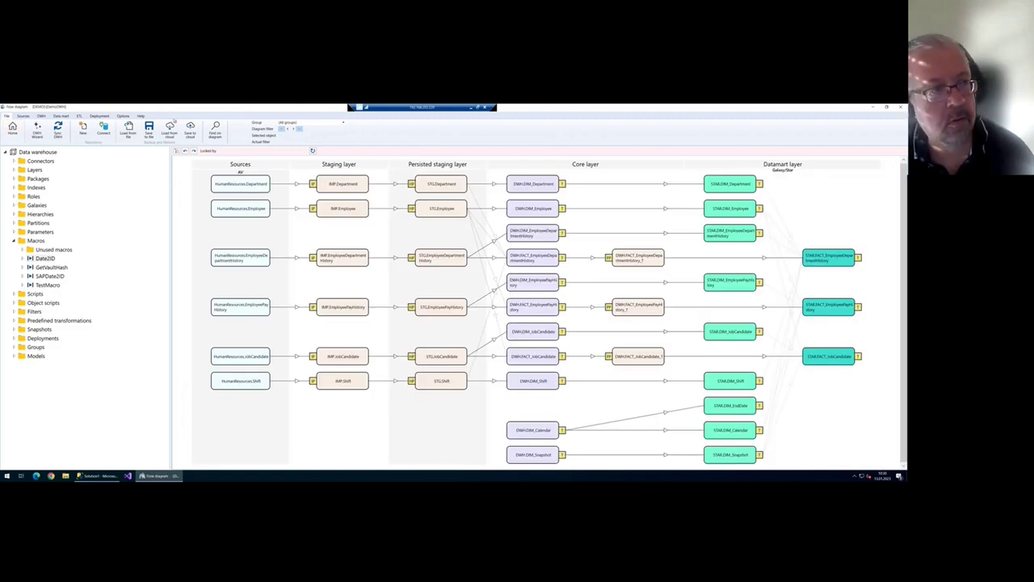
pyautogui.click(57, 127)
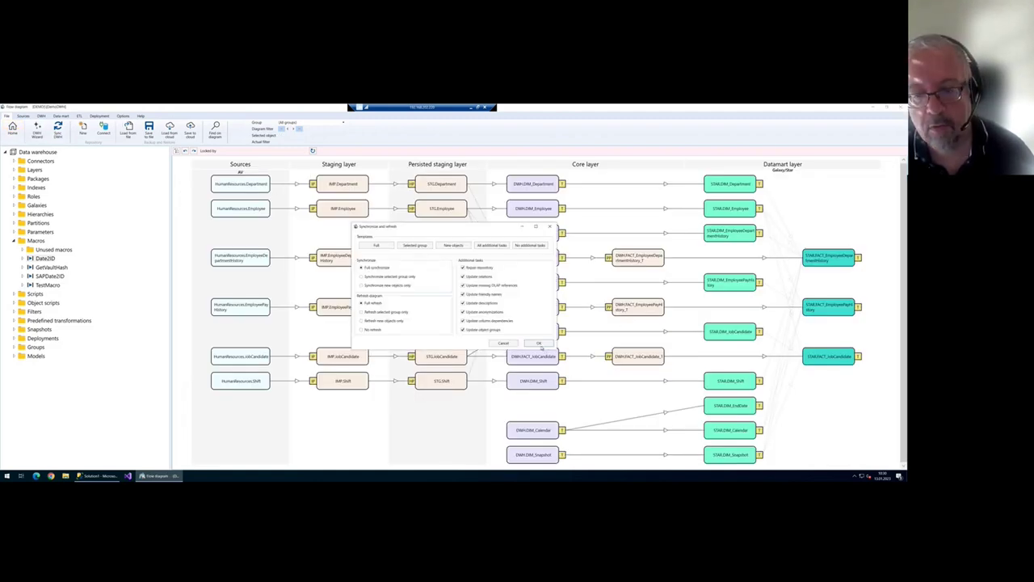
pyautogui.click(539, 345)
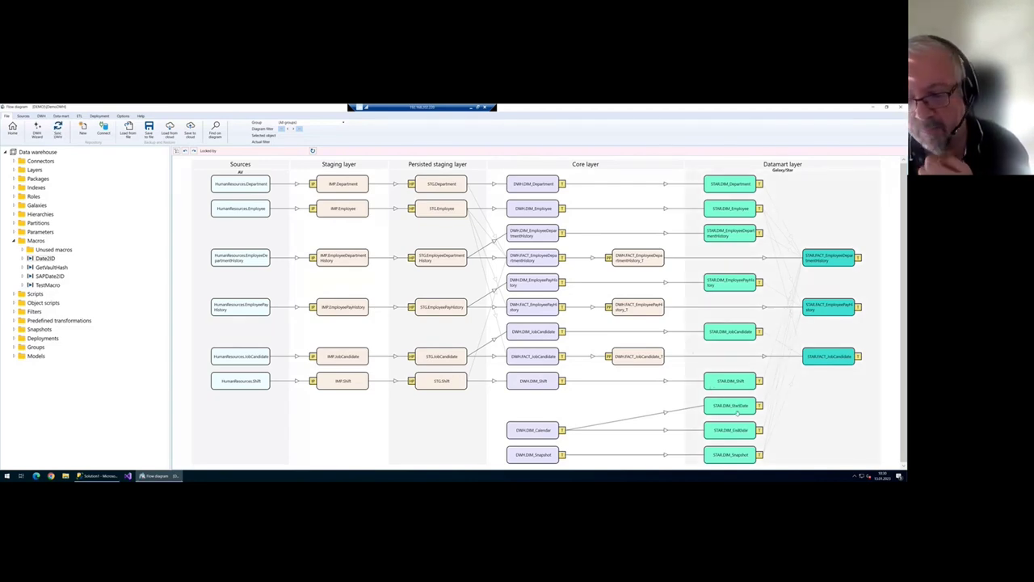
pyautogui.click(737, 412)
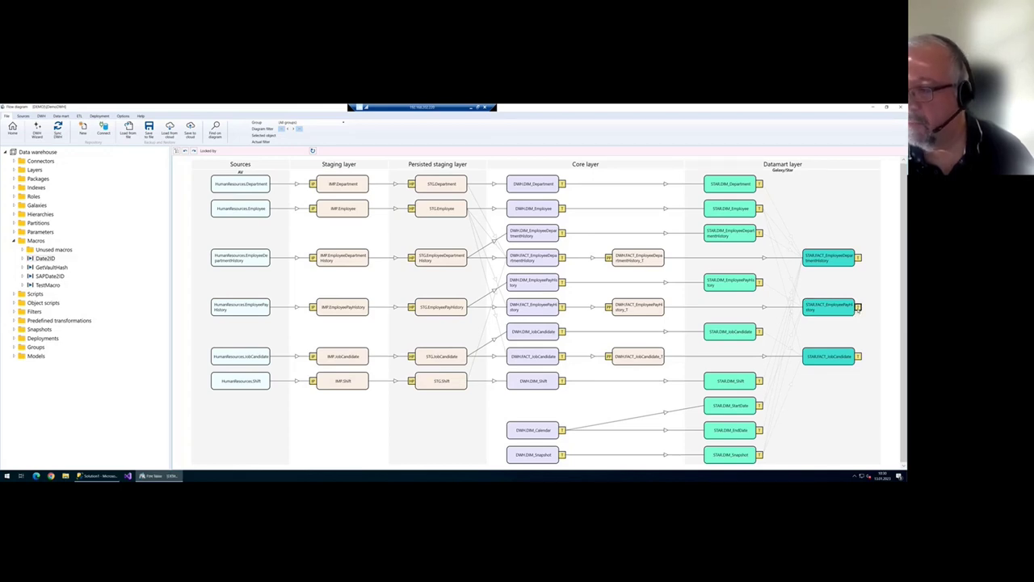
# - Point FACT_EmployeePayHistory's FK_RateChangeDate OLAP reference to a new STAR.DIM_RateChangeDate dimension and save
pyautogui.click(858, 307)
pyautogui.click(537, 324)
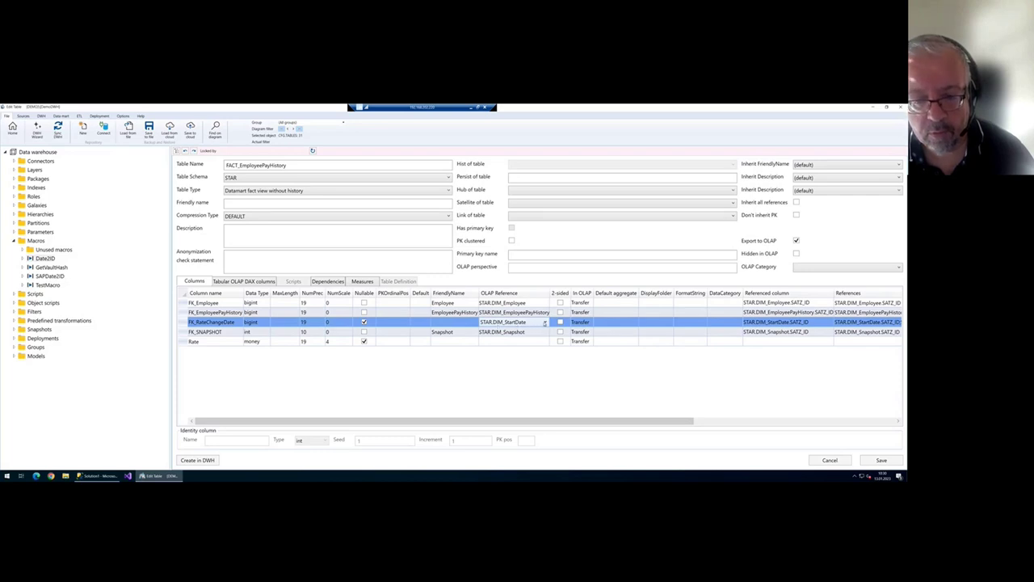
pyautogui.click(544, 322)
pyautogui.click(525, 340)
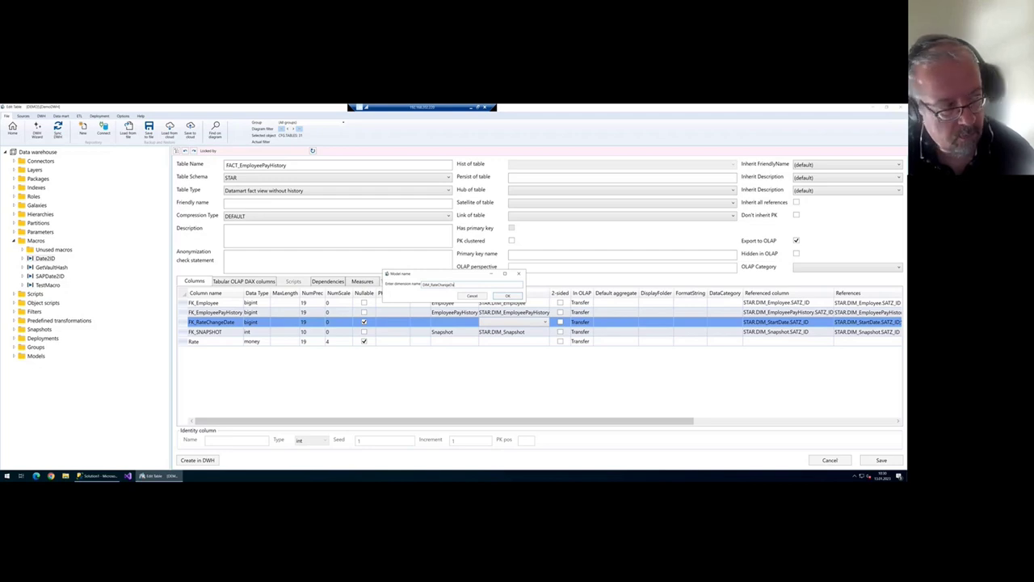
pyautogui.click(507, 296)
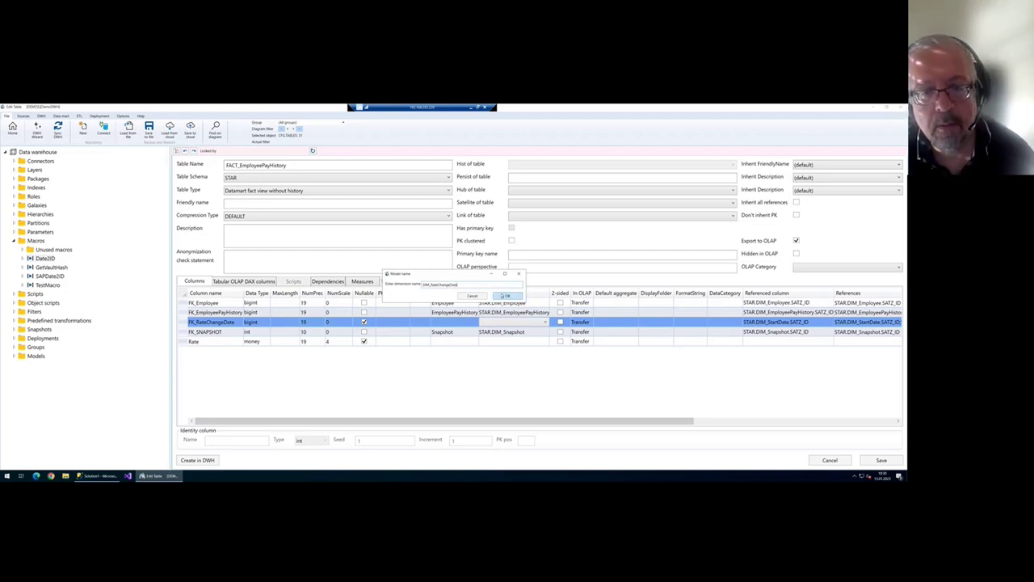
pyautogui.click(893, 462)
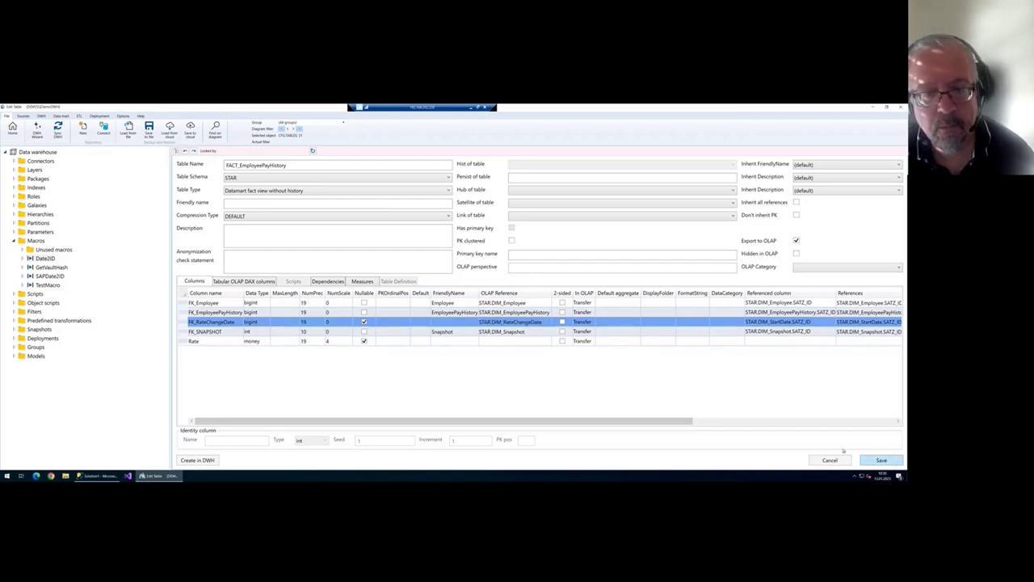
# - Fully synchronize the warehouse and arrange the new RateChangeDate dimension in the diagram
pyautogui.click(13, 129)
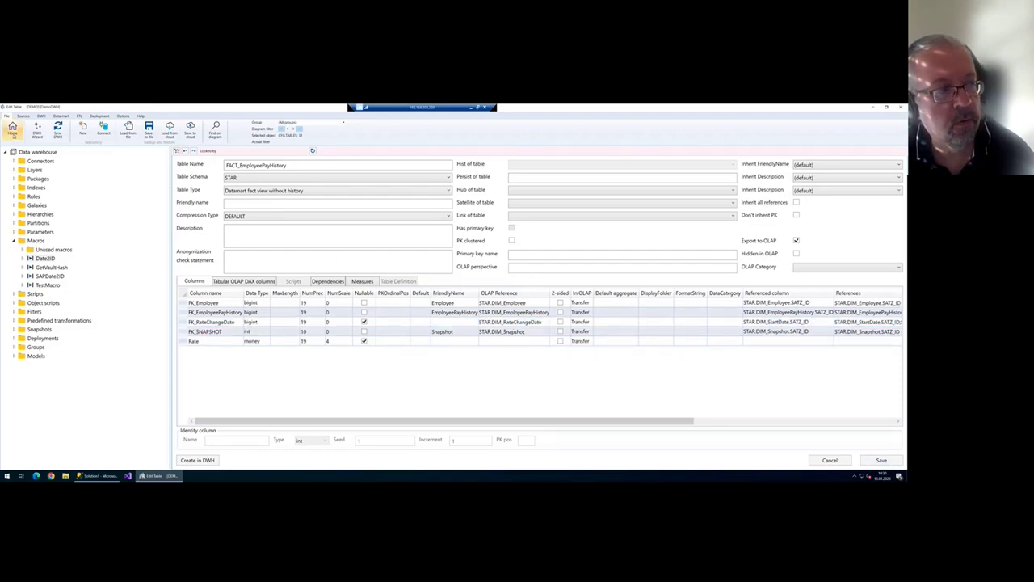
pyautogui.click(58, 129)
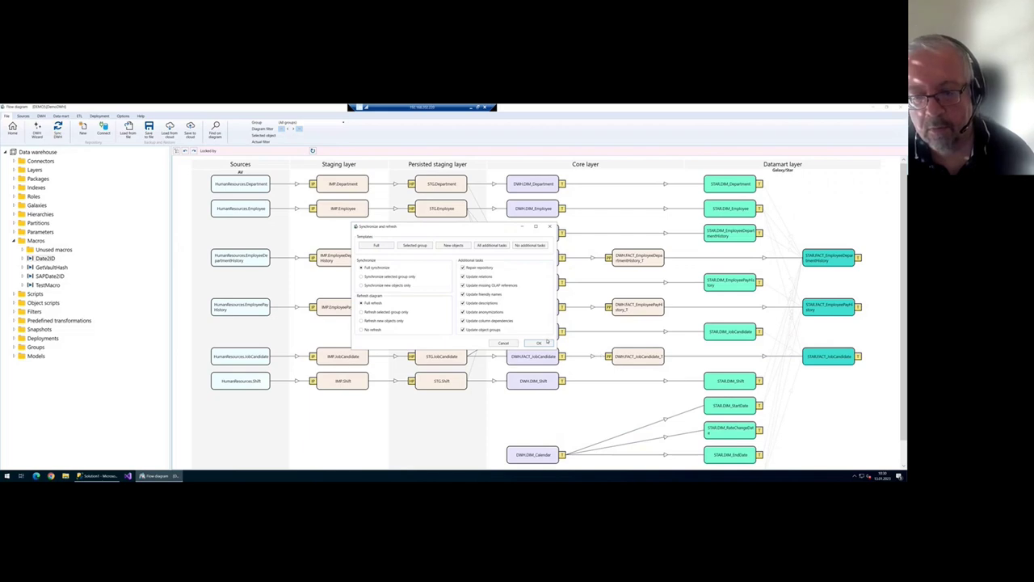
pyautogui.click(546, 342)
pyautogui.moveTo(746, 425); pyautogui.dragTo(744, 456)
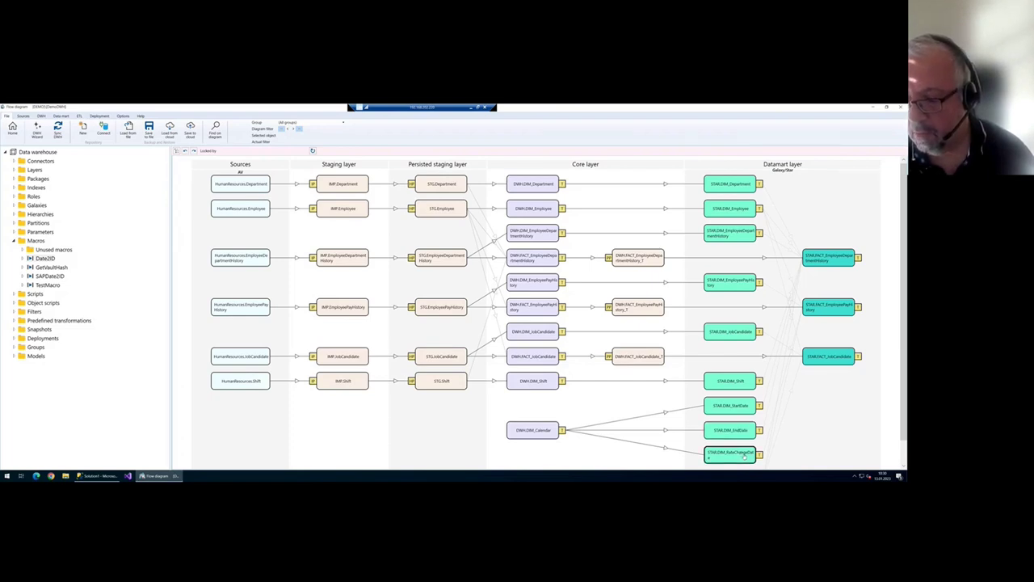
pyautogui.click(747, 430)
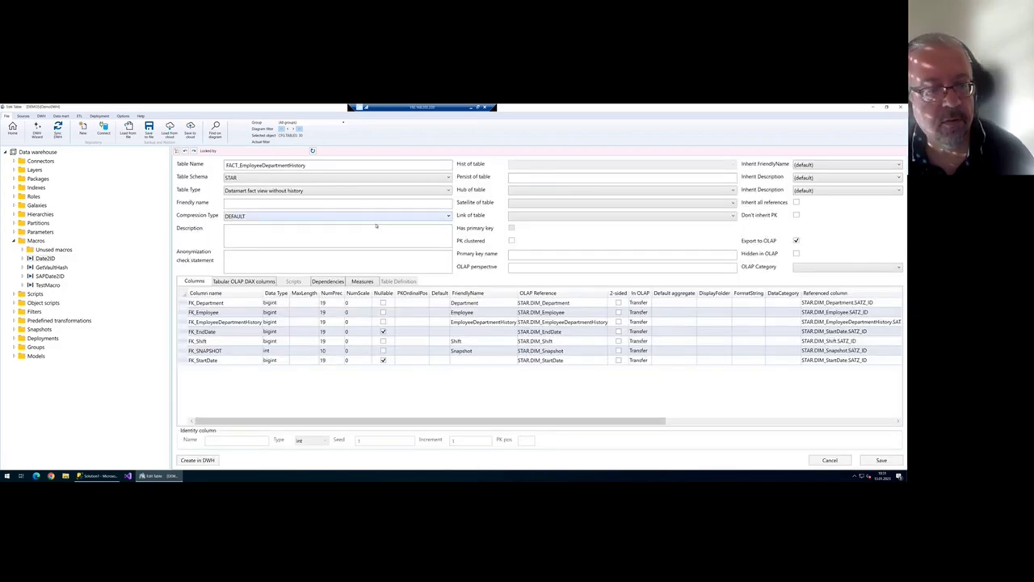
# - Add a DistinctCount measure on FK_Department to FACT_EmployeeDepartmentHistory
pyautogui.click(362, 282)
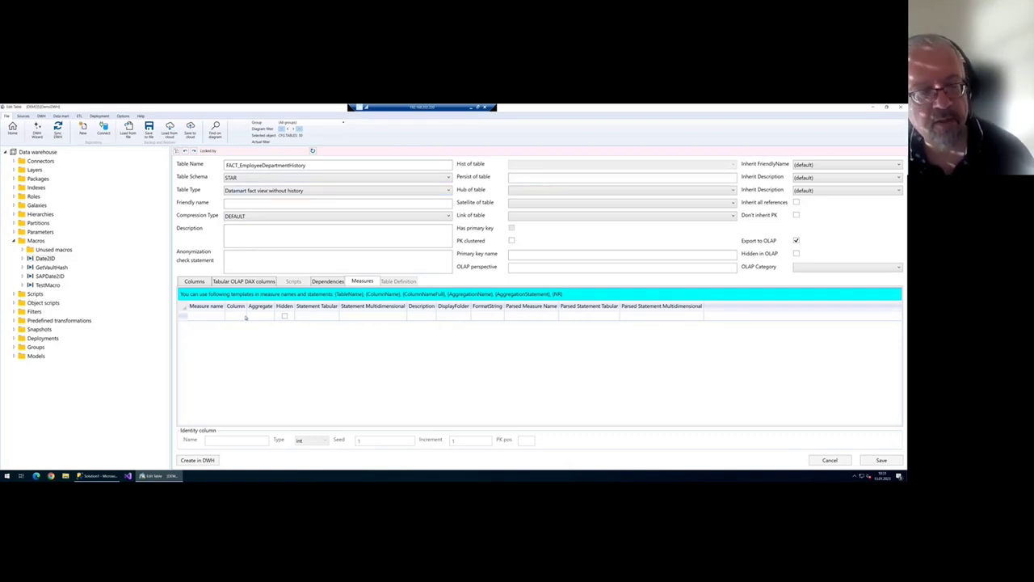
pyautogui.click(245, 317)
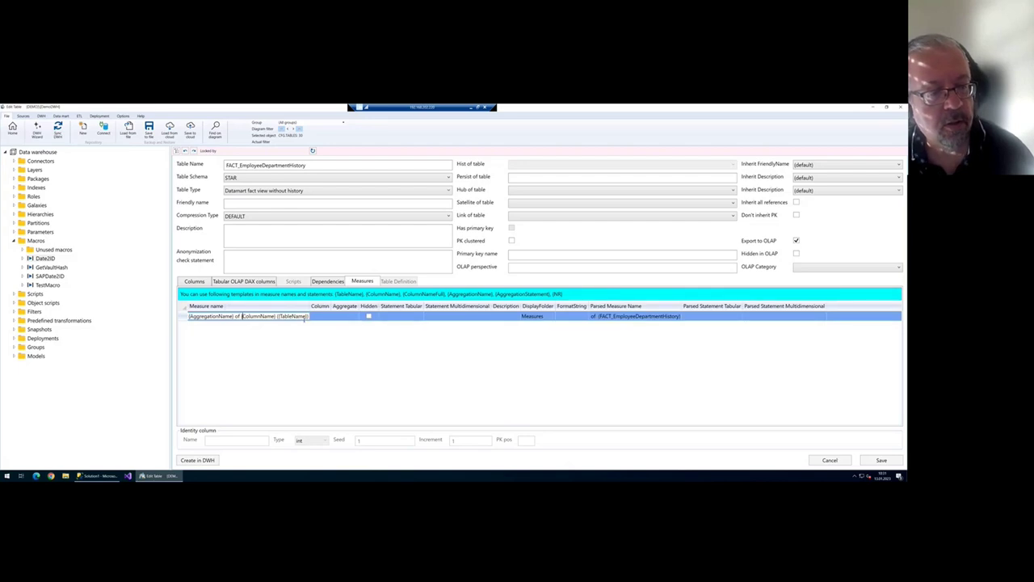
pyautogui.click(325, 317)
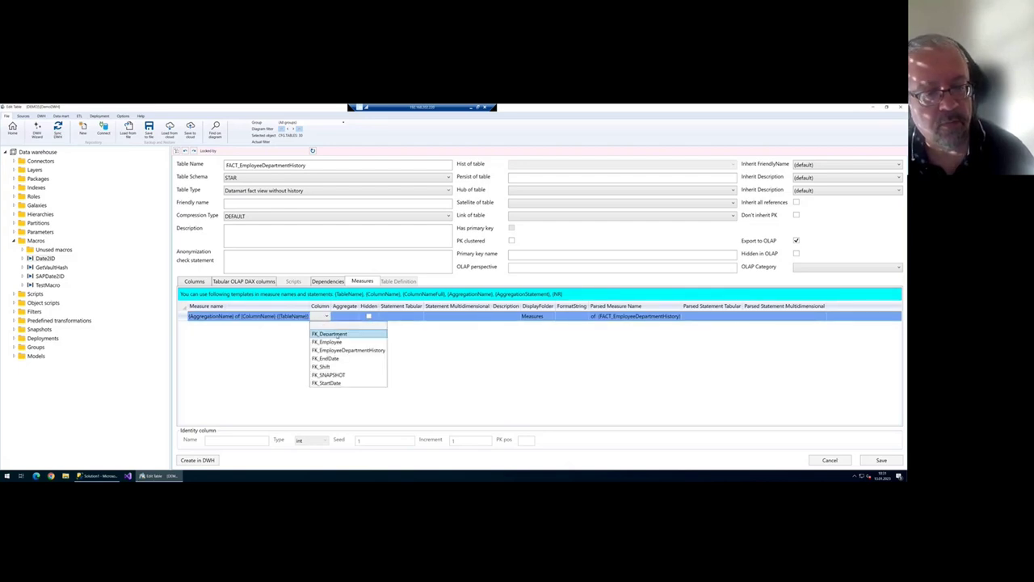
pyautogui.click(356, 327)
pyautogui.click(359, 318)
pyautogui.click(372, 317)
pyautogui.click(375, 341)
# - Add a second DistinctCount measure on FK_Employee and save both measures
pyautogui.click(350, 326)
pyautogui.click(339, 326)
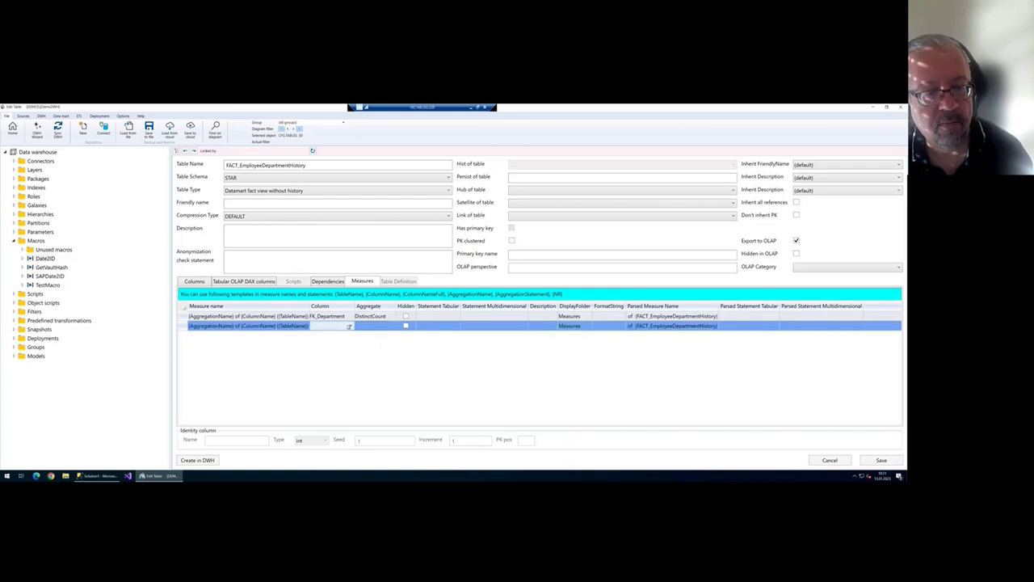
pyautogui.click(350, 326)
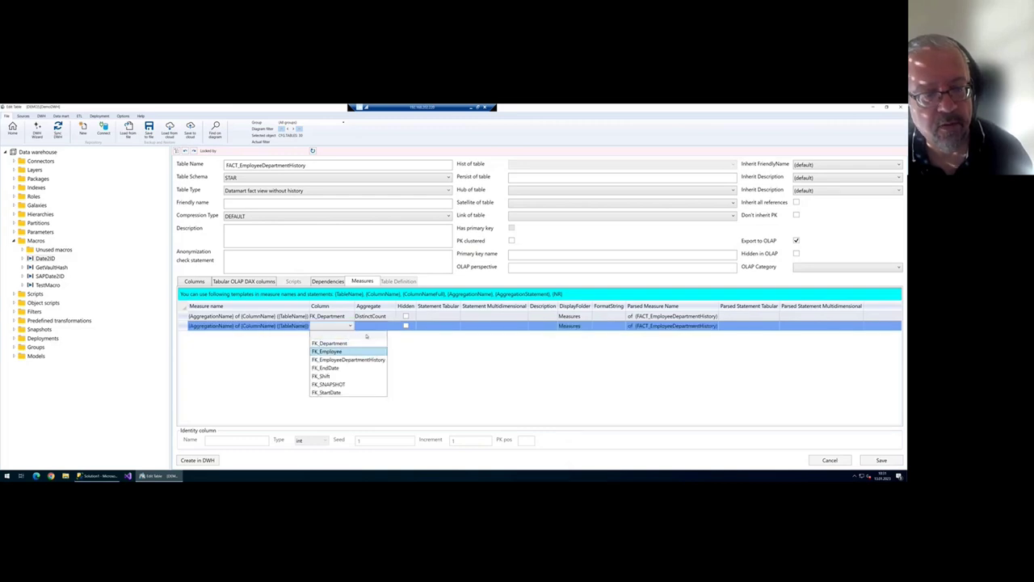
pyautogui.click(360, 351)
pyautogui.click(388, 326)
pyautogui.click(385, 351)
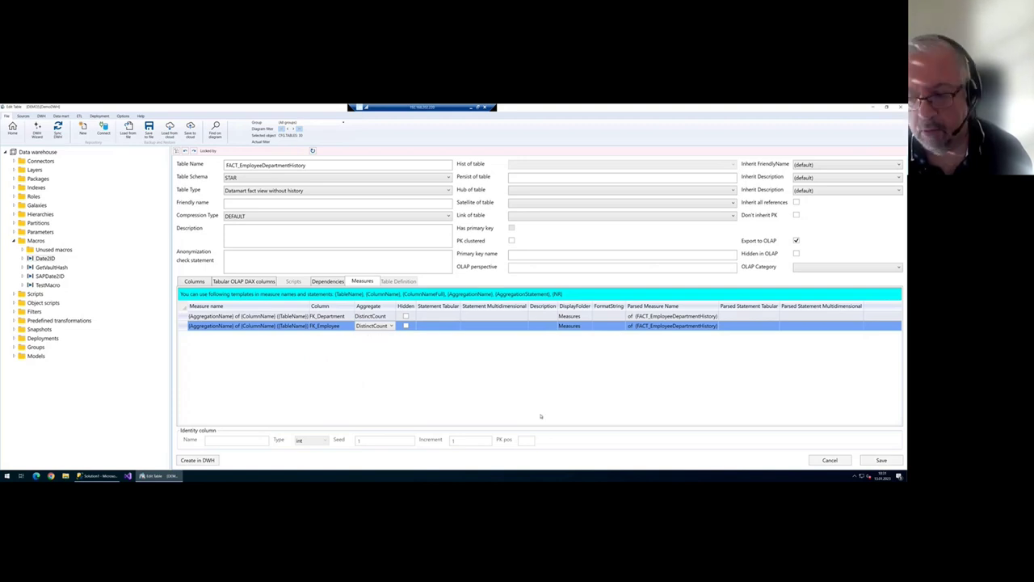
pyautogui.click(882, 460)
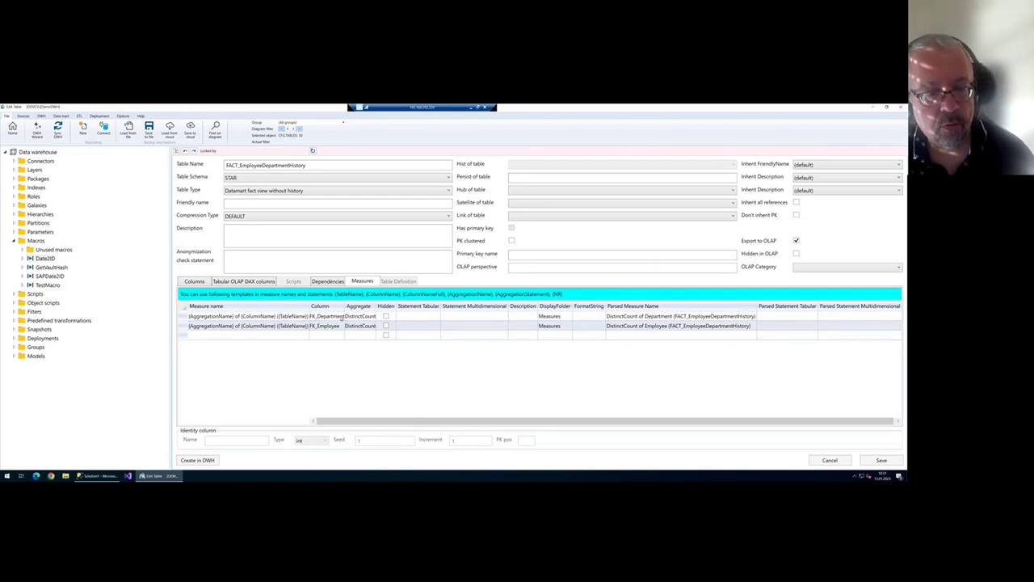
# - Inspect the first measure's tabular and multidimensional statements, leaving them unchanged
pyautogui.click(419, 317)
pyautogui.click(467, 319)
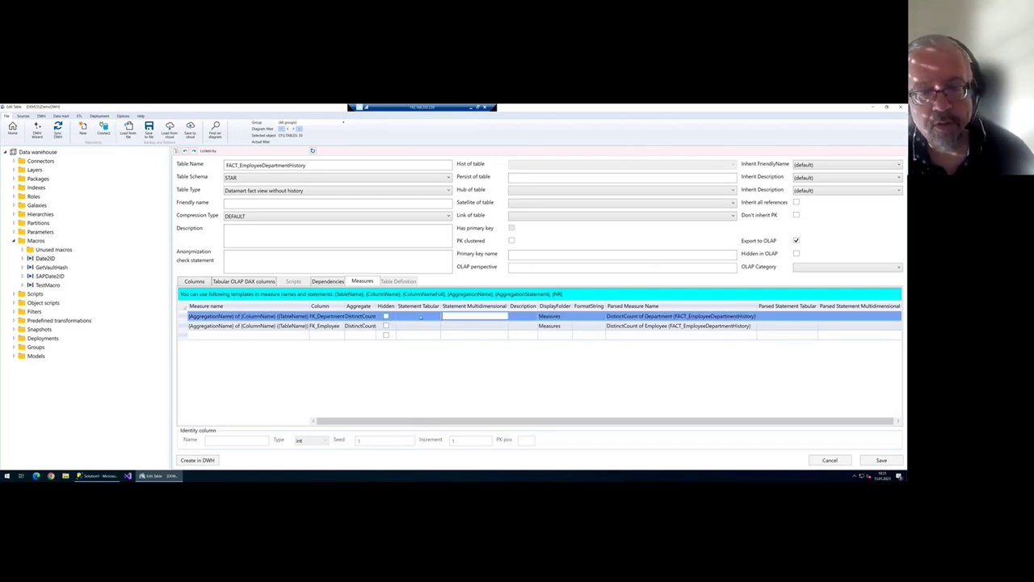
pyautogui.click(421, 317)
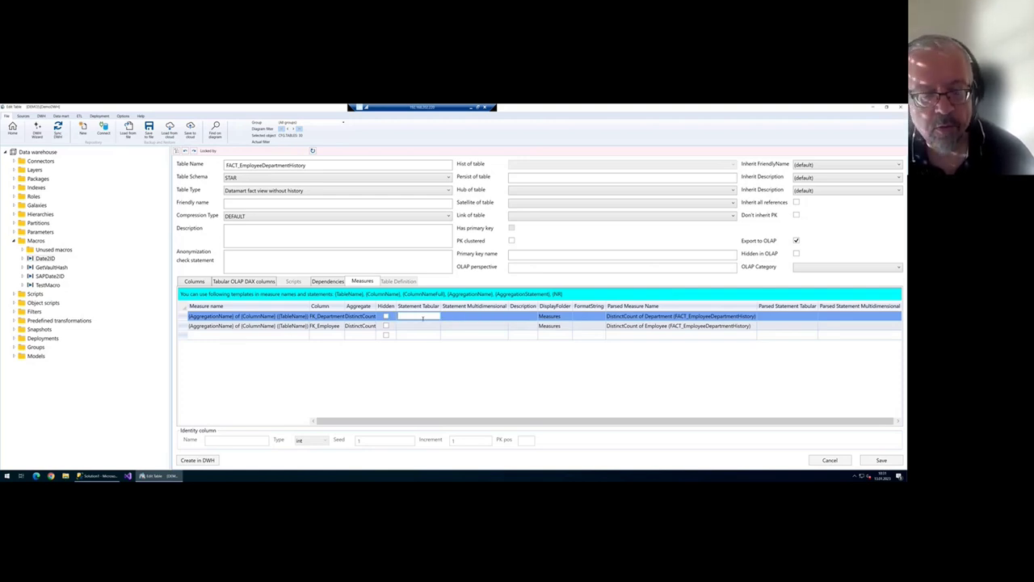
pyautogui.click(363, 319)
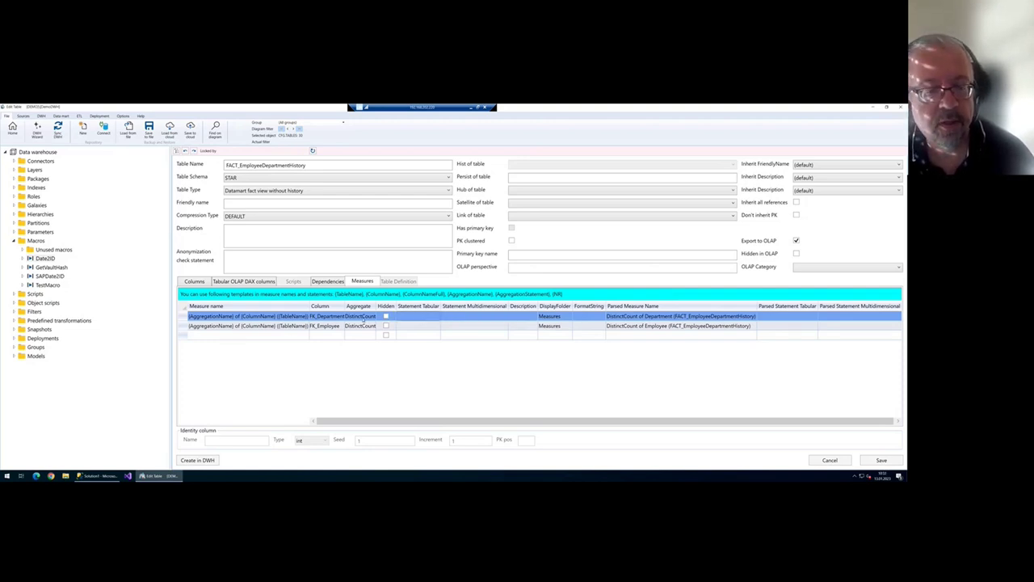
pyautogui.click(364, 317)
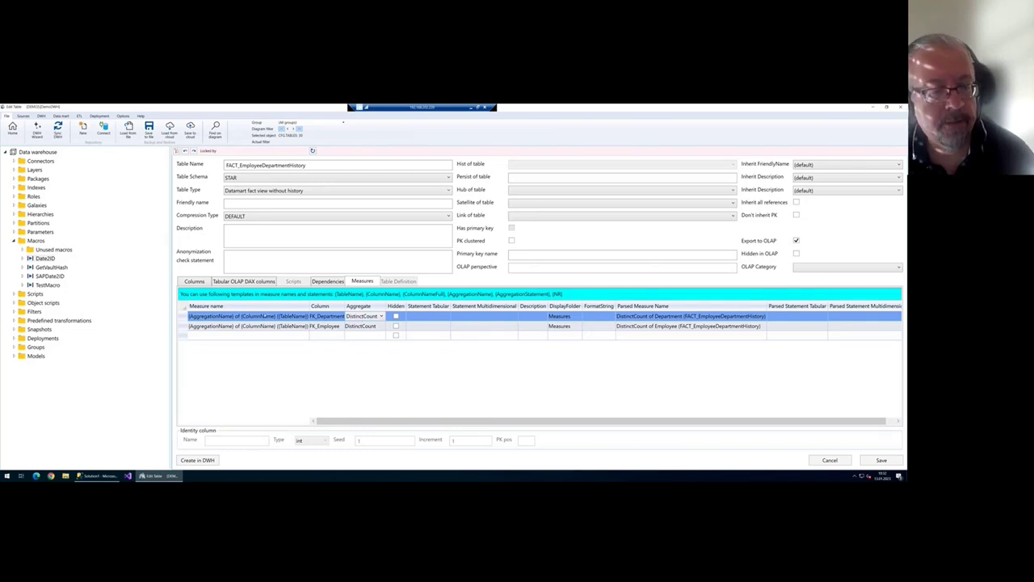
# - Review the measure name template and parsed name unchanged, then close the editor saving changes
pyautogui.click(261, 316)
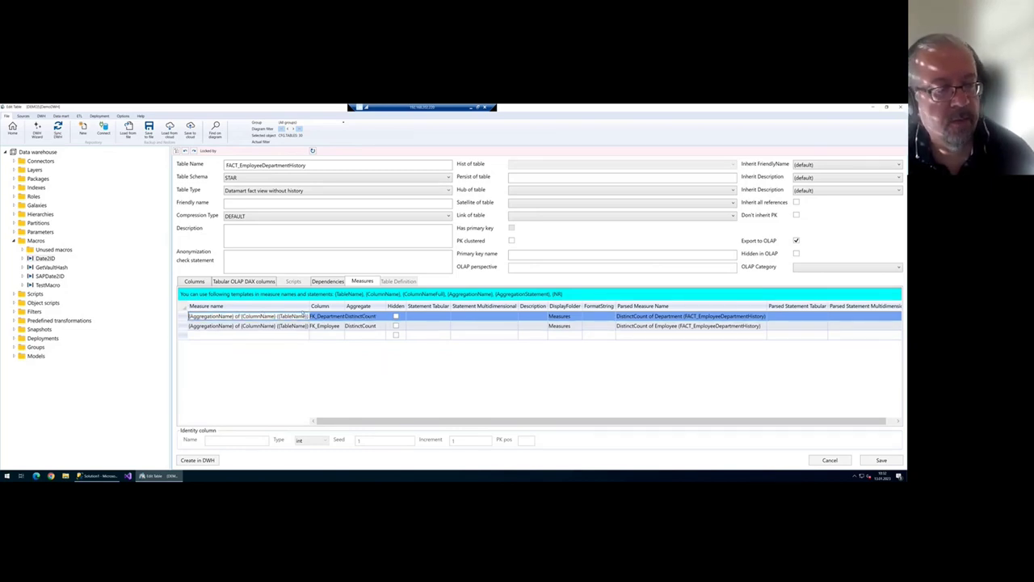
pyautogui.hotkey('ctrl', 'a')
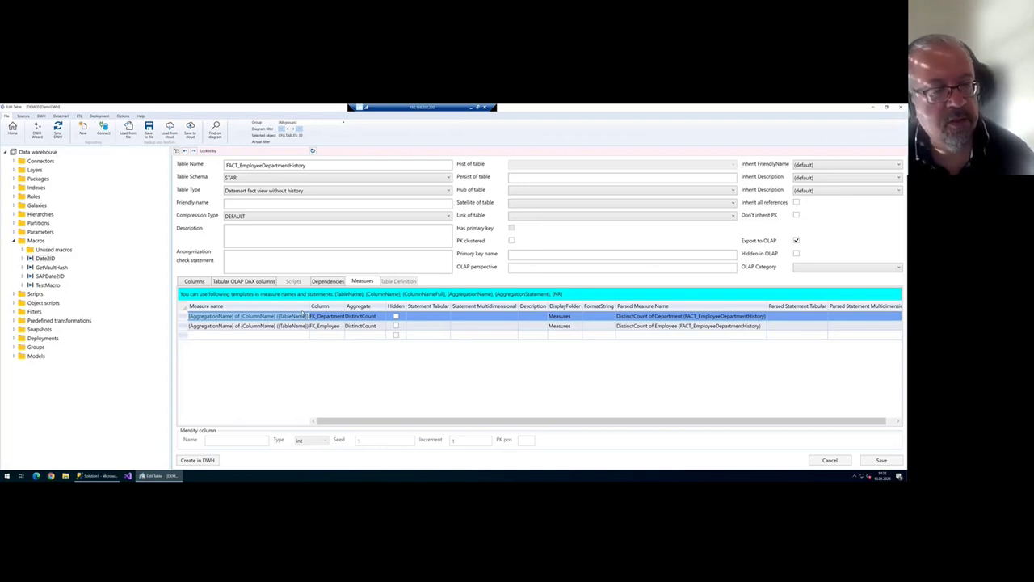
pyautogui.press('Home')
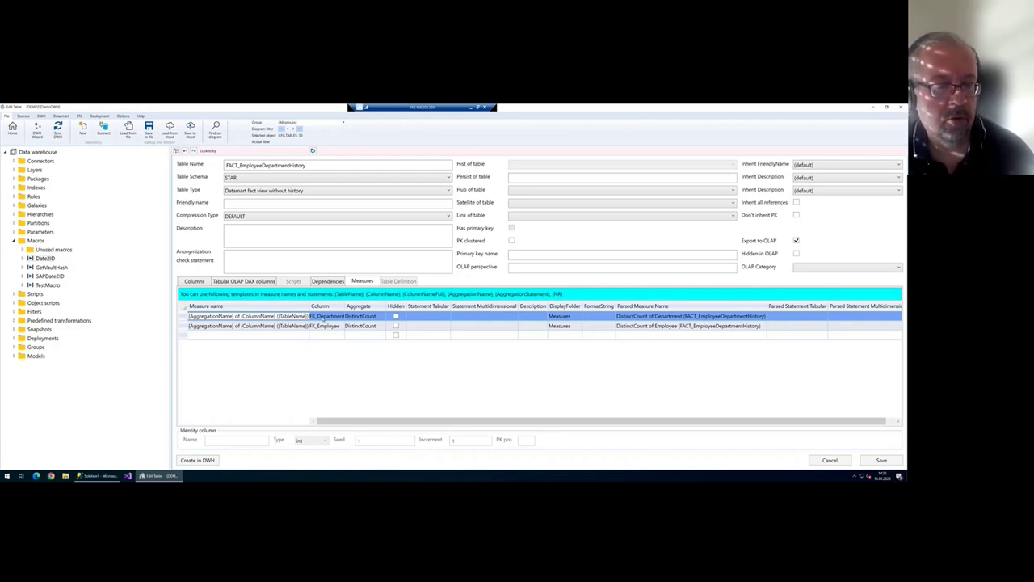
pyautogui.click(292, 315)
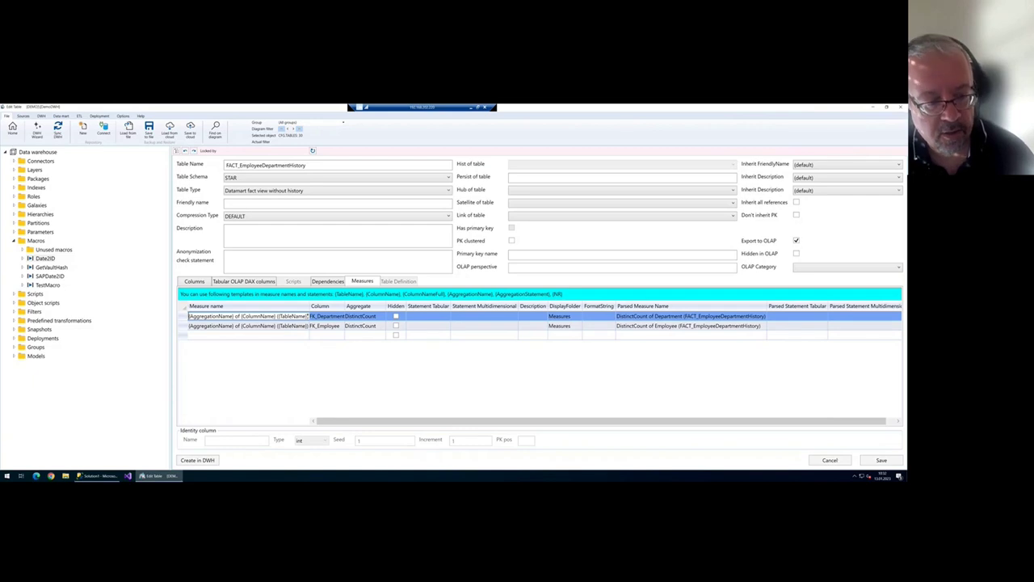
pyautogui.doubleClick(233, 316)
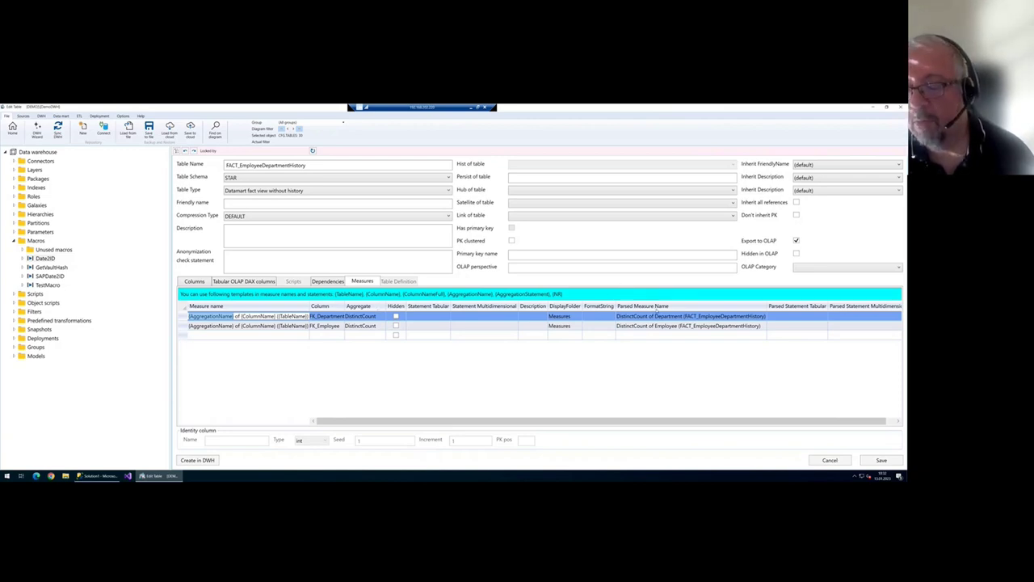
pyautogui.click(657, 316)
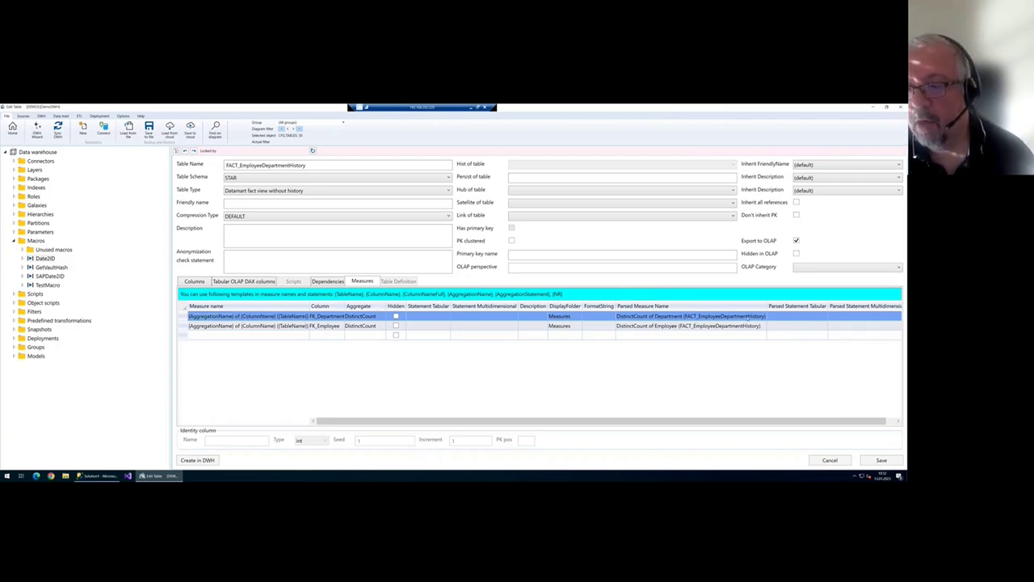
pyautogui.moveTo(766, 306); pyautogui.dragTo(773, 308)
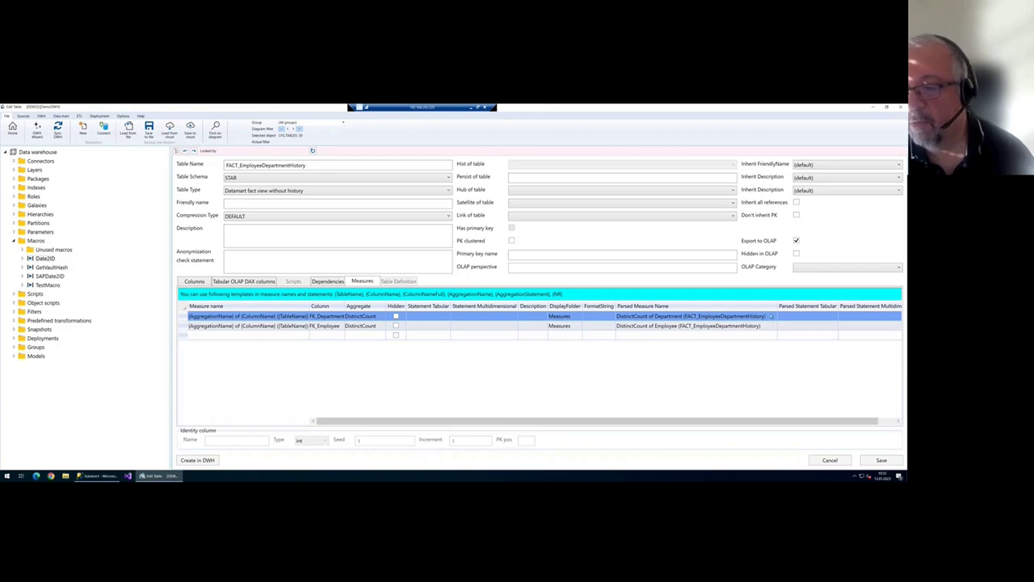
pyautogui.click(291, 317)
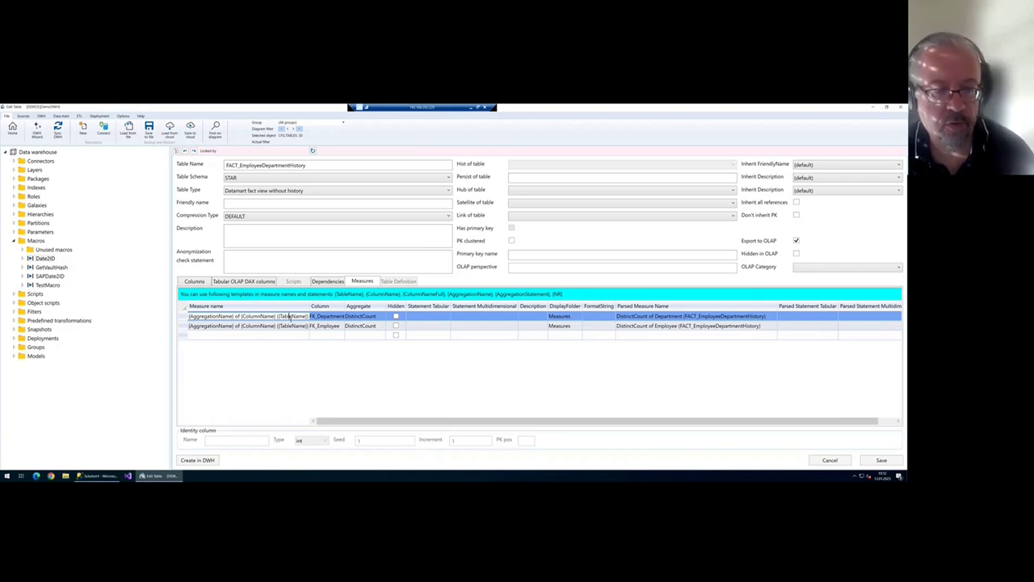
pyautogui.hotkey('ctrl', 'a')
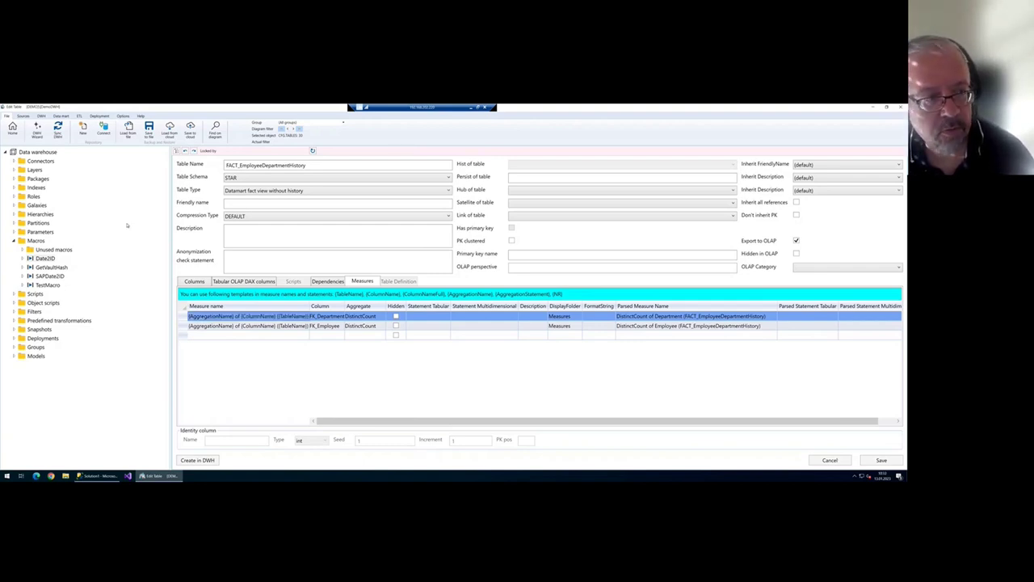
pyautogui.press('Escape')
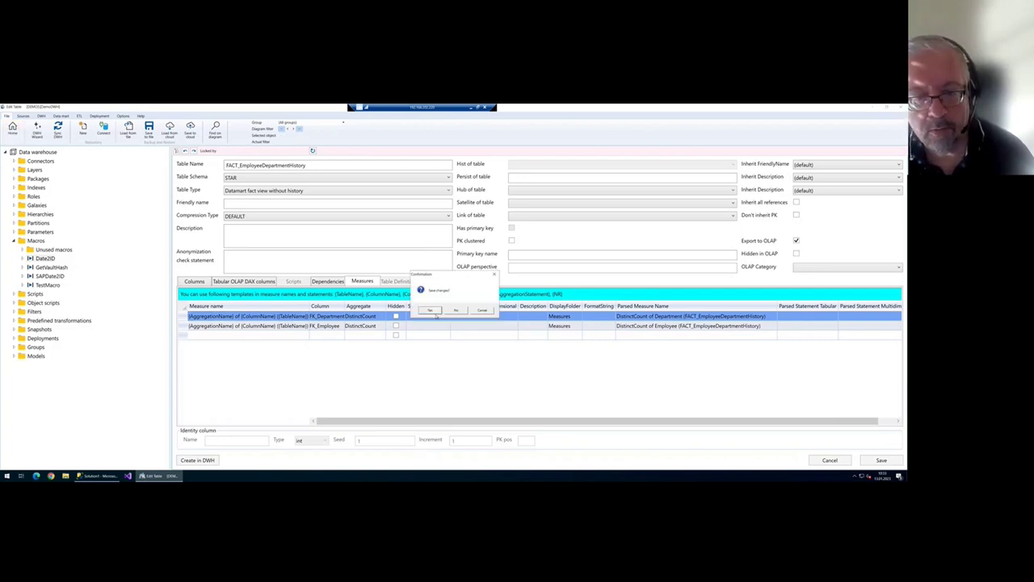
pyautogui.click(434, 311)
# - Add a Sum measure on the Rate column to FACT_EmployeePayHistory
pyautogui.click(858, 306)
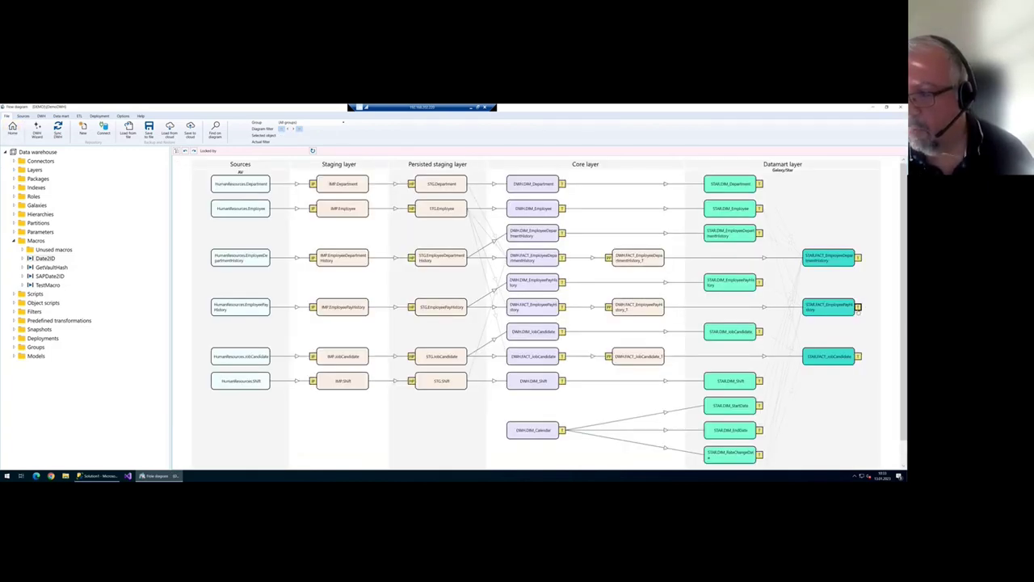
pyautogui.click(358, 282)
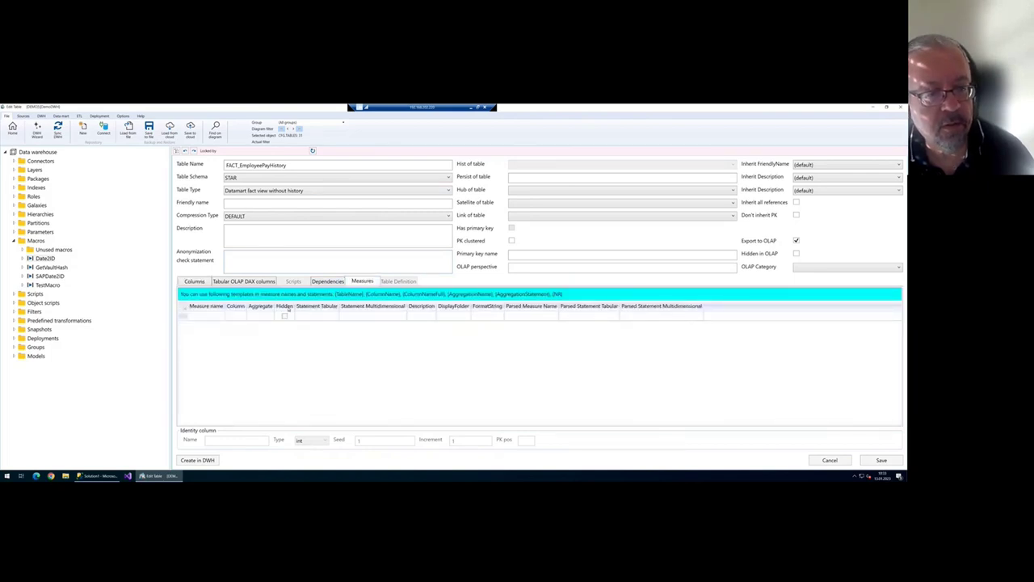
pyautogui.click(238, 317)
pyautogui.click(326, 317)
pyautogui.click(325, 366)
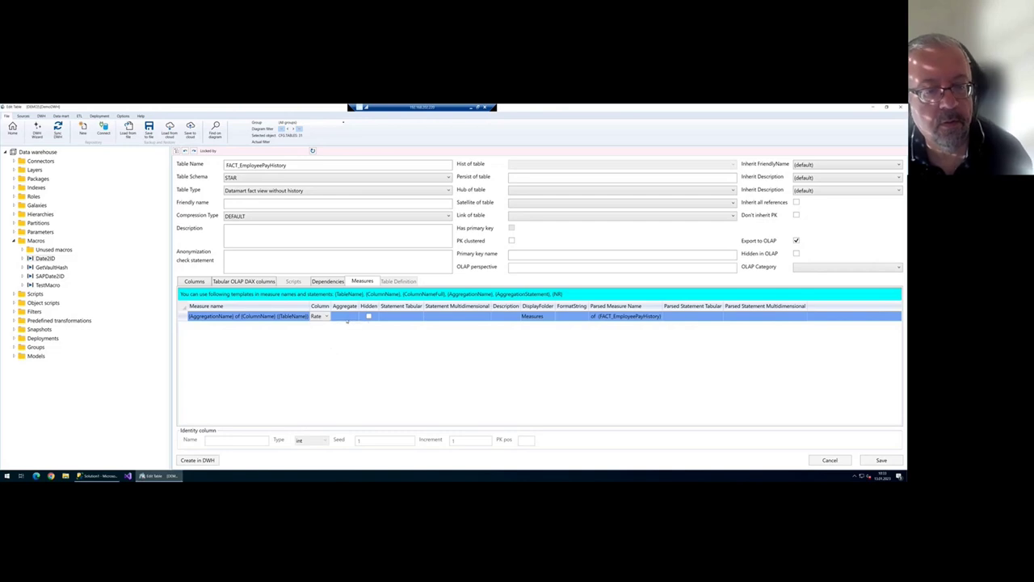
pyautogui.click(346, 317)
pyautogui.click(344, 363)
# - Add a DistinctCount measure on FK_Employee and save FACT_EmployeePayHistory's measures
pyautogui.click(330, 326)
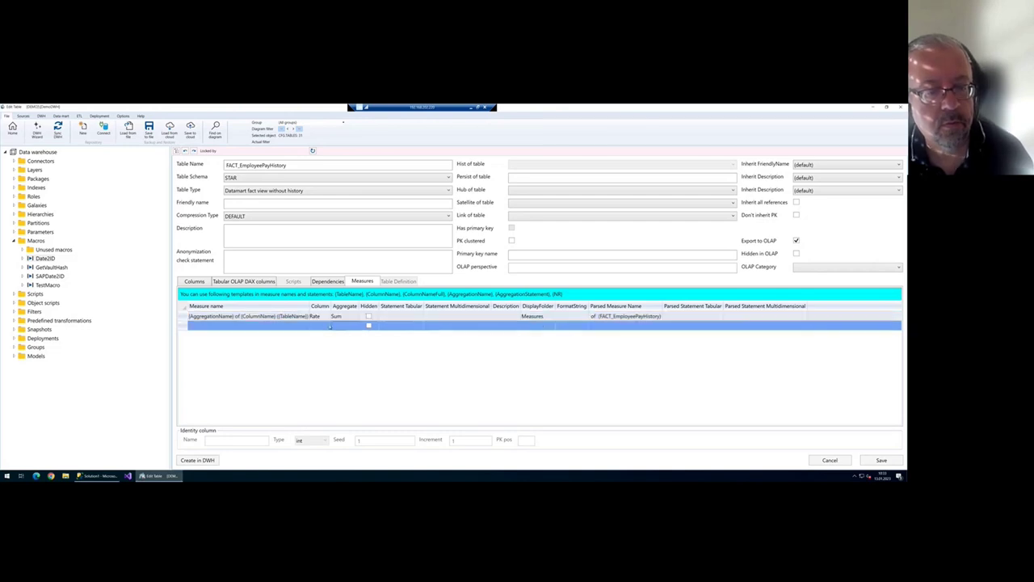
pyautogui.click(326, 328)
pyautogui.click(328, 340)
pyautogui.click(357, 325)
pyautogui.click(372, 353)
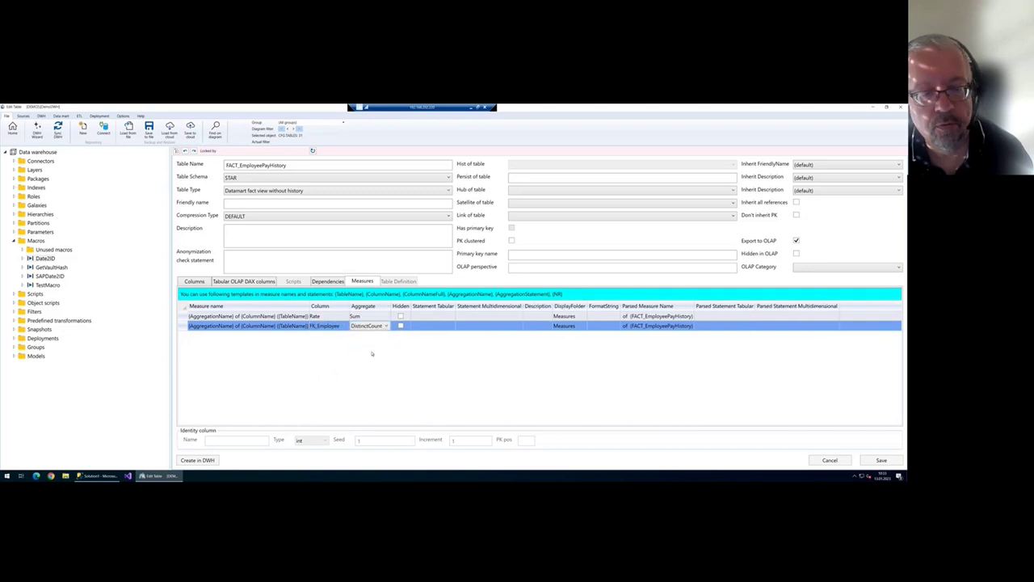
pyautogui.click(882, 460)
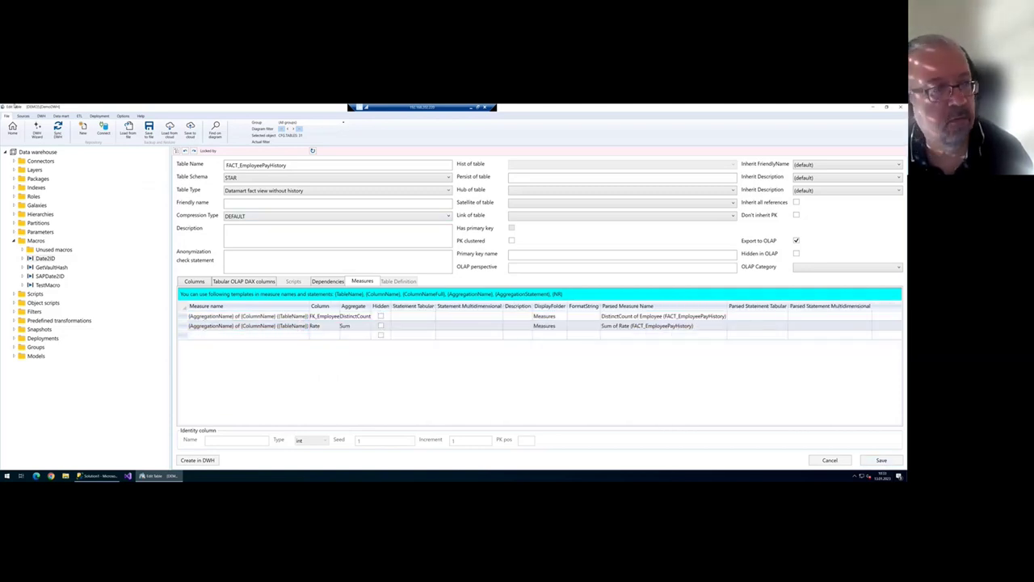
# - Give FACT_JobCandidate a DistinctCount measure on FK_Employee and save it
pyautogui.click(13, 127)
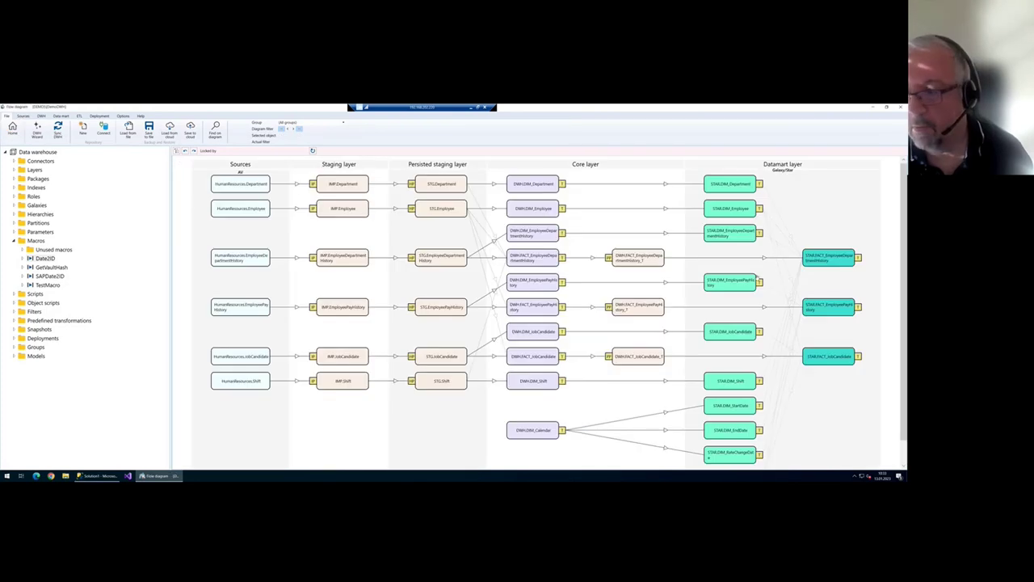
pyautogui.doubleClick(856, 356)
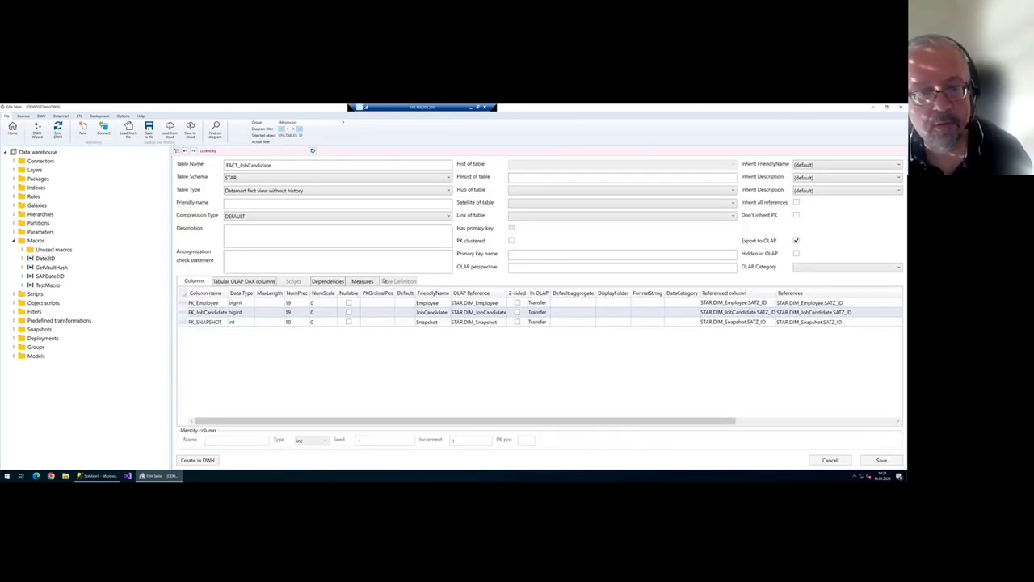
pyautogui.click(361, 281)
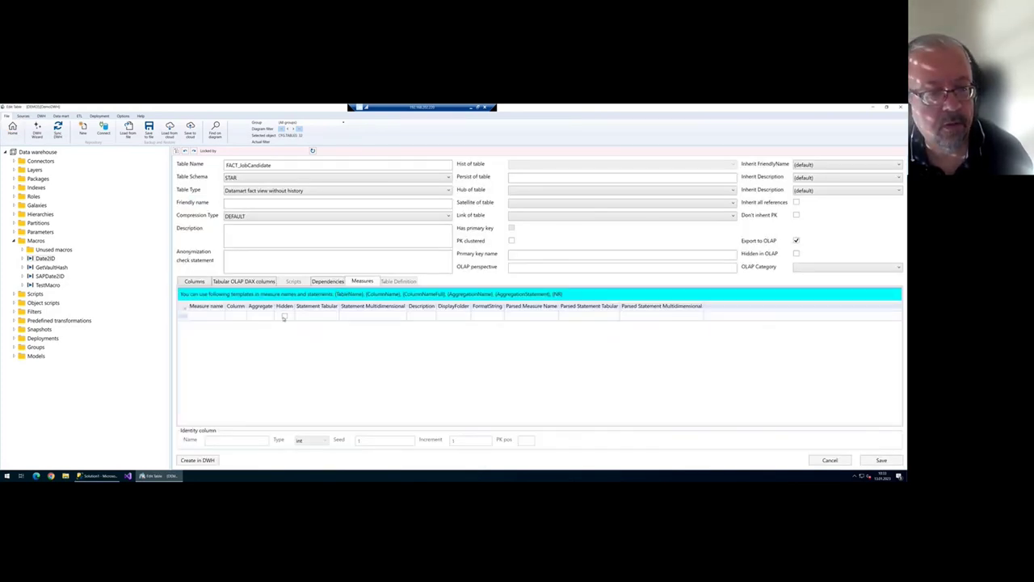
pyautogui.click(240, 316)
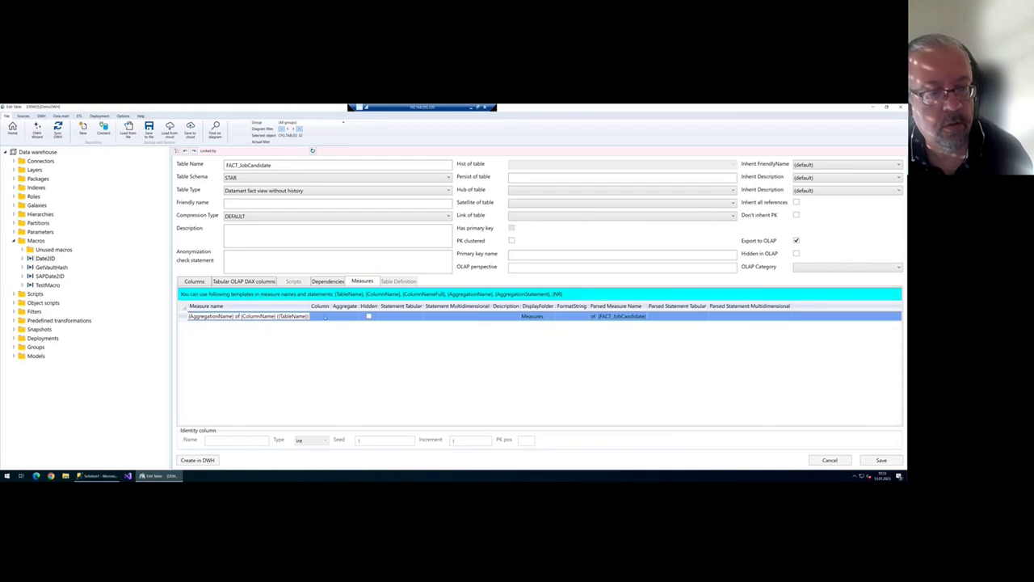
pyautogui.click(325, 317)
pyautogui.click(325, 332)
pyautogui.click(372, 316)
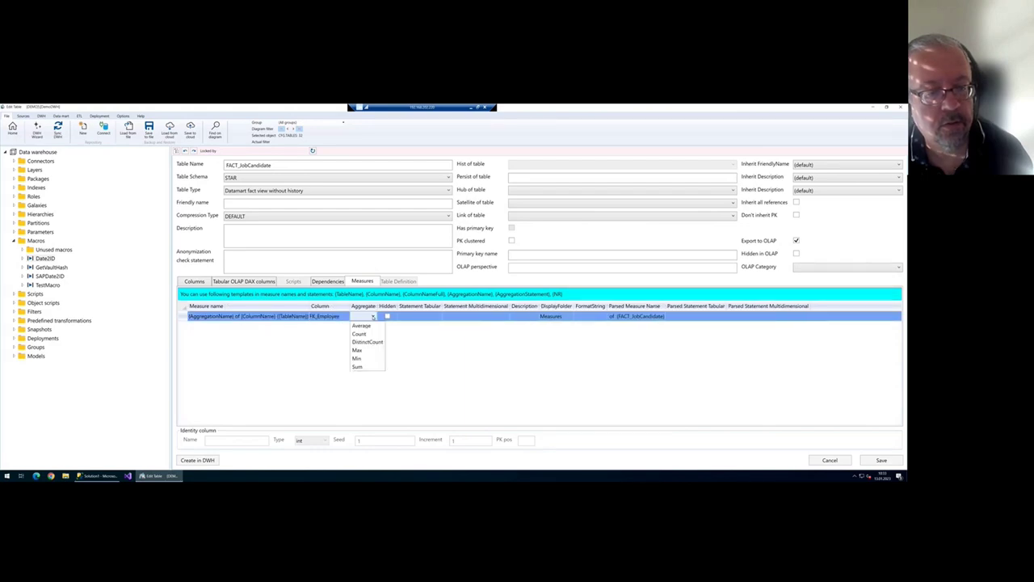
pyautogui.click(367, 342)
pyautogui.click(880, 459)
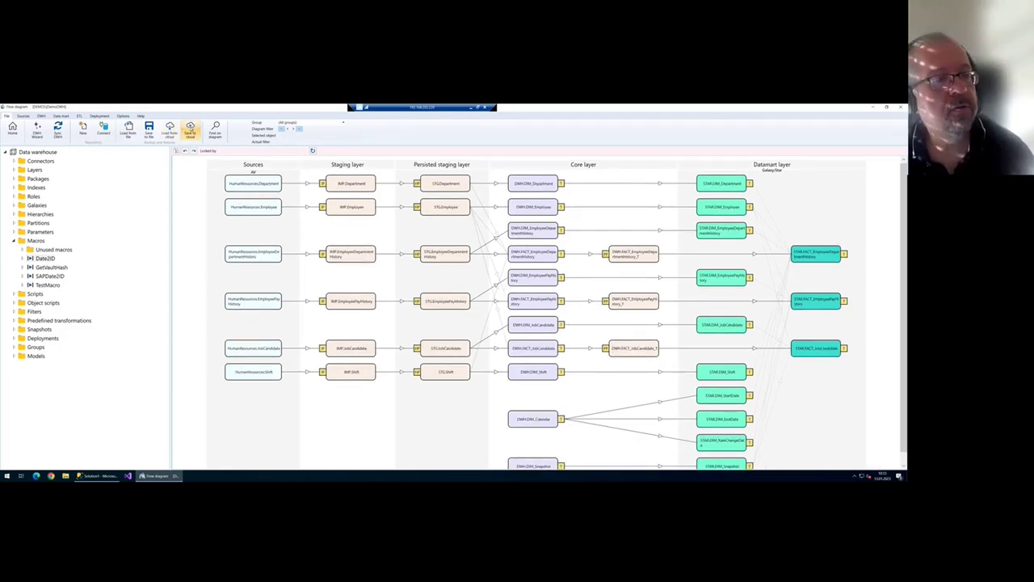
# - Save the repository to the cloud, confirming in the repository list, twice
pyautogui.click(191, 131)
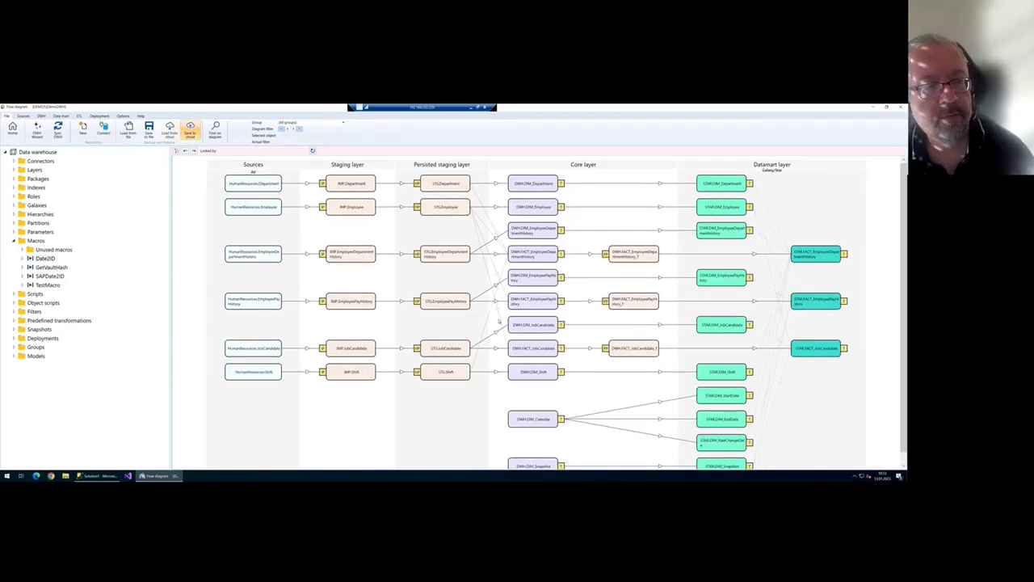
pyautogui.click(510, 354)
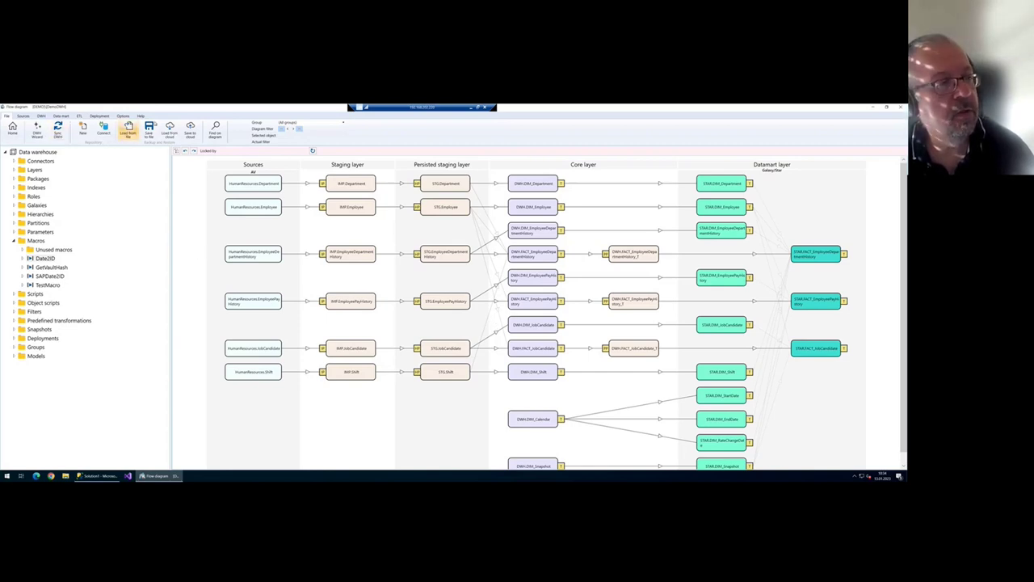
pyautogui.click(191, 130)
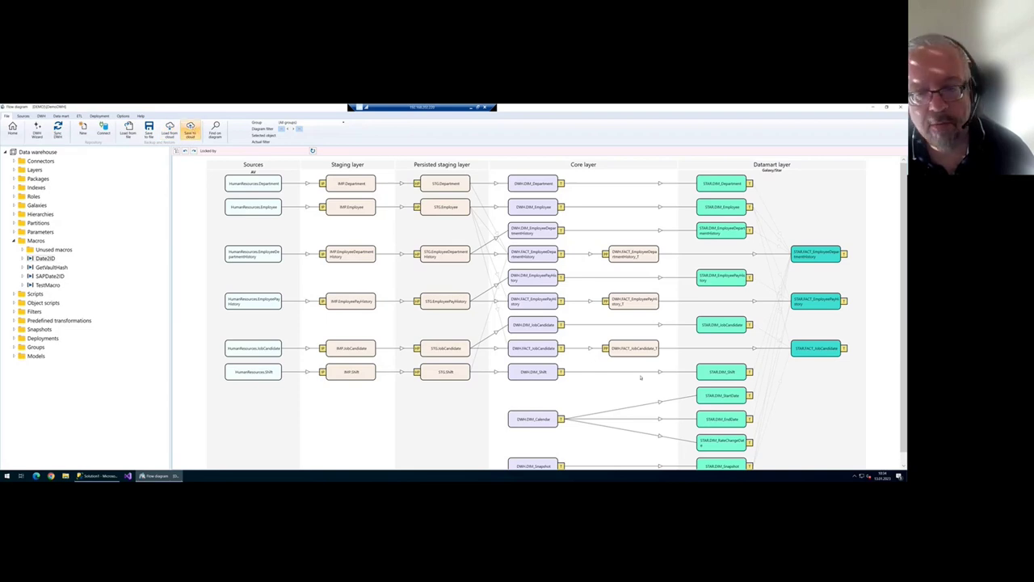
pyautogui.click(507, 353)
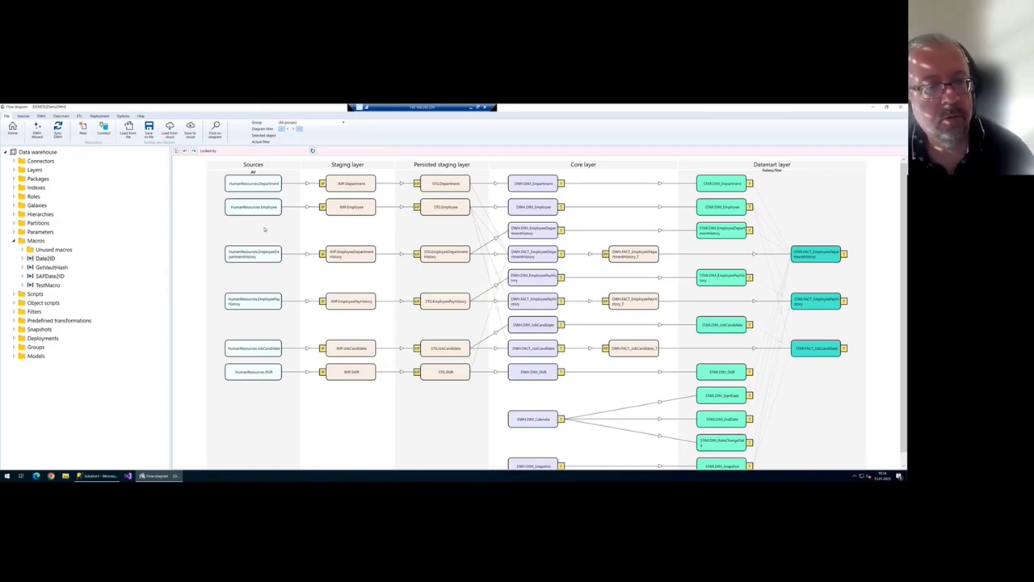
# - Browse the saved versions under DemoDWH in the cloud list and close without loading
pyautogui.click(169, 128)
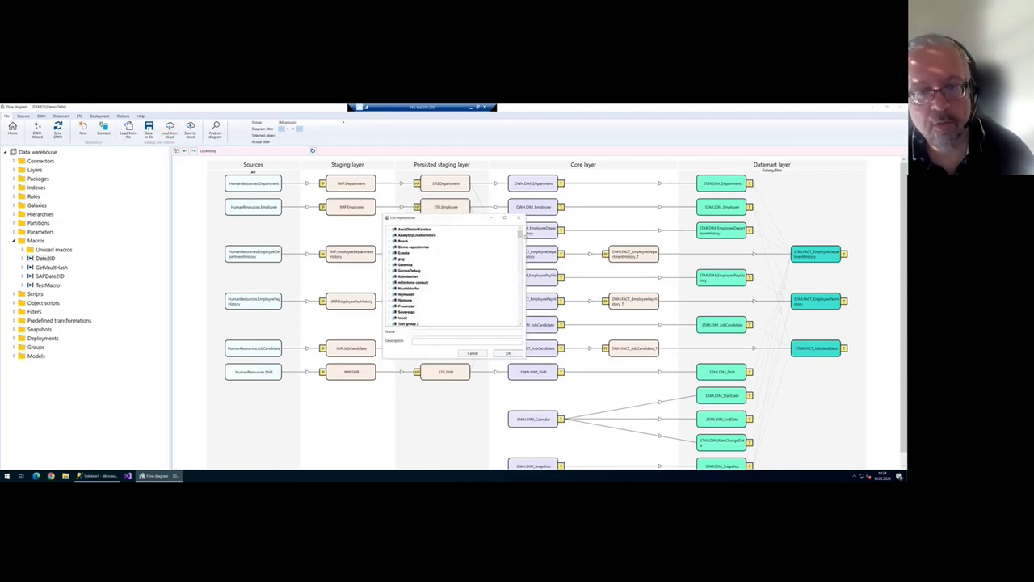
pyautogui.moveTo(521, 233); pyautogui.dragTo(520, 256)
pyautogui.click(422, 270)
pyautogui.click(392, 269)
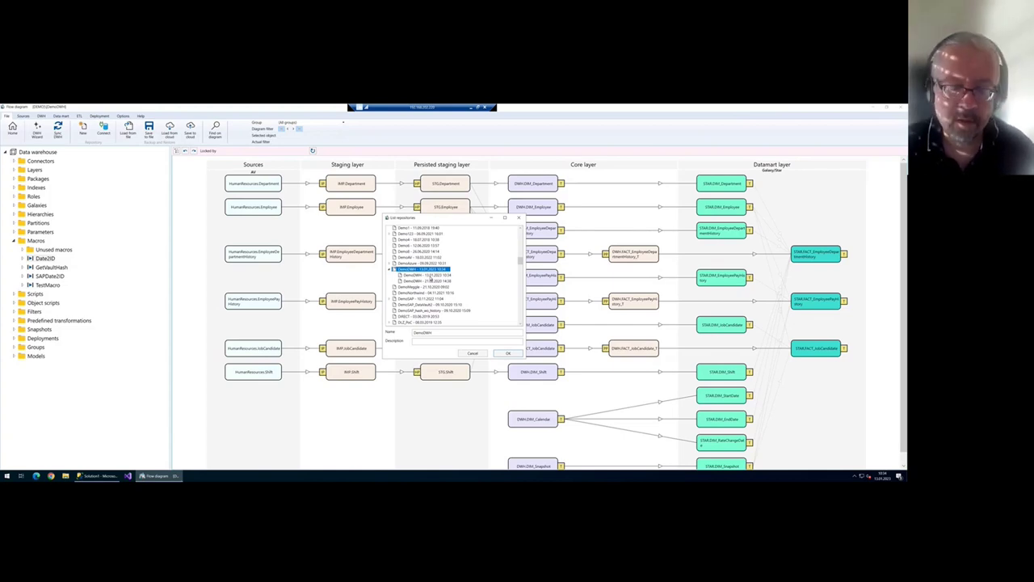
pyautogui.click(519, 218)
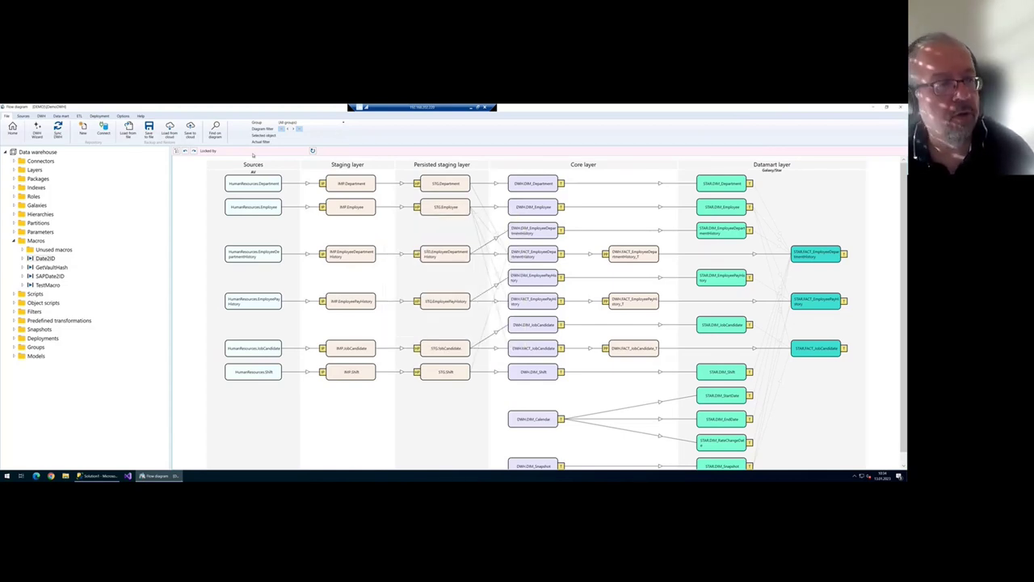
# - Save the repository as an SQL file in Downloads with an edited file name
pyautogui.click(149, 131)
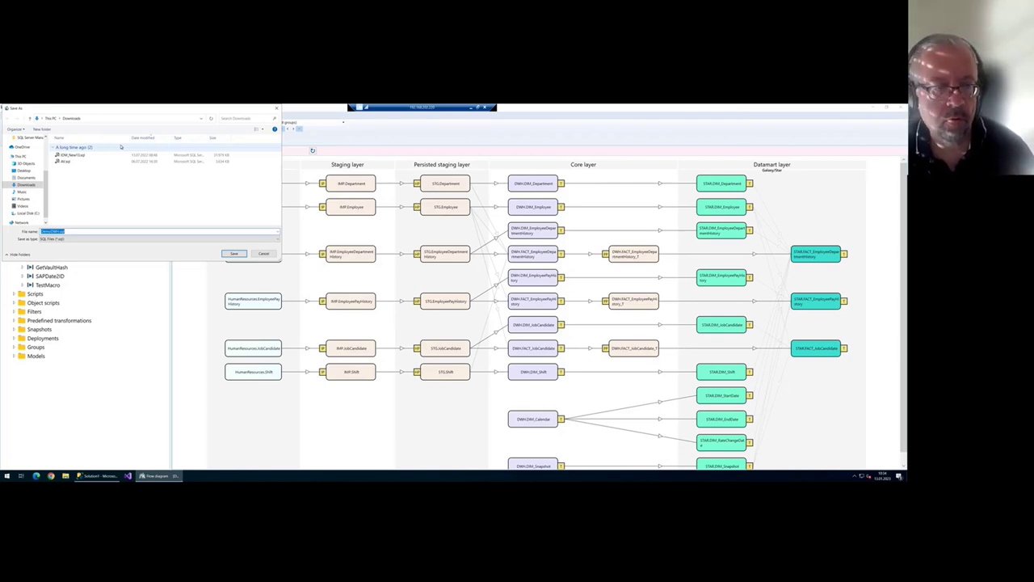
pyautogui.press('Escape')
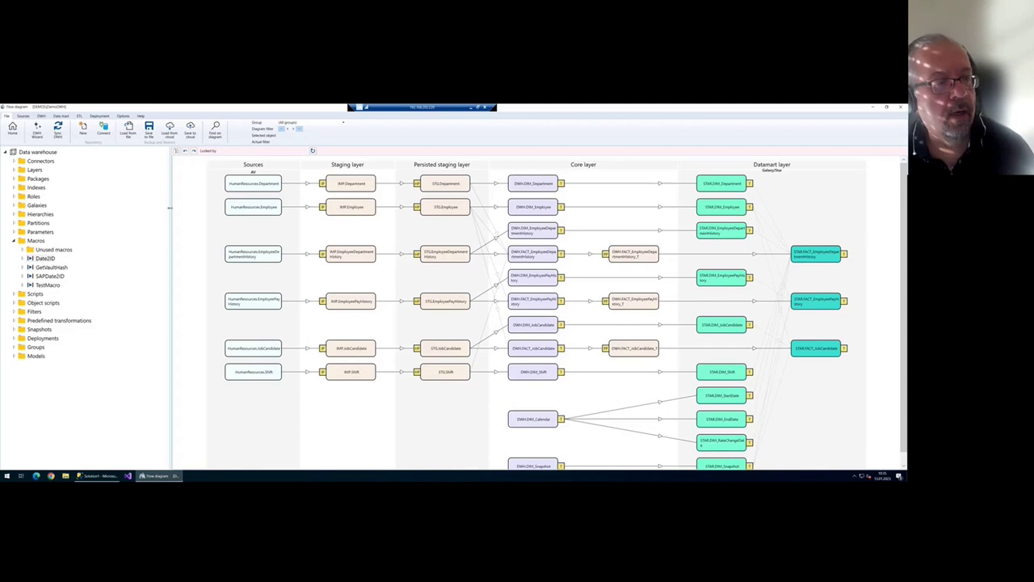
pyautogui.moveTo(169, 208); pyautogui.dragTo(151, 208)
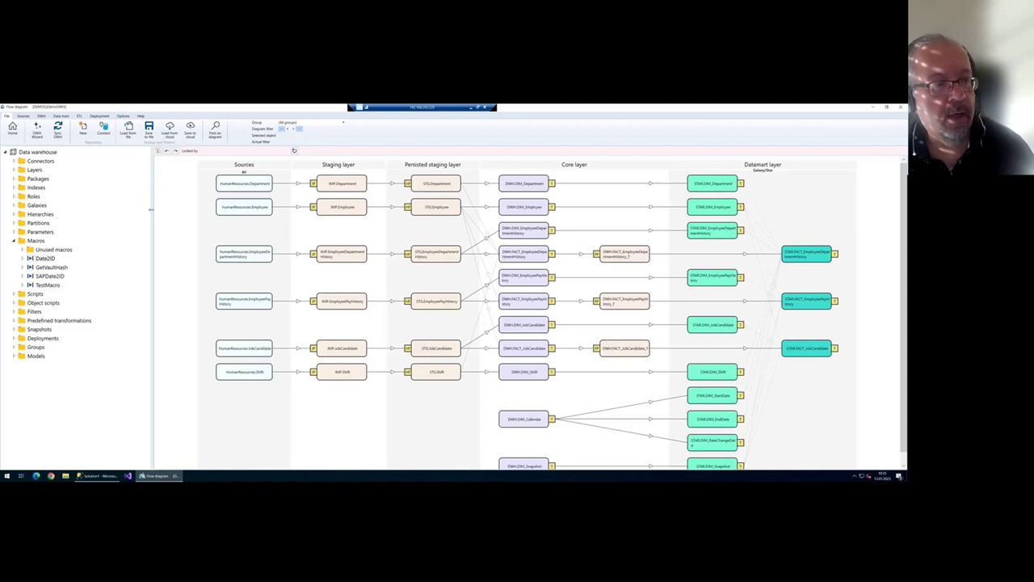
pyautogui.click(148, 133)
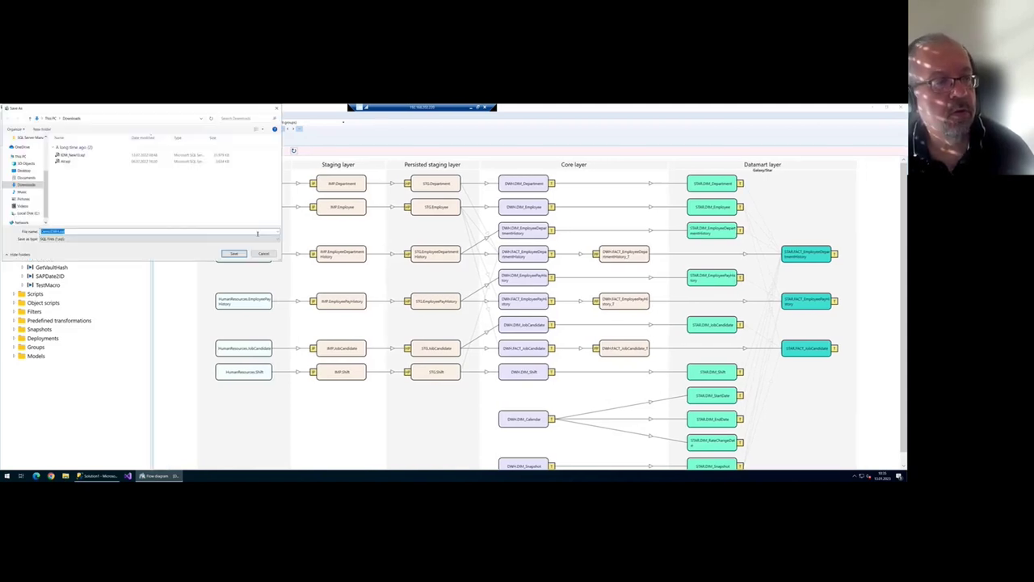
pyautogui.click(76, 231)
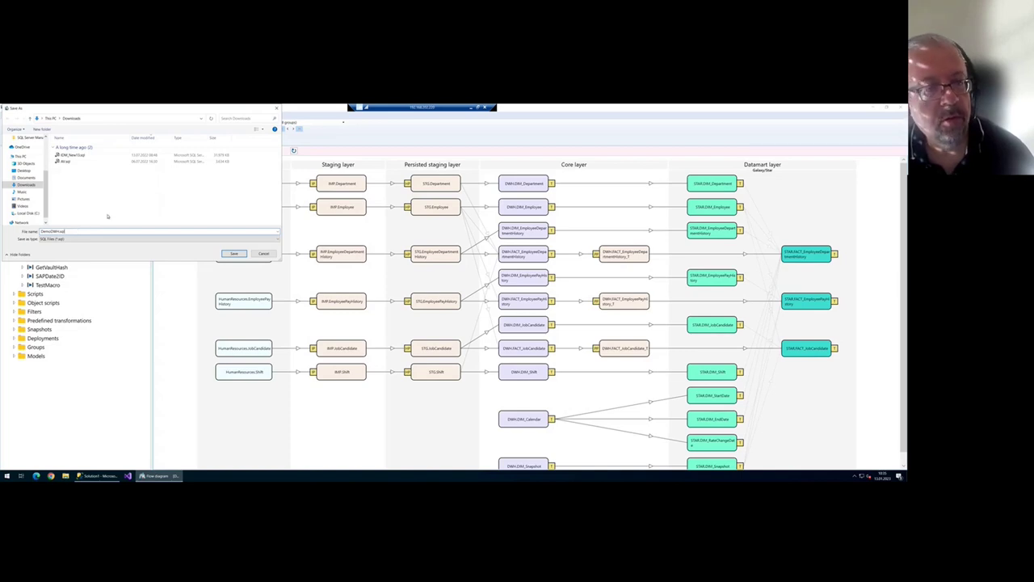
pyautogui.click(233, 253)
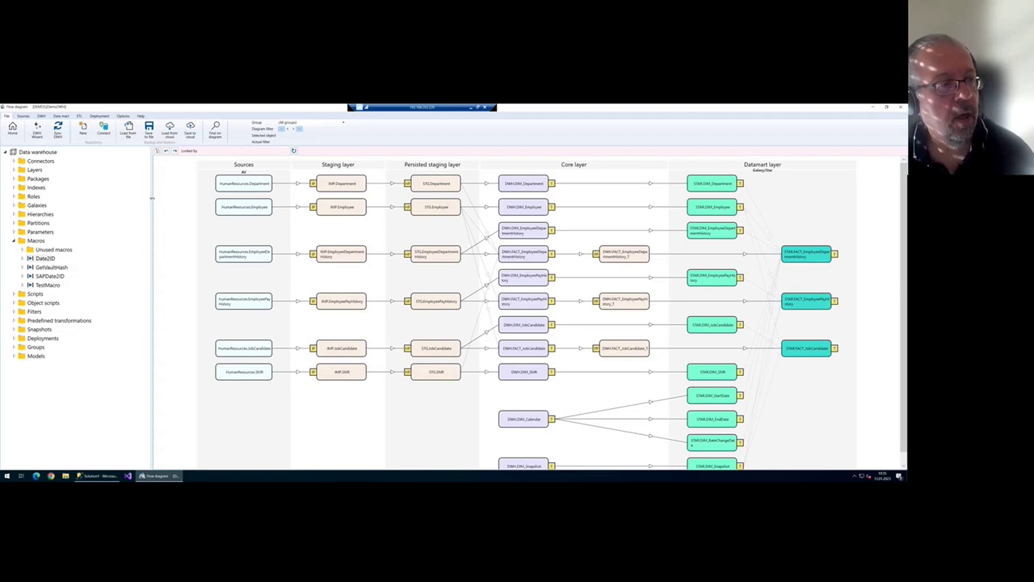
pyautogui.moveTo(152, 197); pyautogui.dragTo(146, 197)
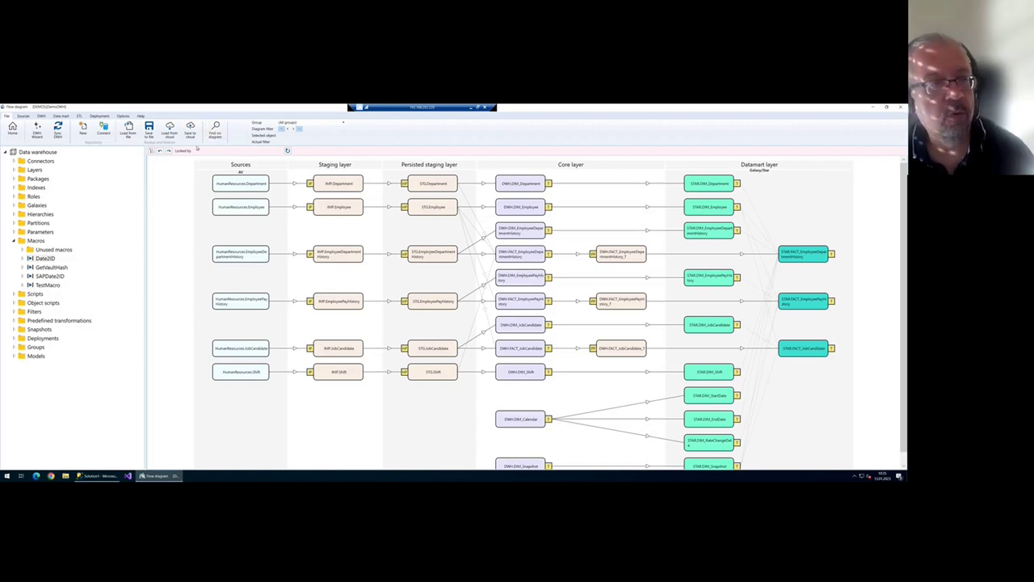
# - Create a new deployment package for DemoDWH from the Deployment tab's package list
pyautogui.click(98, 115)
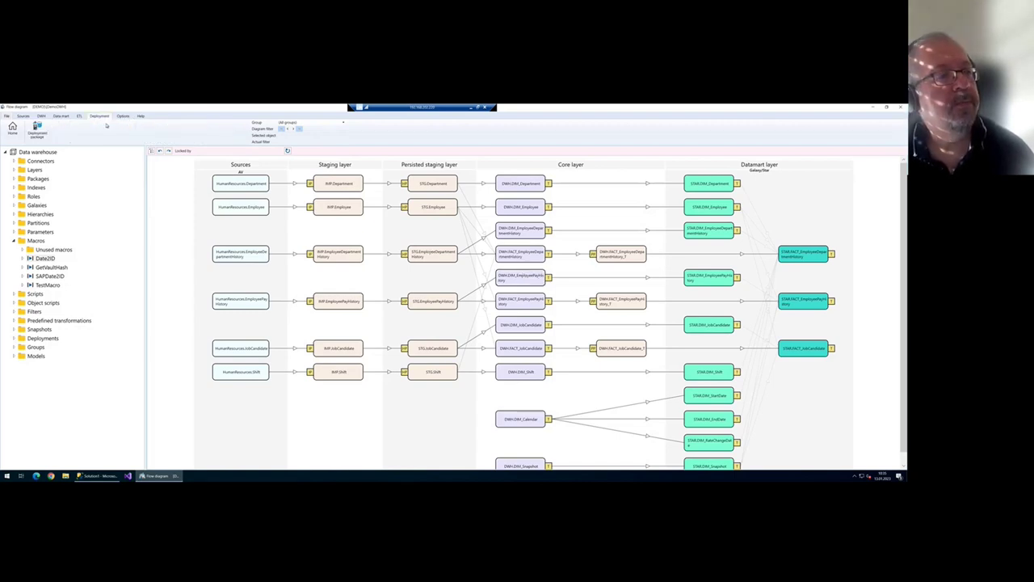
pyautogui.click(38, 133)
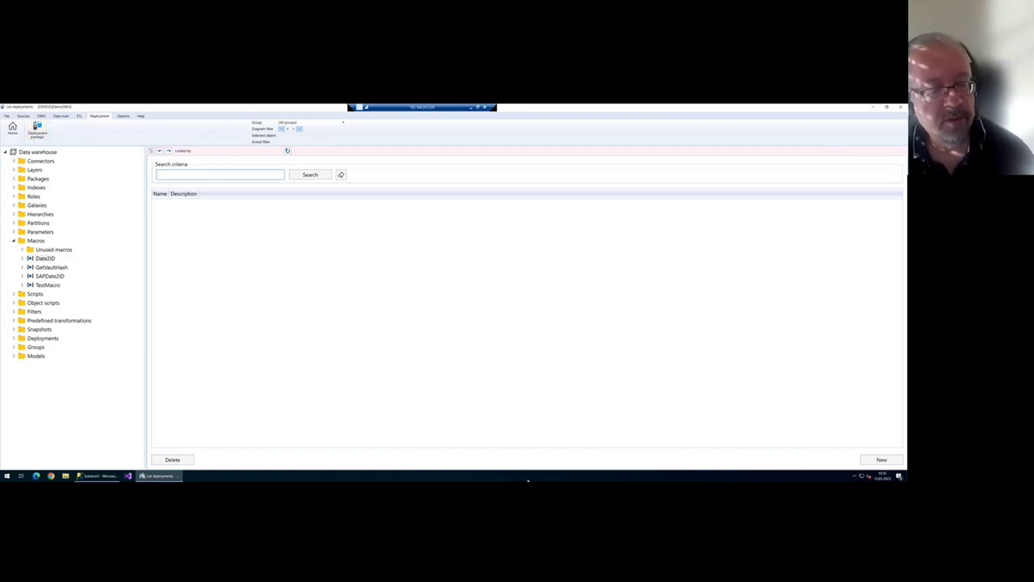
pyautogui.click(861, 458)
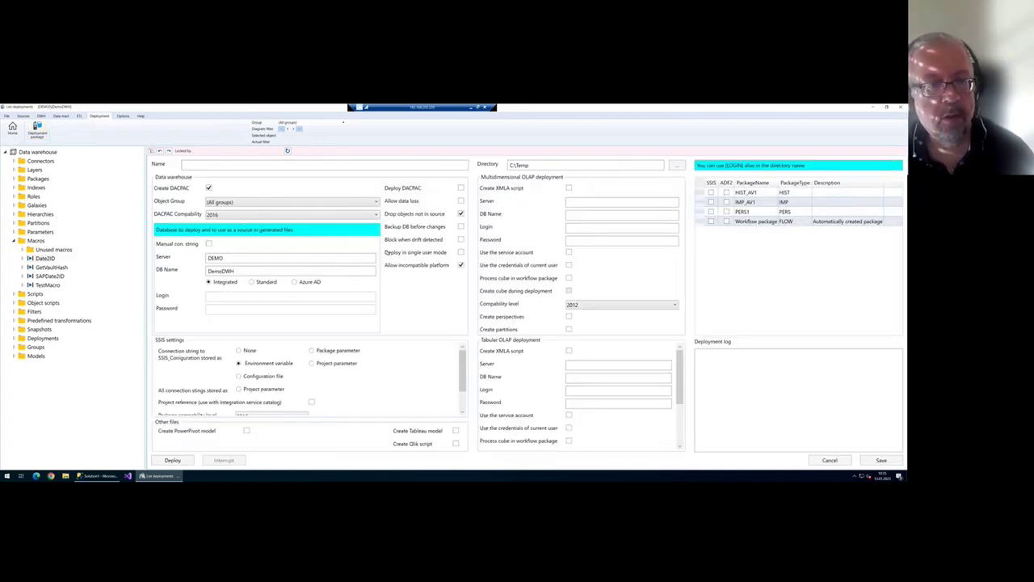
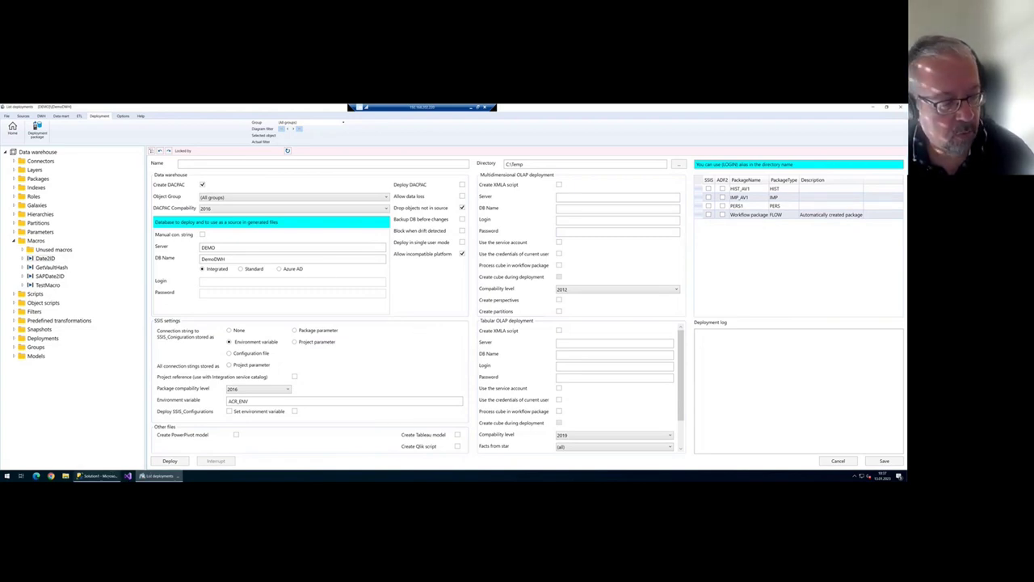
# - Connect SSMS's Database Engine to the Azure server analyticscreator.database.windows.net
pyautogui.click(98, 477)
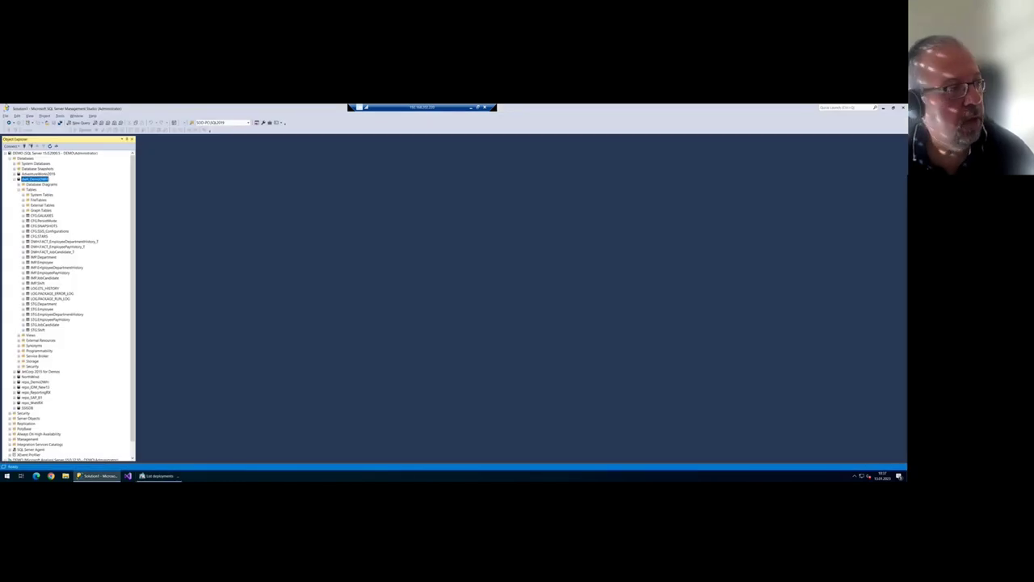
pyautogui.click(5, 153)
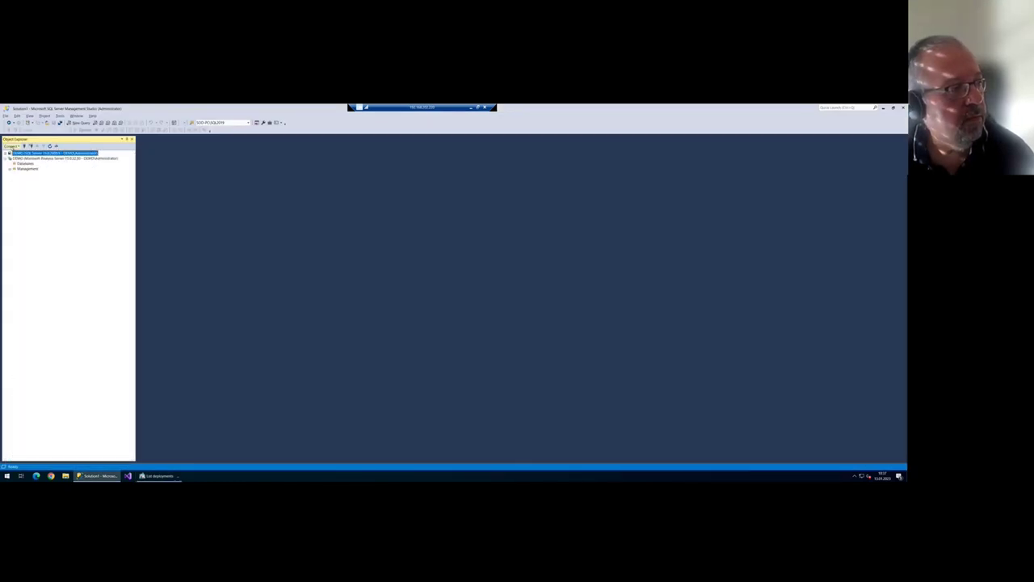
pyautogui.click(11, 146)
pyautogui.click(31, 154)
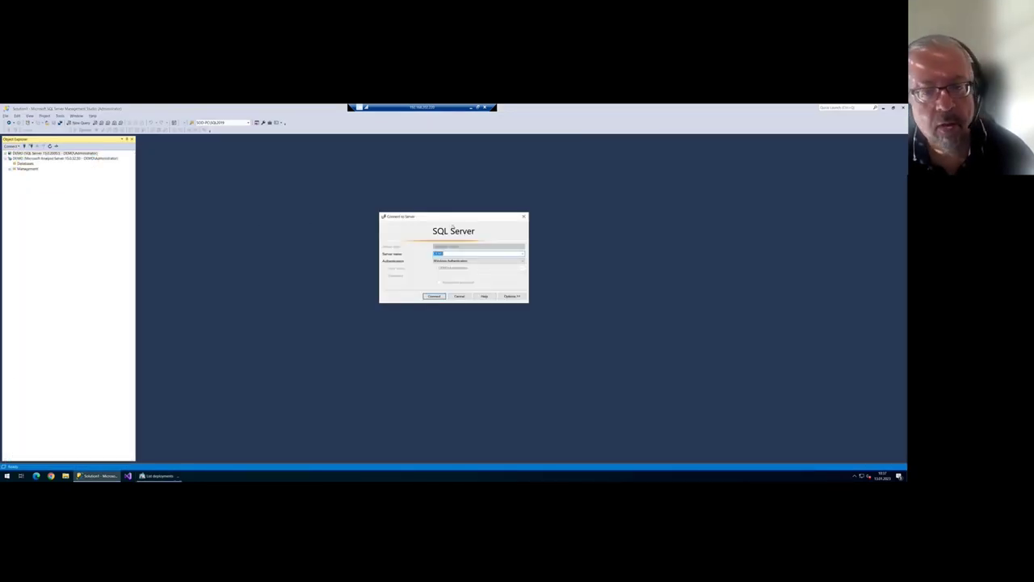
pyautogui.click(522, 254)
pyautogui.click(450, 262)
pyautogui.click(441, 297)
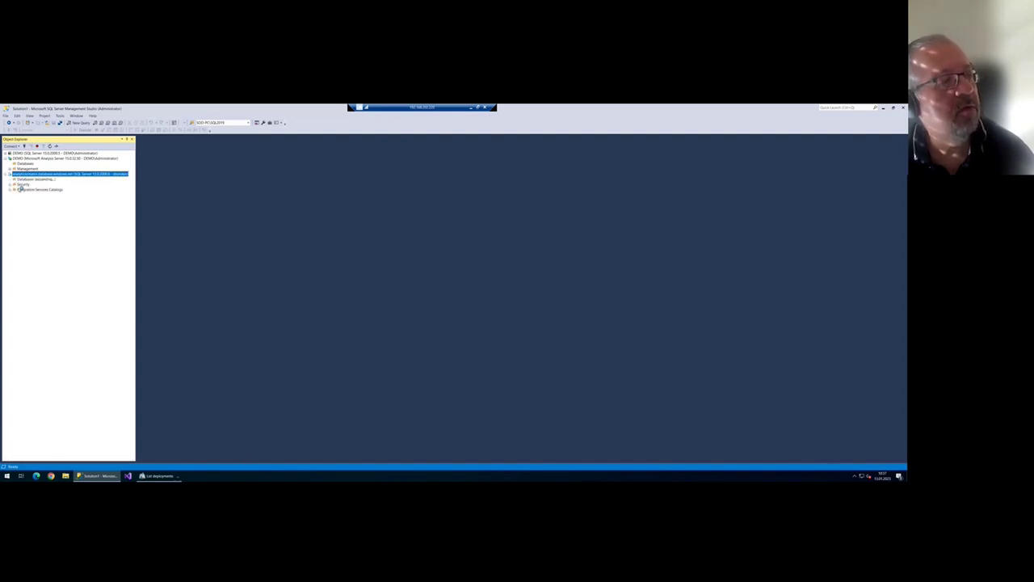
# - Expand the AV database down to its Tables folder
pyautogui.click(23, 196)
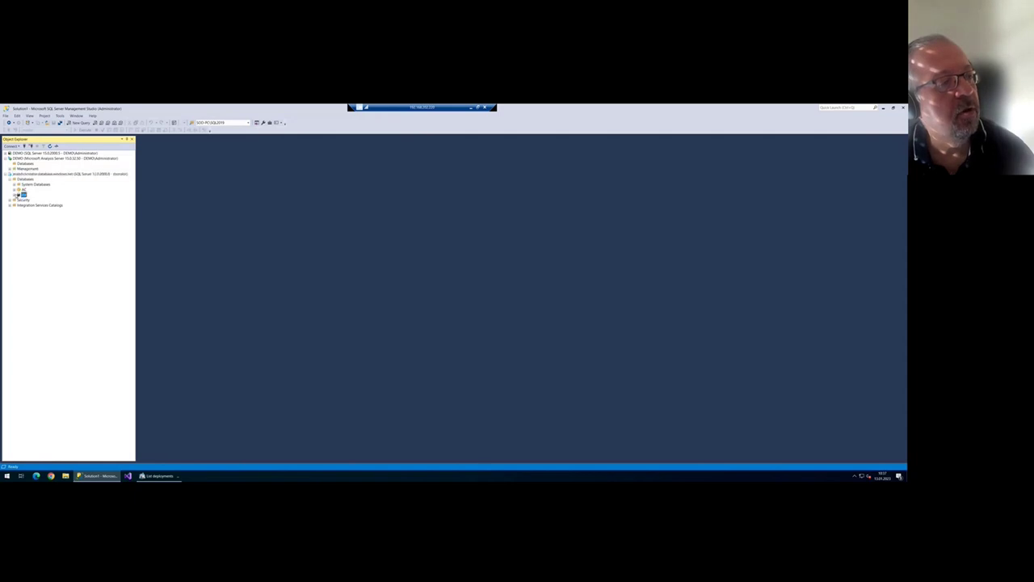
pyautogui.doubleClick(24, 197)
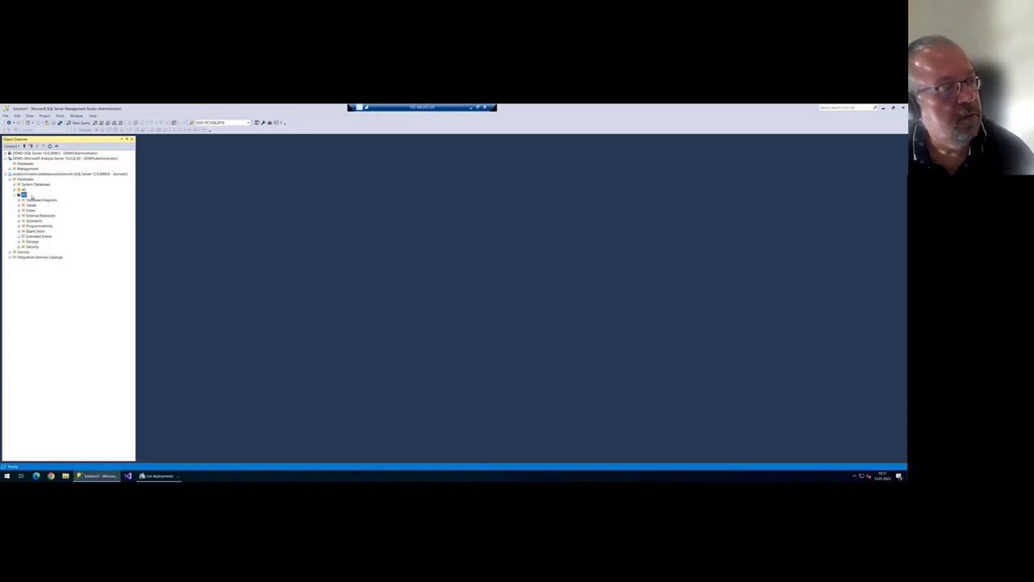
pyautogui.click(22, 206)
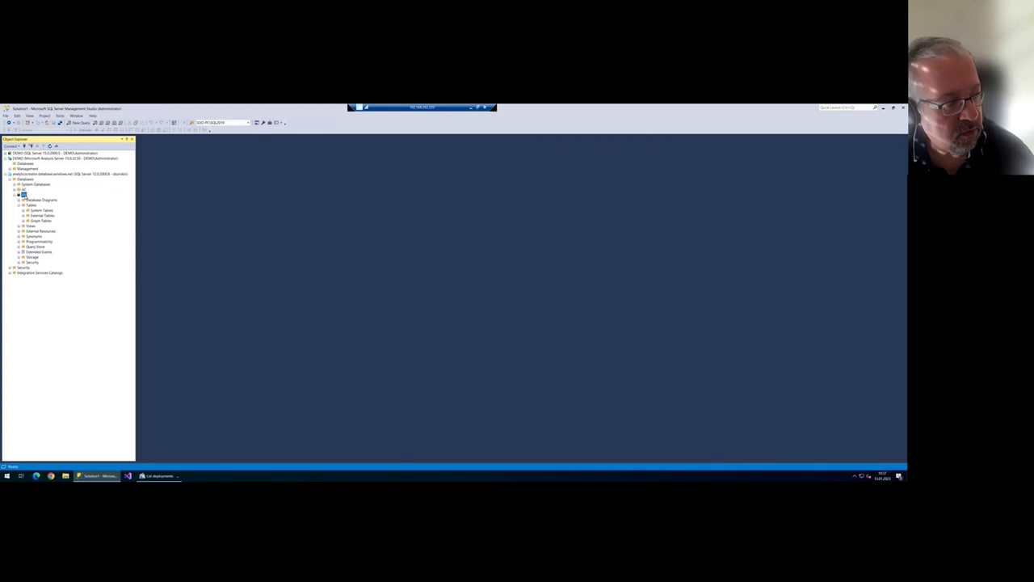
# - Name the deployment DeployCloud, set DACPAC compatibility 2019, and paste the Azure server address
pyautogui.hotkey('alt', 'Tab')
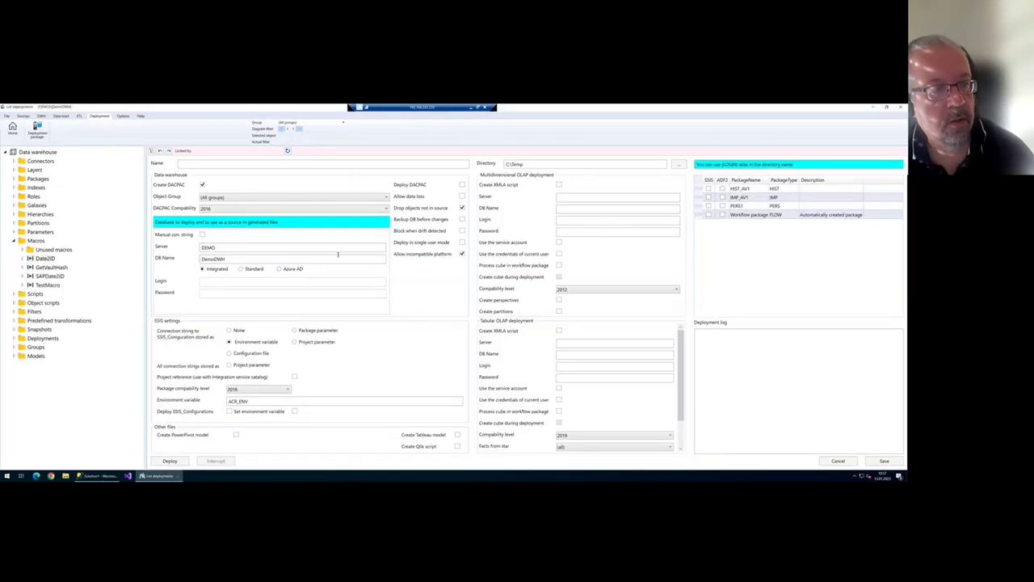
pyautogui.write('DeployCloud')
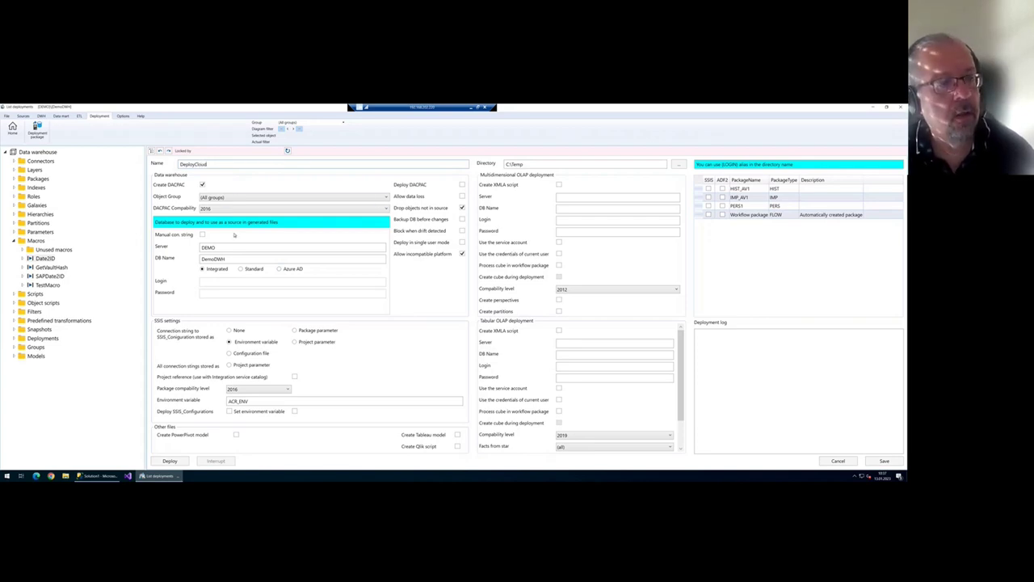
pyautogui.click(217, 209)
pyautogui.click(217, 245)
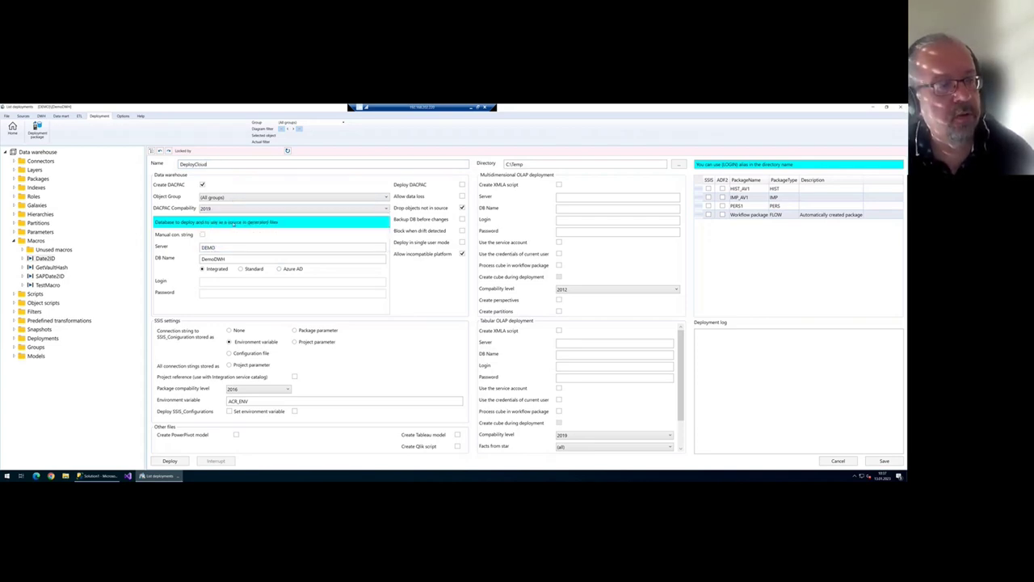
pyautogui.moveTo(219, 248); pyautogui.dragTo(159, 243)
pyautogui.write('analyticscreator.database.windows.net')
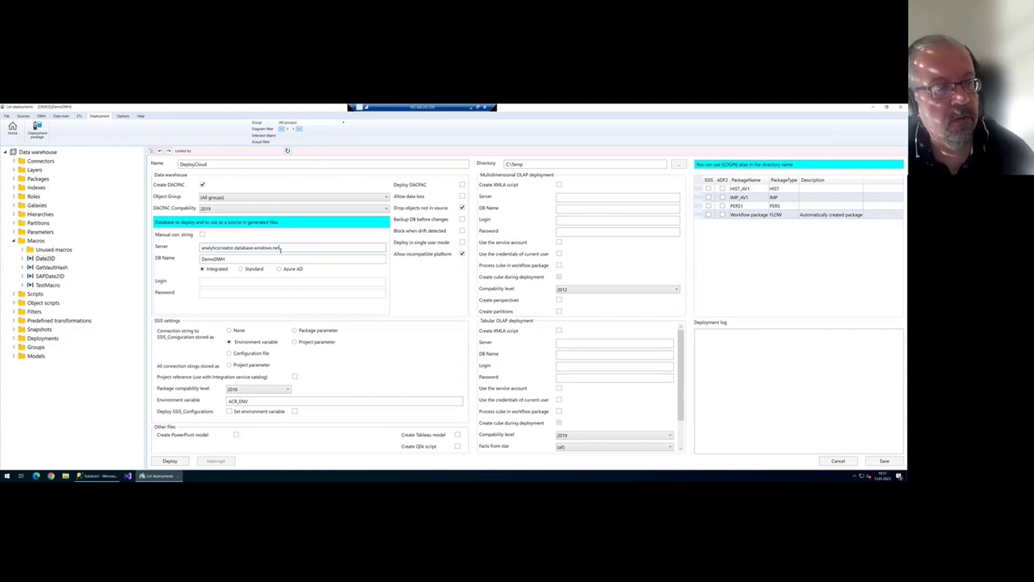
# - Replace database DemoDWH with AV and switch to SQL login with username and password
pyautogui.moveTo(227, 258); pyautogui.dragTo(143, 242)
pyautogui.write('an')
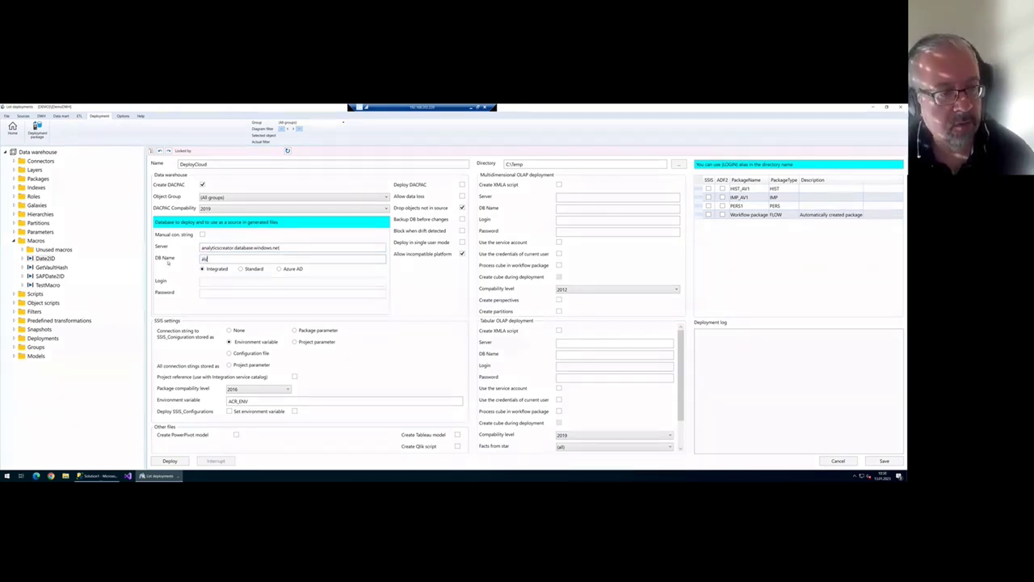
pyautogui.click(241, 269)
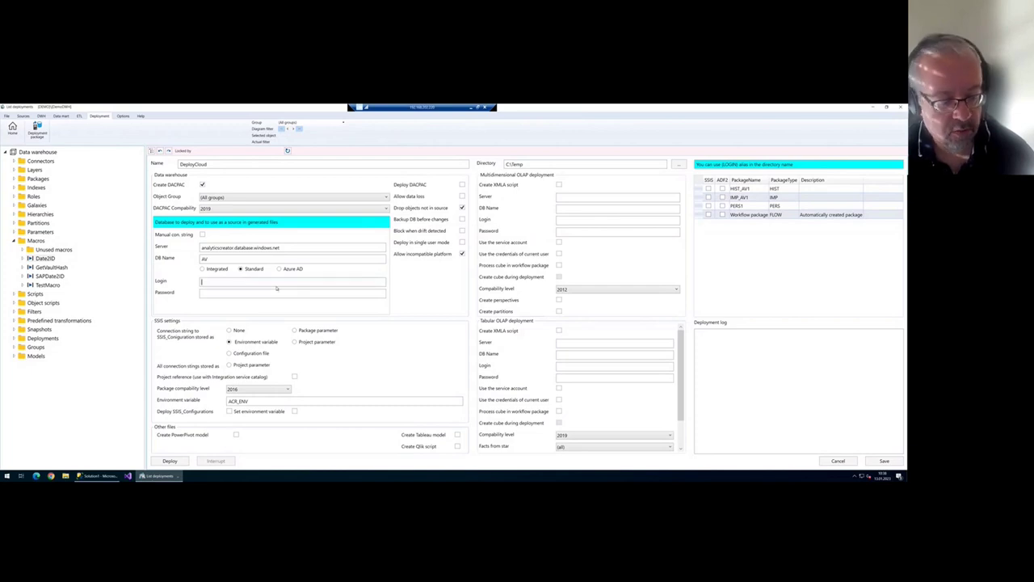
pyautogui.write('dbadmin')
pyautogui.press('Tab')
pyautogui.write('********')
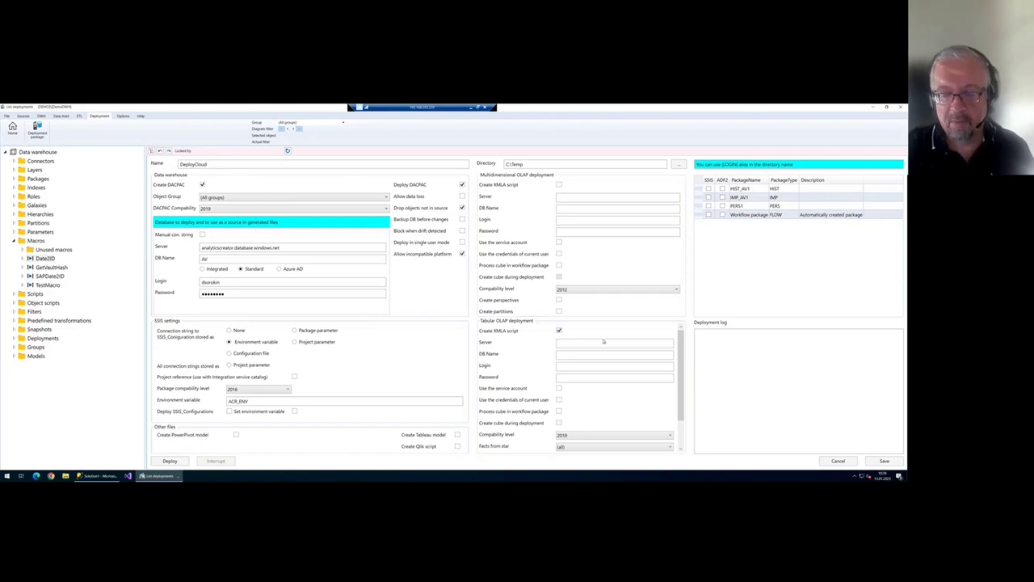
# - Set the Tabular OLAP compatibility level to PowerBI and select the tabular Server field
pyautogui.moveTo(684, 363); pyautogui.dragTo(682, 385)
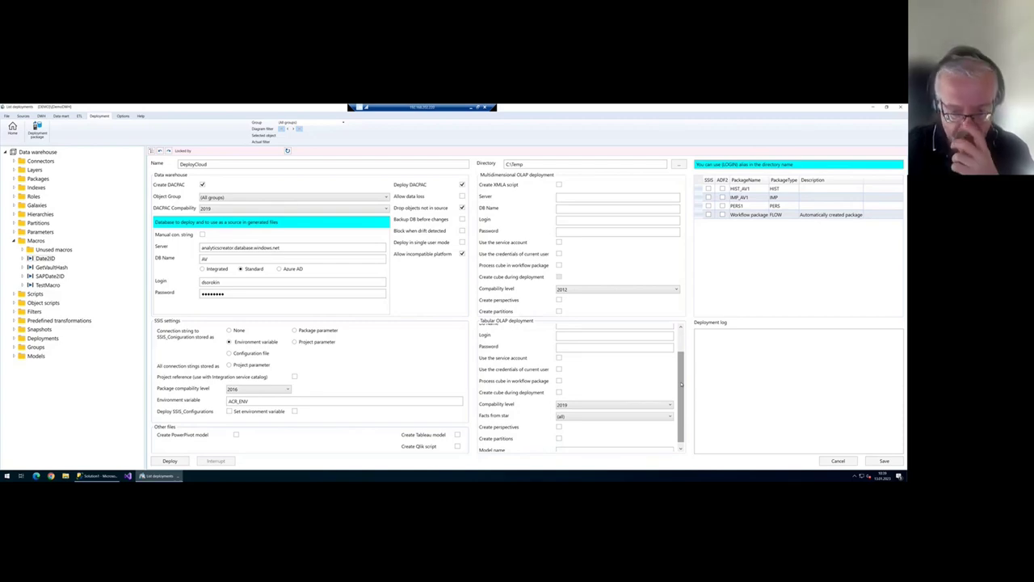
pyautogui.click(661, 404)
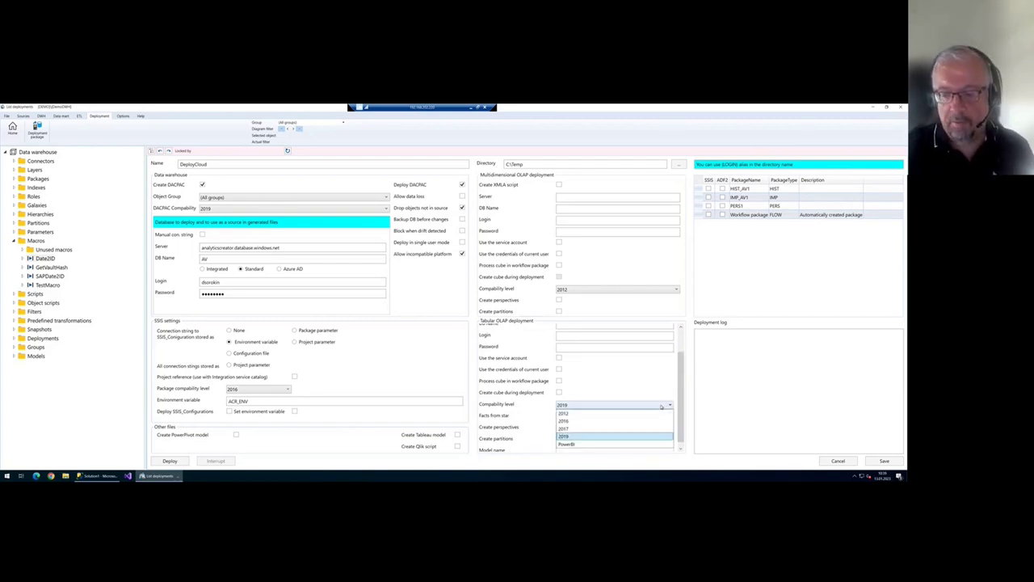
pyautogui.click(577, 444)
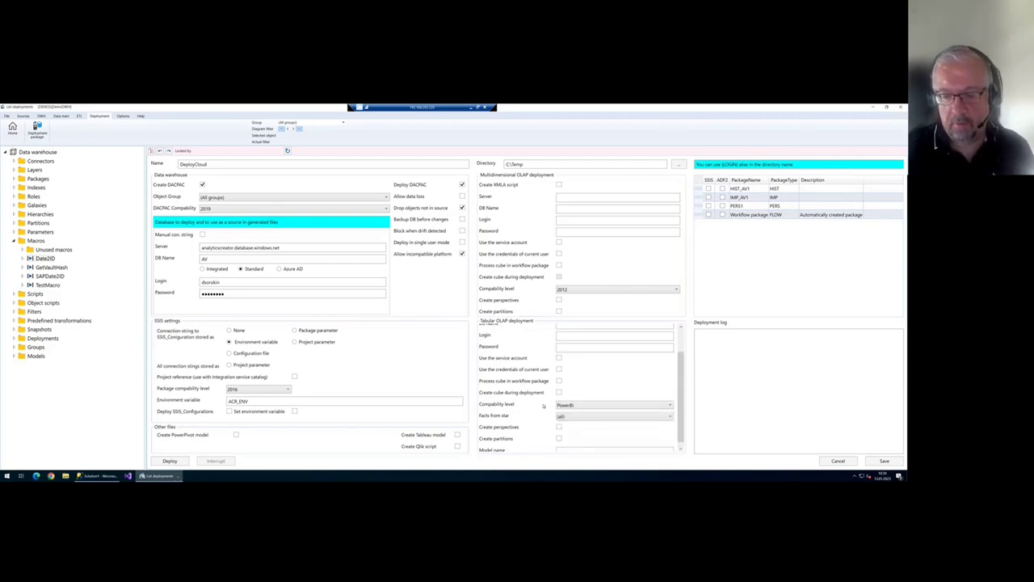
pyautogui.scroll(2, 593, 350)
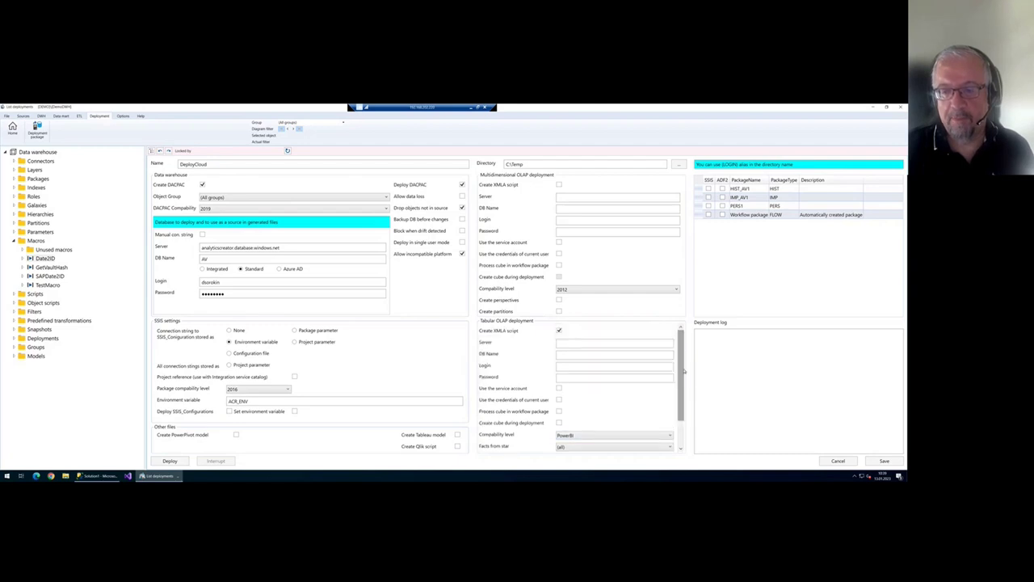
pyautogui.click(593, 344)
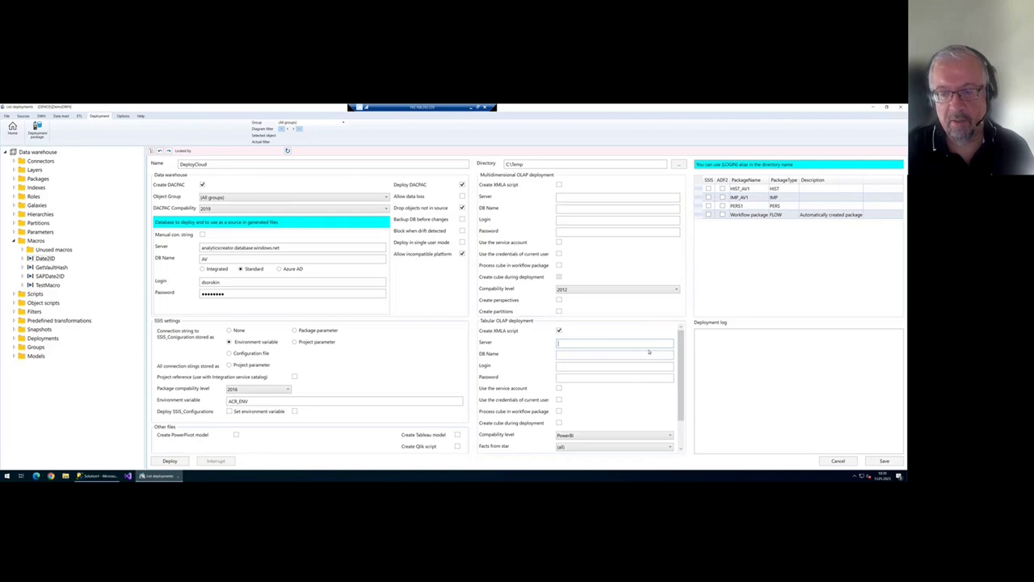
pyautogui.hotkey('alt', 'Tab')
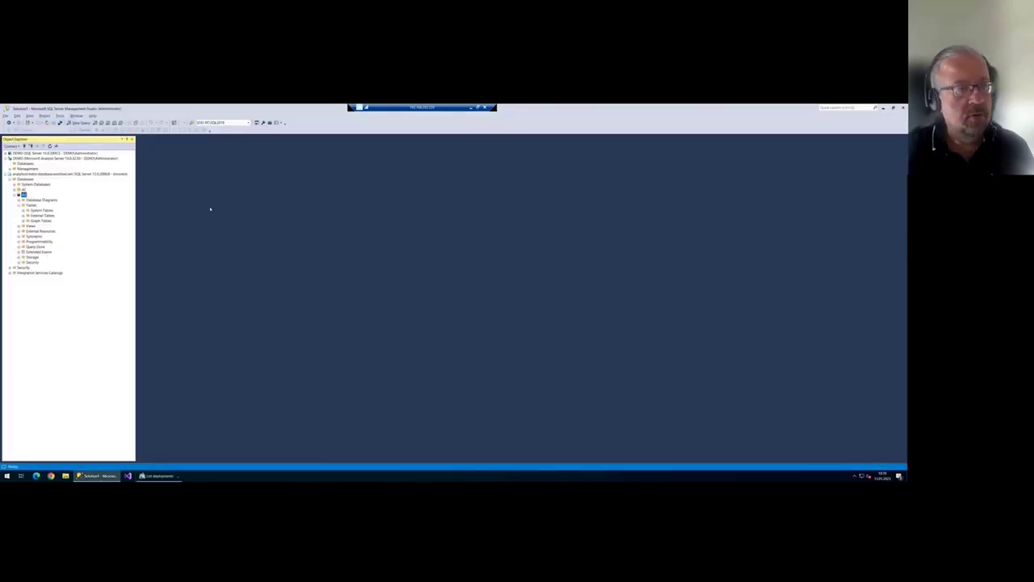
# - Open the Power BI service from Chrome's Microsoft bookmarks in a maximized window
pyautogui.click(51, 475)
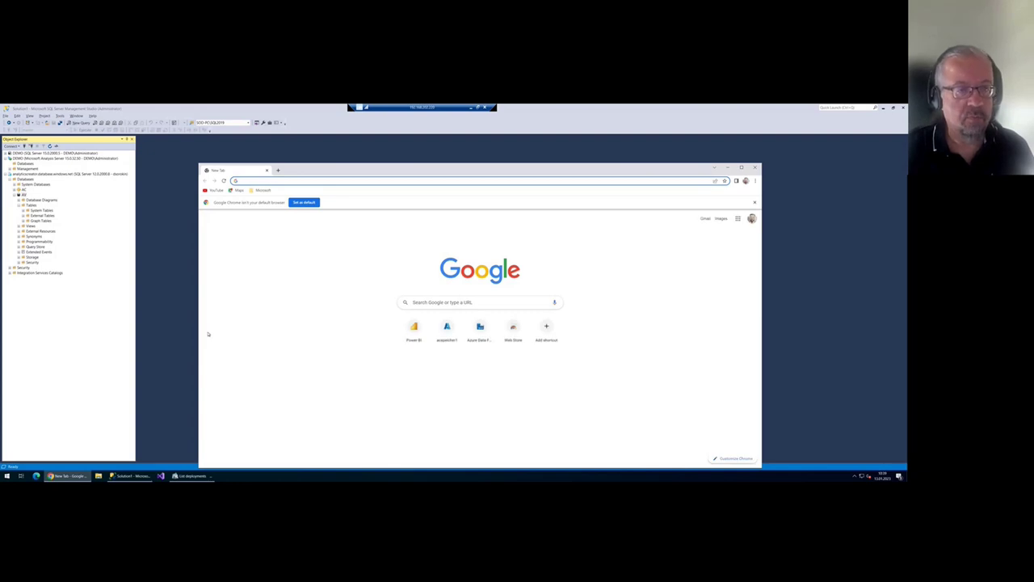
pyautogui.click(260, 190)
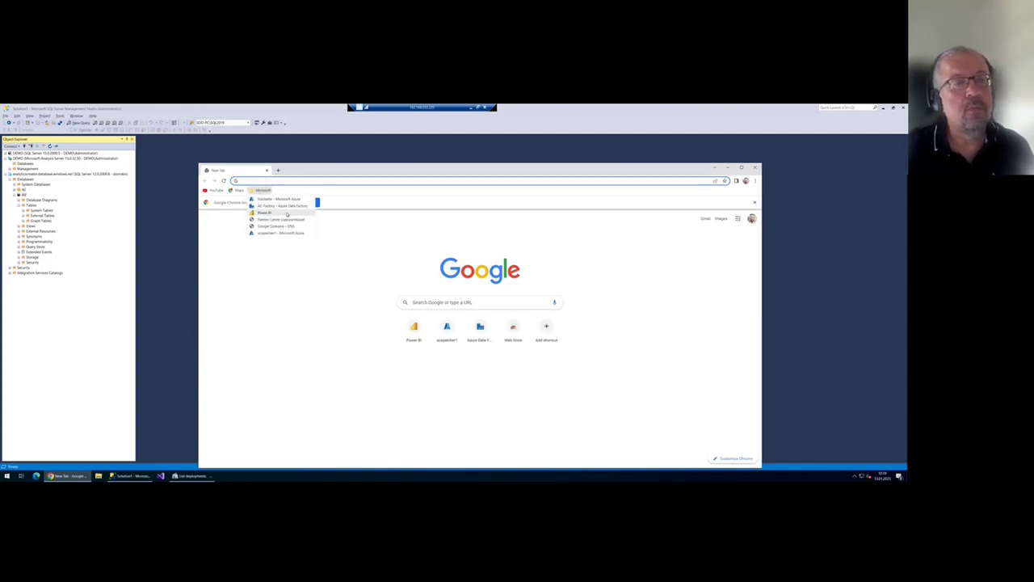
pyautogui.click(287, 212)
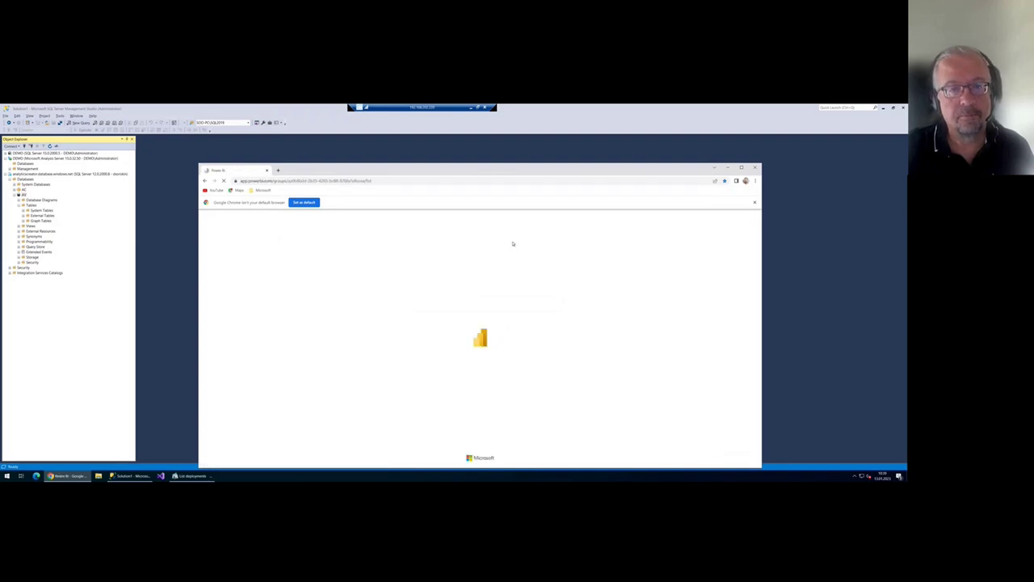
pyautogui.doubleClick(486, 173)
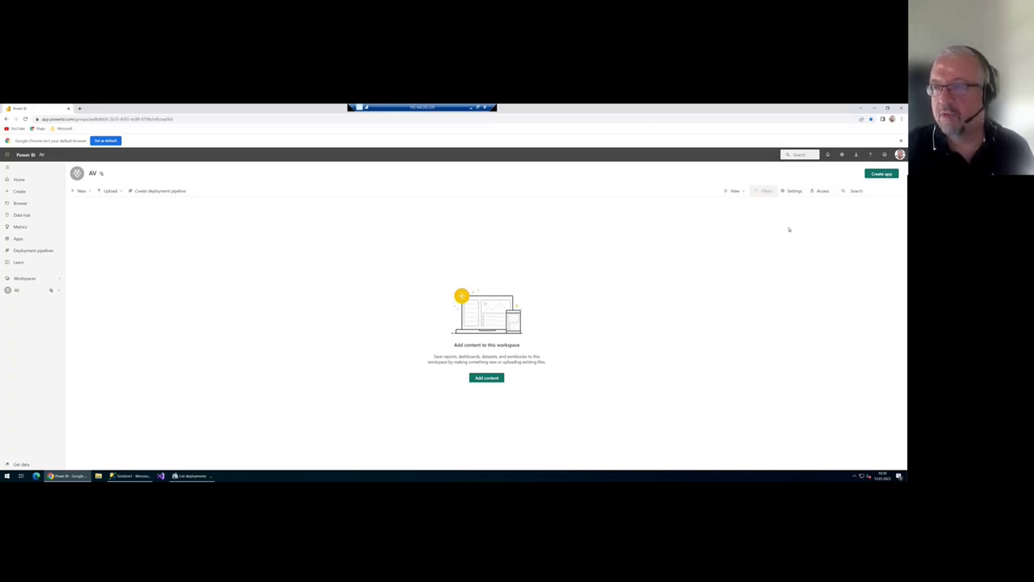
# - Copy the AV workspace connection address from its Premium settings, then close Settings
pyautogui.click(795, 192)
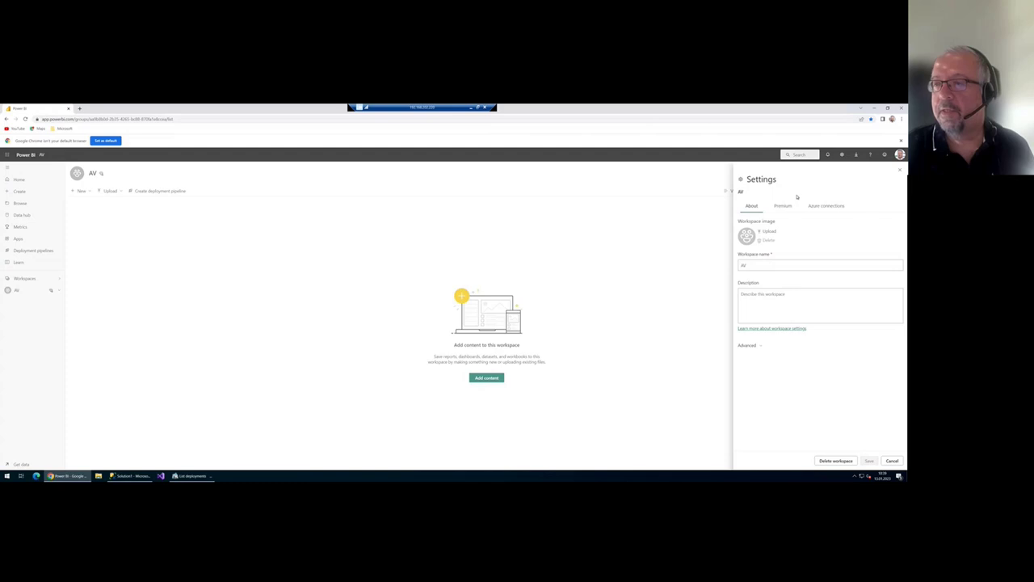
pyautogui.click(783, 207)
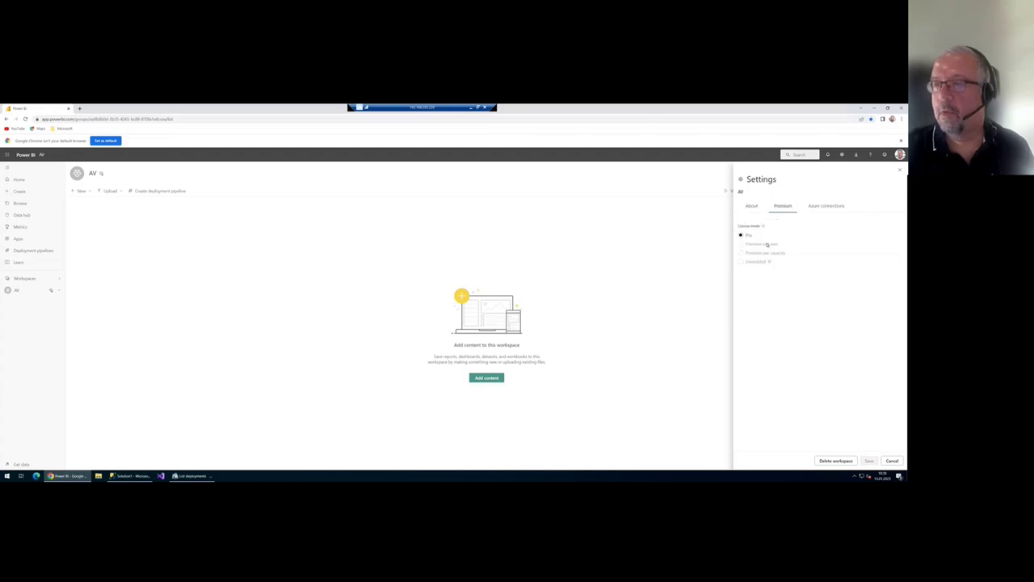
pyautogui.click(752, 206)
pyautogui.click(783, 207)
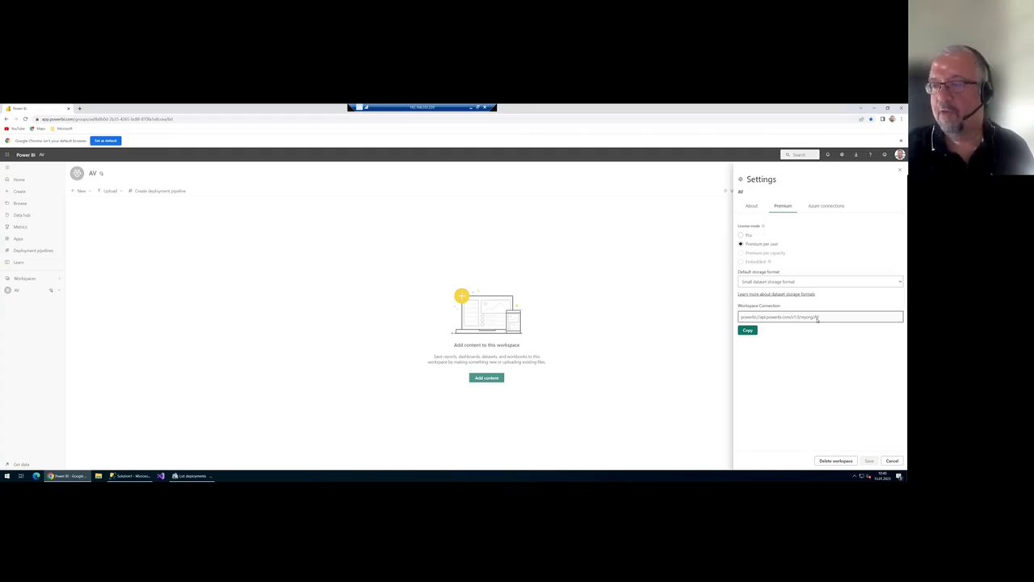
pyautogui.click(747, 330)
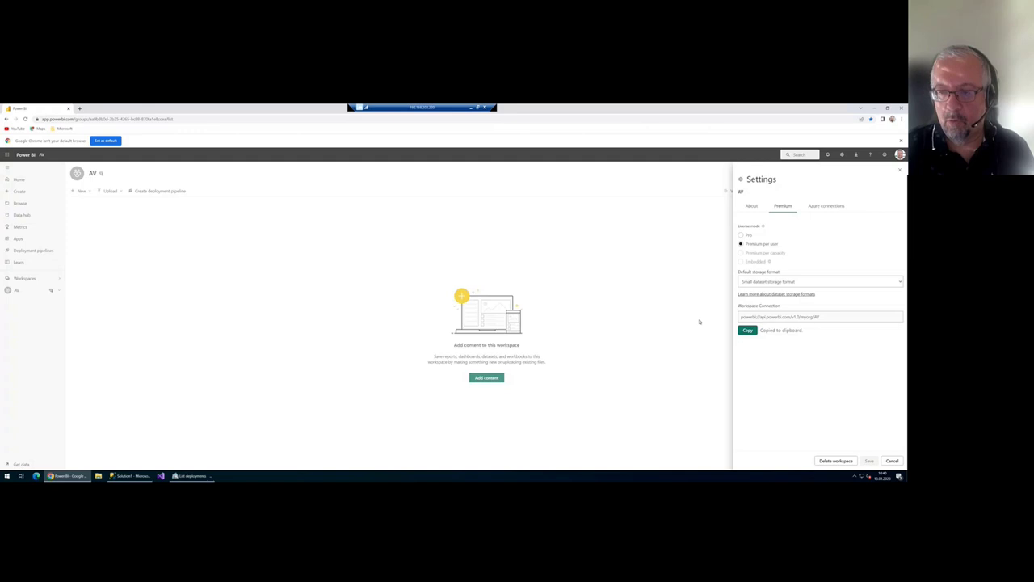
pyautogui.click(663, 278)
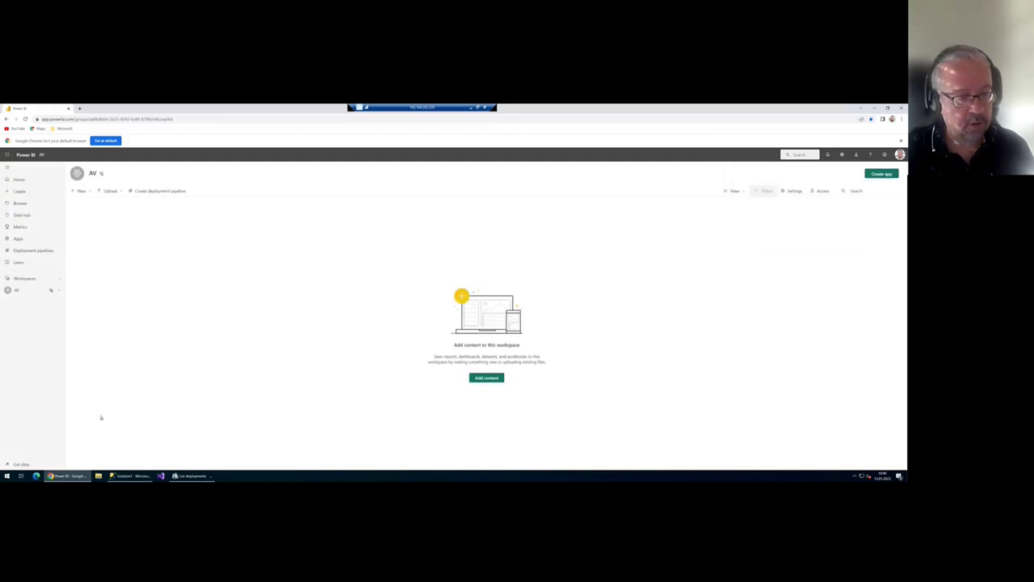
pyautogui.click(132, 476)
# - Connect SSMS to the powerbi:// AV workspace via Analysis Services, then paste it as tabular server
pyautogui.click(11, 146)
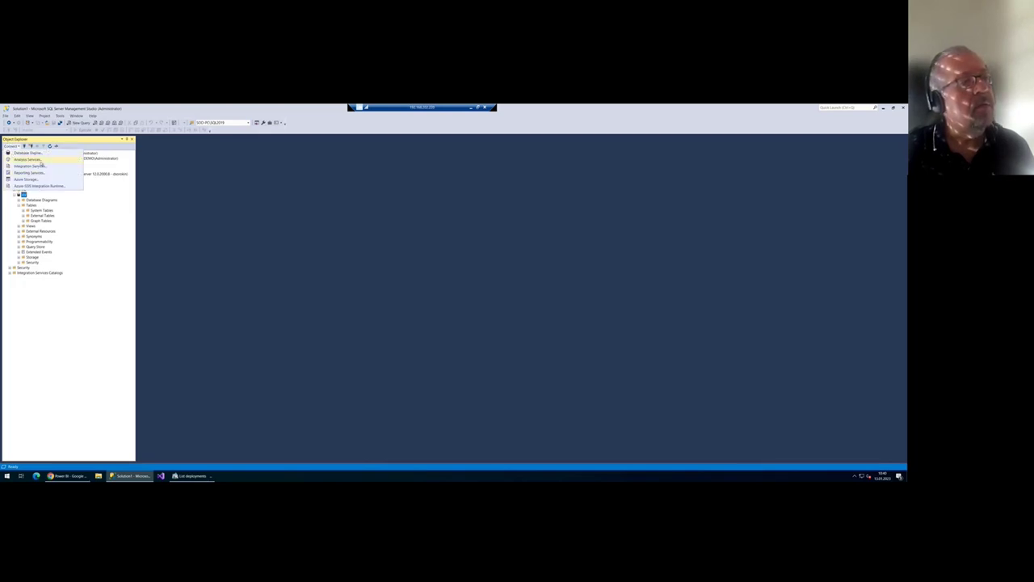
pyautogui.click(40, 161)
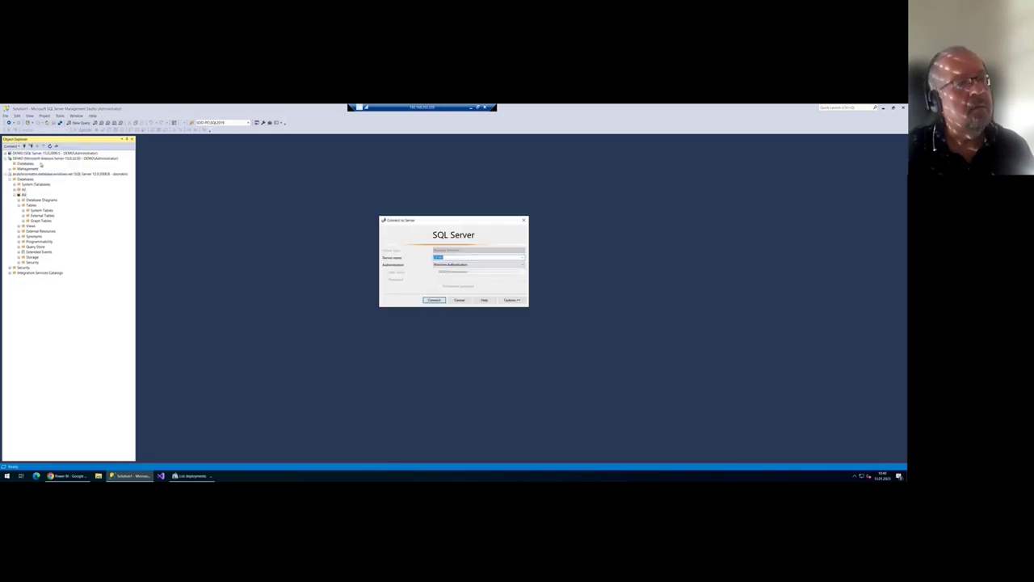
pyautogui.click(522, 258)
pyautogui.click(490, 266)
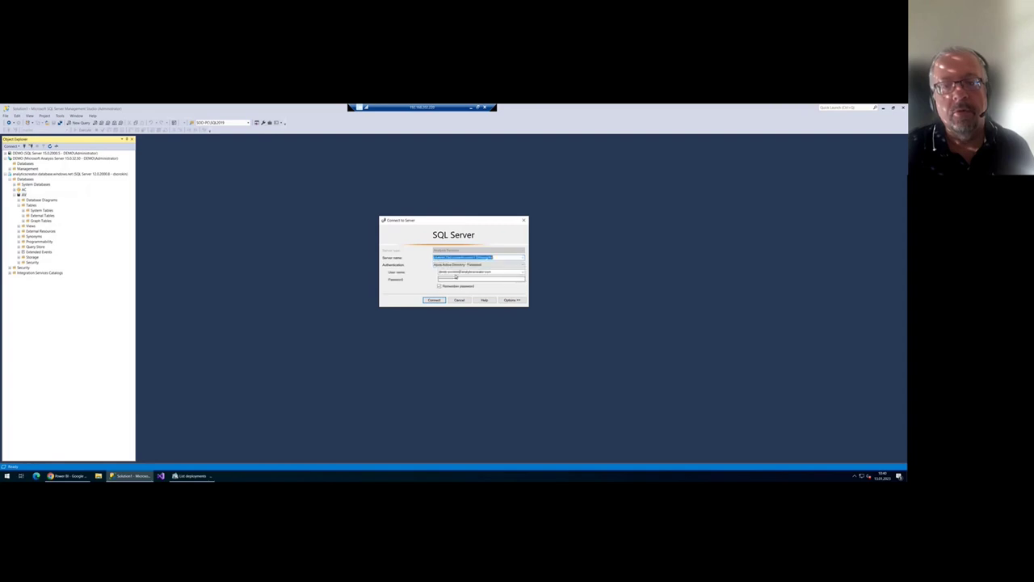
pyautogui.click(434, 300)
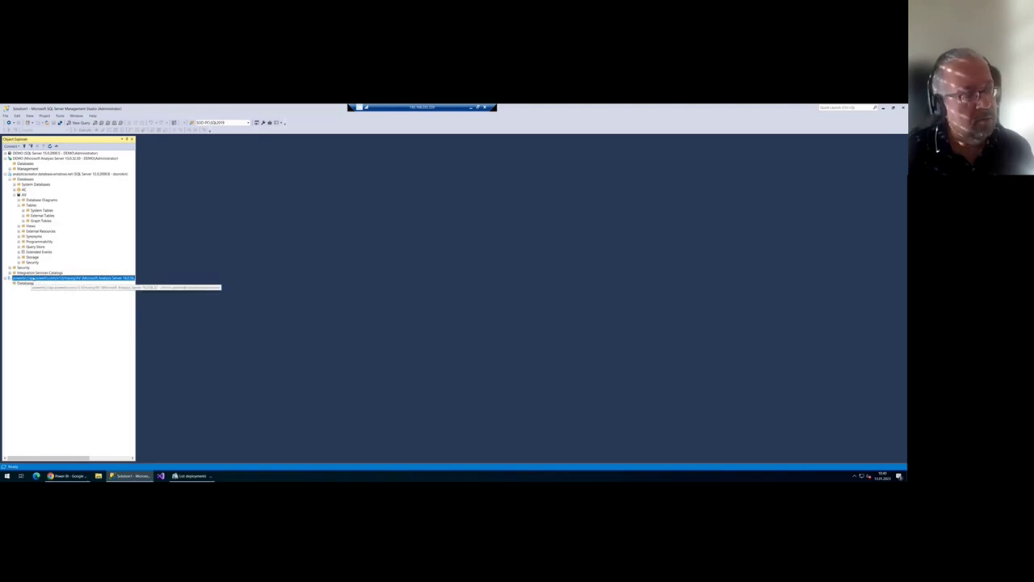
pyautogui.click(183, 476)
pyautogui.hotkey('ctrl', 'v')
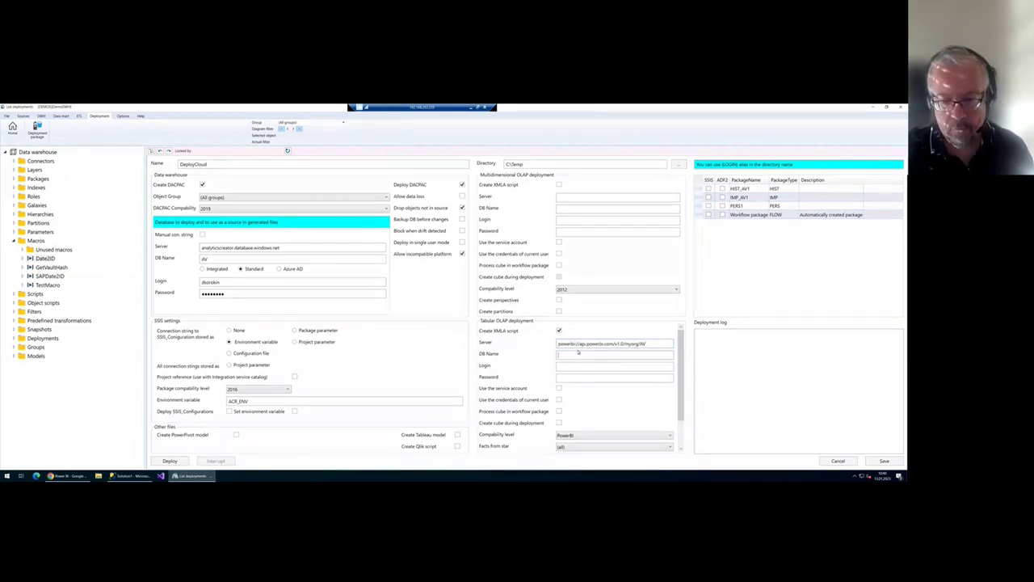
# - Enter AV as tabular DB Name, fill login and password, and enable cube creation during deployment
pyautogui.write('AV')
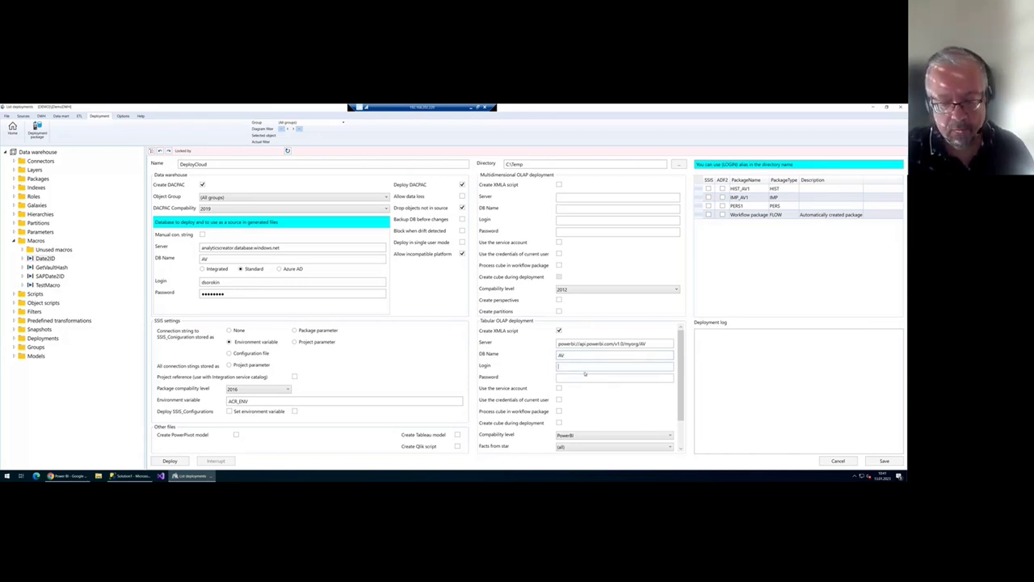
pyautogui.hotkey('ctrl', 'v')
pyautogui.write('••••••')
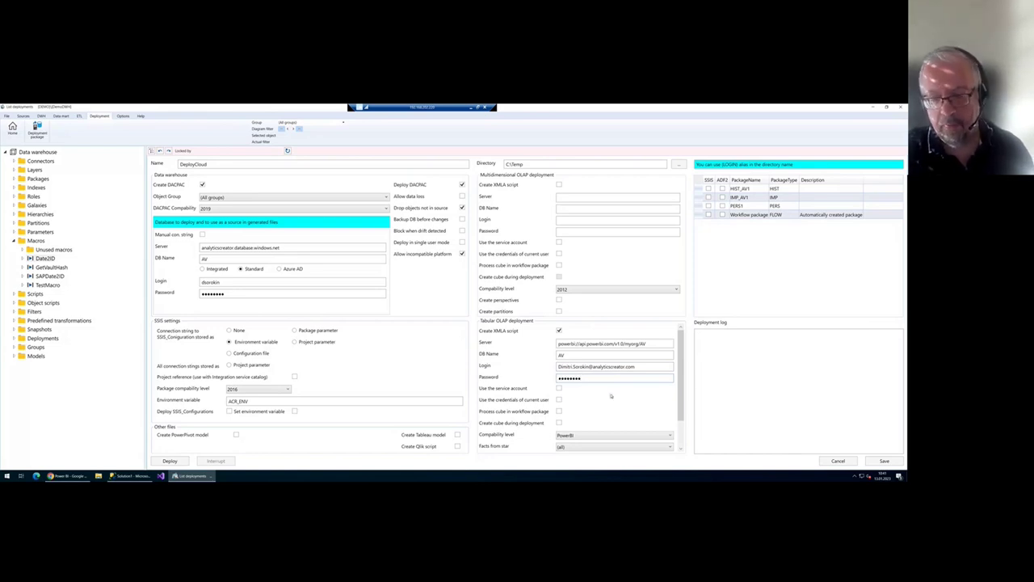
pyautogui.scroll(-2, 608, 388)
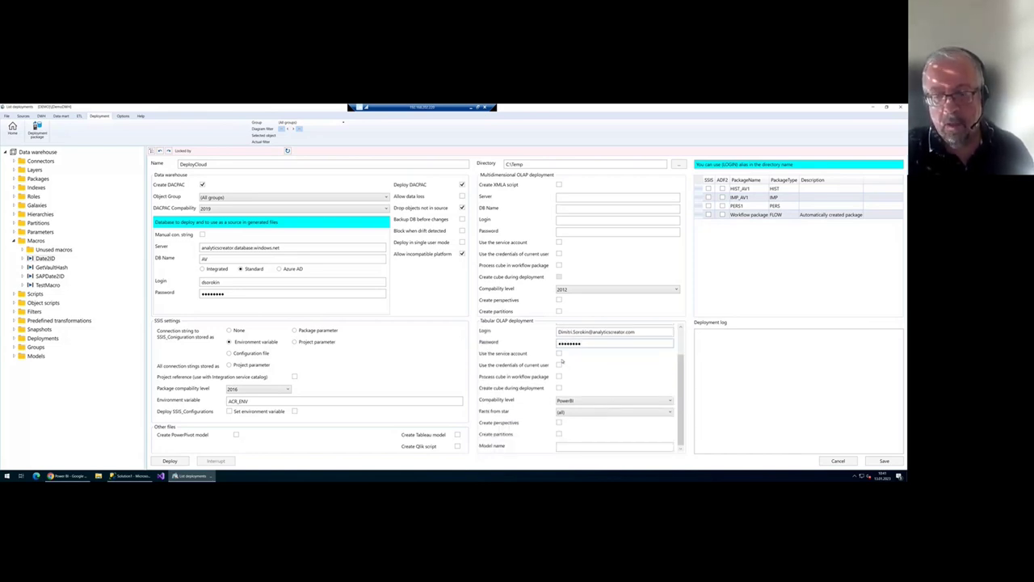
pyautogui.click(558, 388)
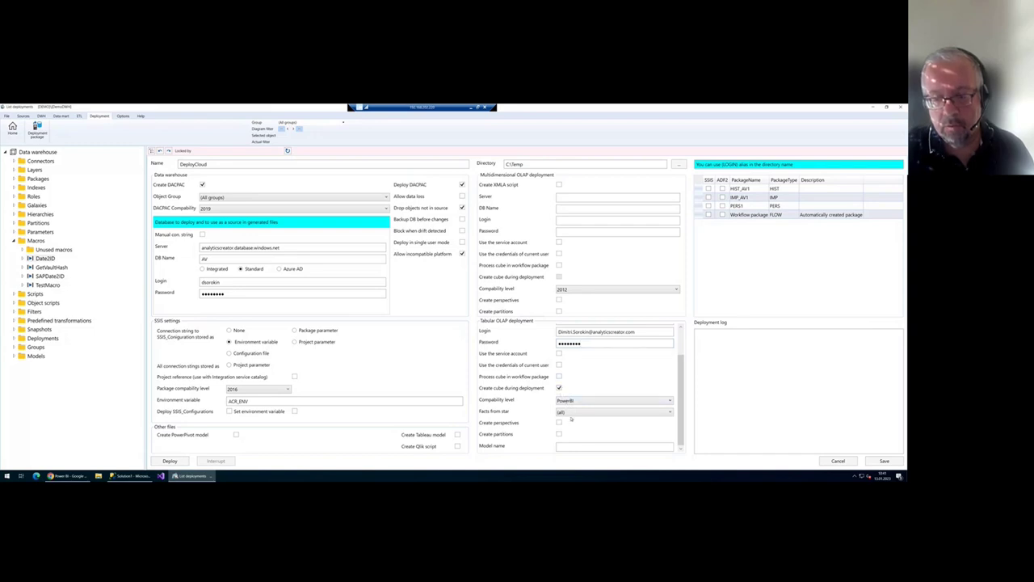
pyautogui.scroll(1, 557, 387)
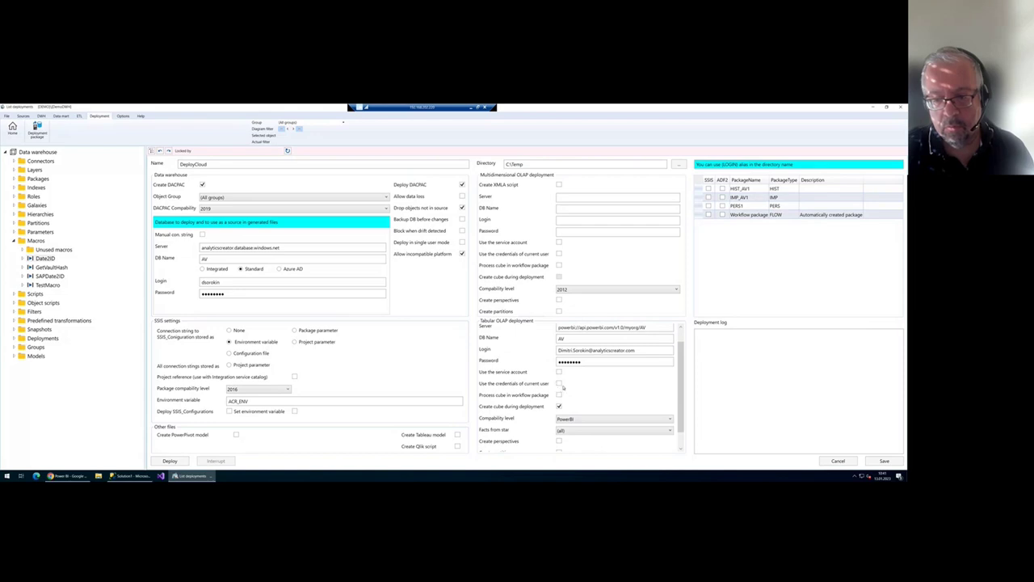
pyautogui.scroll(1, 566, 379)
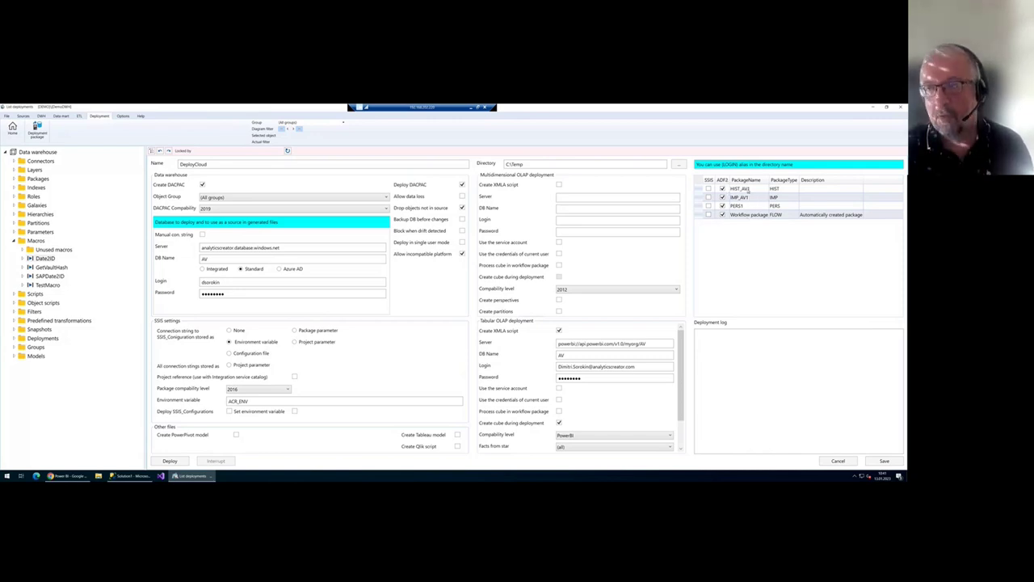
# - Tick ADF2 for IMP_AV1, PERS1 and the workflow package, and enable Deploy SSIS_Configurations
pyautogui.click(755, 198)
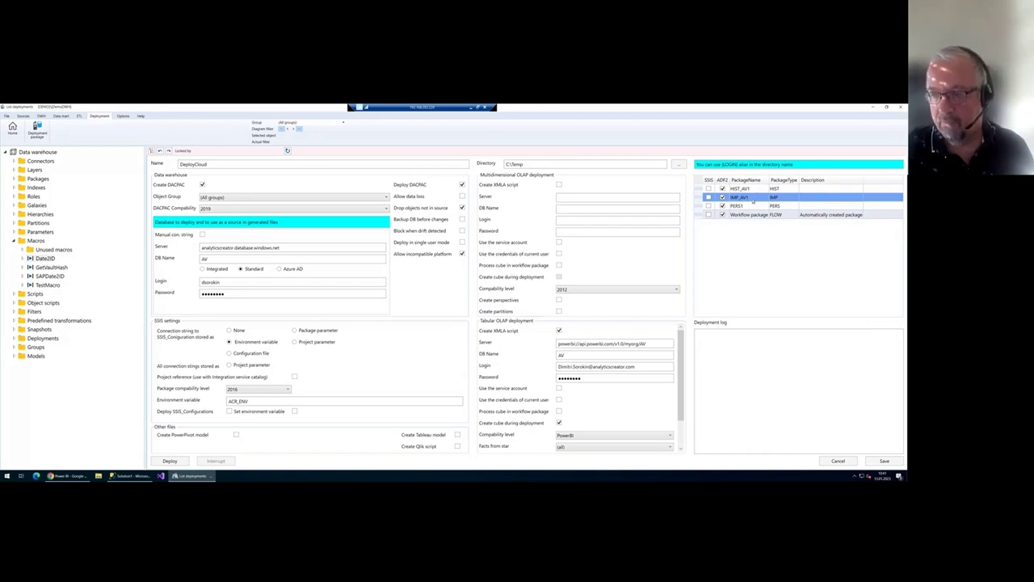
pyautogui.click(750, 207)
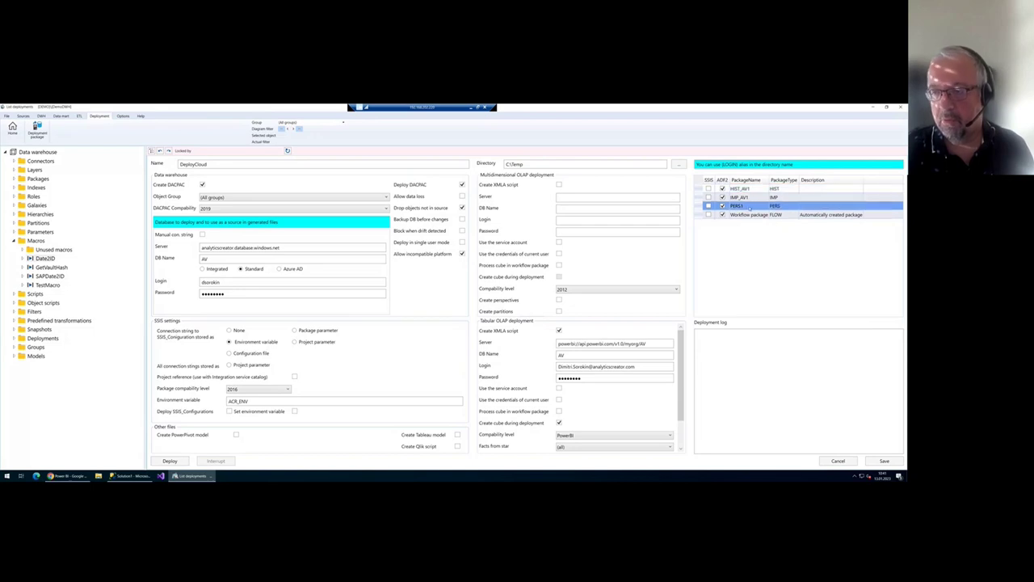
pyautogui.click(767, 217)
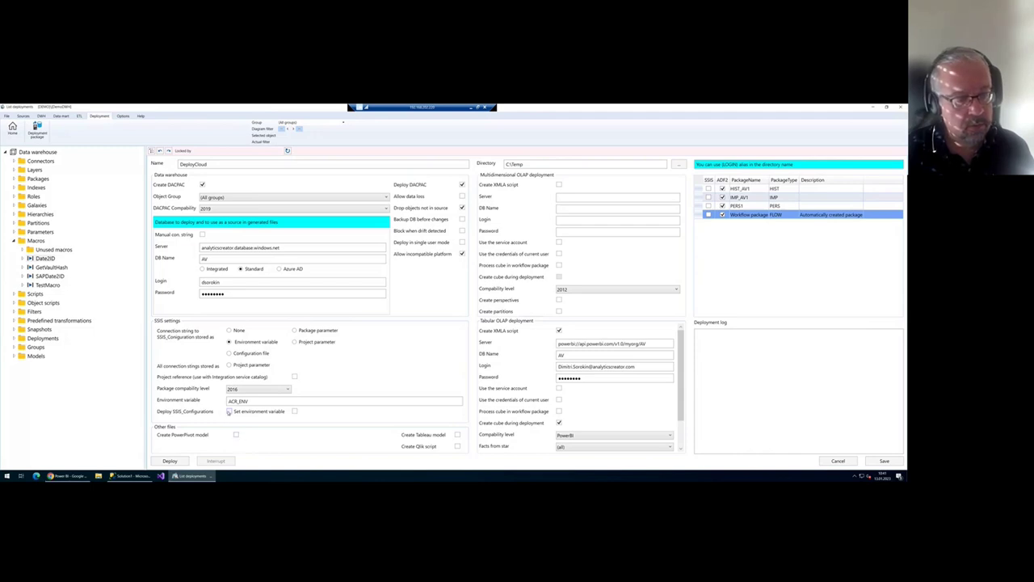
pyautogui.click(229, 411)
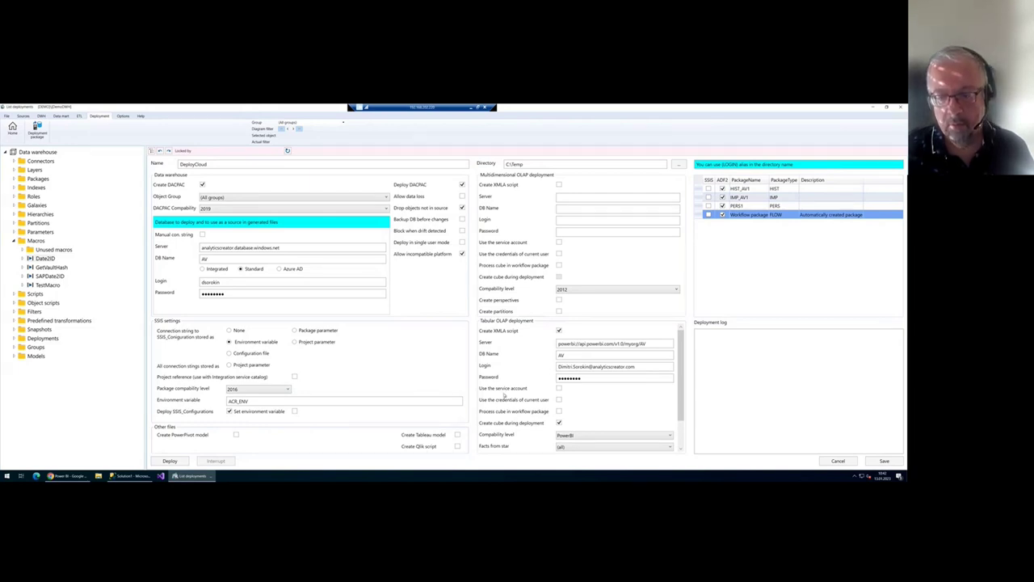
pyautogui.scroll(-2, 592, 417)
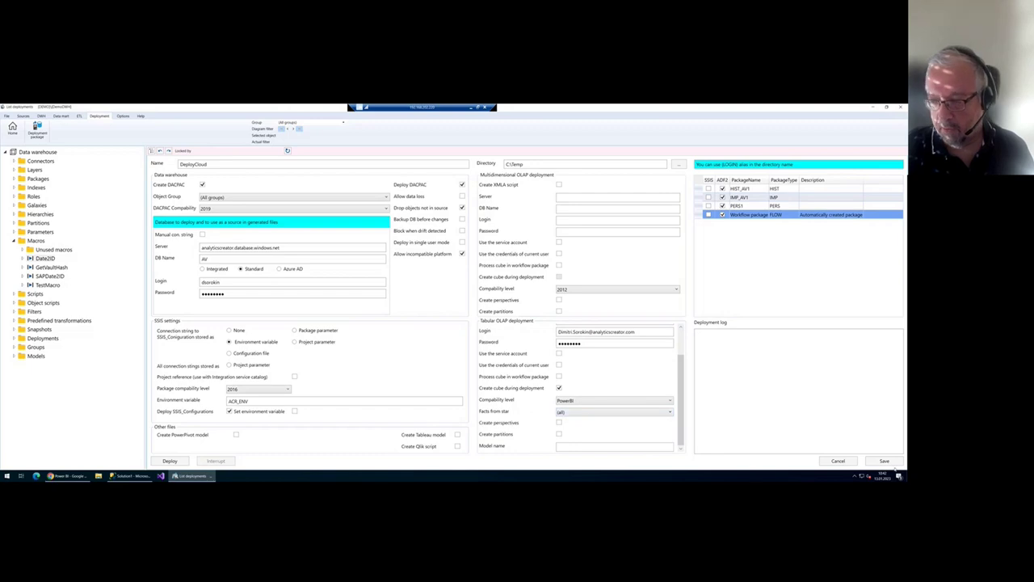
pyautogui.scroll(2, 677, 368)
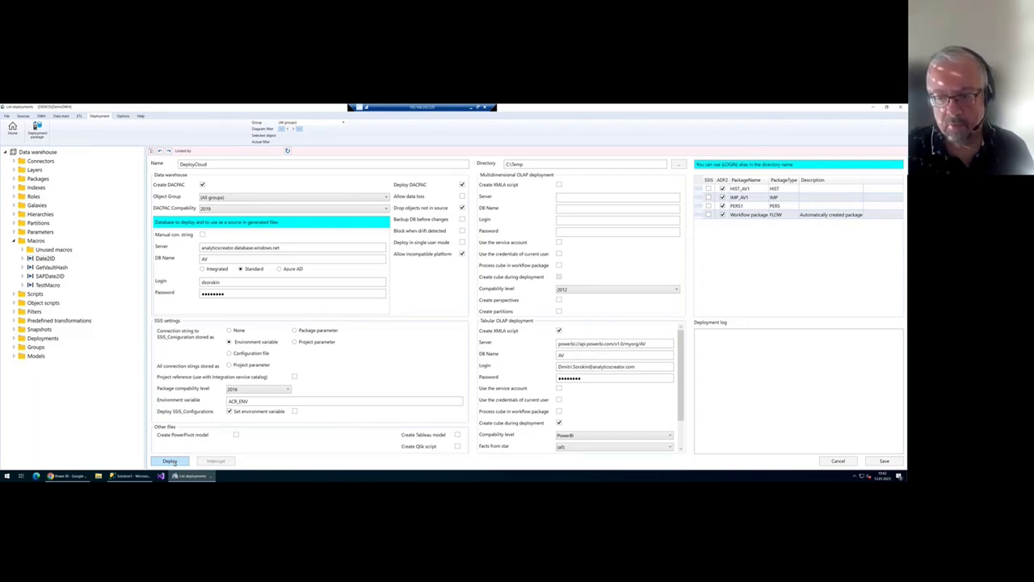
# - Run the DeployCloud deployment and review the finished deployment log from the top
pyautogui.scroll(-1, 580, 398)
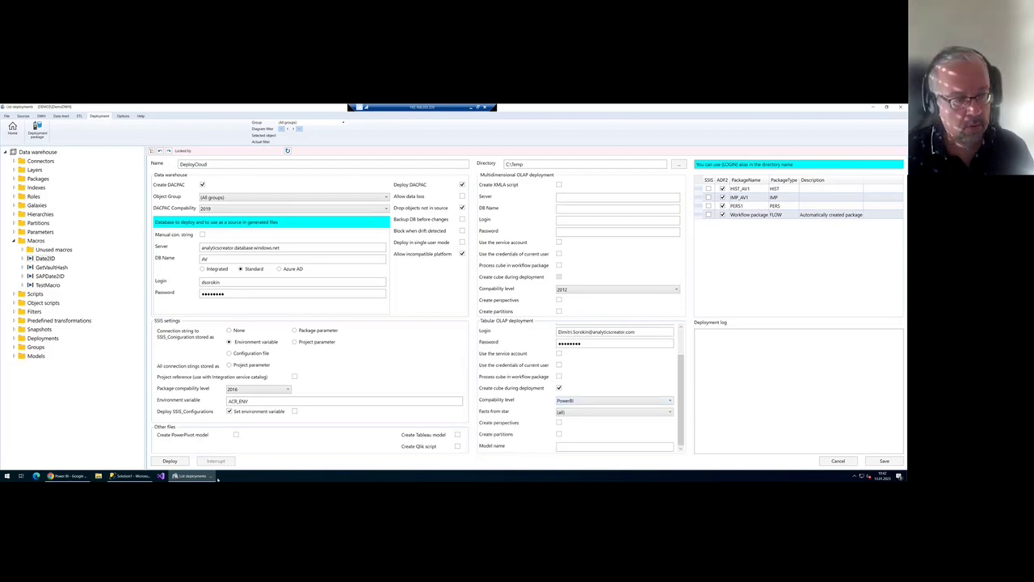
pyautogui.click(171, 460)
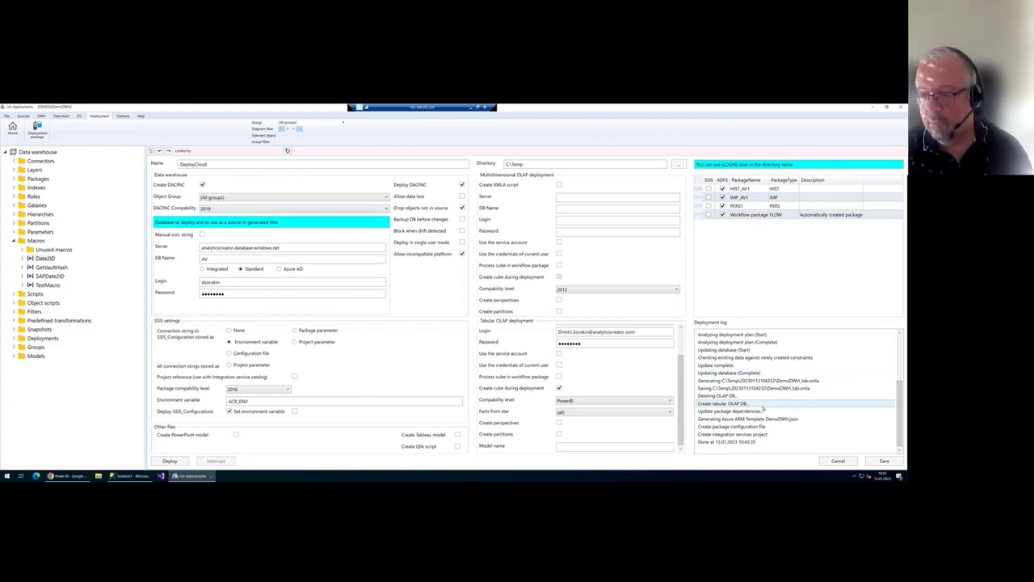
pyautogui.scroll(4, 764, 394)
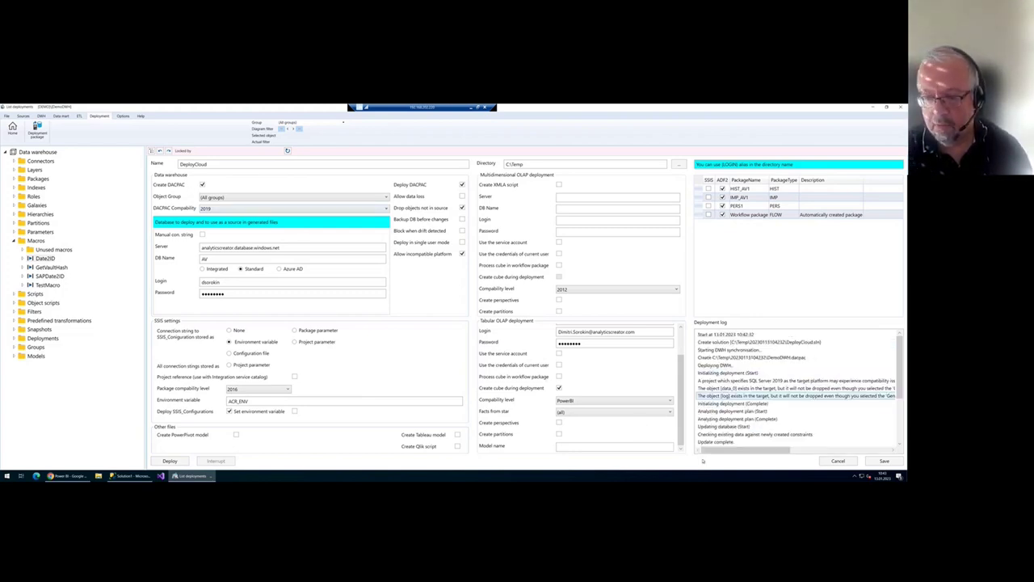
pyautogui.click(129, 476)
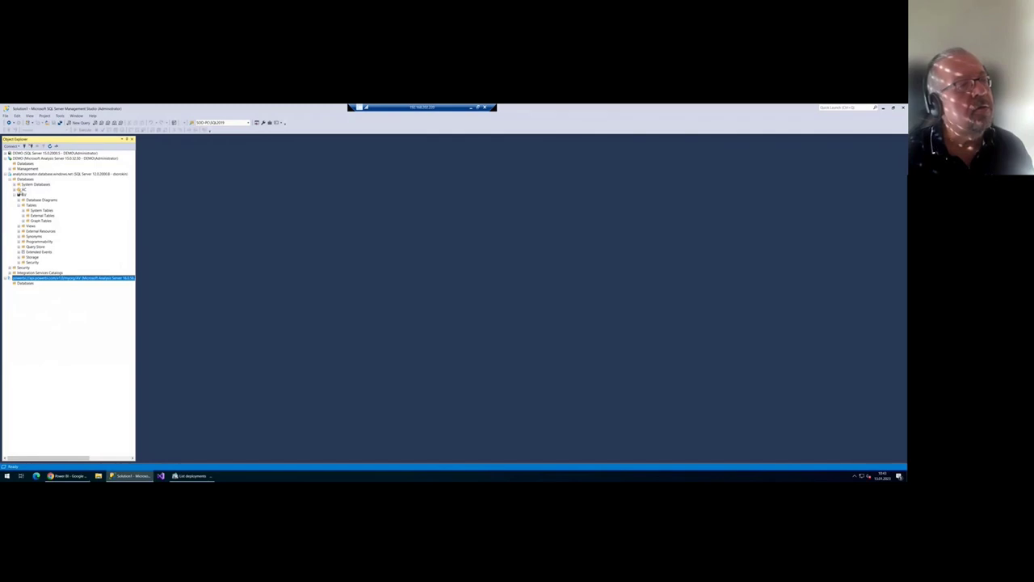
# - Refresh the AV database and inspect its deployed tables, such as STG.Employee, and views
pyautogui.click(23, 195)
pyautogui.rightClick(24, 195)
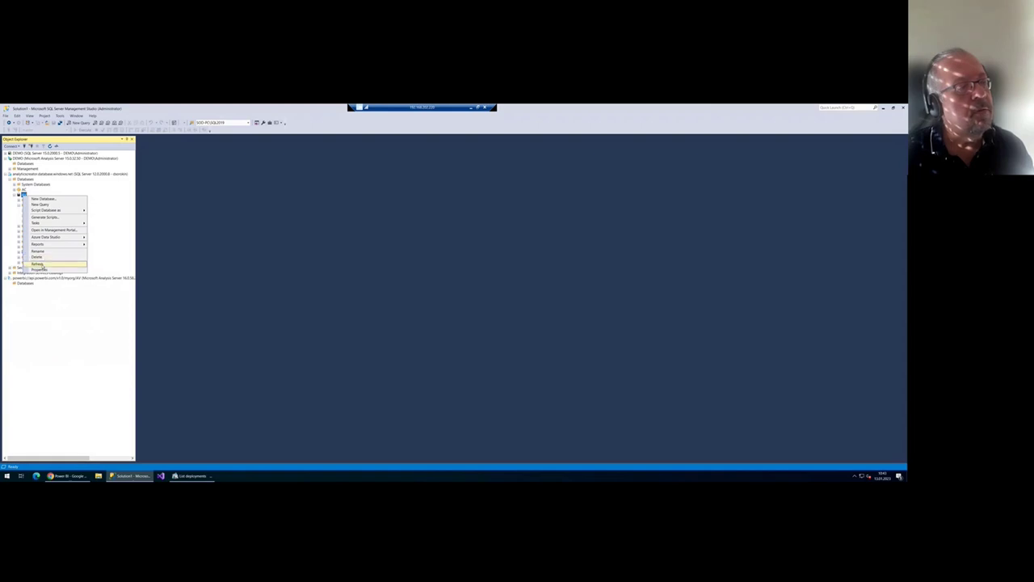
pyautogui.click(39, 264)
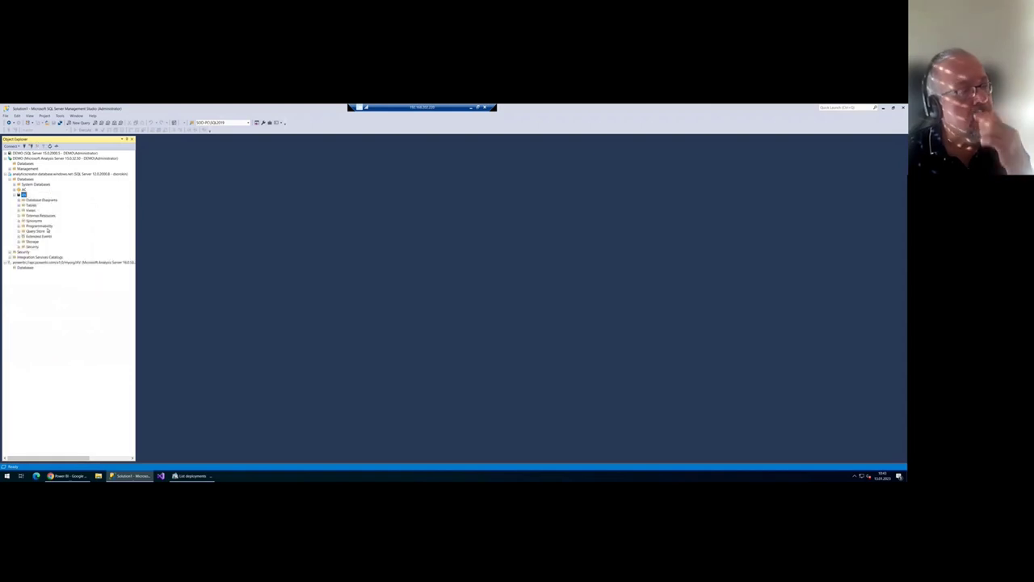
pyautogui.click(19, 205)
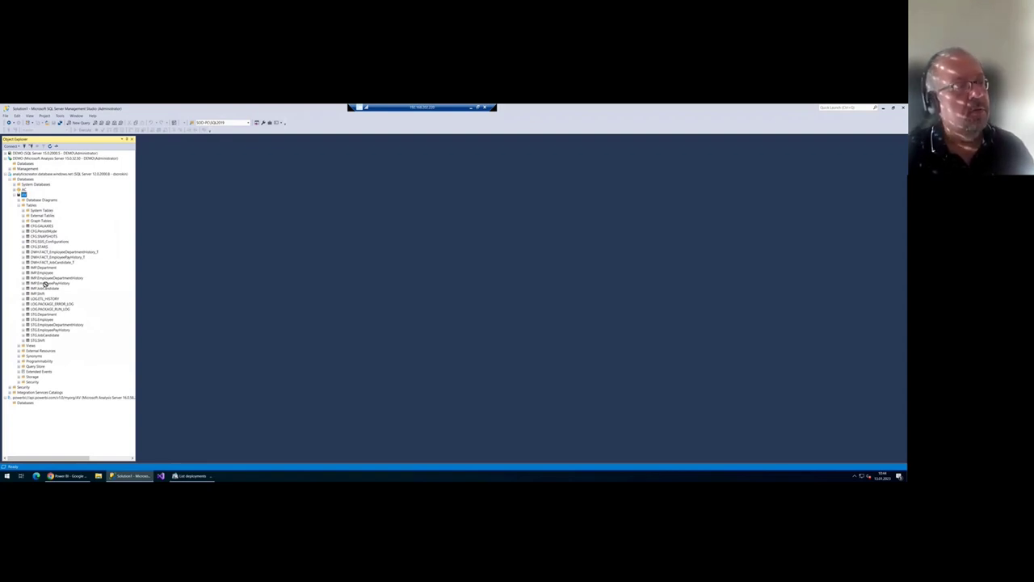
pyautogui.click(38, 319)
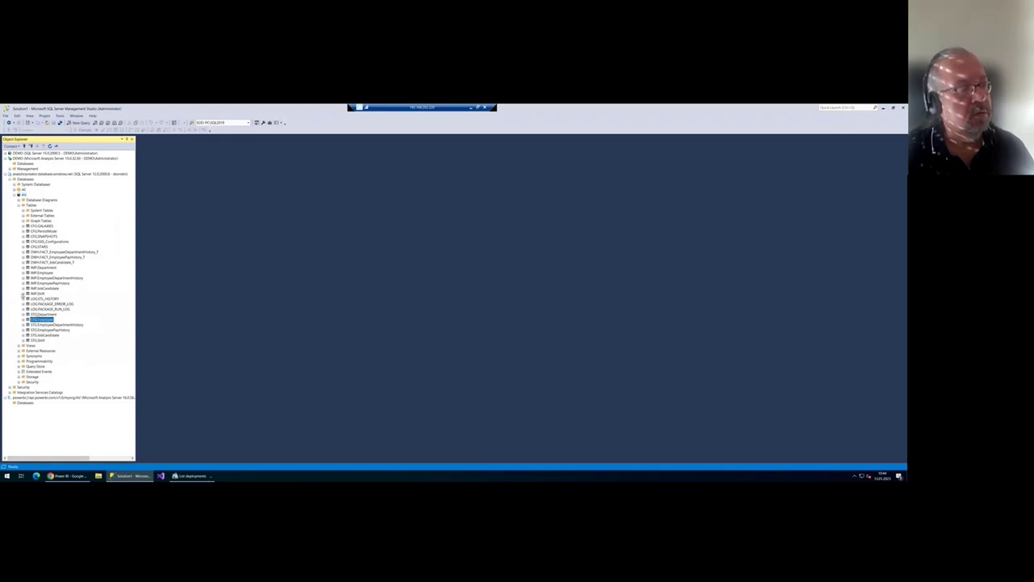
pyautogui.click(19, 205)
pyautogui.click(18, 210)
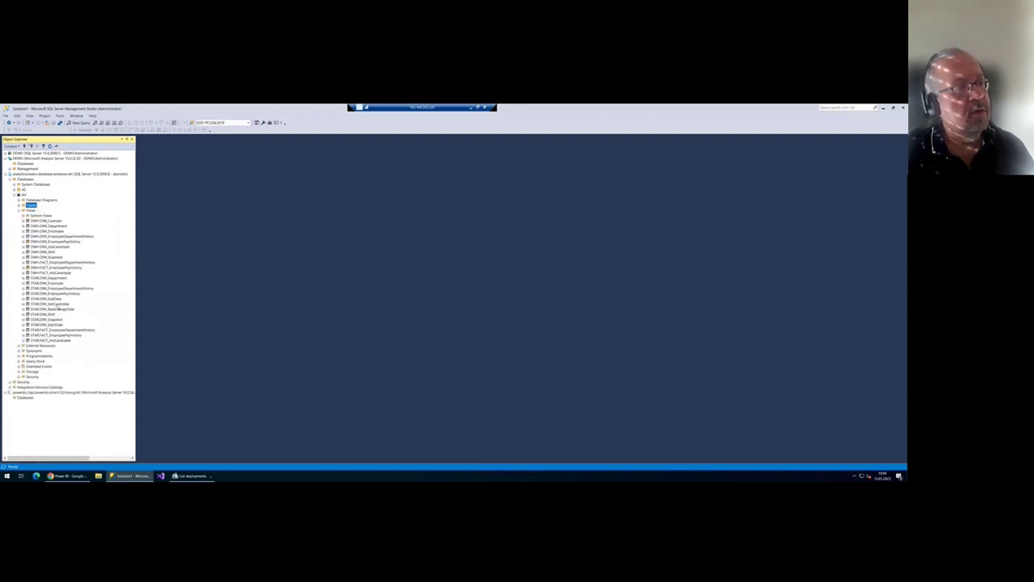
pyautogui.click(17, 196)
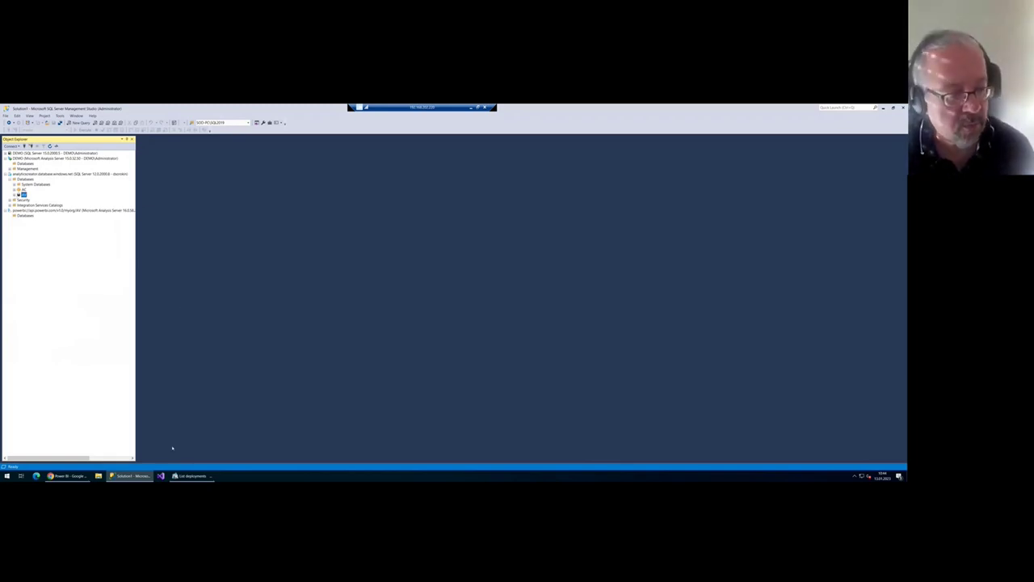
# - Reload the Power BI AV workspace and check the deployed AV dataset's details
pyautogui.click(69, 476)
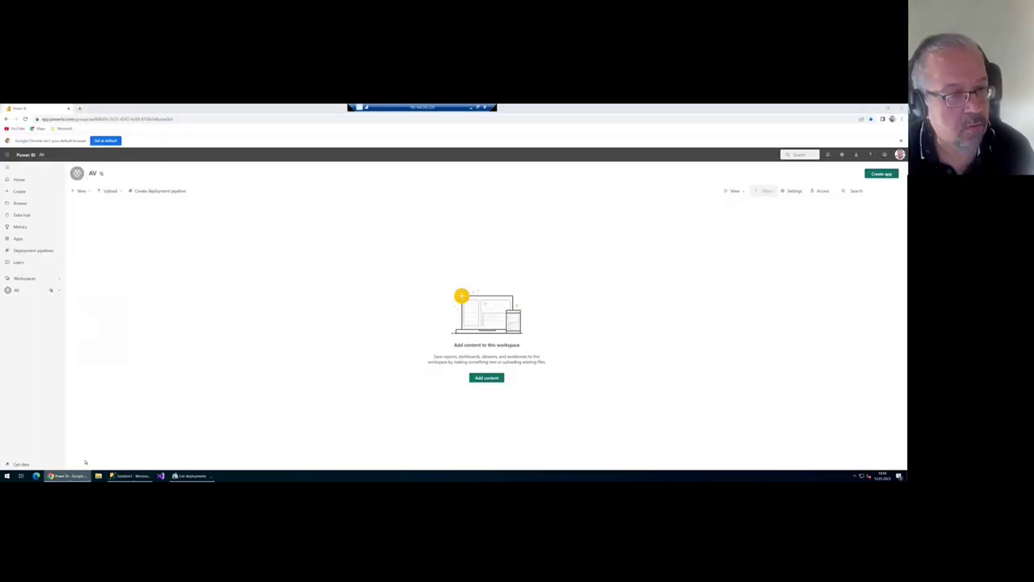
pyautogui.press('F5')
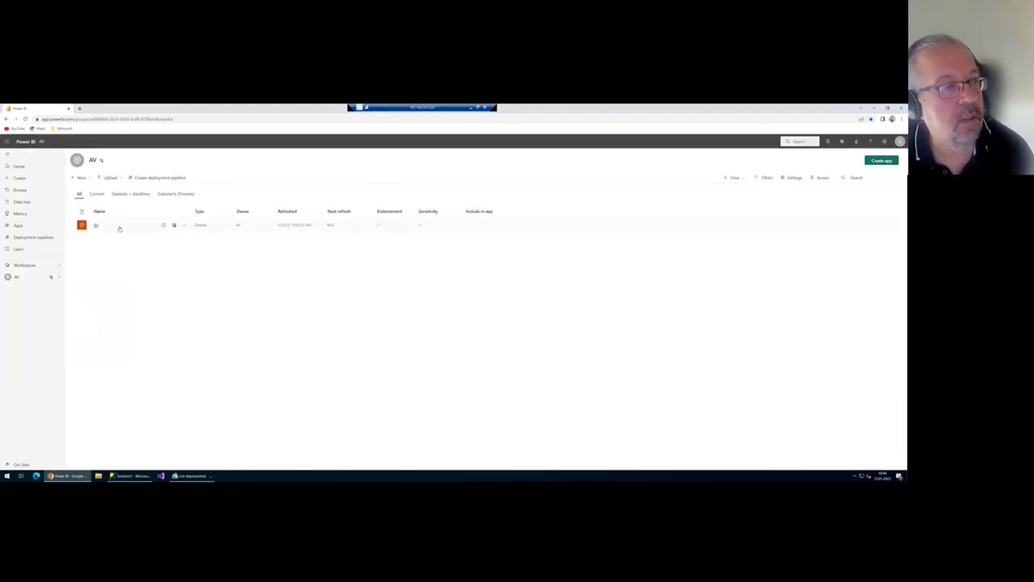
pyautogui.click(118, 228)
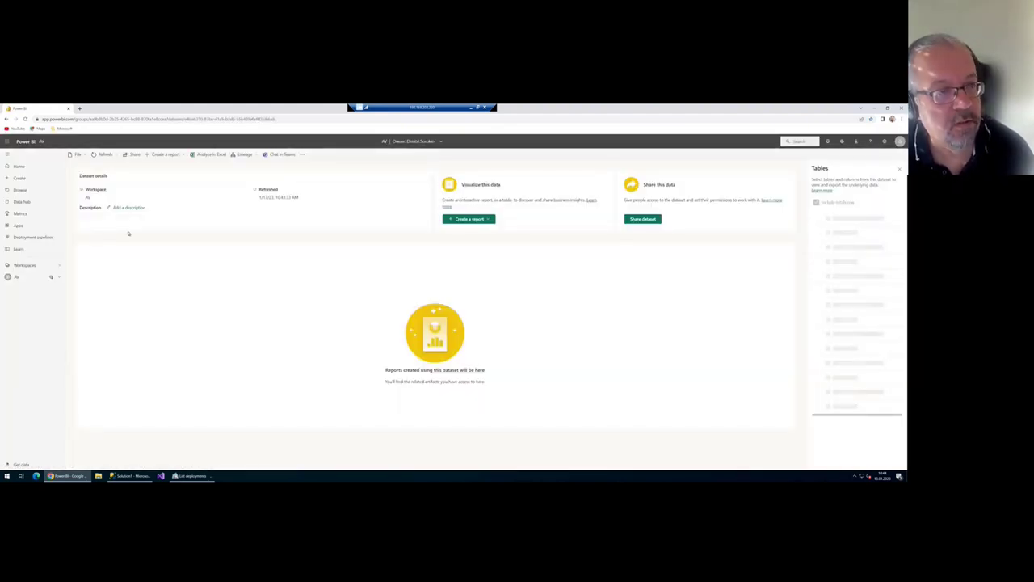
pyautogui.click(6, 119)
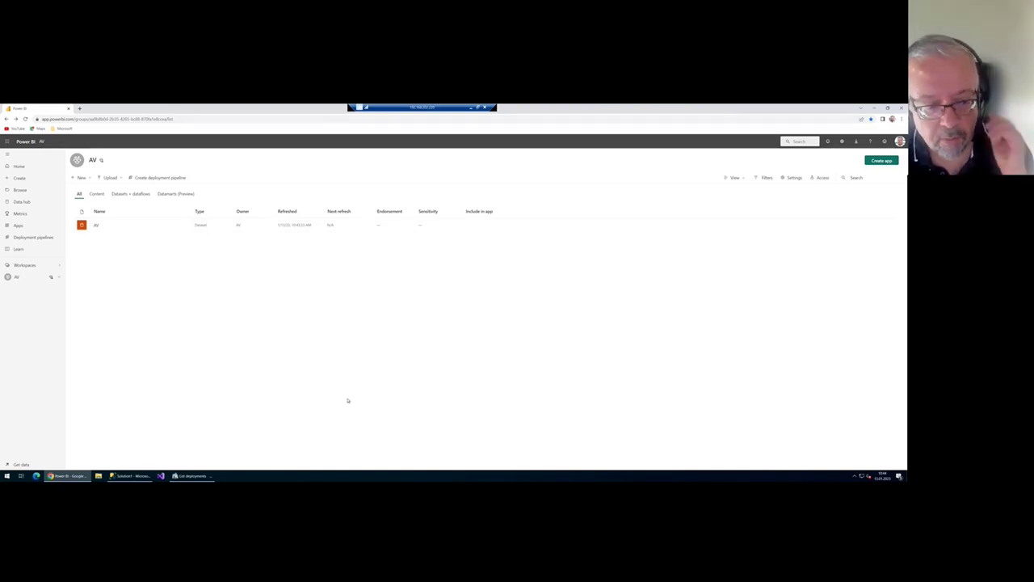
# - Glance at AnalyticsCreator's layer data flow diagram, then open a blank browser tab
pyautogui.click(190, 476)
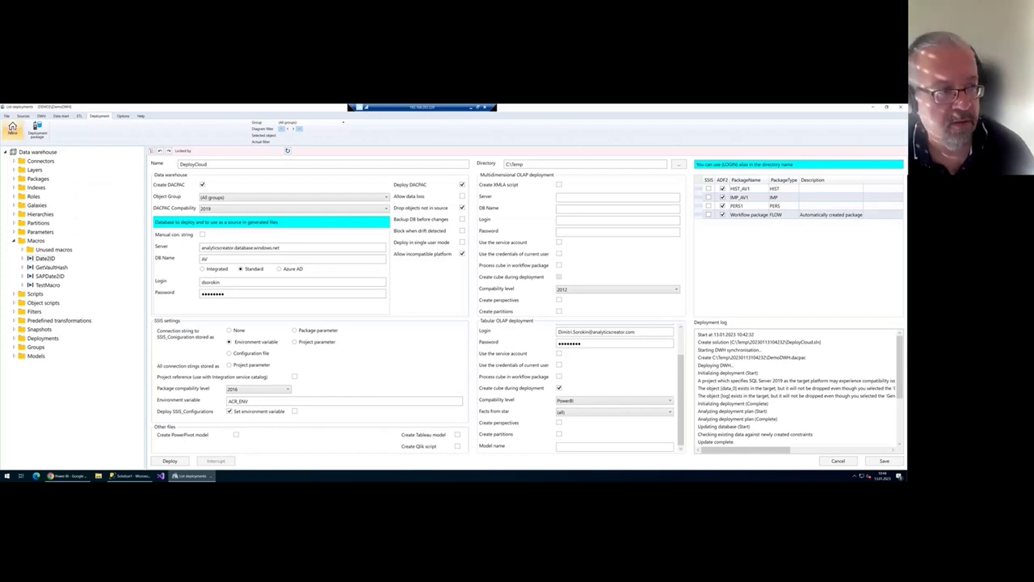
pyautogui.click(12, 127)
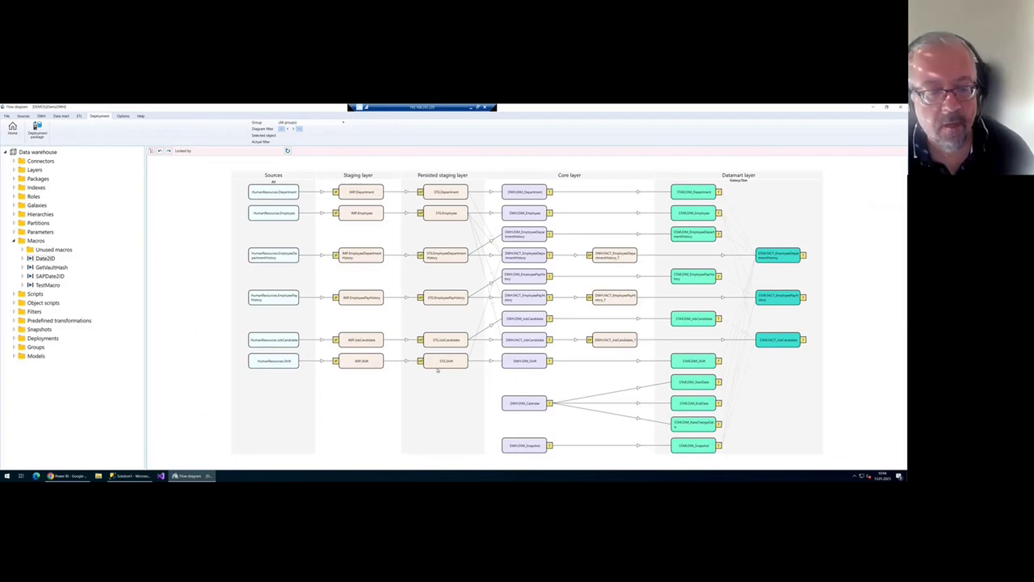
pyautogui.click(123, 477)
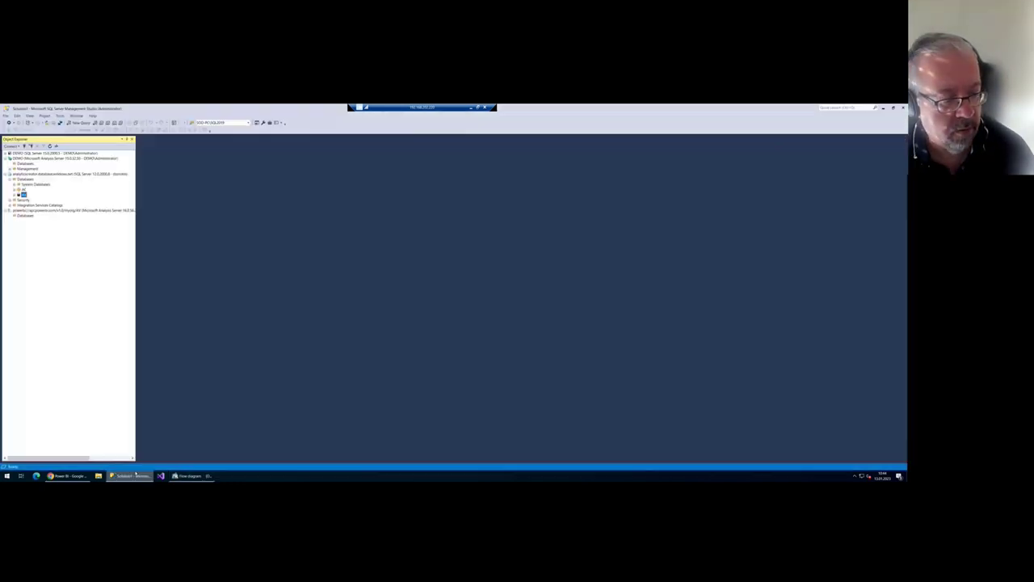
pyautogui.click(68, 476)
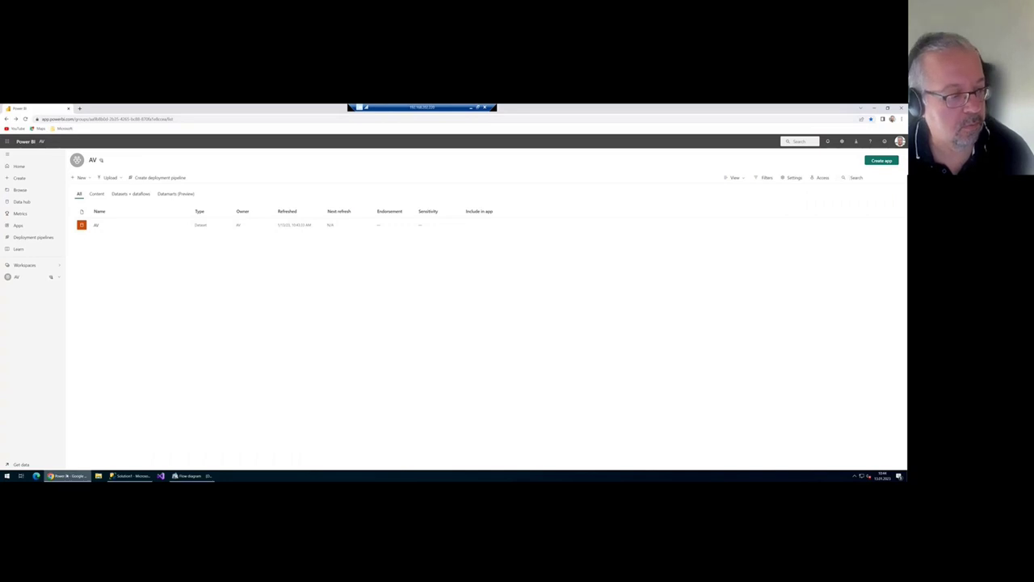
pyautogui.hotkey('ctrl', 'n')
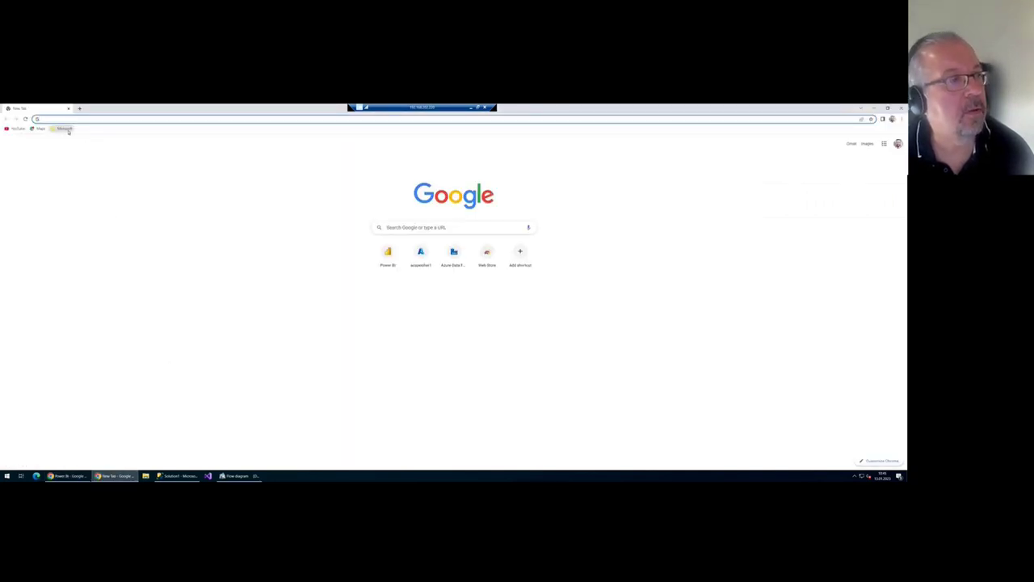
# - Open AC-Factory in Azure Data Factory from the bookmarks and expand its pipelines and datasets
pyautogui.click(63, 129)
pyautogui.click(79, 145)
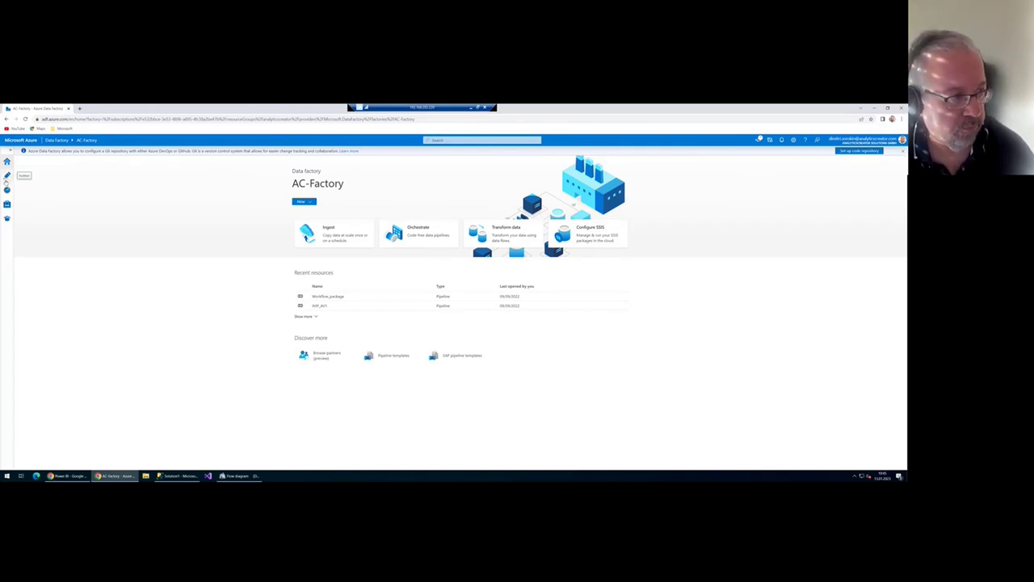
pyautogui.click(6, 176)
pyautogui.click(21, 185)
pyautogui.click(21, 195)
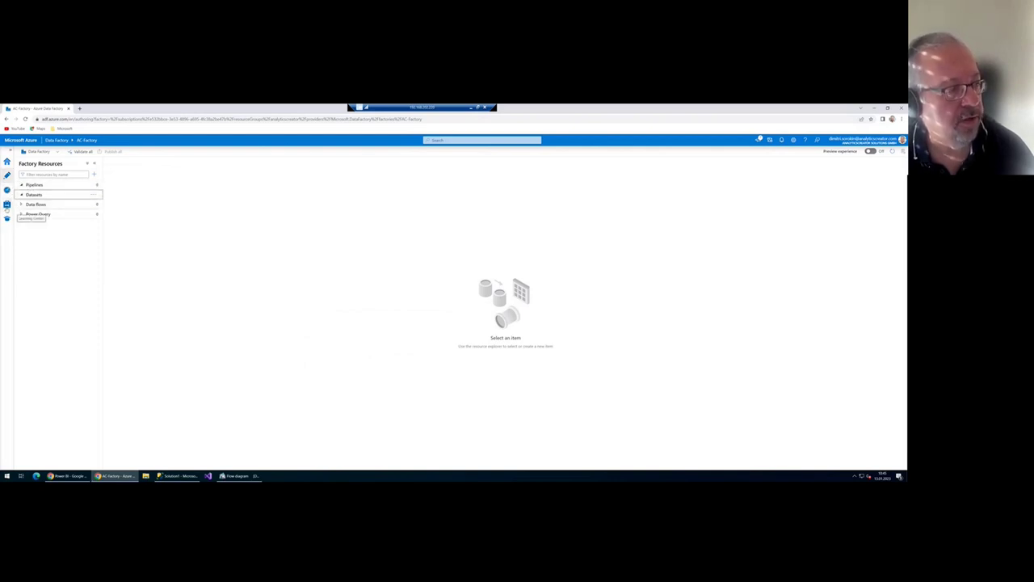
# - Check the factory's running integration runtimes, then go to the ARM template page
pyautogui.click(7, 204)
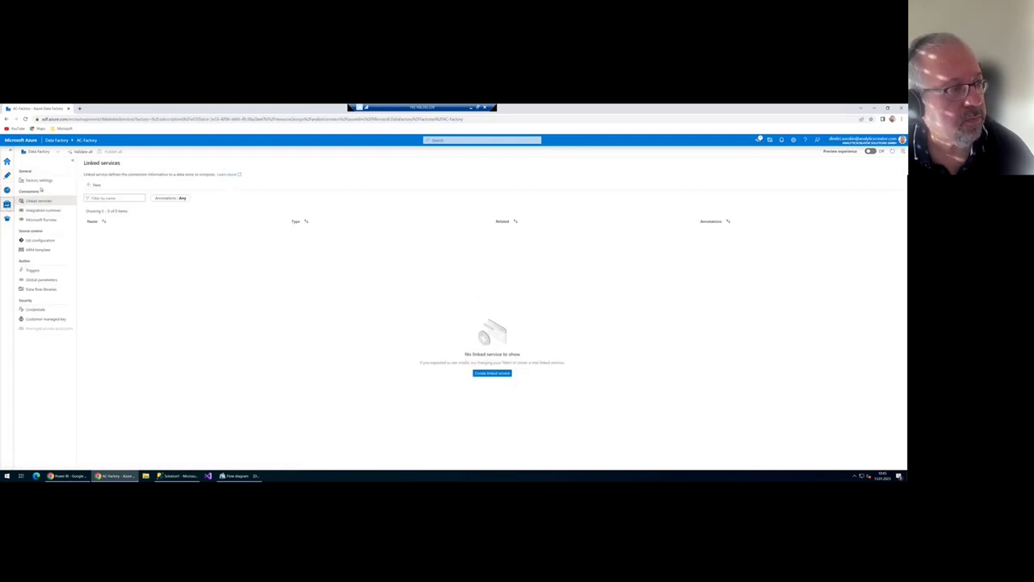
pyautogui.click(45, 210)
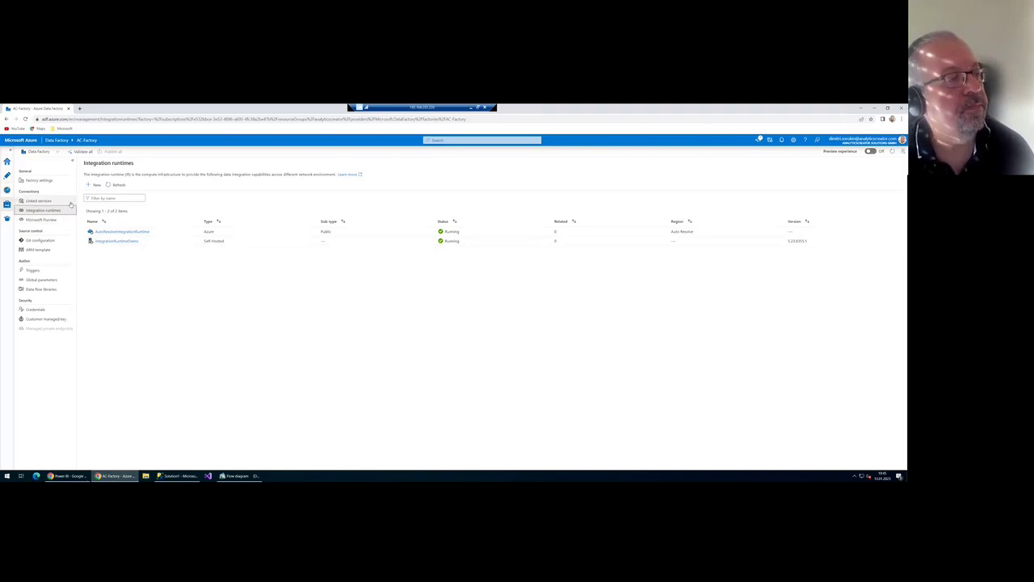
pyautogui.click(48, 250)
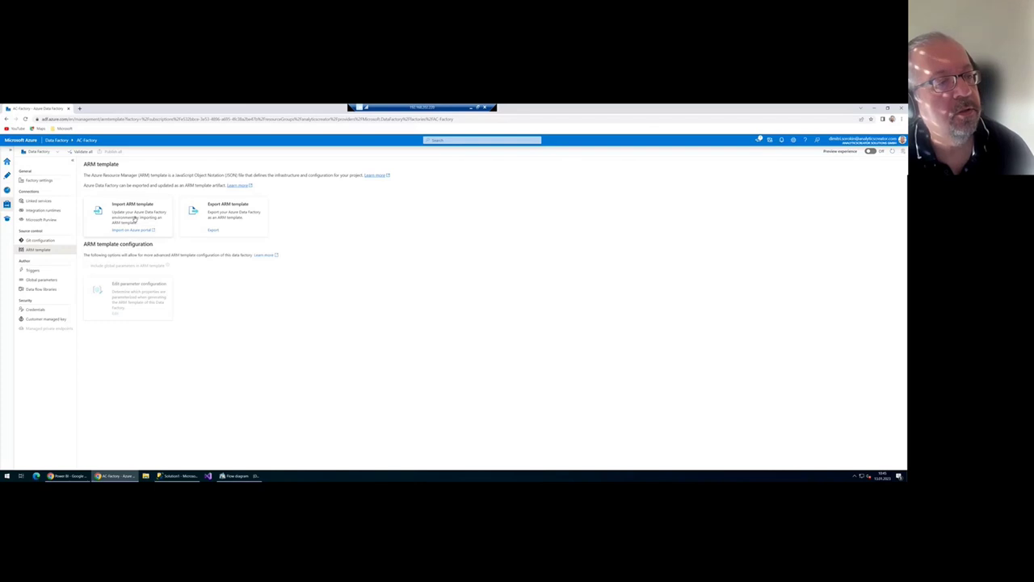
# - Start a custom template deployment in the editor and browse to the Deployment folder to load a file
pyautogui.click(134, 218)
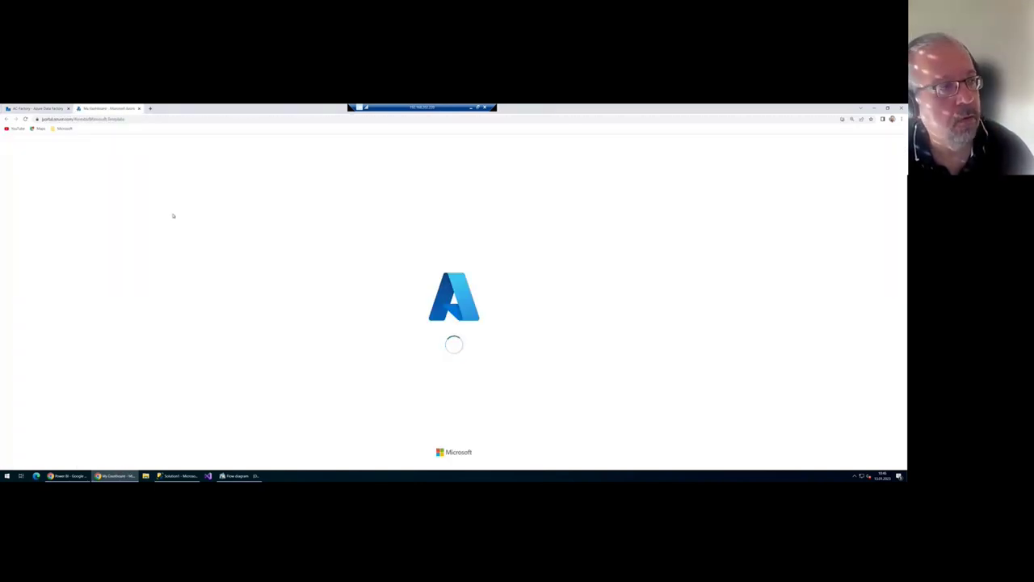
pyautogui.click(61, 234)
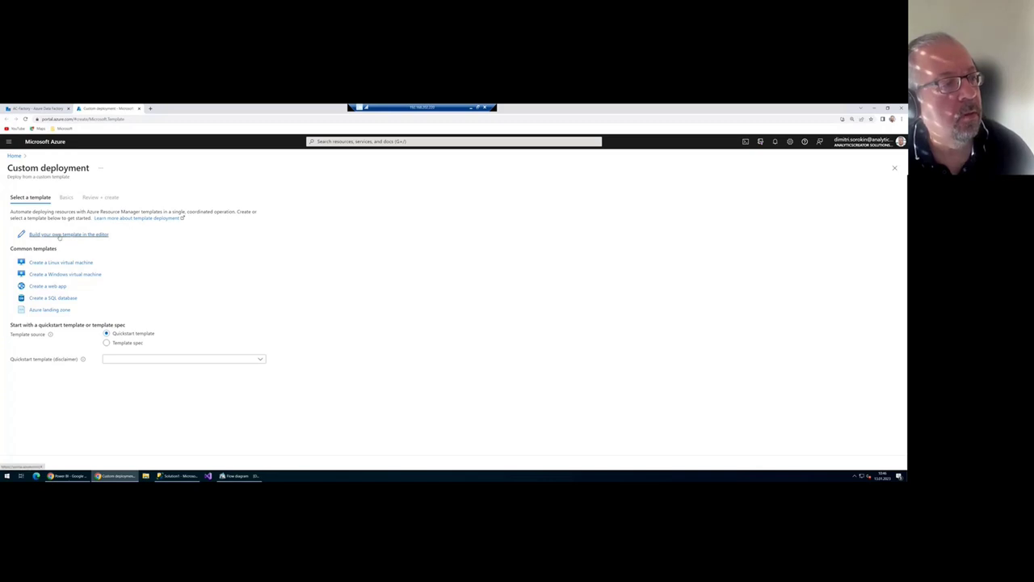
pyautogui.click(126, 190)
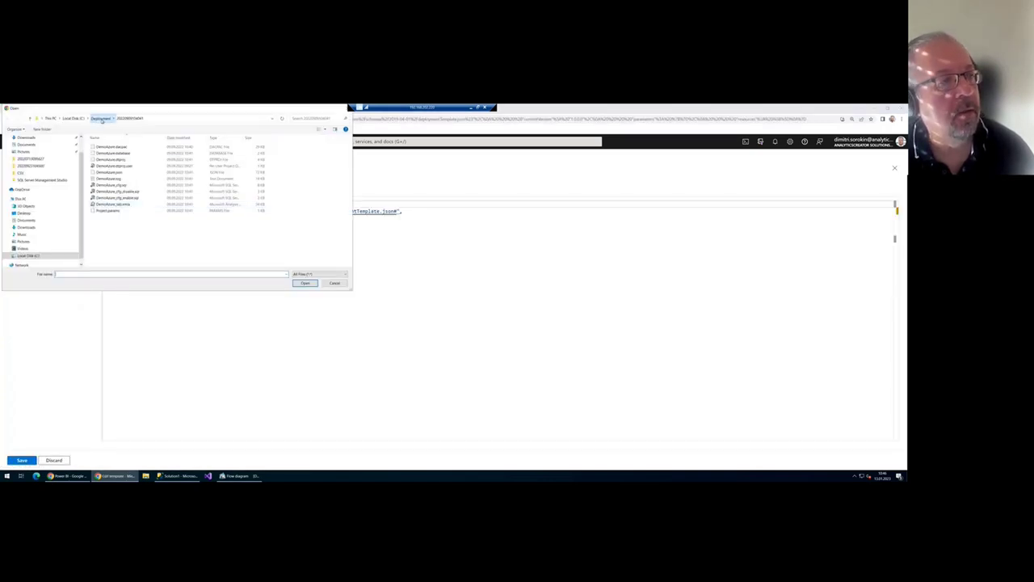
pyautogui.click(101, 119)
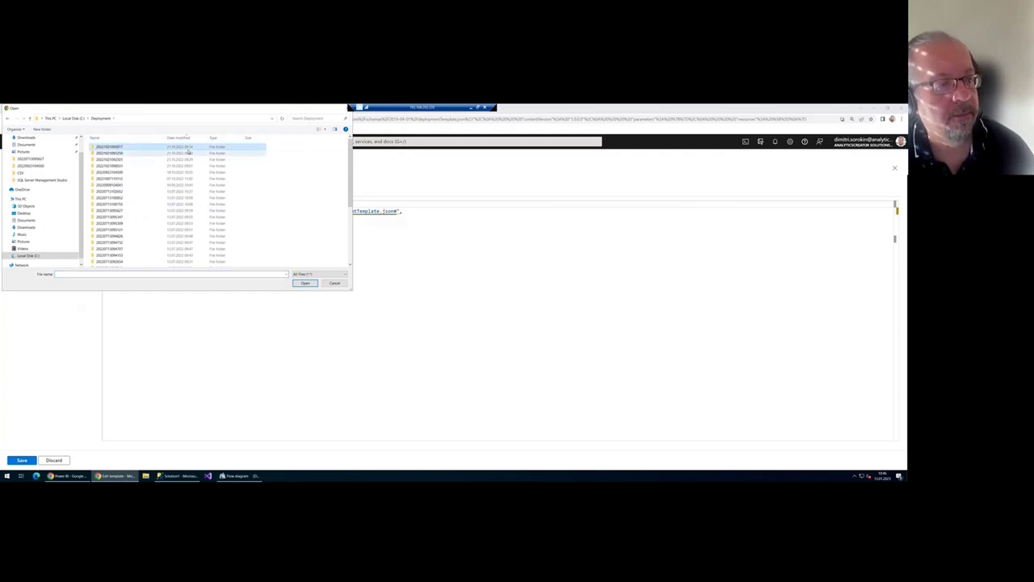
pyautogui.scroll(-3, 197, 204)
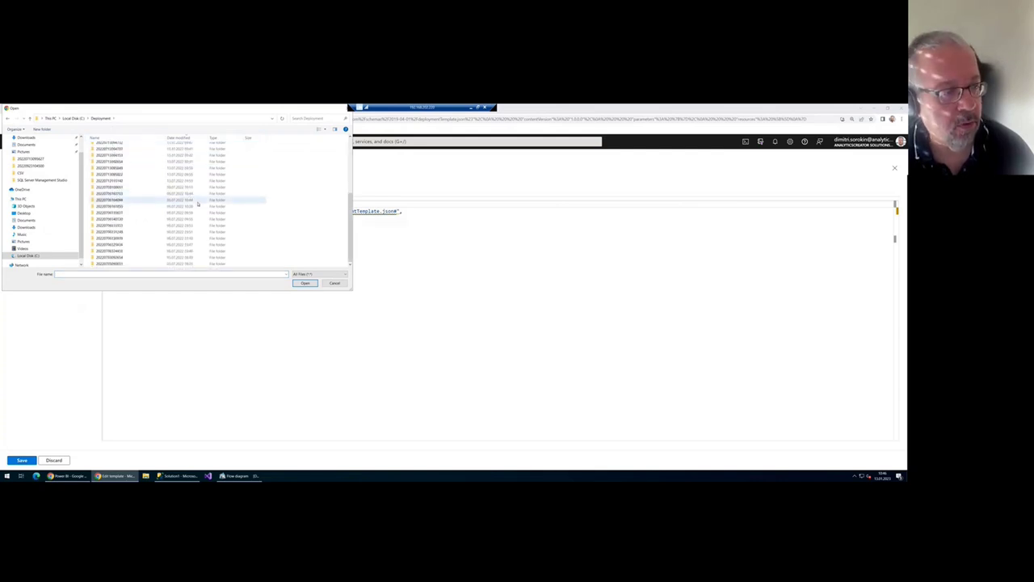
pyautogui.scroll(5, 197, 204)
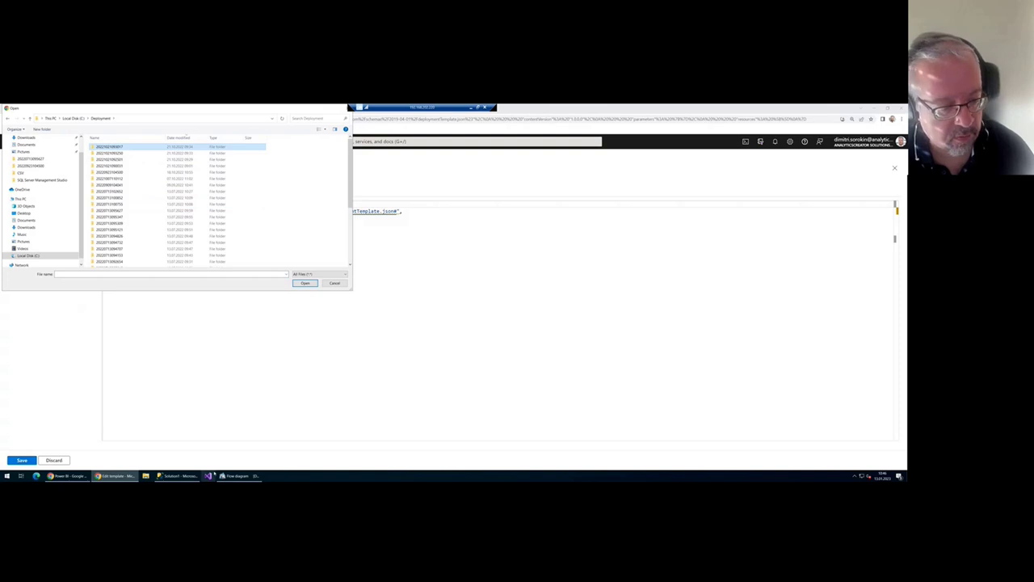
# - Look up the DeployCloud package's C:\Temp output directory in AnalyticsCreator
pyautogui.click(236, 475)
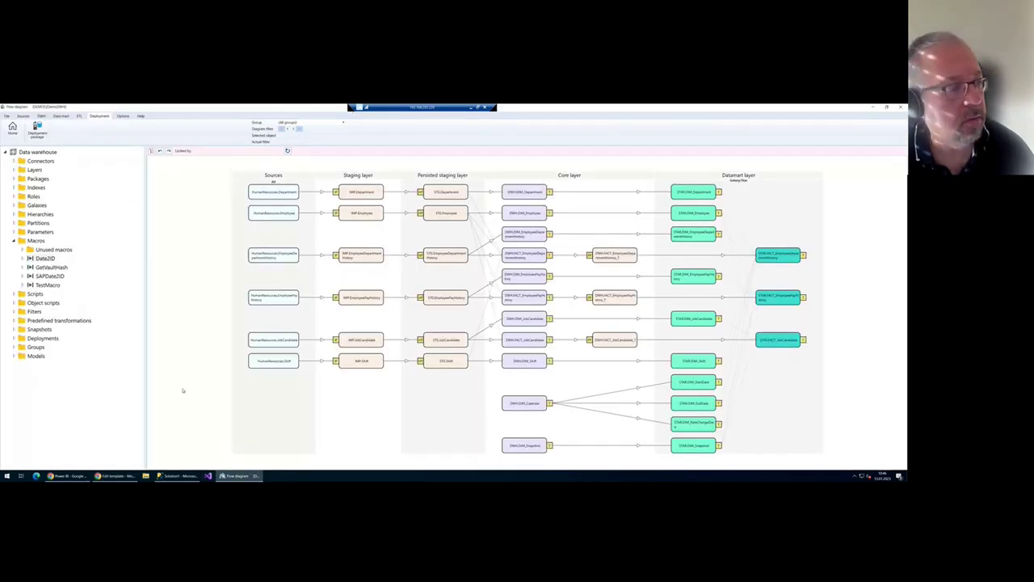
pyautogui.click(37, 131)
pyautogui.doubleClick(172, 200)
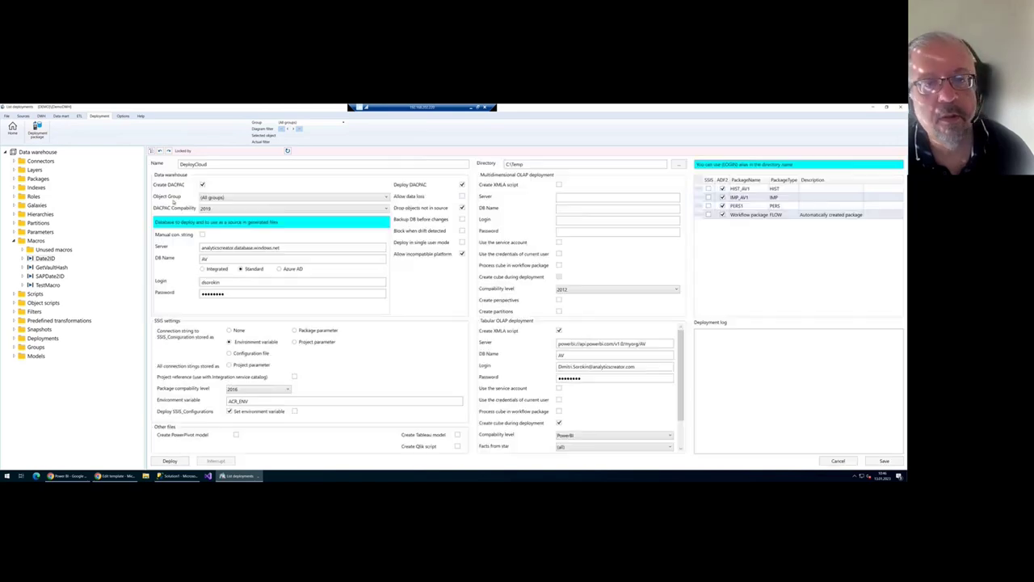
pyautogui.doubleClick(528, 164)
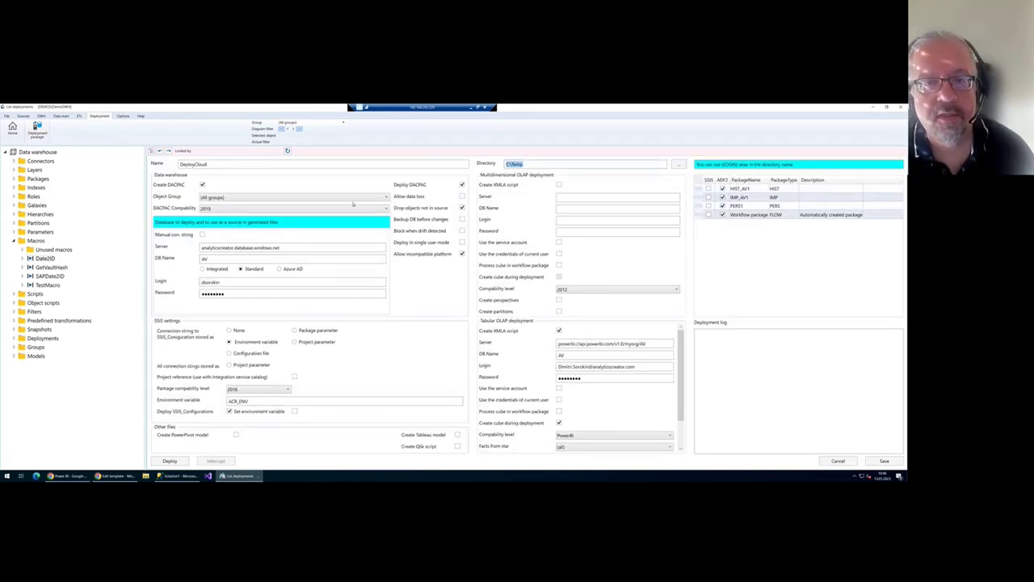
pyautogui.hotkey('alt', 'Tab')
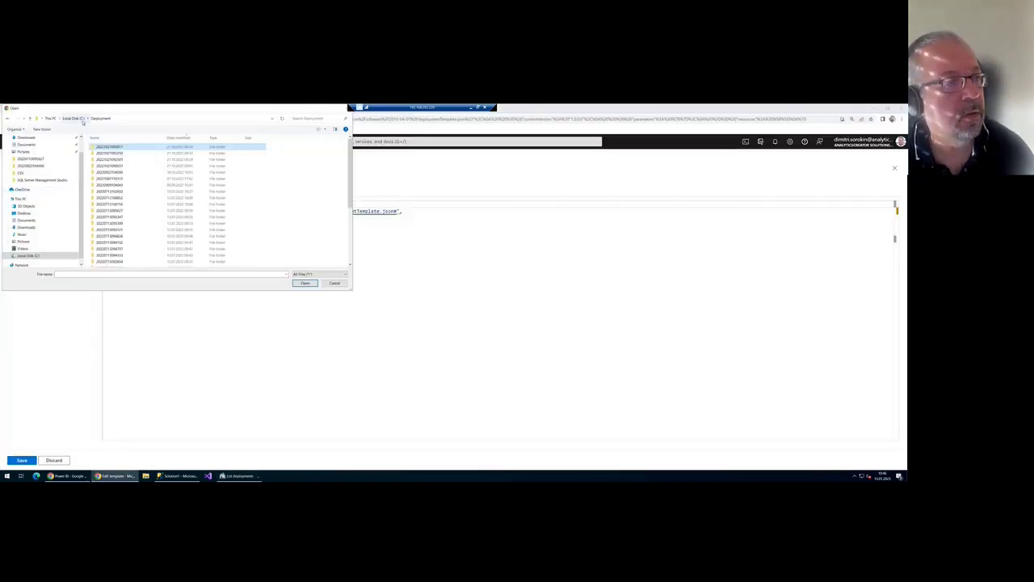
pyautogui.click(74, 118)
pyautogui.doubleClick(99, 185)
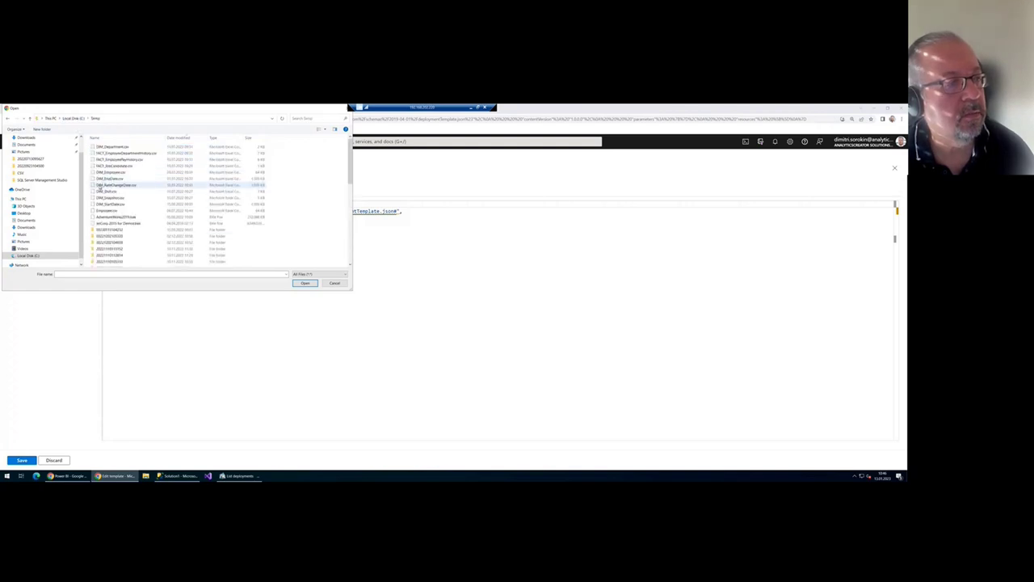
pyautogui.click(118, 231)
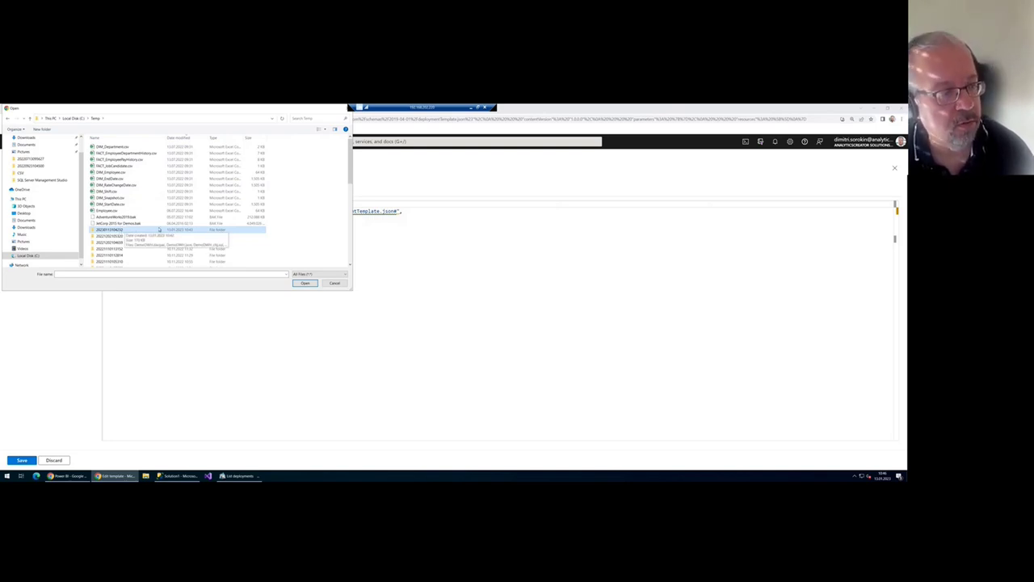
pyautogui.doubleClick(120, 230)
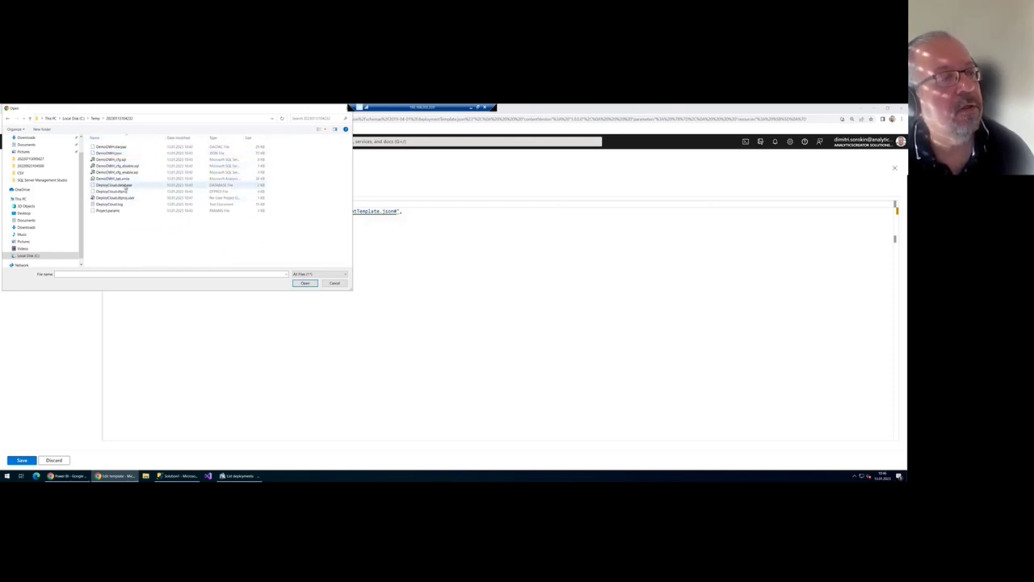
pyautogui.click(130, 155)
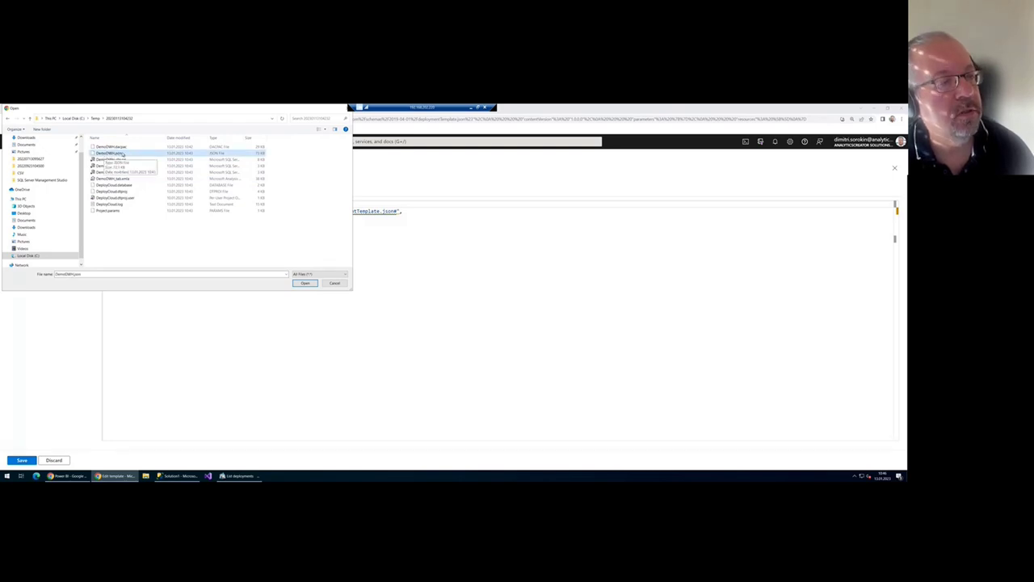
pyautogui.doubleClick(122, 153)
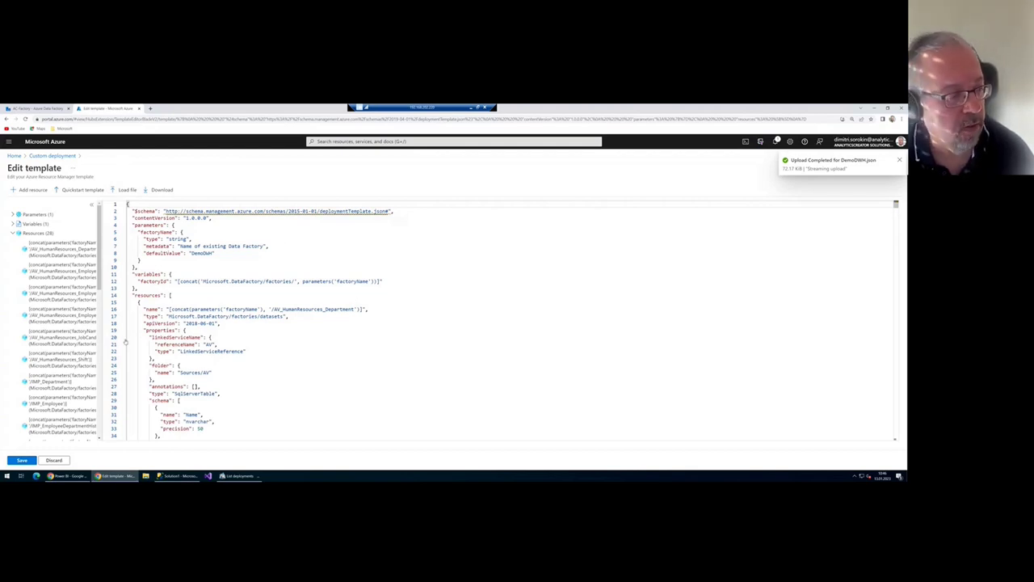
pyautogui.click(22, 460)
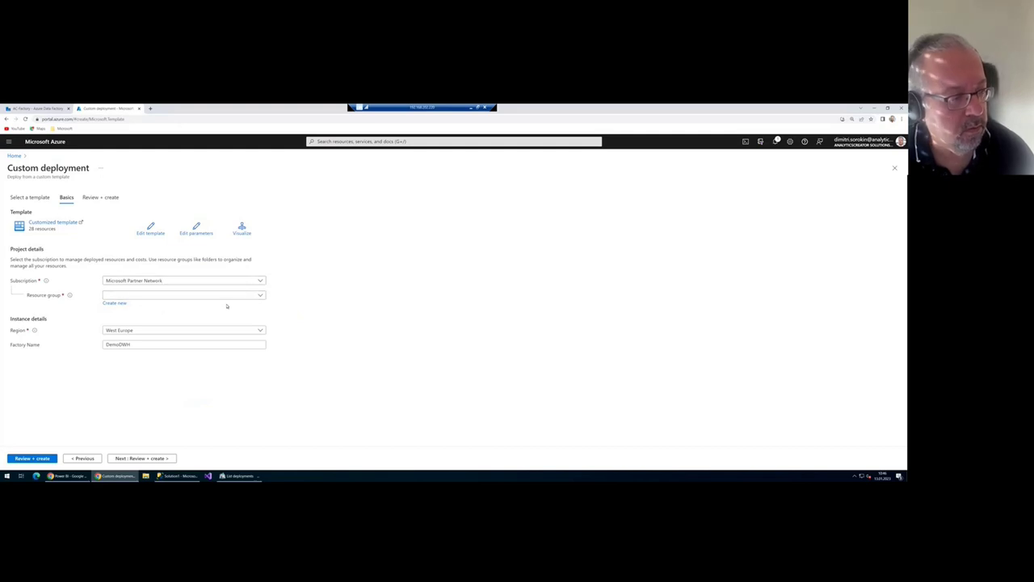
# - Deploy the template to resource group analyticscreator with factory name AC-Factory via Review + create
pyautogui.click(153, 295)
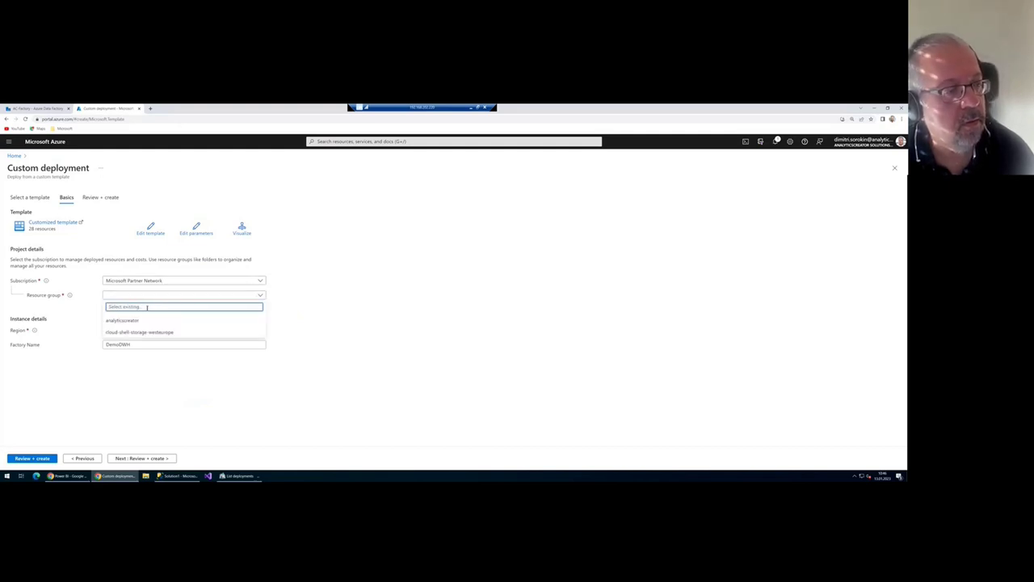
pyautogui.click(132, 321)
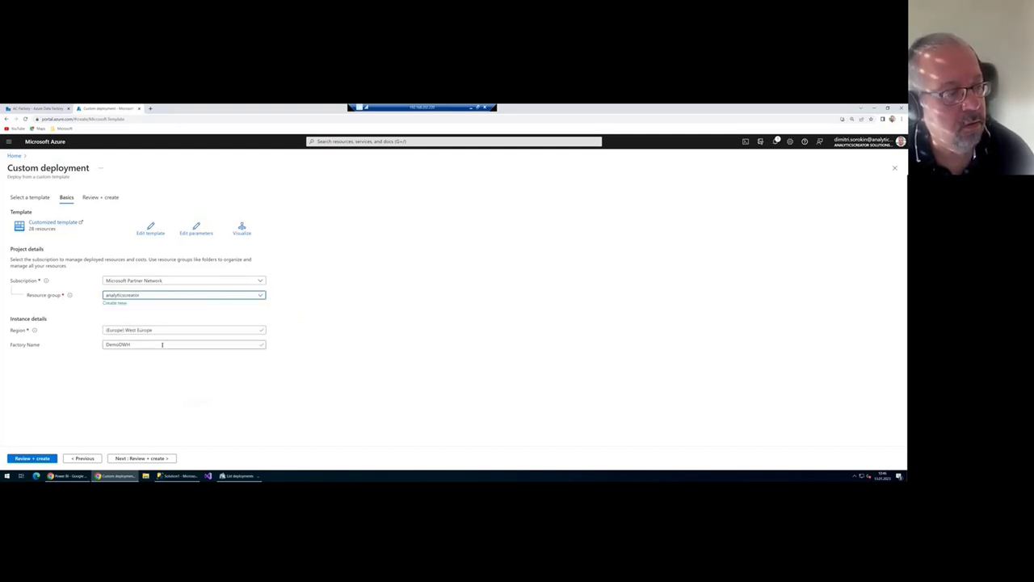
pyautogui.click(241, 343)
pyautogui.doubleClick(150, 346)
pyautogui.write('AC-Factory')
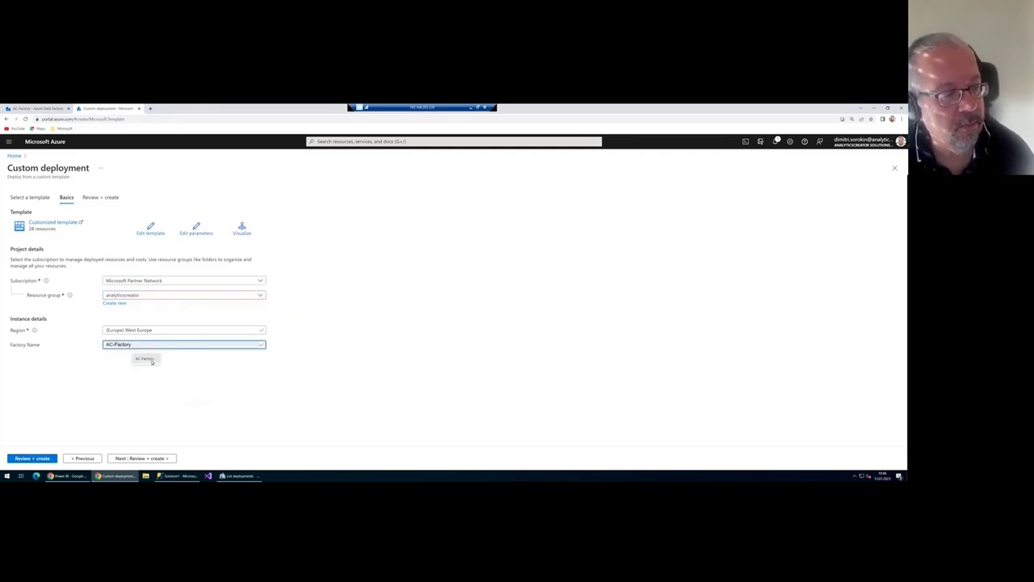
pyautogui.click(147, 363)
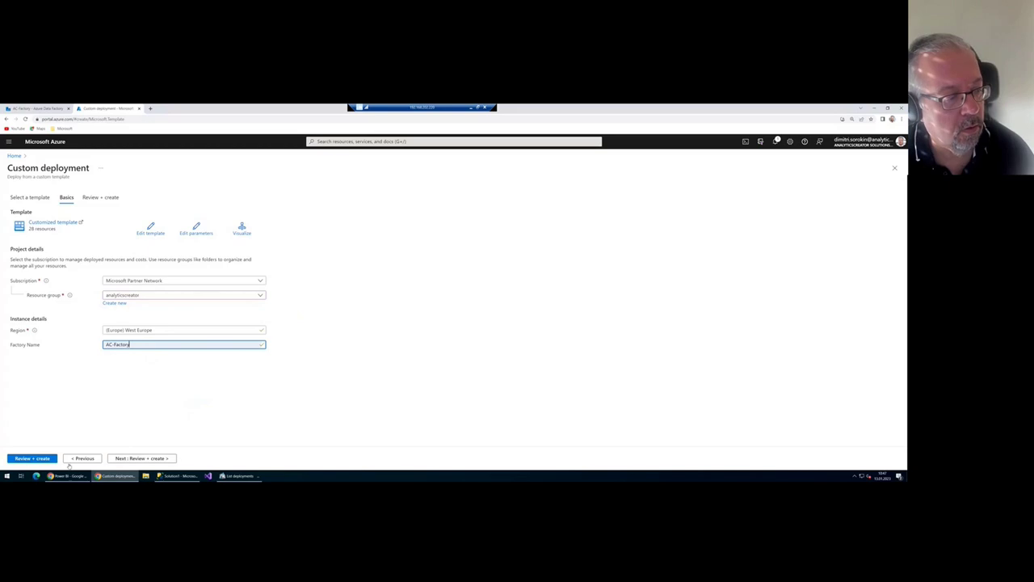
pyautogui.click(34, 459)
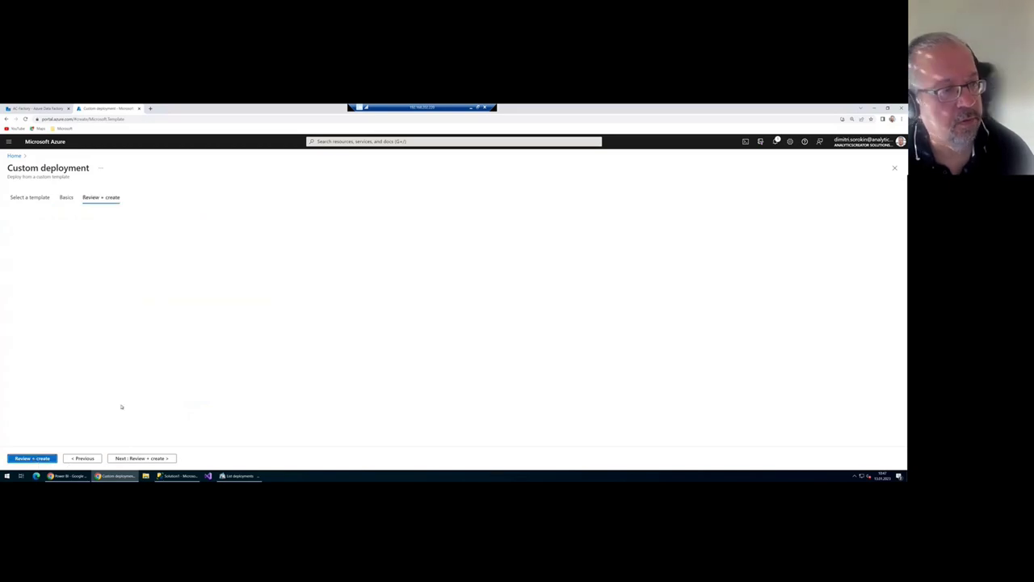
pyautogui.click(22, 458)
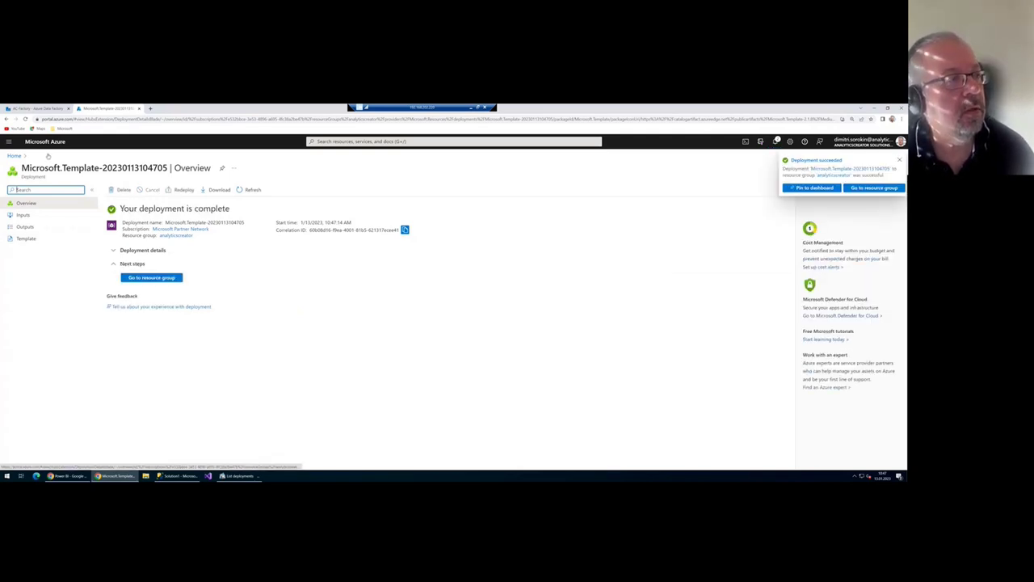
# - Return to the AC-Factory data factory from the Microsoft bookmarks folder
pyautogui.click(63, 129)
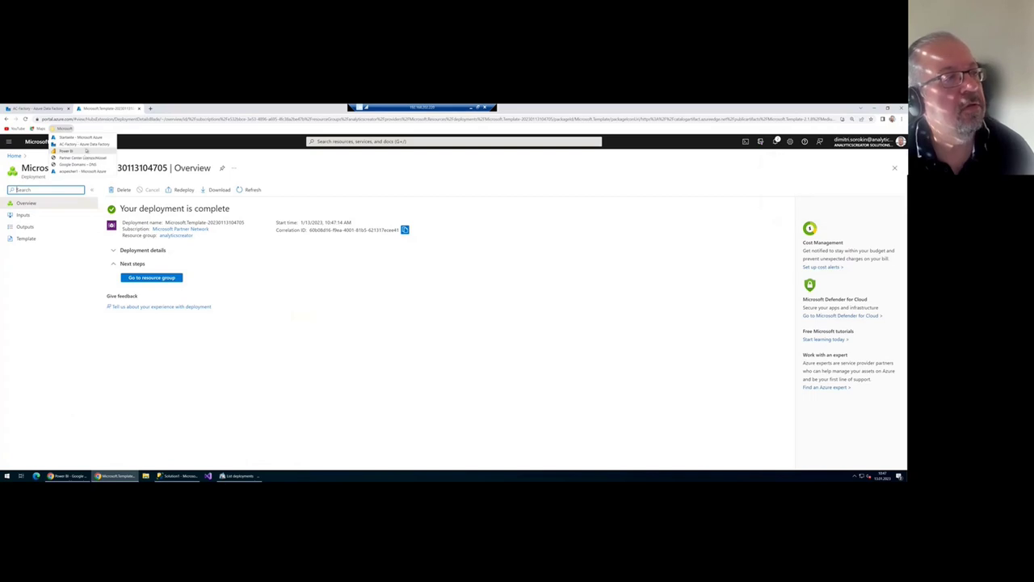
pyautogui.click(91, 144)
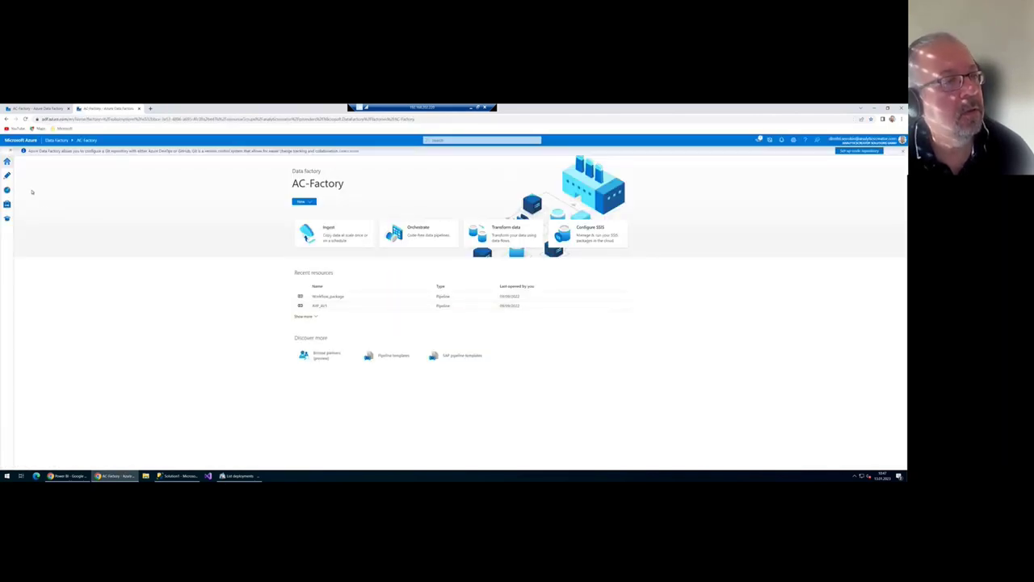
# - Open the IMP_AV1 import and HIST_AV1 historization pipelines from Factory Resources
pyautogui.click(7, 174)
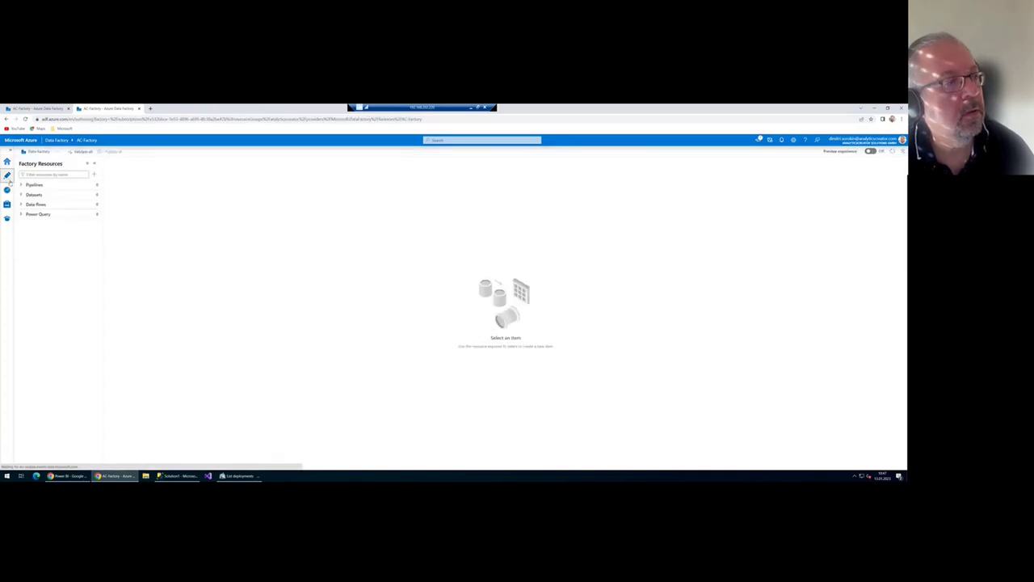
pyautogui.click(22, 185)
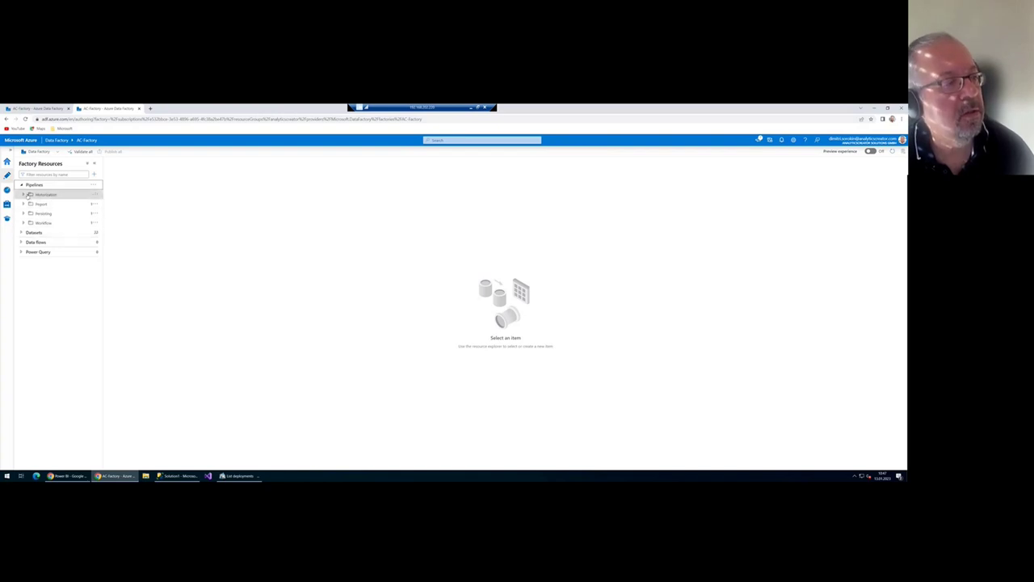
pyautogui.click(24, 204)
pyautogui.click(49, 213)
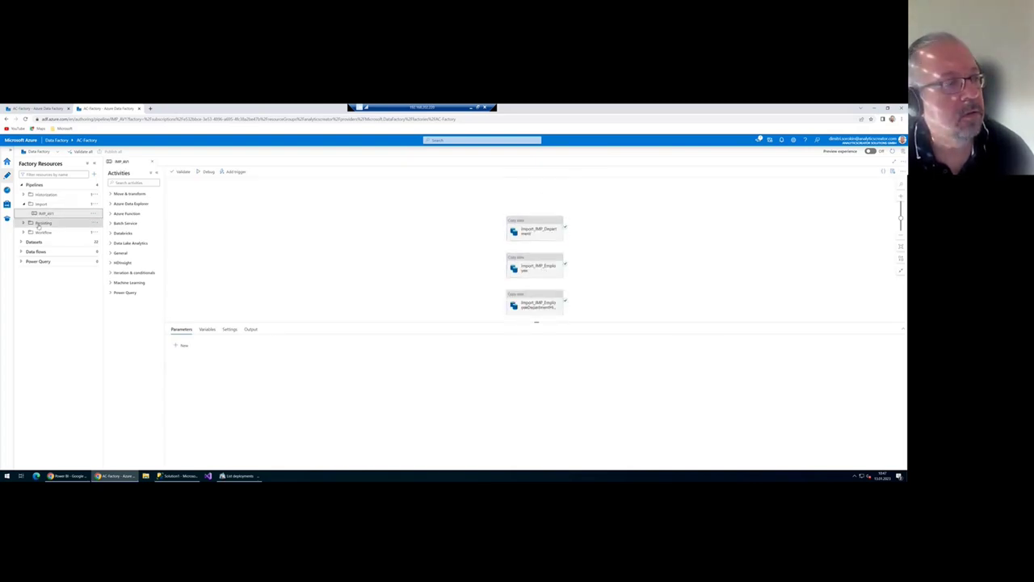
pyautogui.click(37, 195)
pyautogui.click(49, 204)
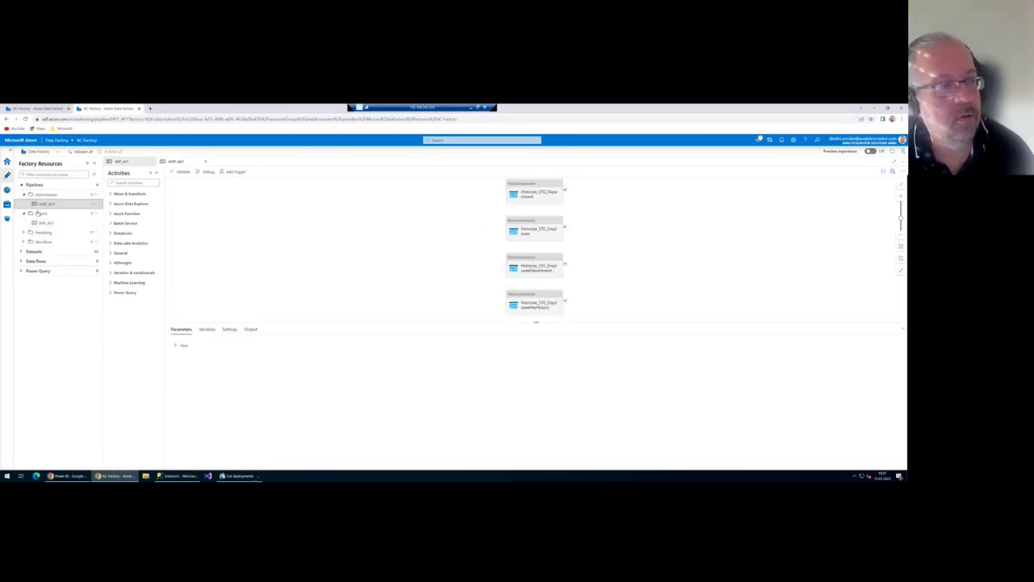
# - Open the PERS1 pipeline, expand the Workflow folder, and show the Linked services page
pyautogui.click(25, 233)
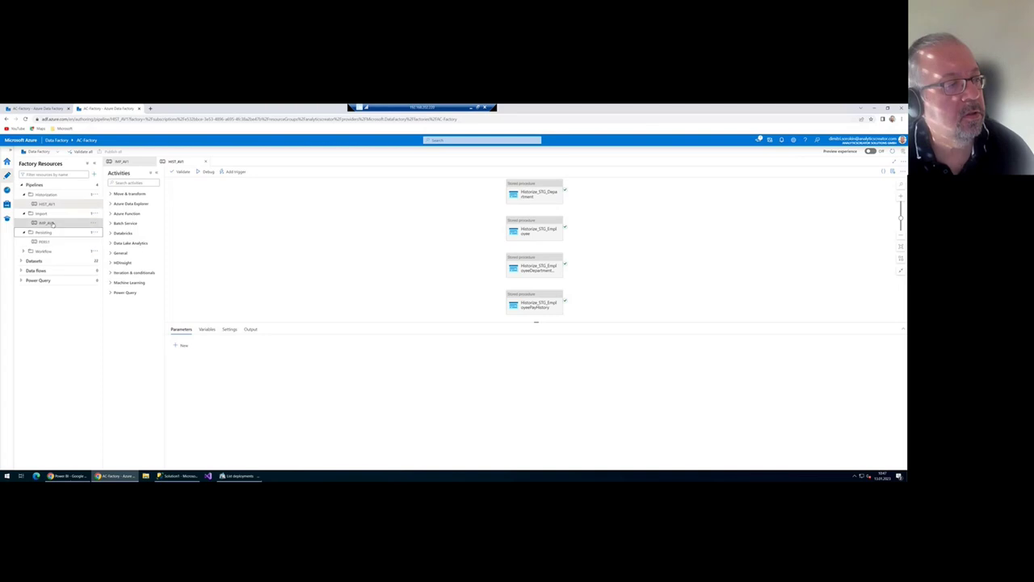
pyautogui.click(68, 240)
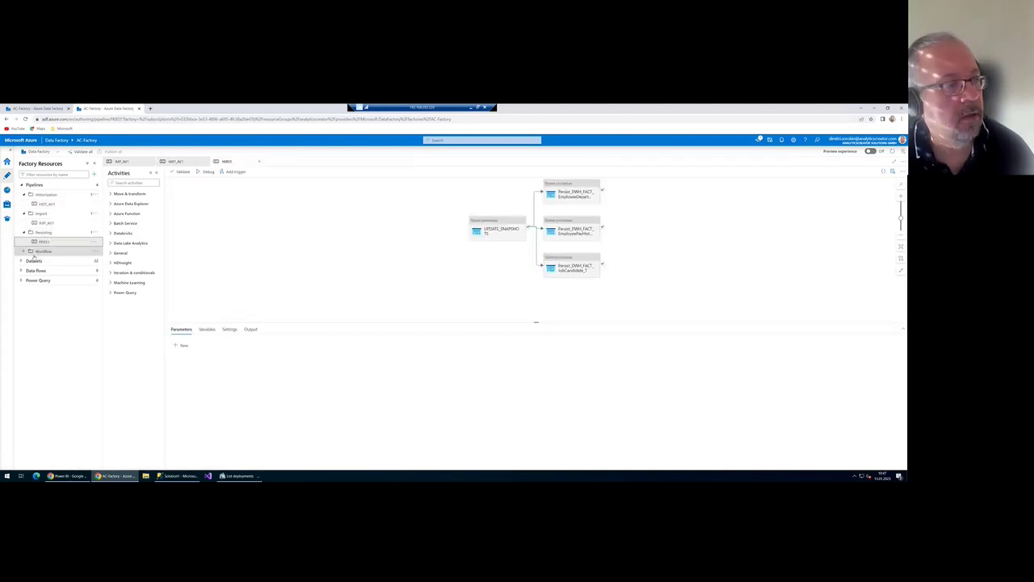
pyautogui.click(44, 251)
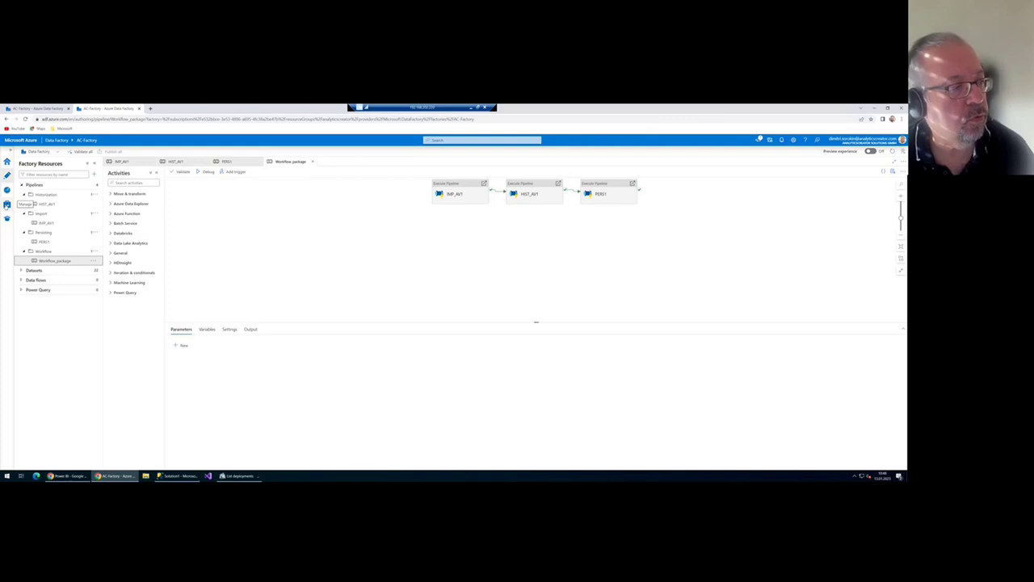
pyautogui.click(6, 205)
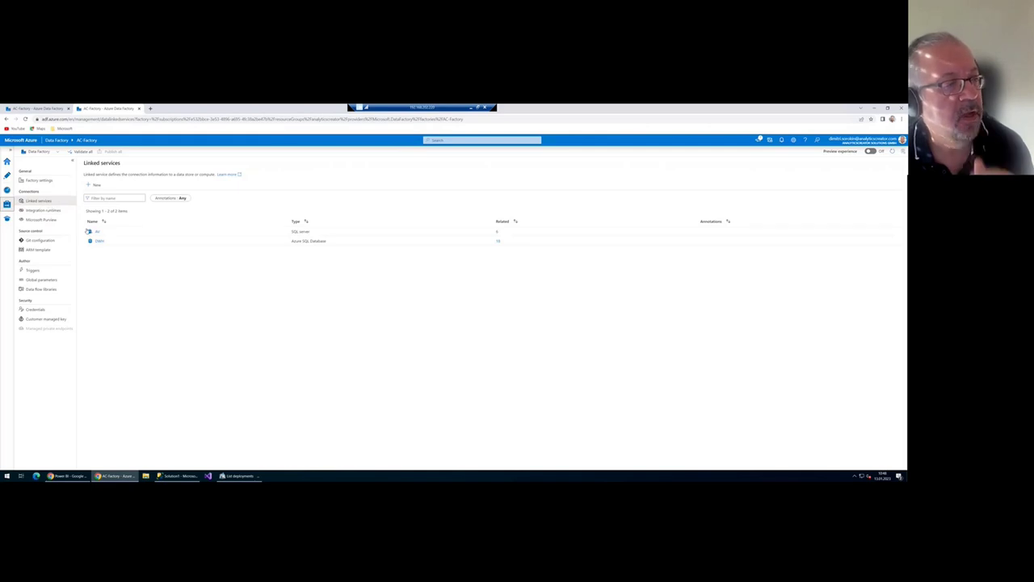
# - Set the SQL Server linked service to the self-hosted runtime with Windows authentication
pyautogui.click(106, 234)
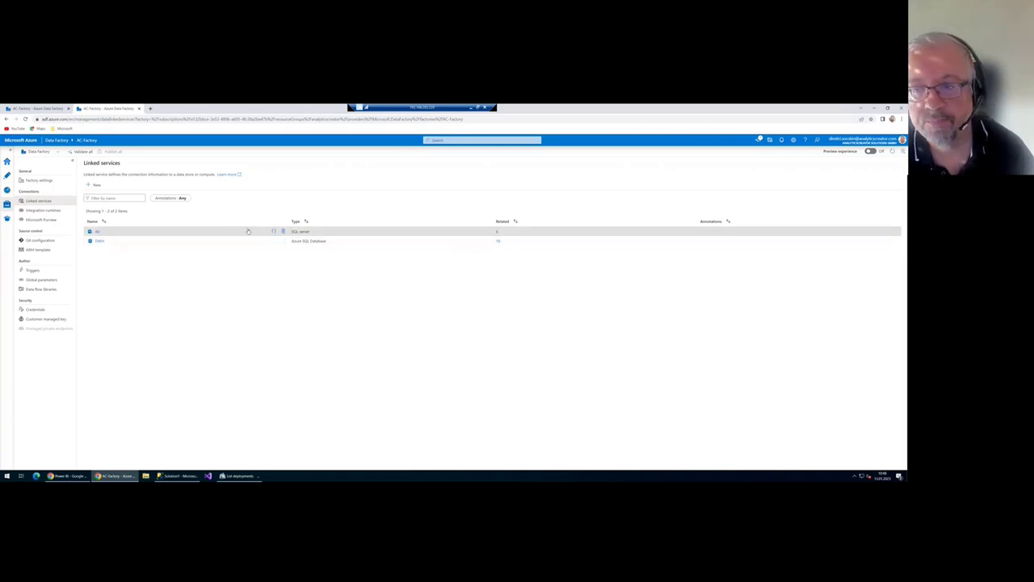
pyautogui.click(97, 232)
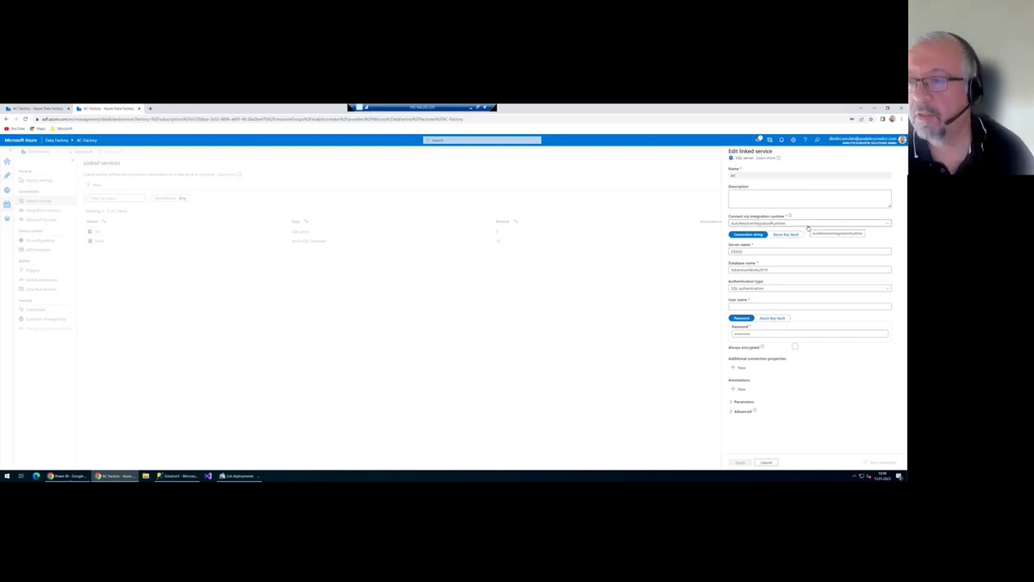
pyautogui.click(811, 224)
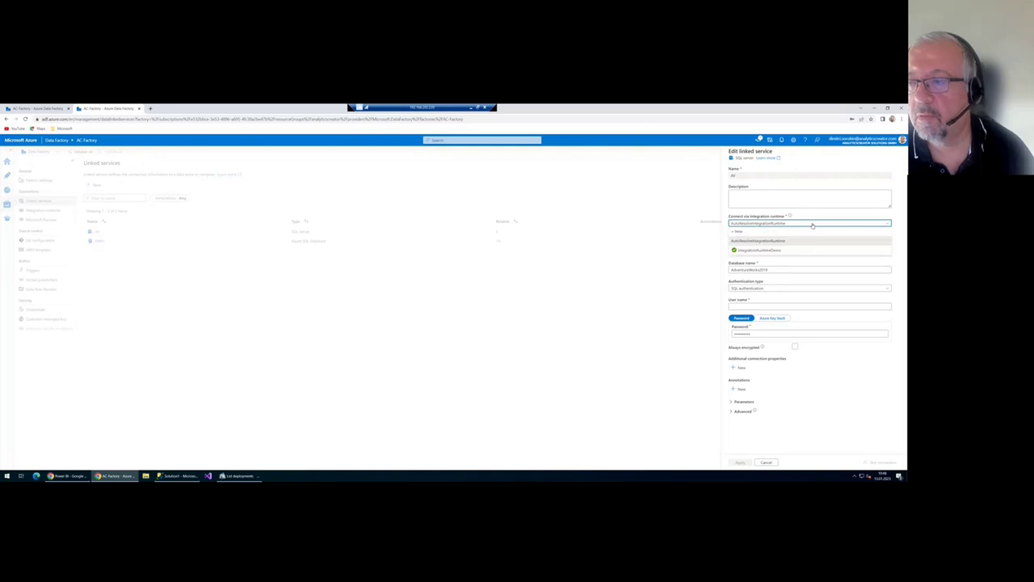
pyautogui.click(773, 250)
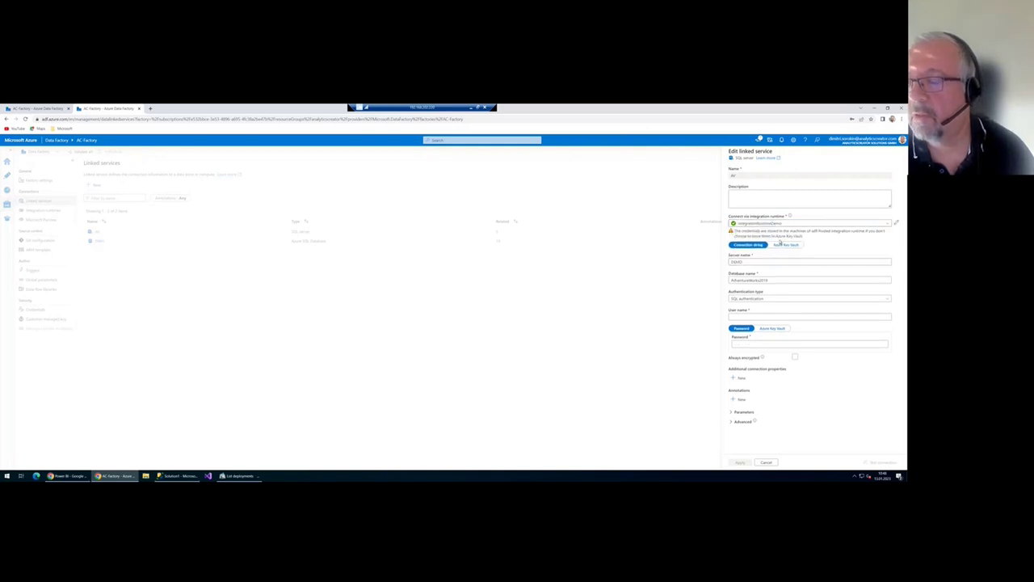
pyautogui.click(768, 299)
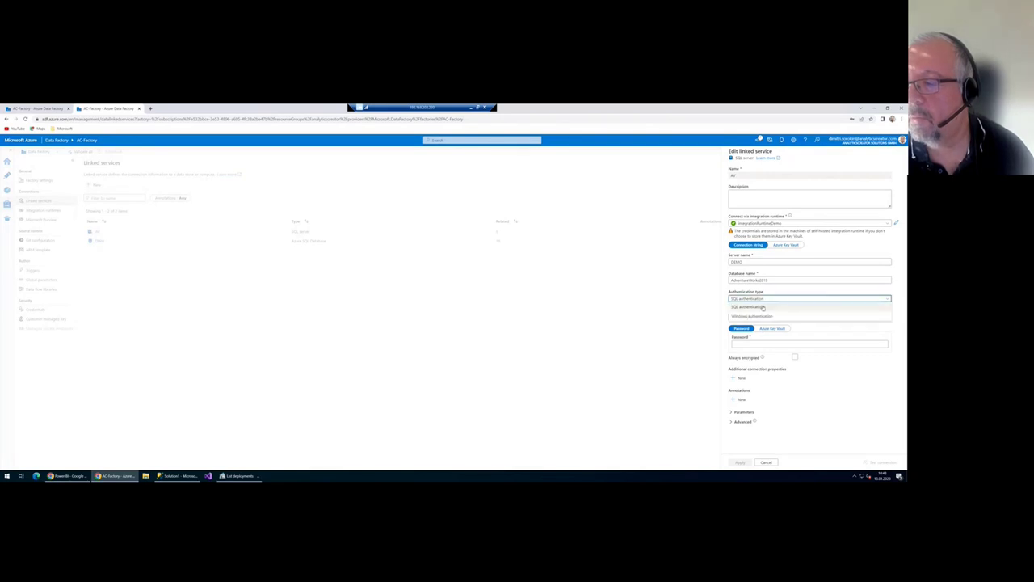
pyautogui.click(763, 315)
# - Enter user DEMO\administrator and the saved password, test the connection, and apply
pyautogui.click(768, 316)
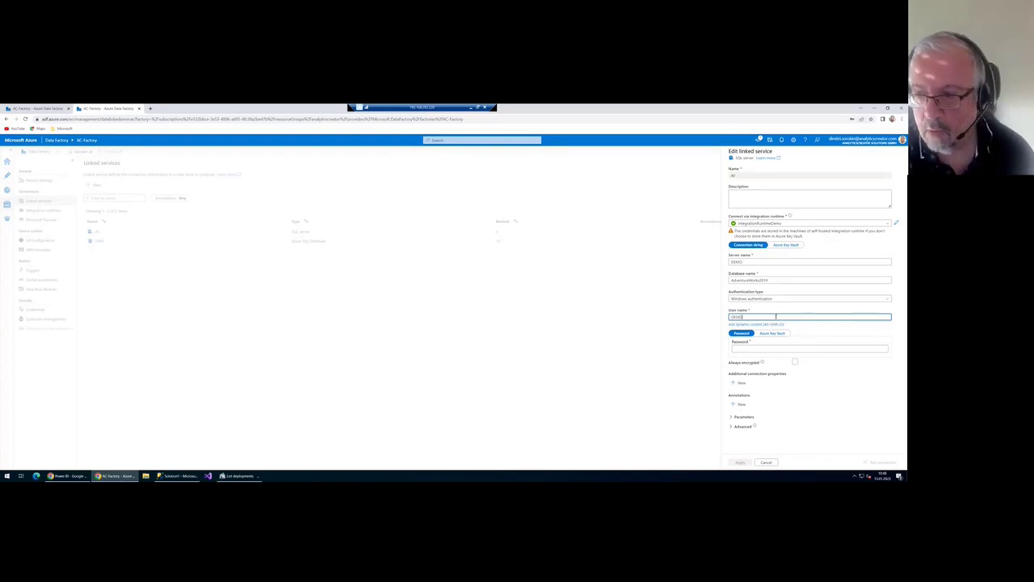
pyautogui.write('DEMO\\admin')
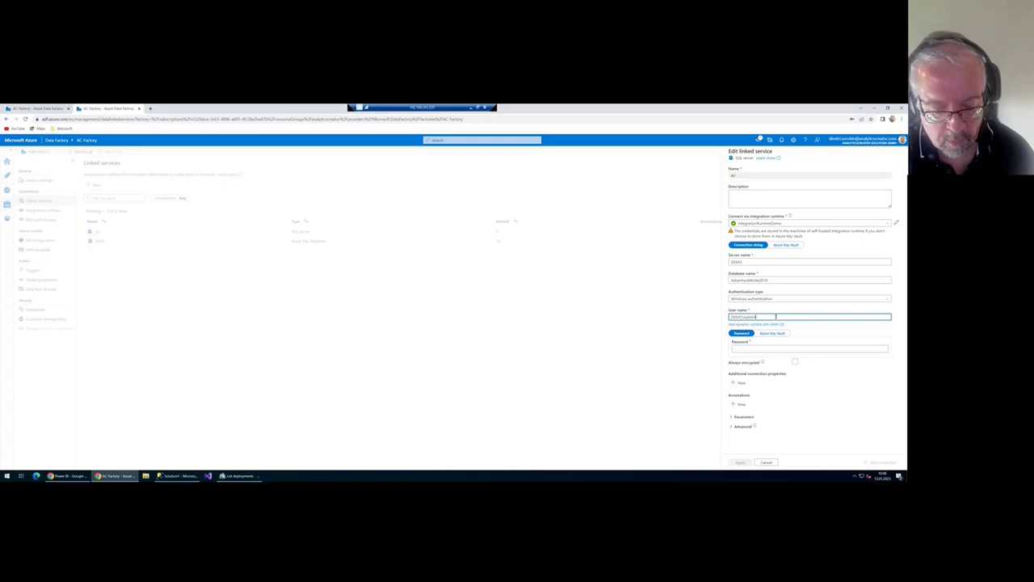
pyautogui.write('istrator')
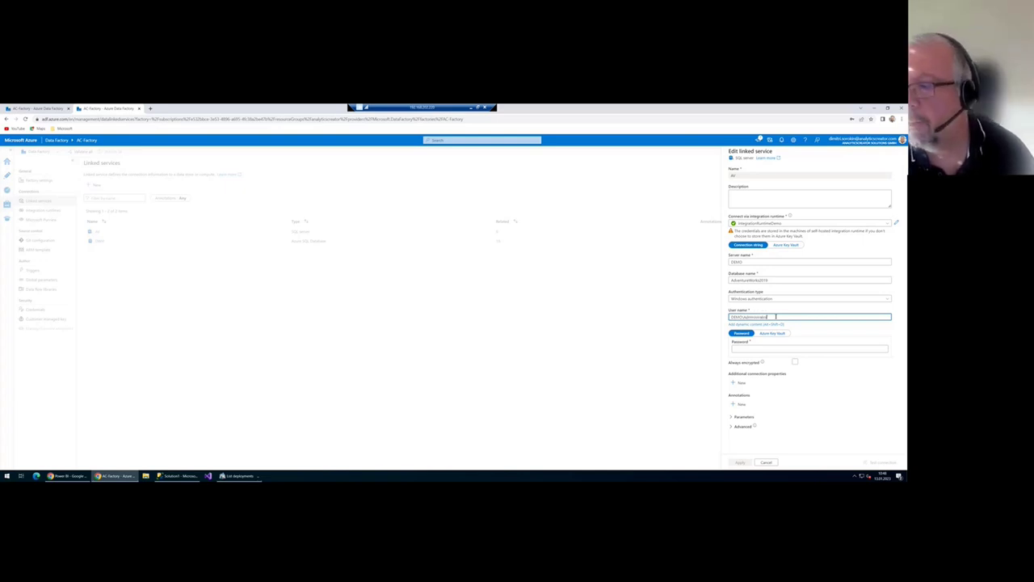
pyautogui.click(792, 348)
pyautogui.click(793, 364)
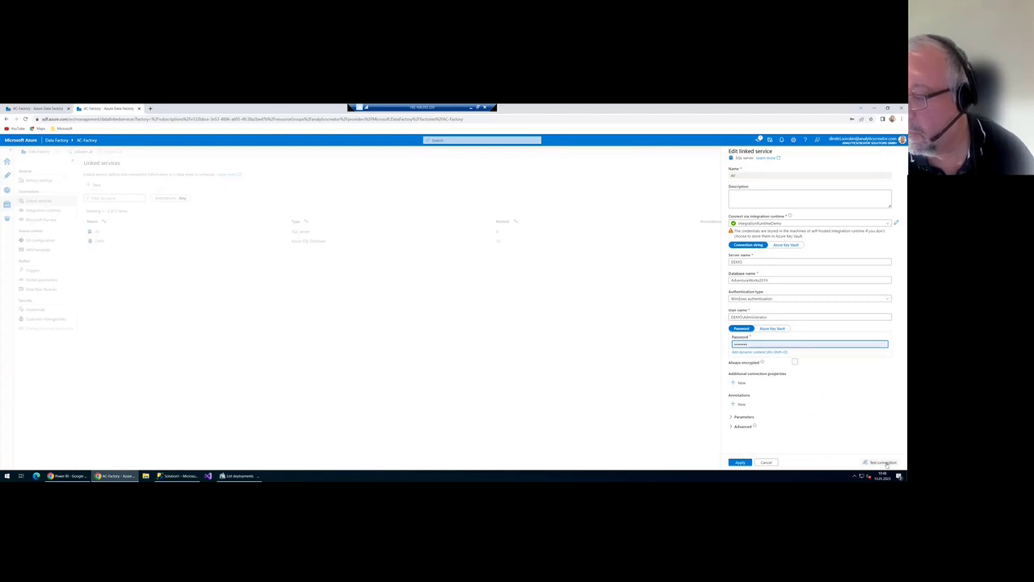
pyautogui.click(875, 462)
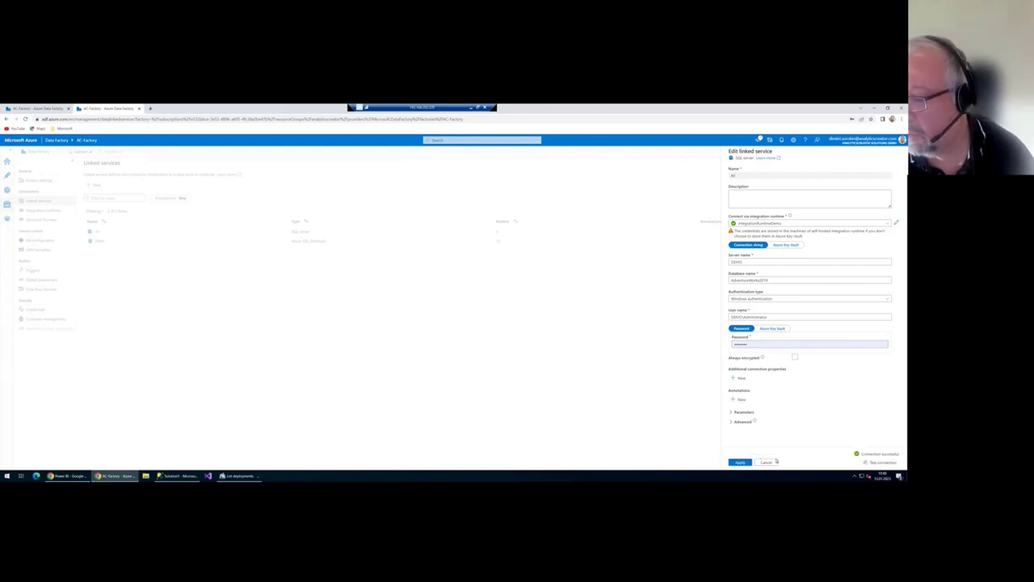
pyautogui.click(740, 462)
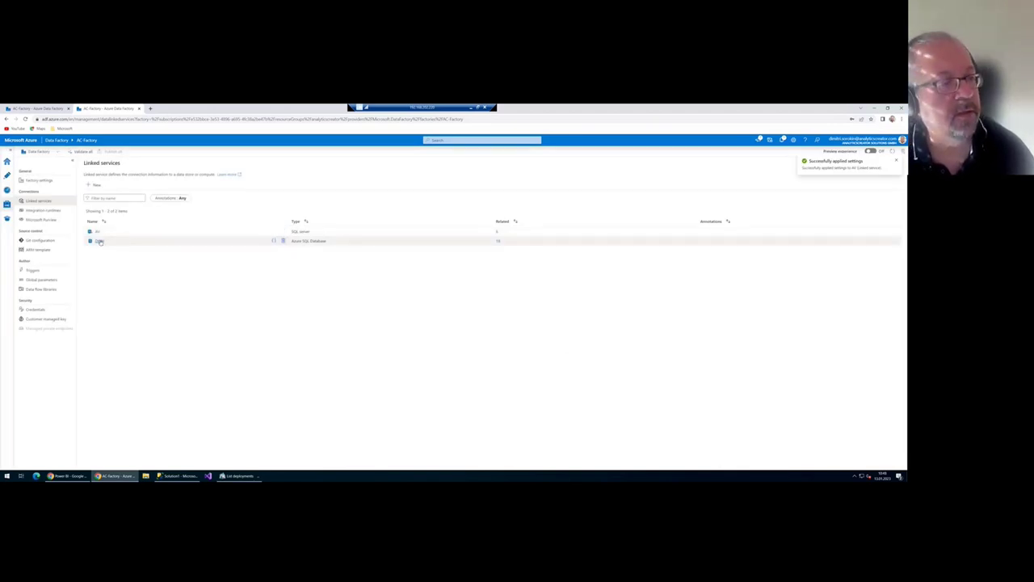
pyautogui.click(101, 241)
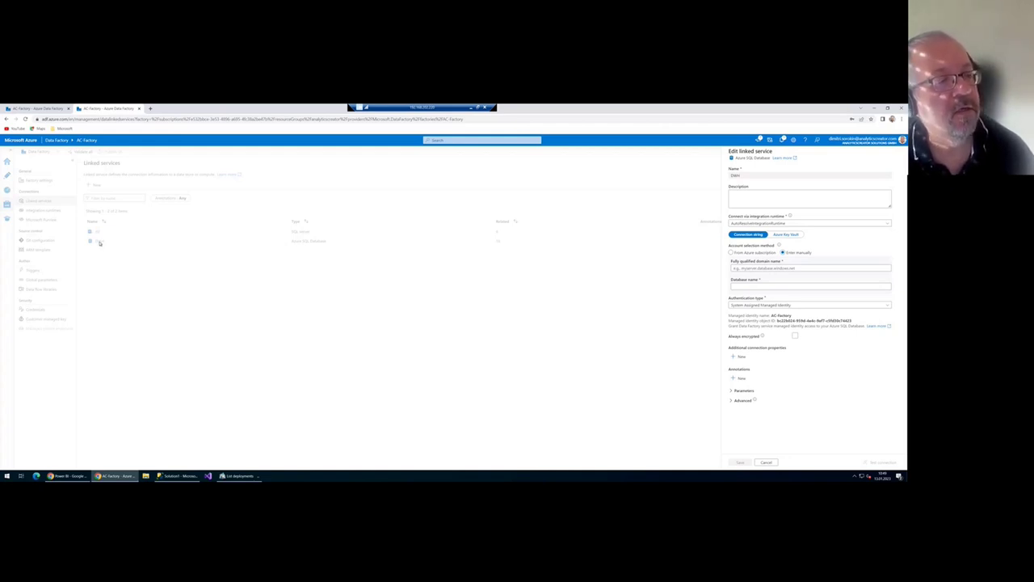
# - Point the DWH service at the Microsoft Partner Network subscription's SQL server and warehouse database
pyautogui.click(812, 225)
pyautogui.click(768, 241)
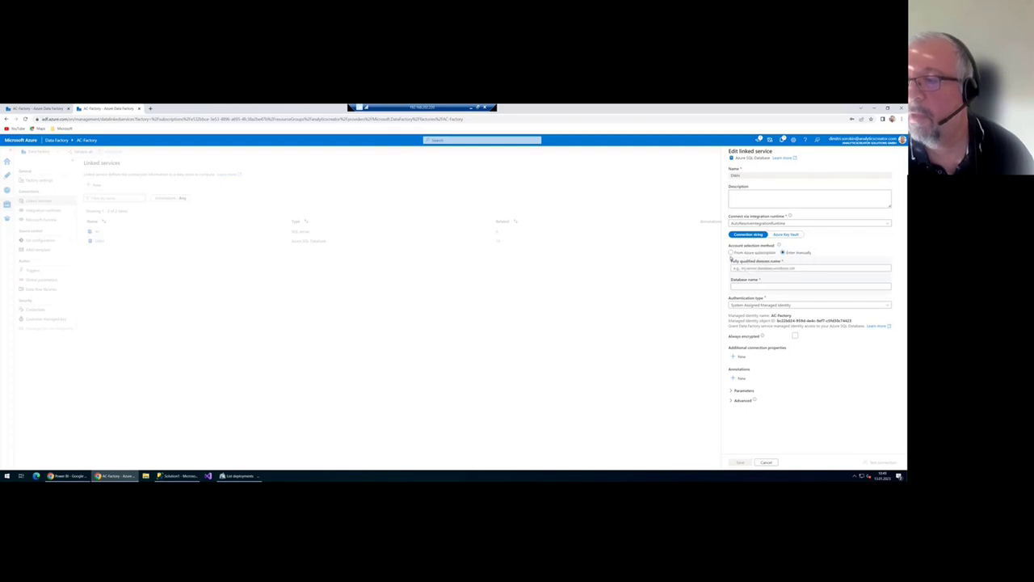
pyautogui.click(731, 253)
pyautogui.click(768, 269)
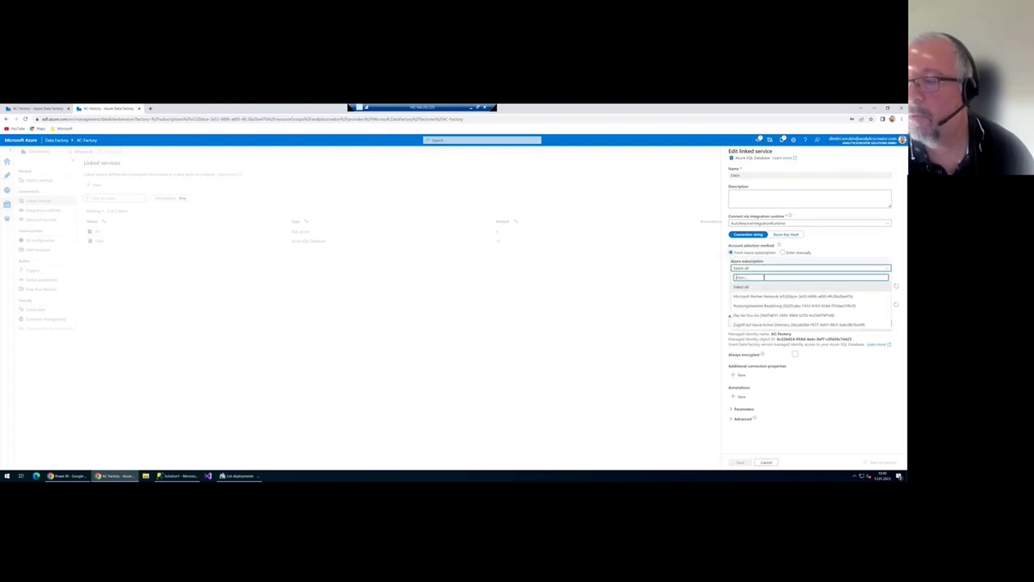
pyautogui.click(777, 296)
pyautogui.click(763, 287)
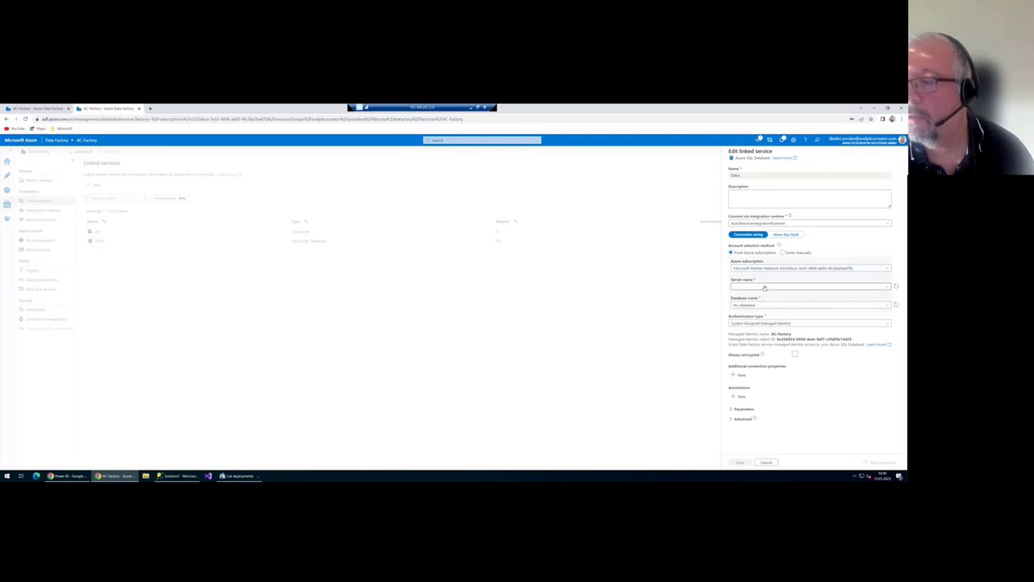
pyautogui.click(765, 297)
pyautogui.click(765, 305)
pyautogui.click(752, 318)
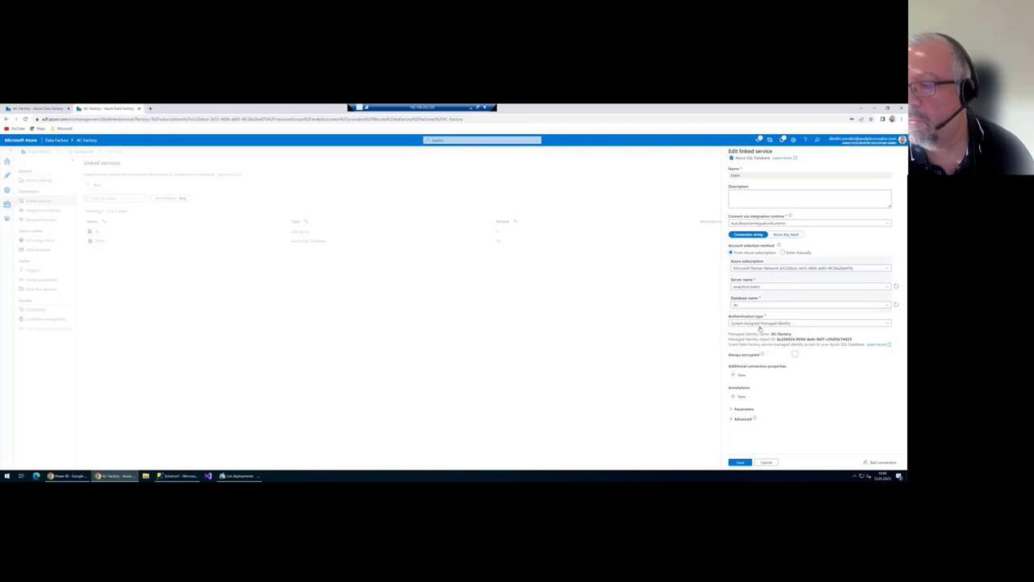
# - Use SQL authentication as dsqladm with the saved password and apply the settings
pyautogui.click(763, 323)
pyautogui.click(751, 343)
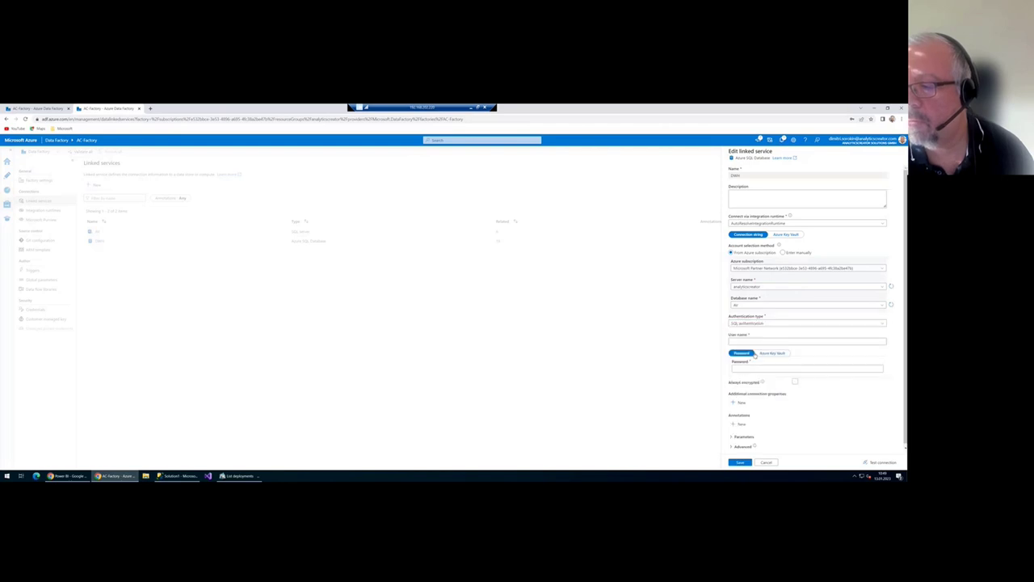
pyautogui.click(756, 342)
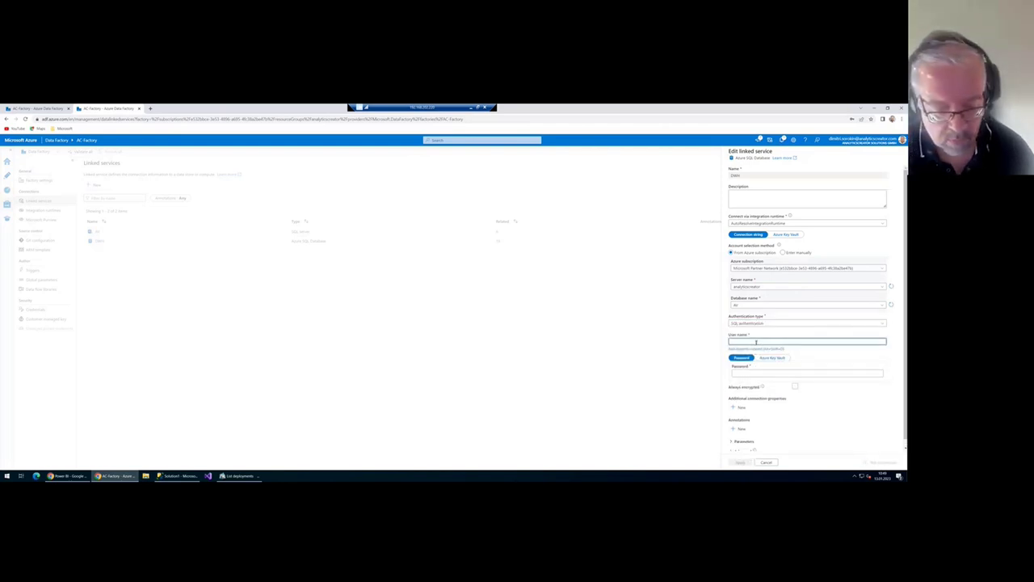
pyautogui.write('dsqladm')
pyautogui.press('Tab')
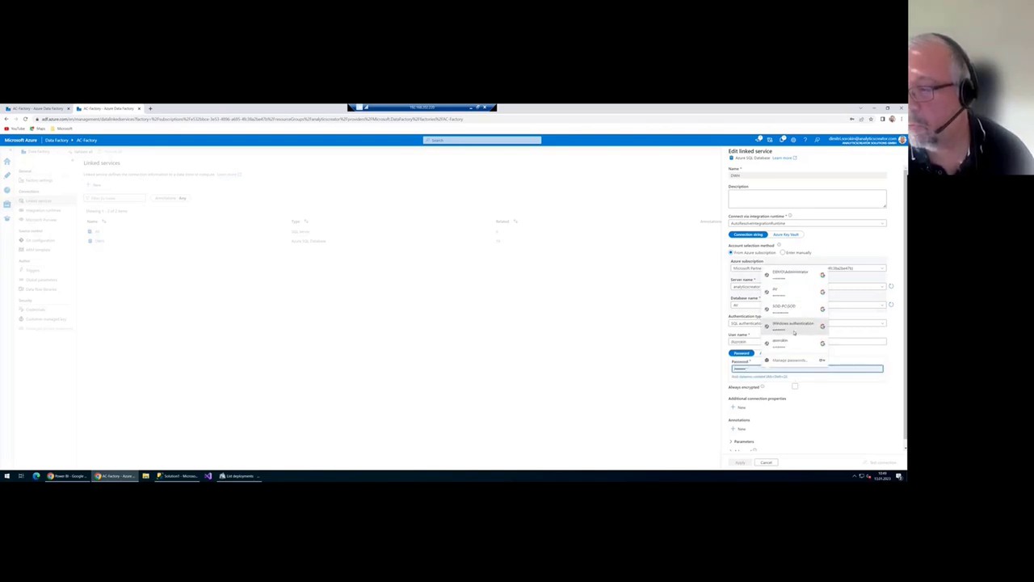
pyautogui.click(792, 345)
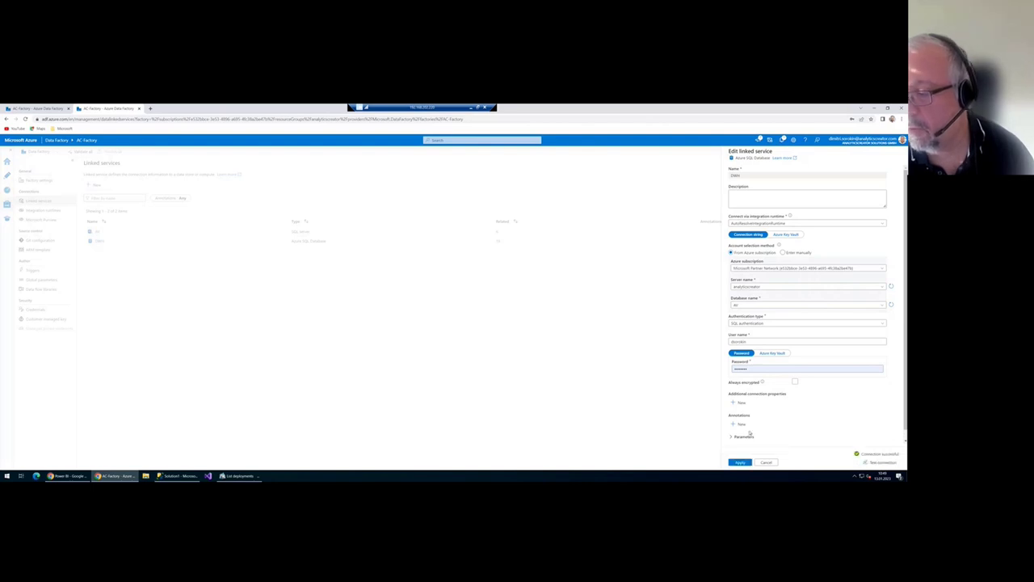
pyautogui.click(742, 462)
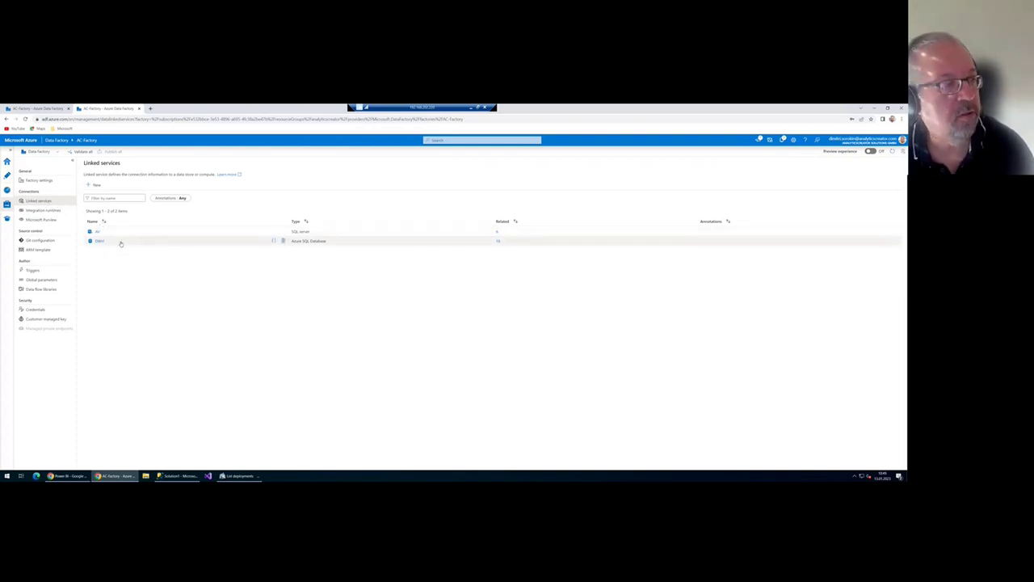
# - Debug-run the Workflow_package pipeline, then switch to the Power BI AV workspace window
pyautogui.click(6, 177)
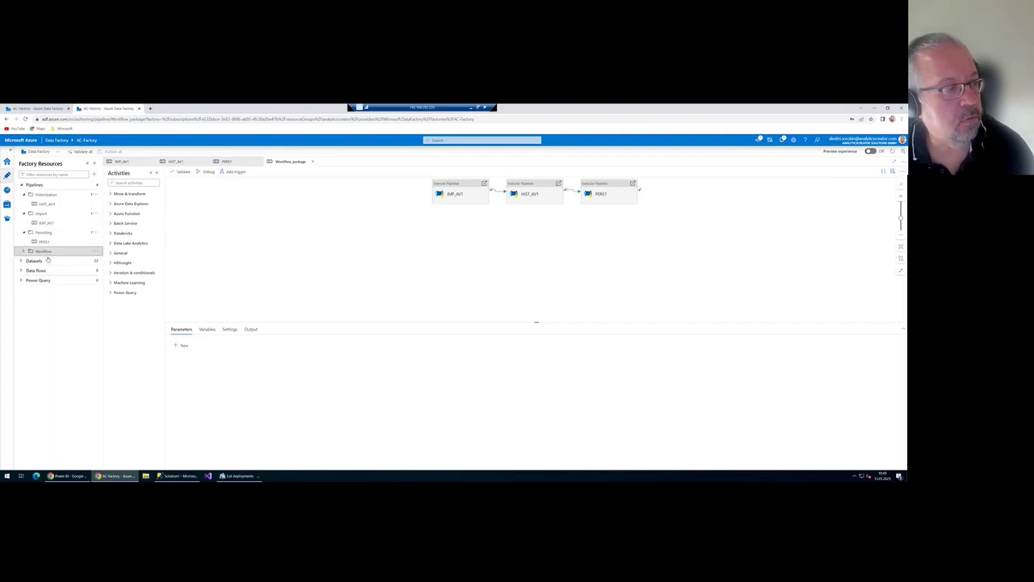
pyautogui.click(44, 251)
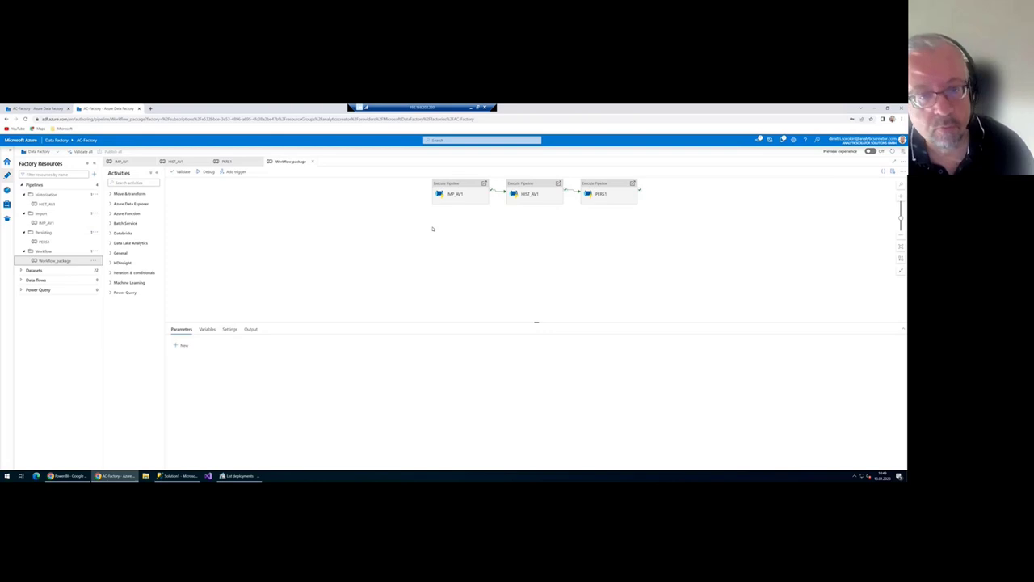
pyautogui.click(206, 171)
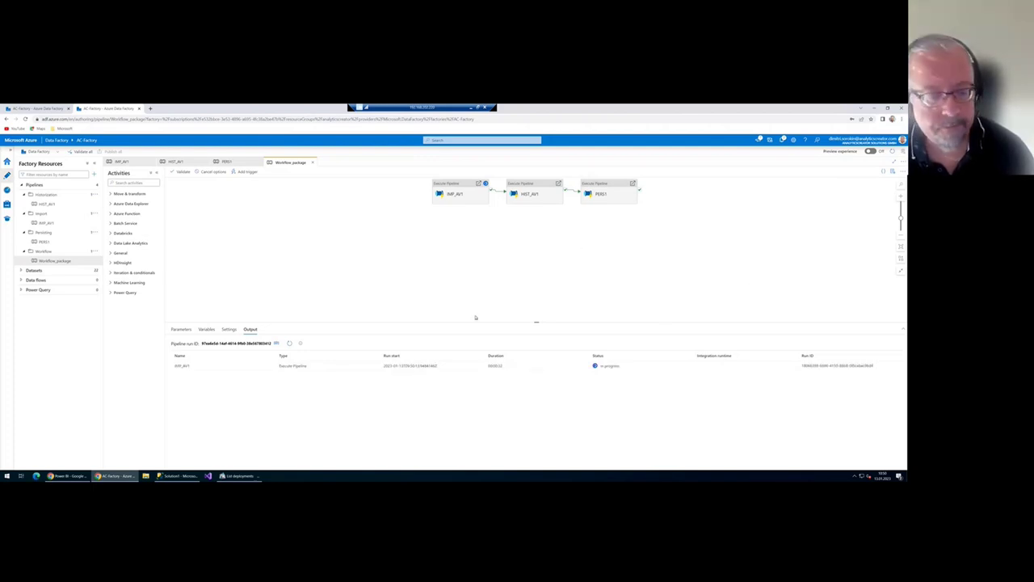
pyautogui.moveTo(71, 475)
pyautogui.click(65, 457)
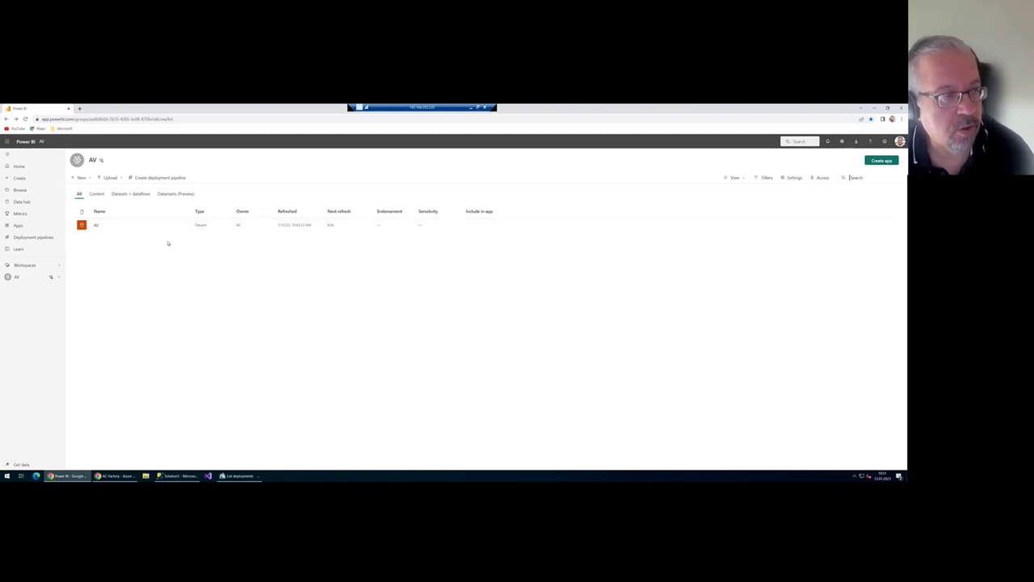
# - Edit the AV dataset's data source credentials in its settings and sign in
pyautogui.click(184, 225)
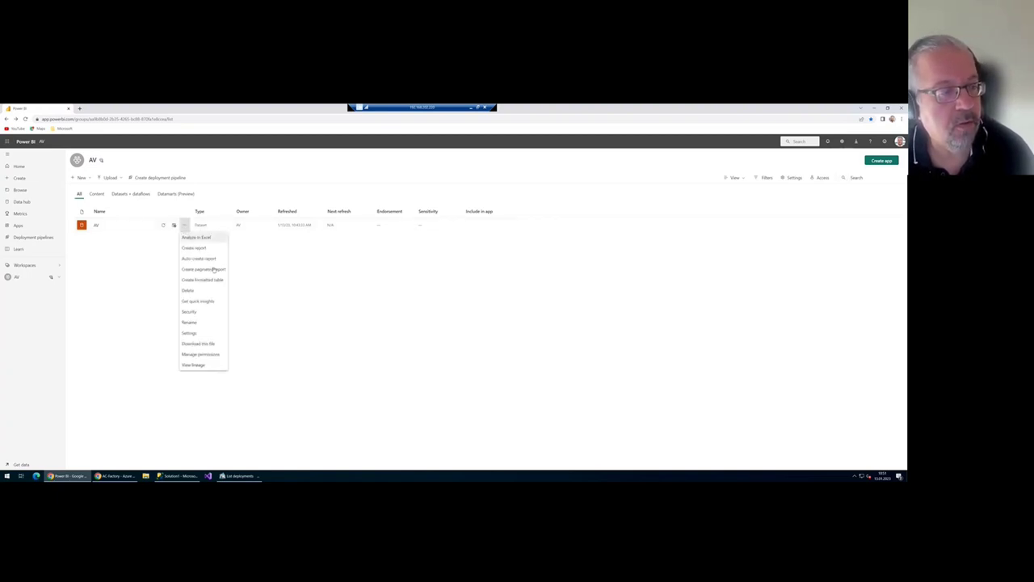
pyautogui.click(190, 332)
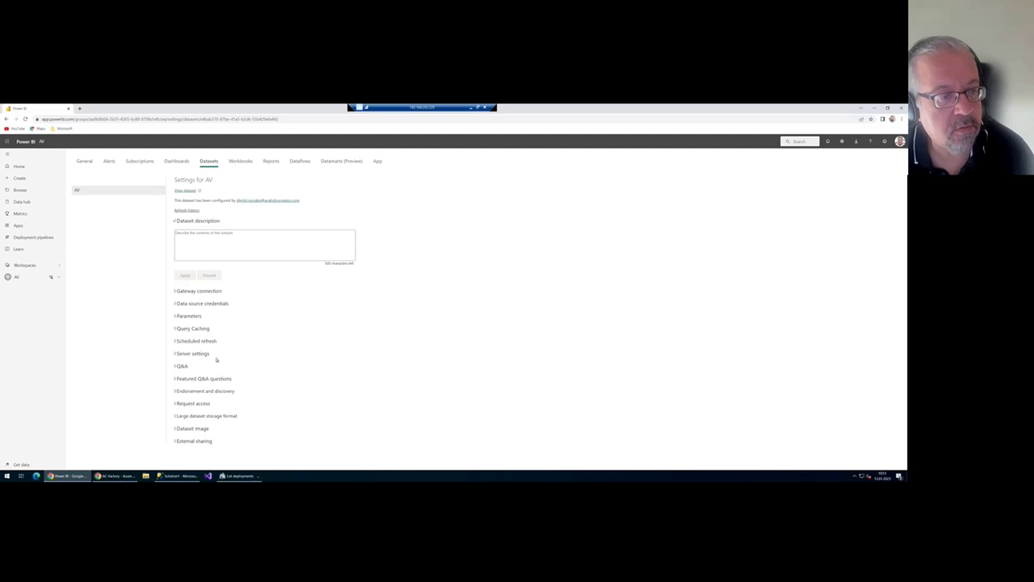
pyautogui.click(175, 304)
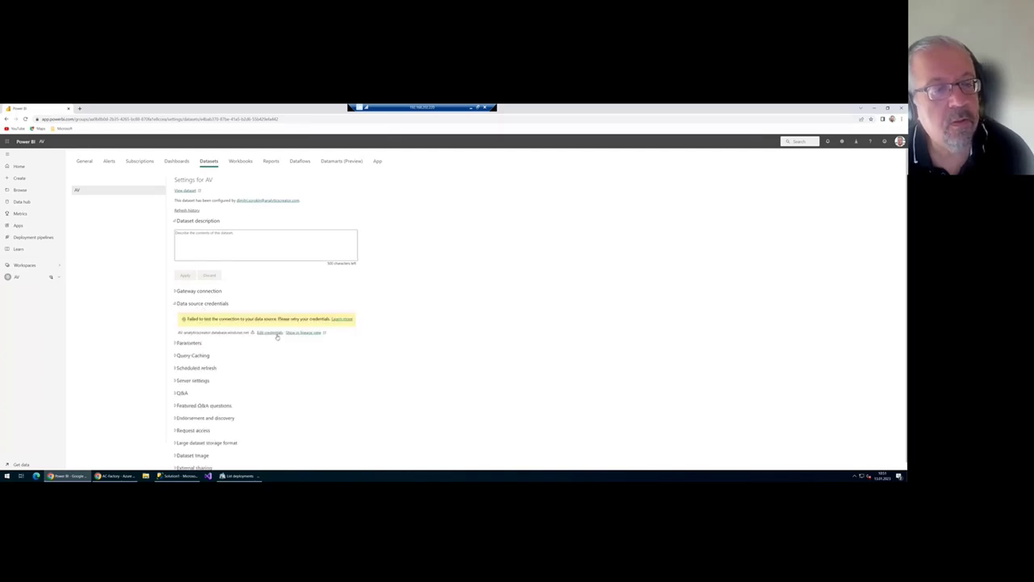
pyautogui.click(273, 333)
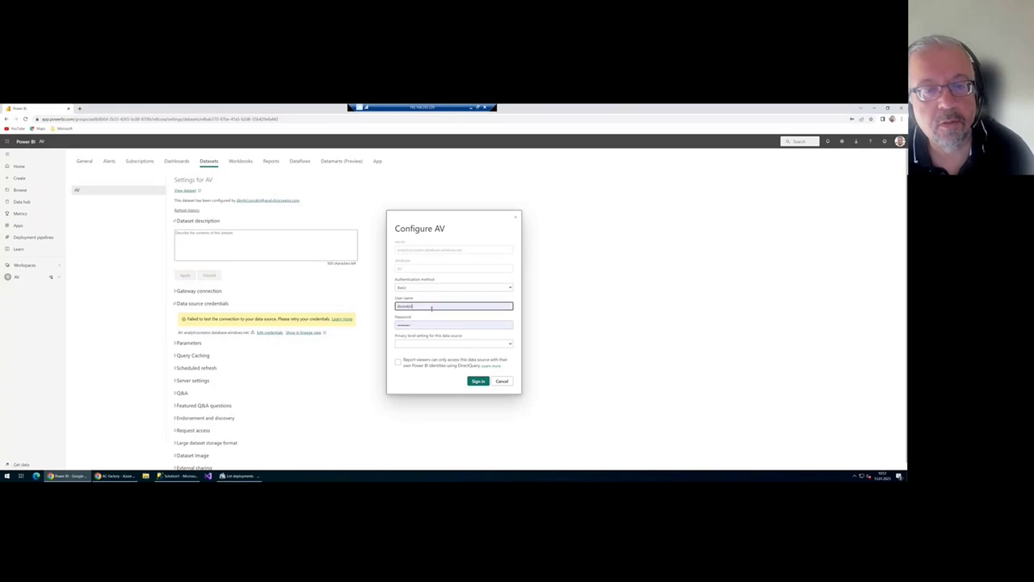
pyautogui.click(478, 381)
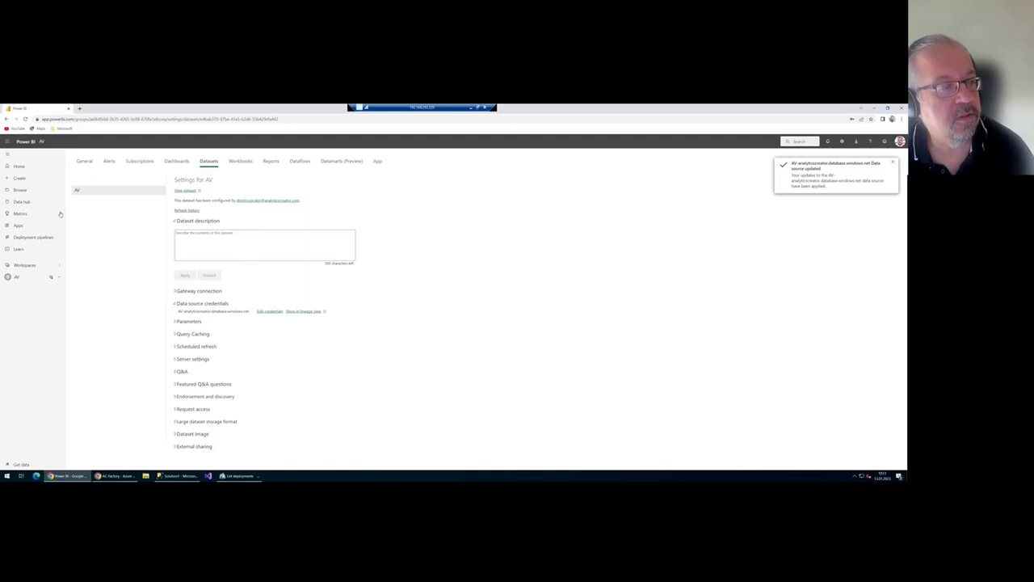
# - Return to the AV workspace, dismiss the feedback survey, and go back to Data Factory
pyautogui.click(22, 278)
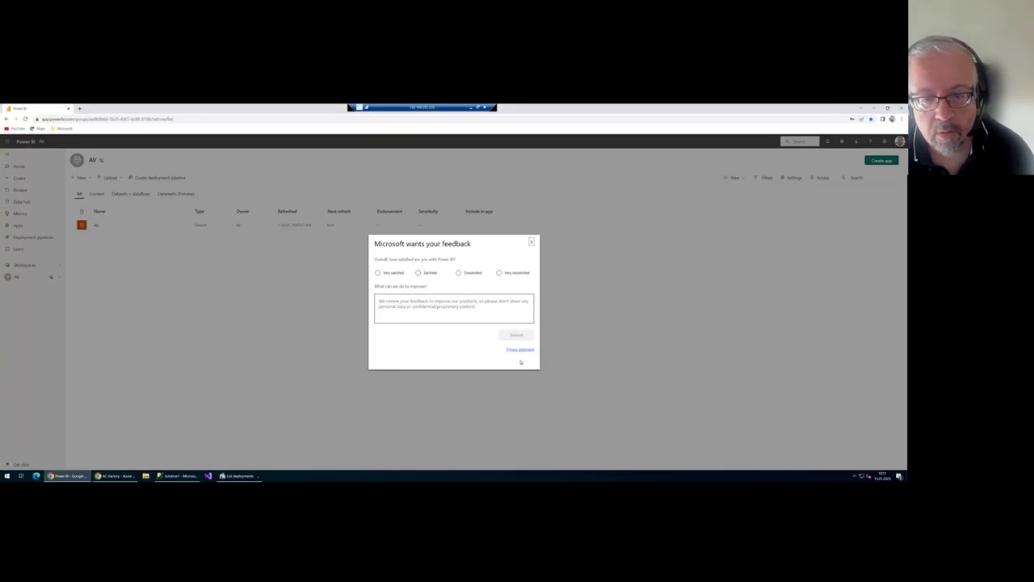
pyautogui.click(531, 243)
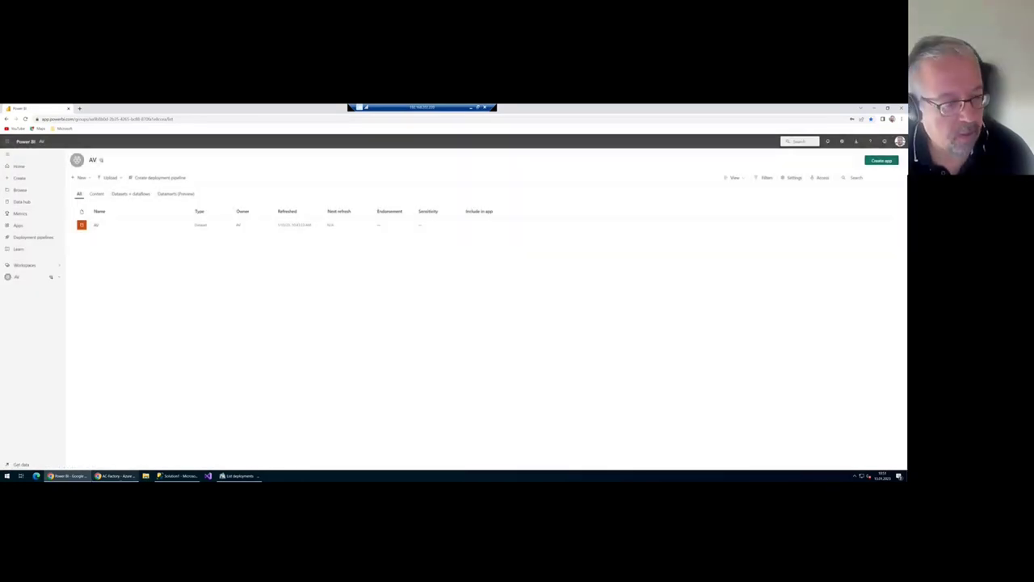
pyautogui.click(116, 476)
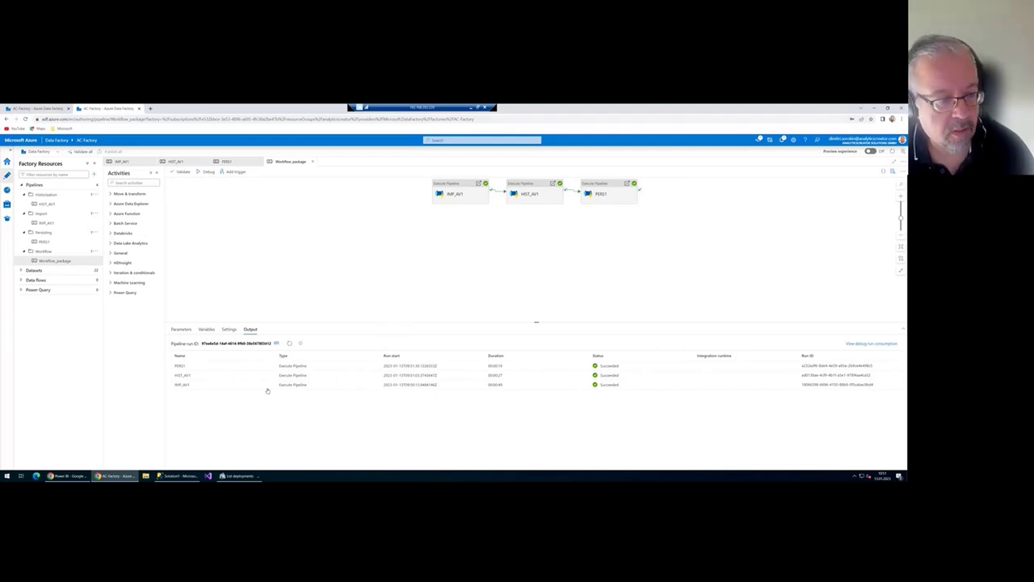
# - In the AV database, preview the top 1000 rows of IMP.Department and check the ModifiedDate values
pyautogui.click(171, 477)
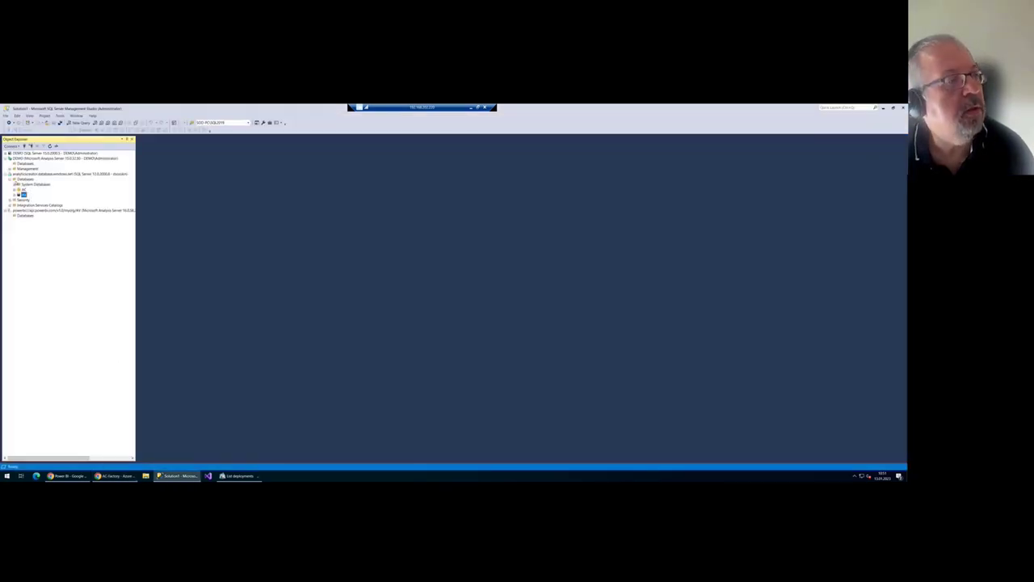
pyautogui.click(18, 195)
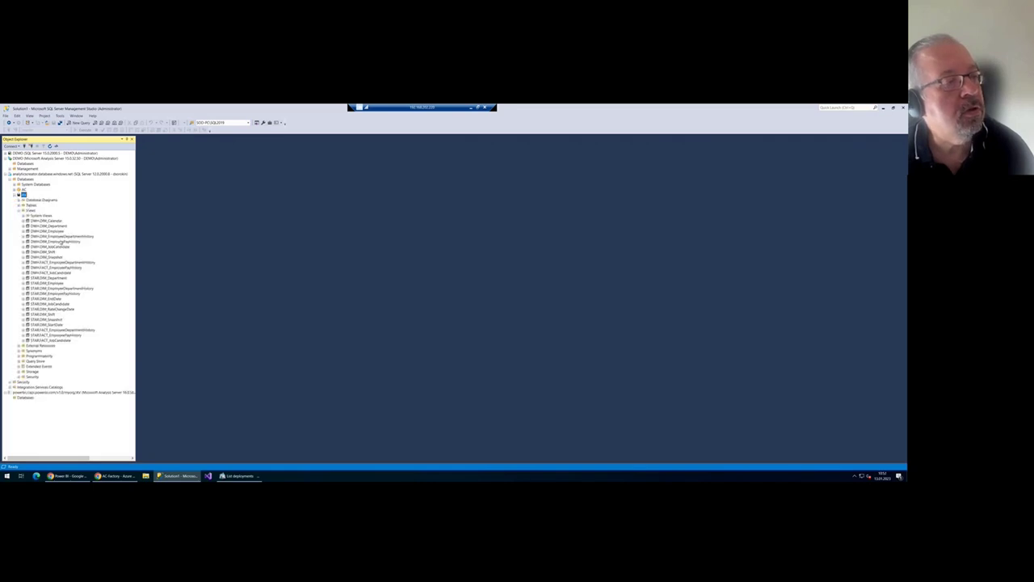
pyautogui.click(18, 205)
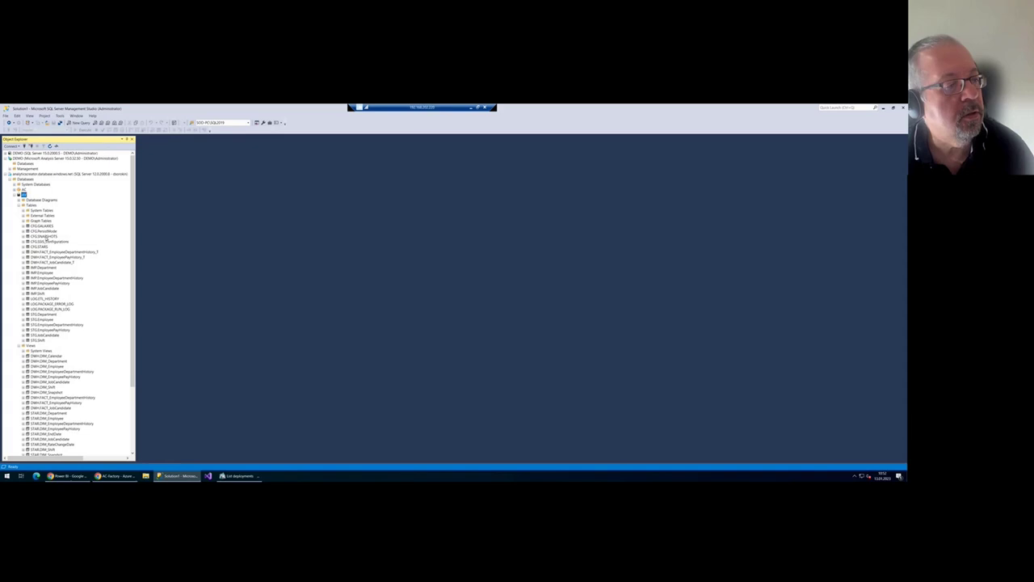
pyautogui.click(47, 268)
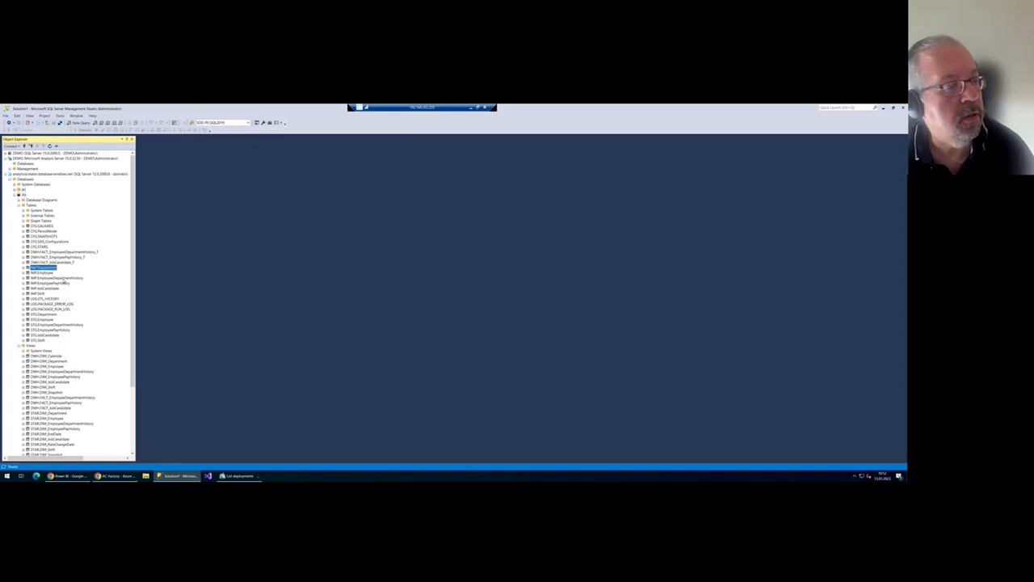
pyautogui.rightClick(46, 269)
pyautogui.click(97, 288)
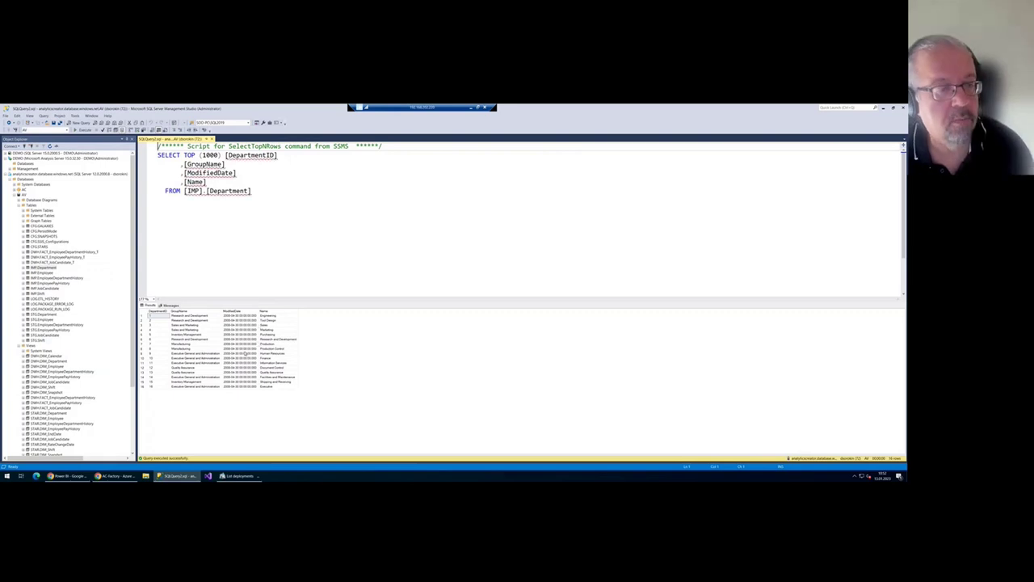
pyautogui.moveTo(240, 353); pyautogui.dragTo(239, 358)
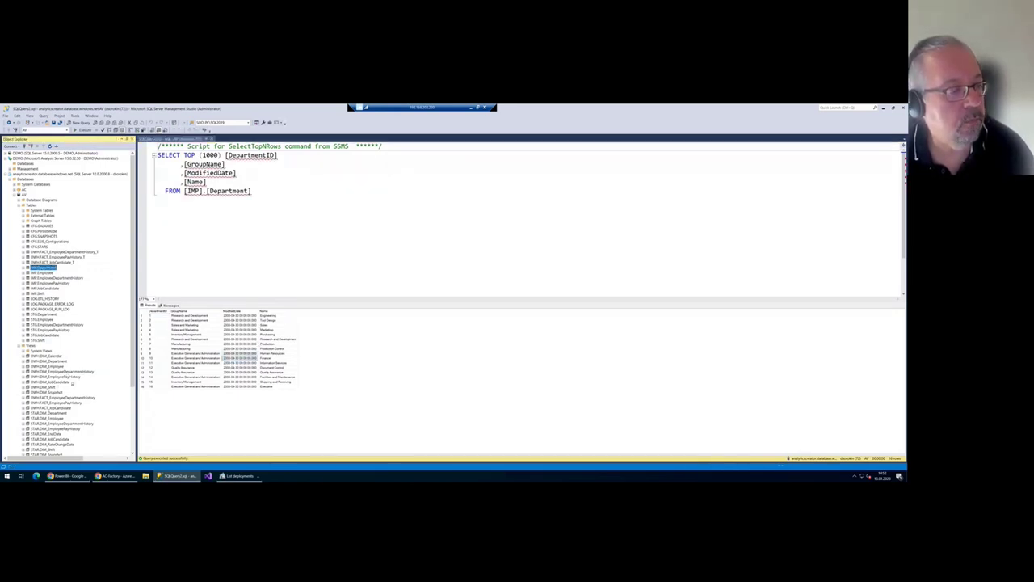
# - Preview the top 1000 rows of STAR.FACT_EmployeeDepartmentHistory, close that query, and return to Data Factory
pyautogui.click(60, 371)
pyautogui.scroll(-5, 81, 366)
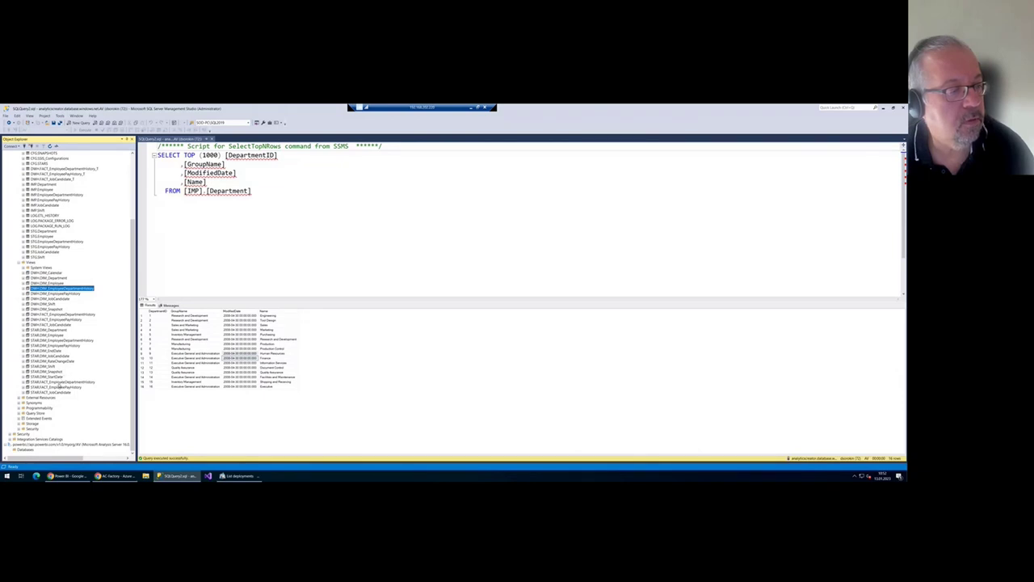
pyautogui.click(60, 382)
pyautogui.rightClick(89, 385)
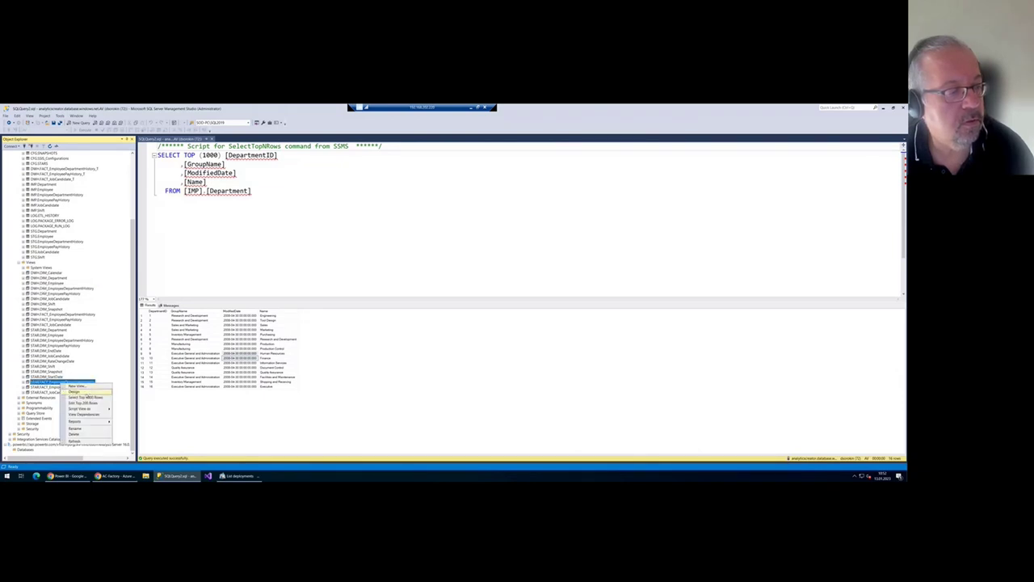
pyautogui.click(81, 394)
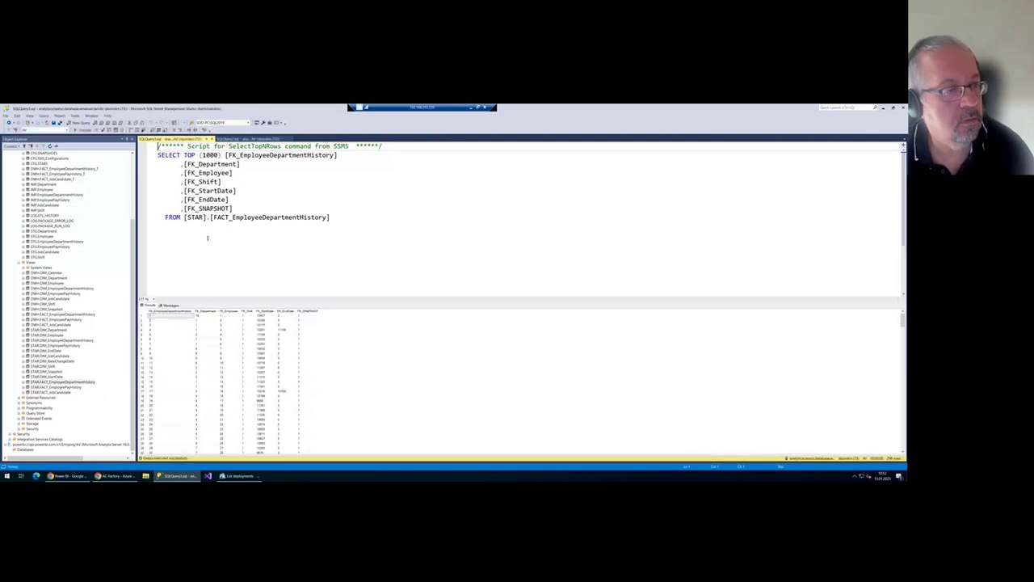
pyautogui.hotkey('ctrl', 'F4')
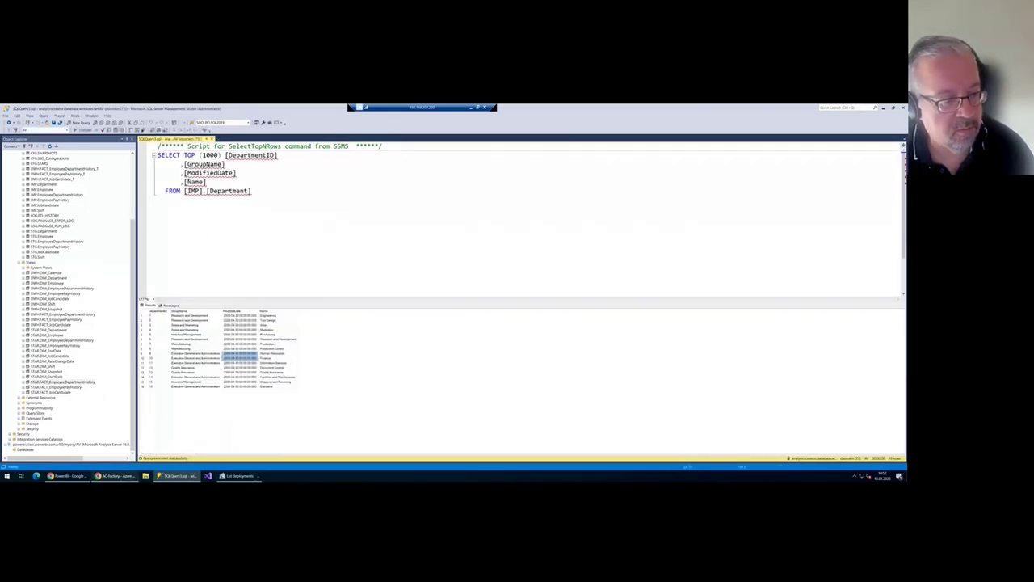
pyautogui.click(112, 476)
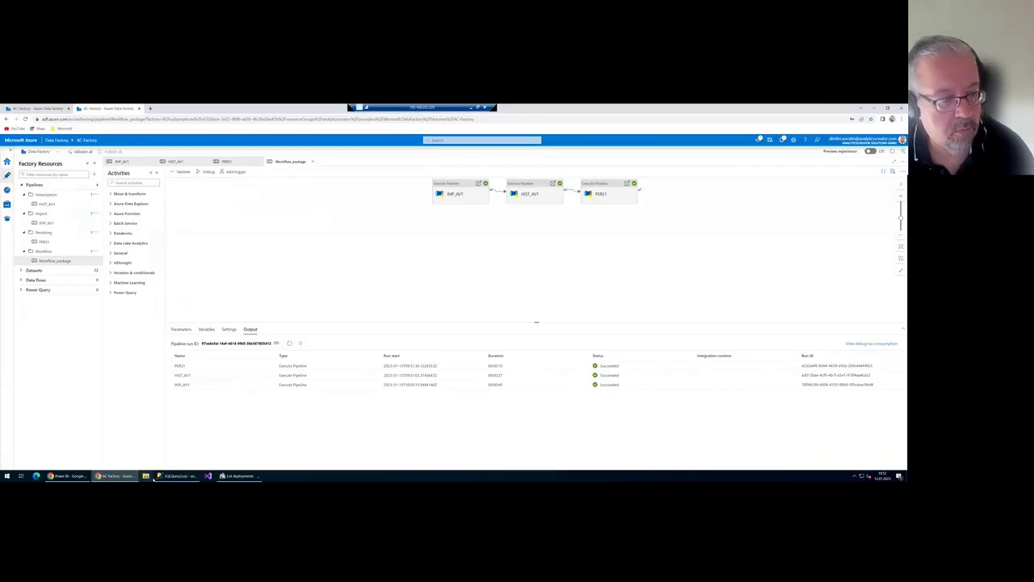
# - Bring the Power BI window with the AV workspace to the front
pyautogui.click(66, 476)
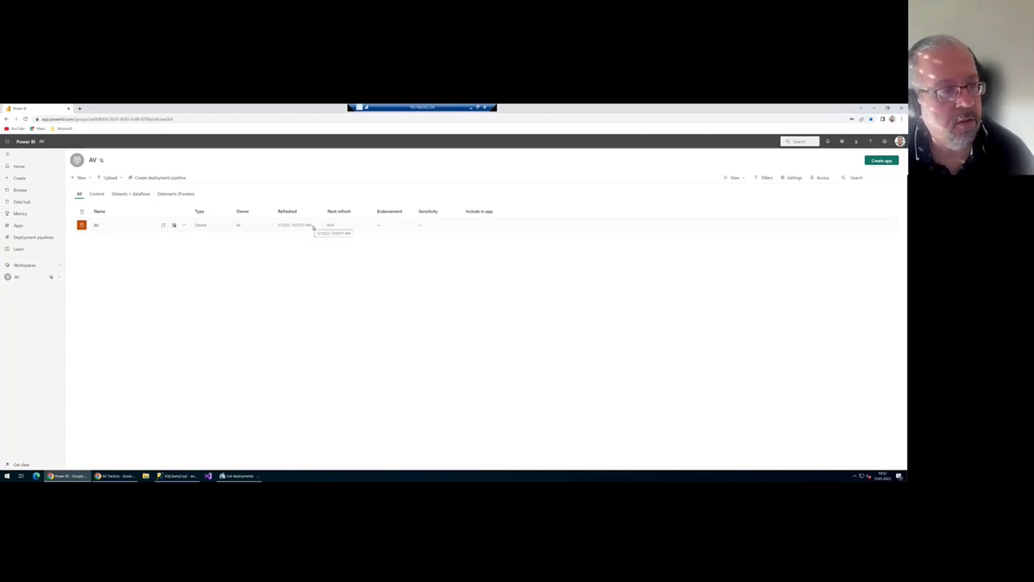
# - Generate Quick Insights for the AV dataset and scroll through the resulting insight cards
pyautogui.click(185, 226)
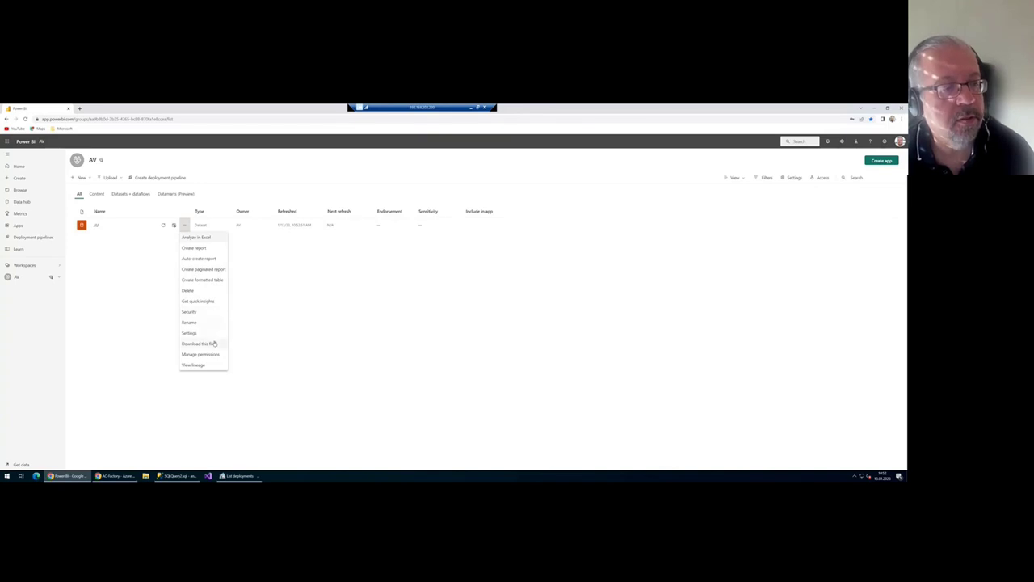
pyautogui.click(208, 301)
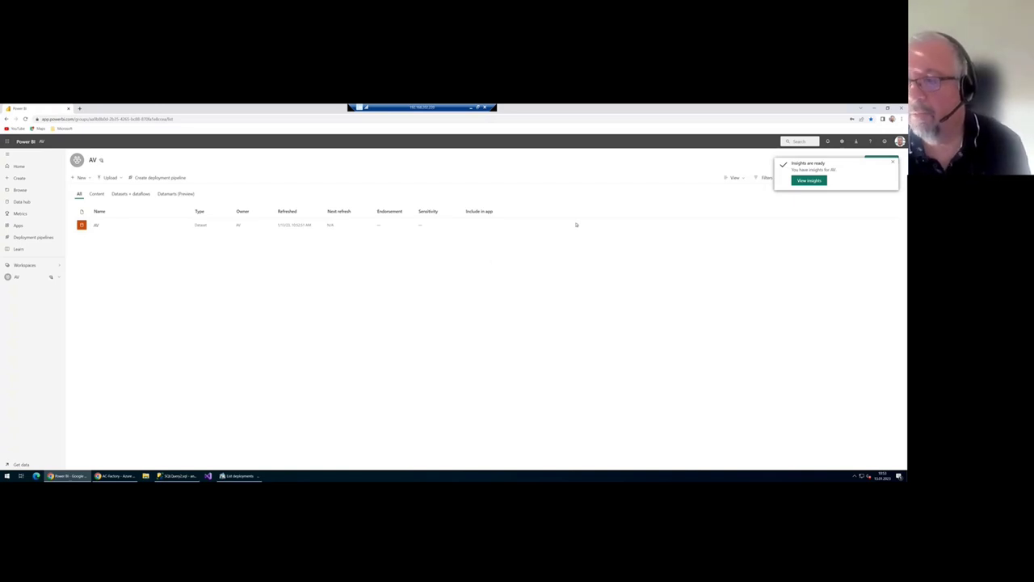
pyautogui.click(809, 180)
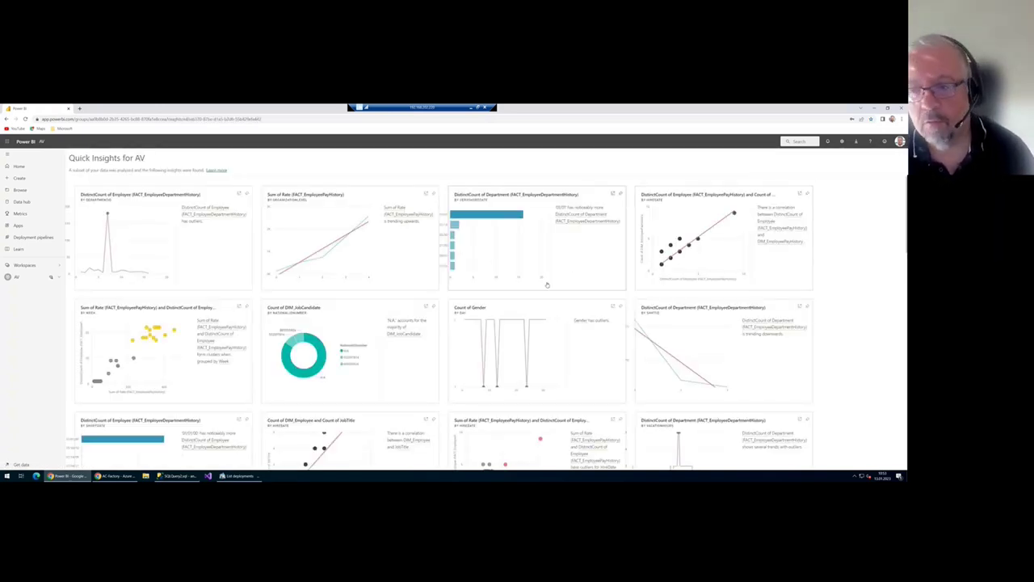
pyautogui.scroll(-15, 544, 286)
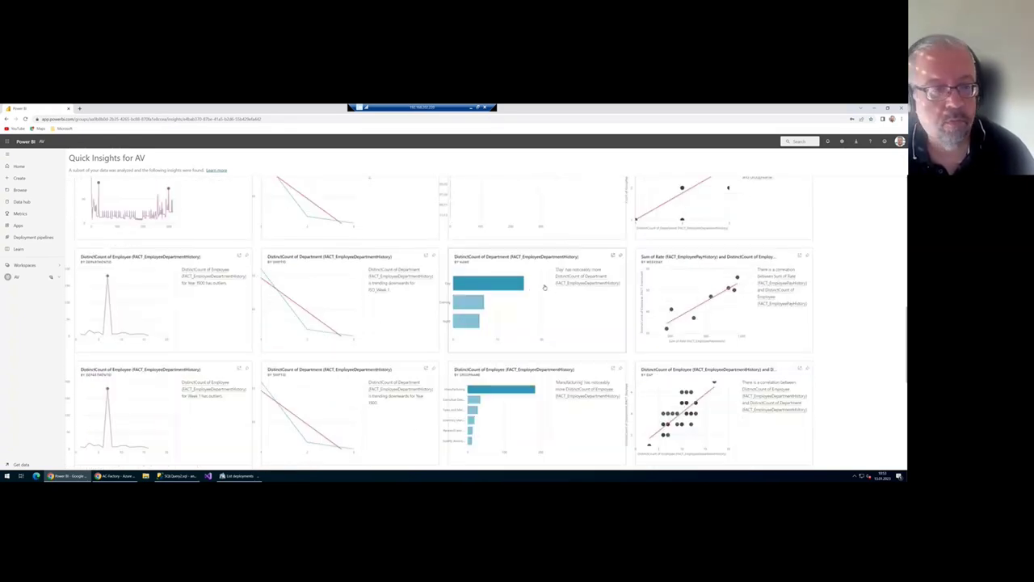
pyautogui.scroll(-2, 544, 286)
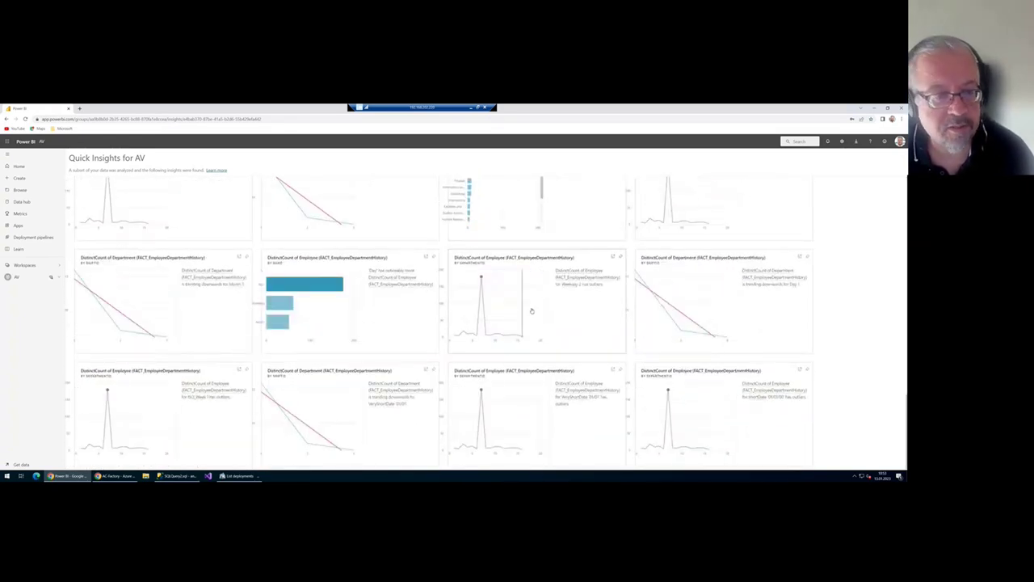
pyautogui.scroll(5, 533, 307)
pyautogui.scroll(10, 530, 311)
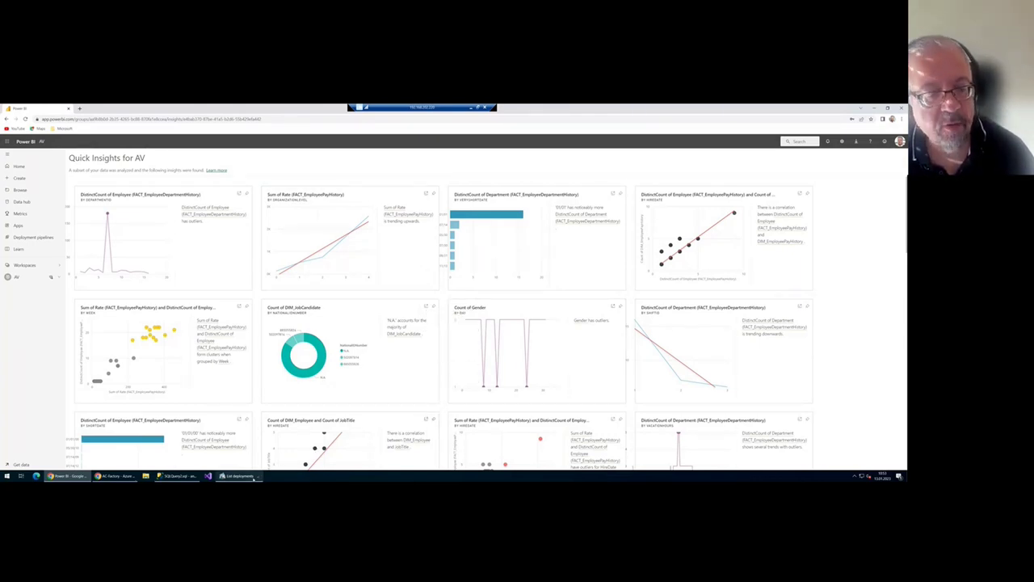
# - Return to AnalyticsCreator's data warehouse flow diagram via Home
pyautogui.moveTo(239, 476)
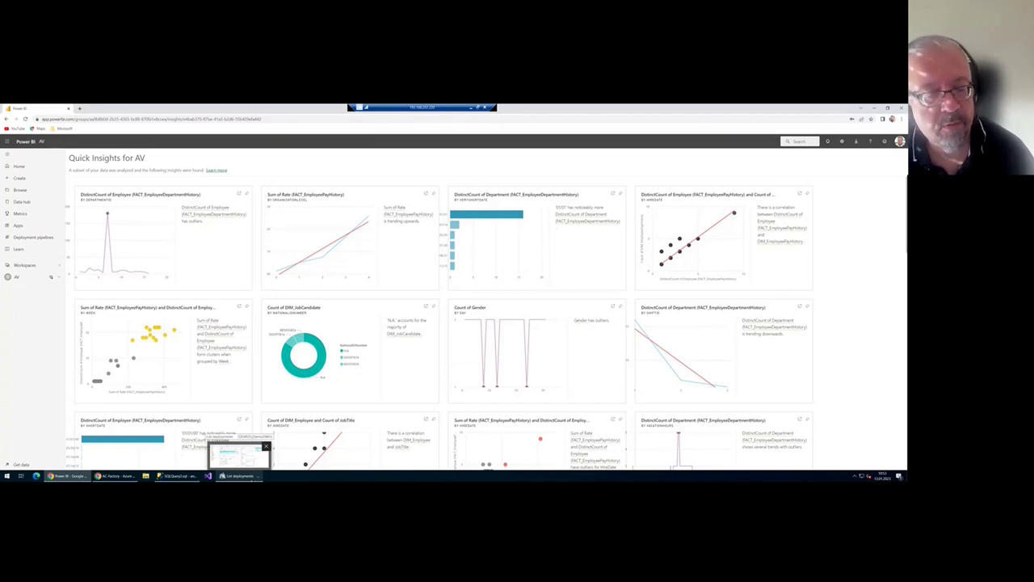
pyautogui.click(239, 456)
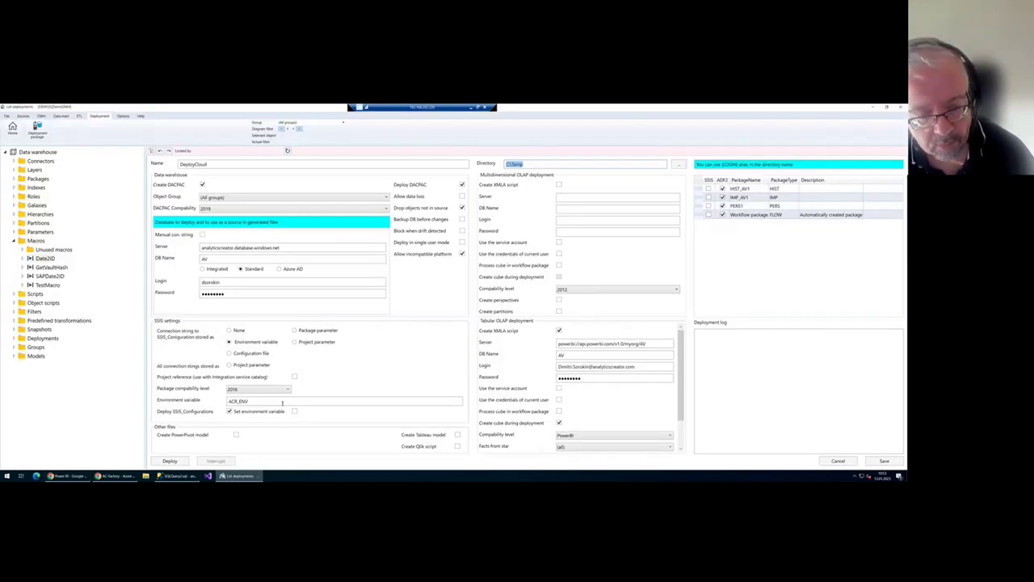
pyautogui.click(12, 127)
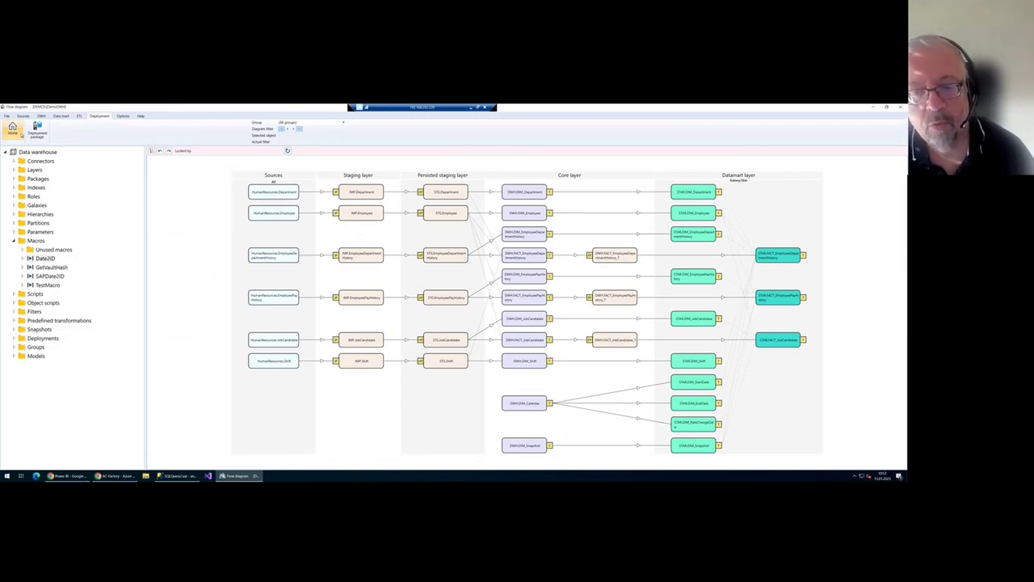